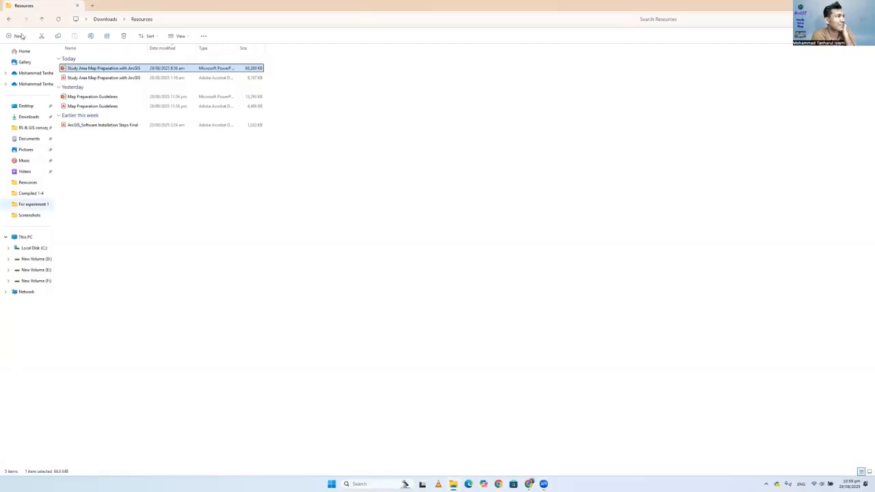
Create a new folder named Study Area Map in the Downloads folder
click(105, 19)
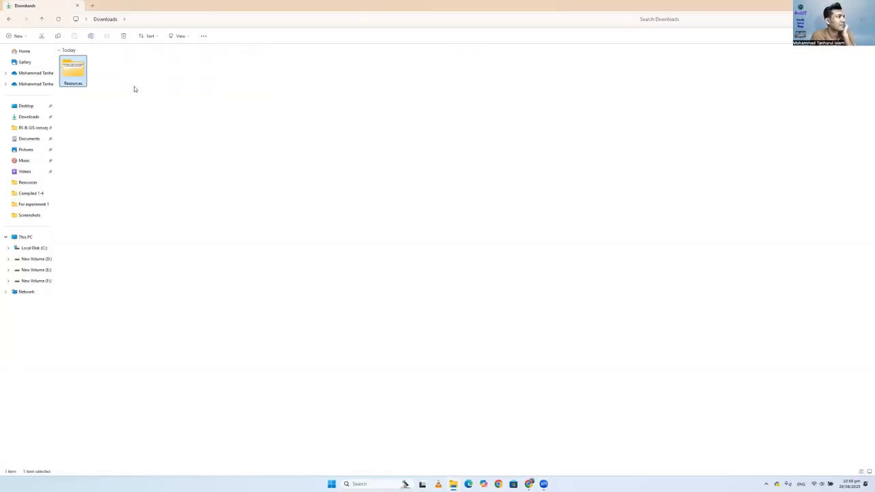
click(135, 89)
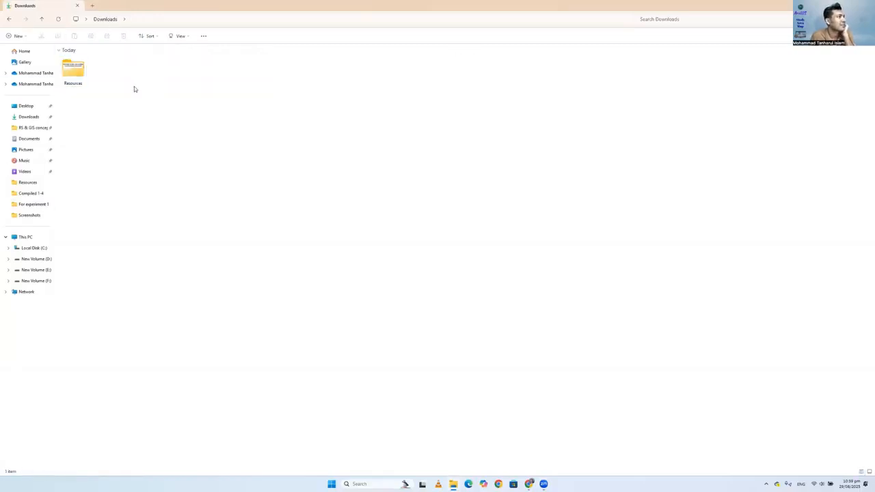
right_click(223, 90)
mouse_move(284, 131)
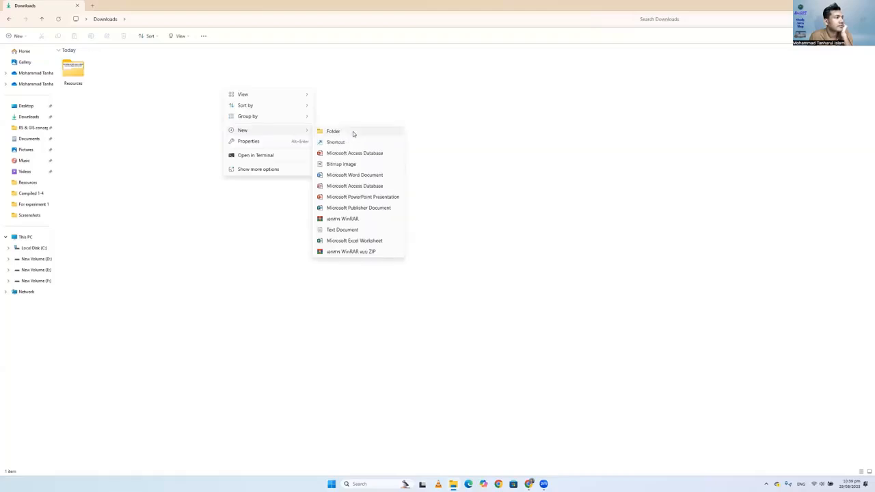
click(351, 133)
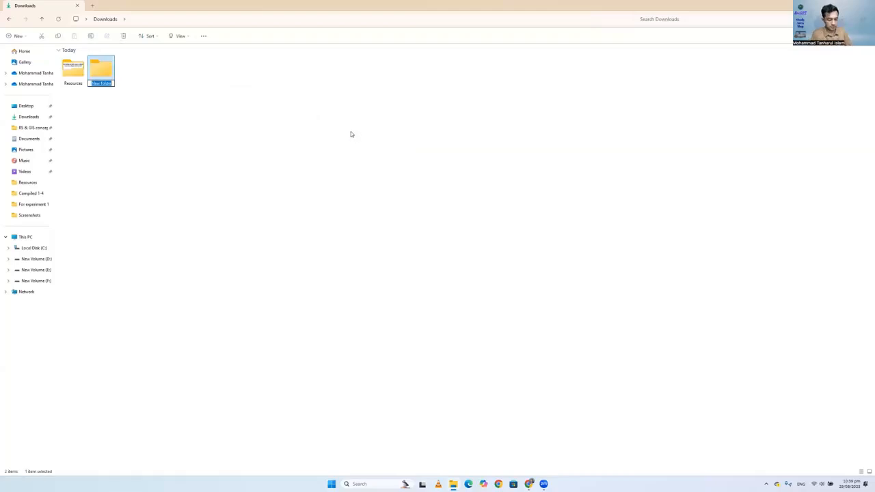
text(Stu)
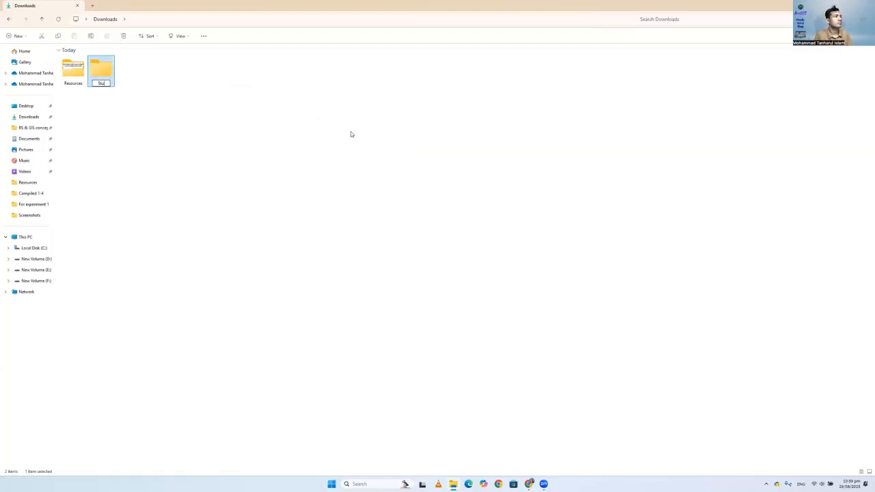
text(dy Area)
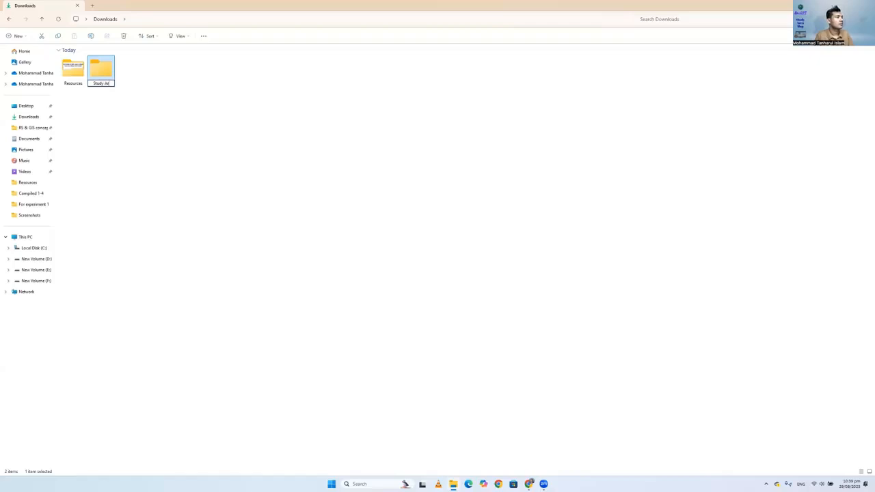
text( Map)
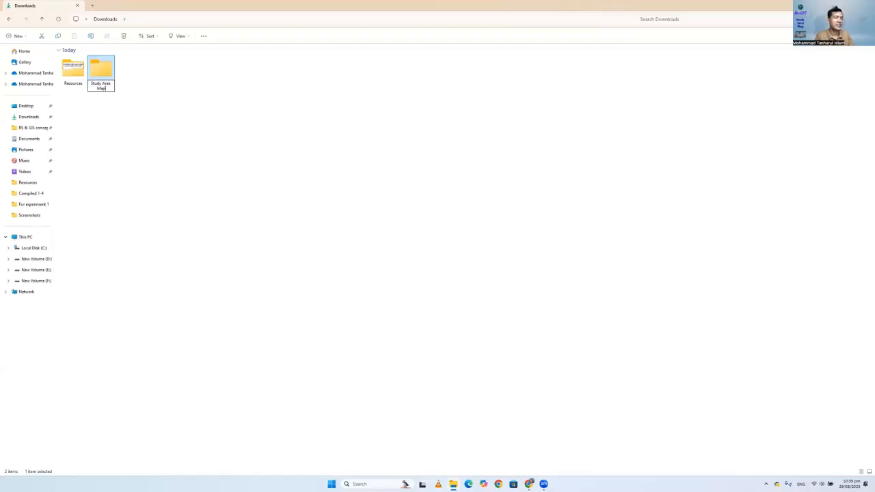
key(Return)
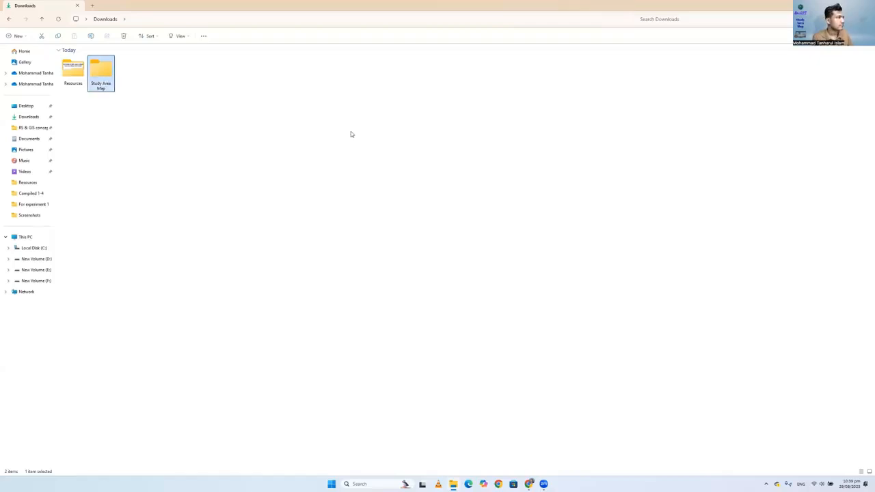
Launch ArcMap 10.7, dismiss the Getting Started dialog to keep a blank map, and maximize the window
click(373, 484)
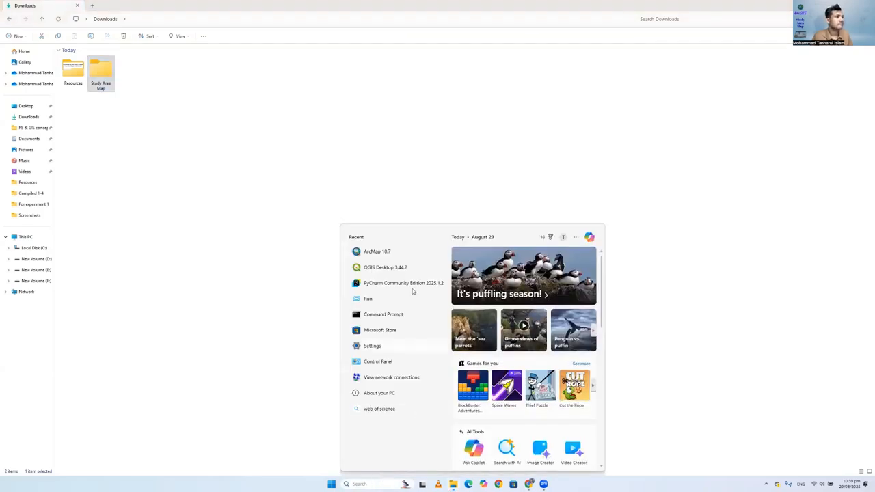
click(388, 252)
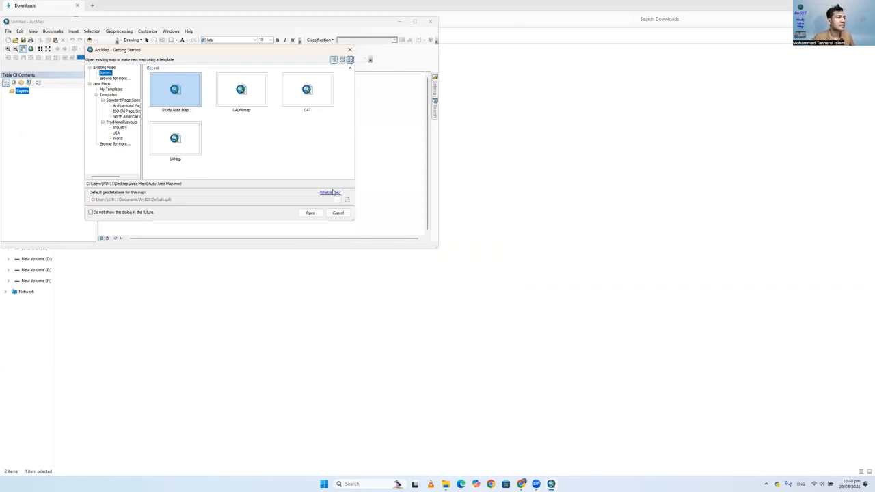
click(339, 213)
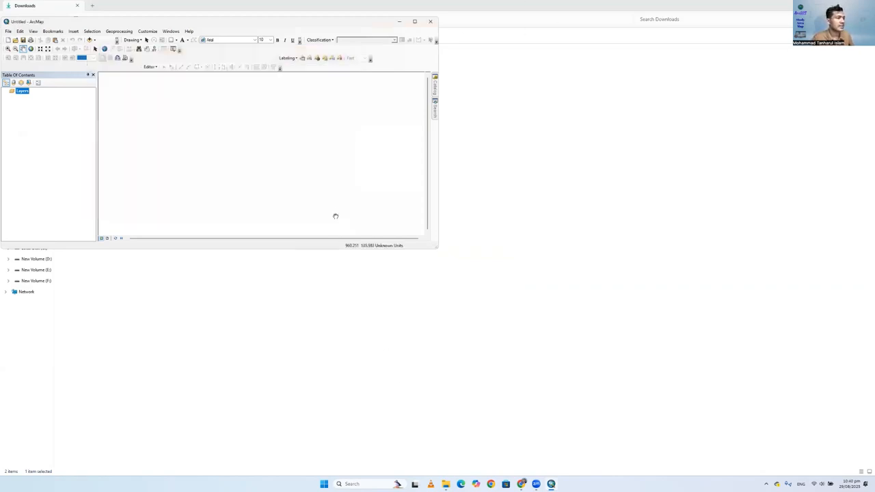
click(414, 22)
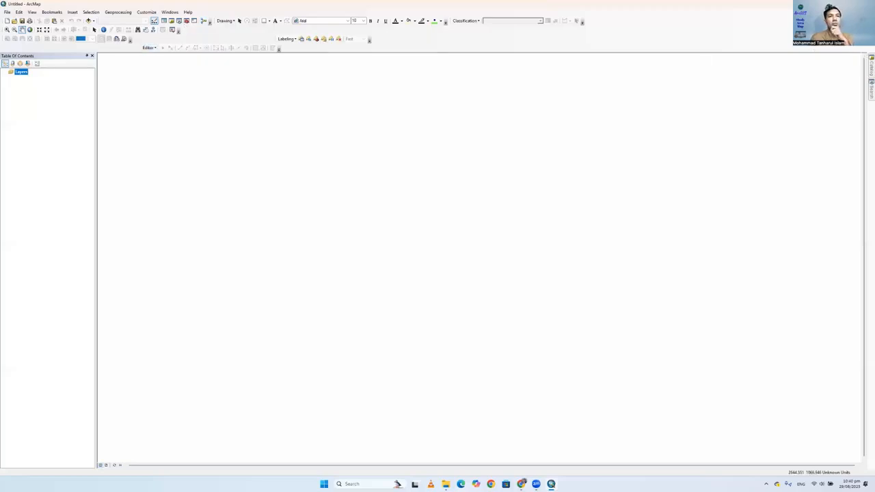
click(865, 69)
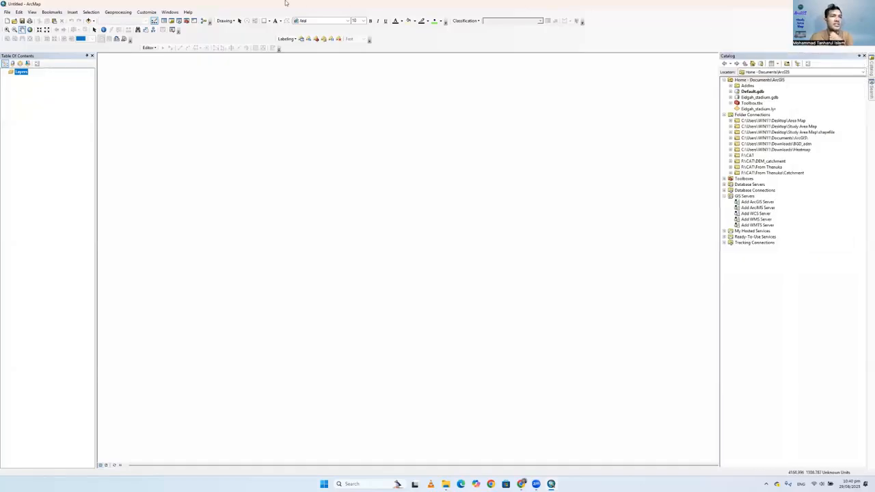
click(170, 12)
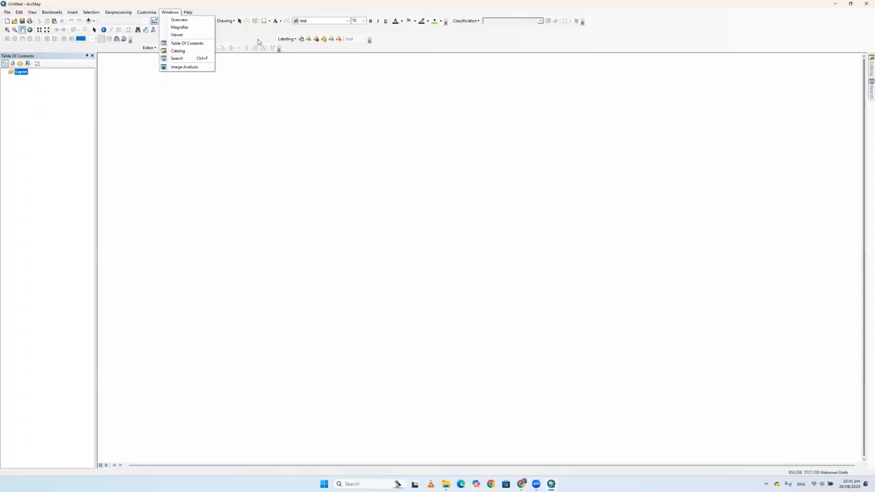
click(139, 5)
click(169, 13)
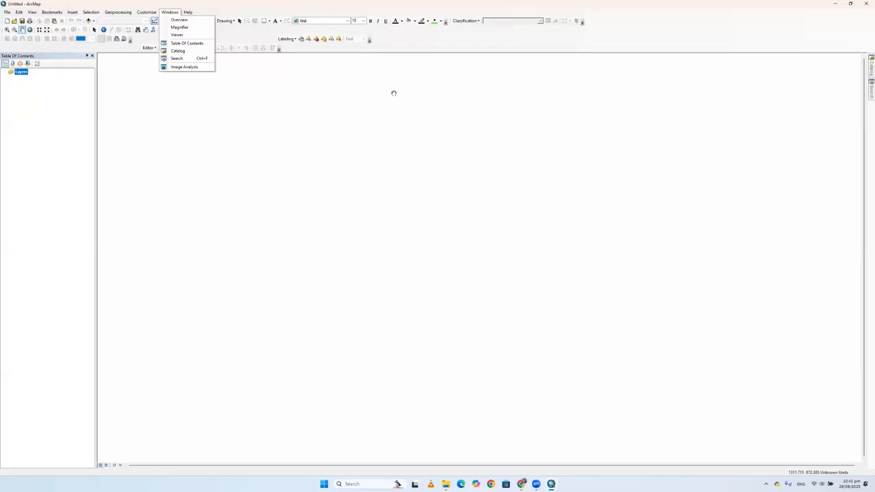
Start saving the untitled map as a new document, choosing the Study Area Map folder inside Downloads as the location
click(6, 14)
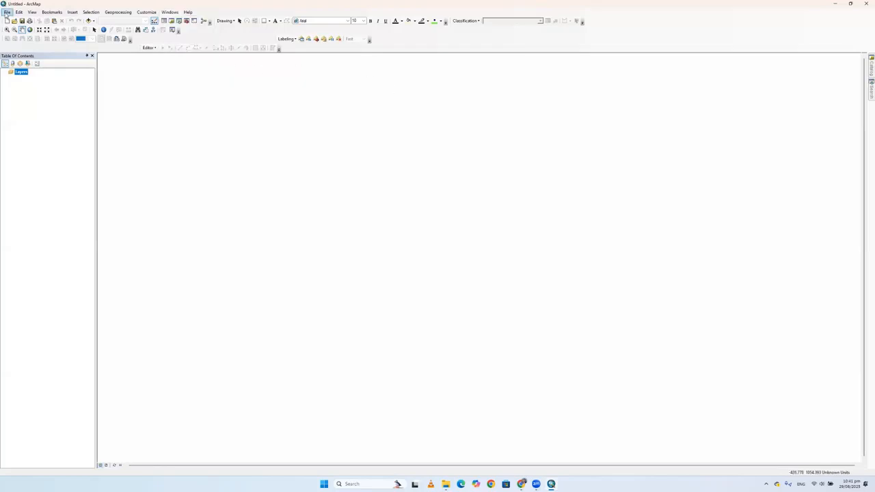
click(6, 15)
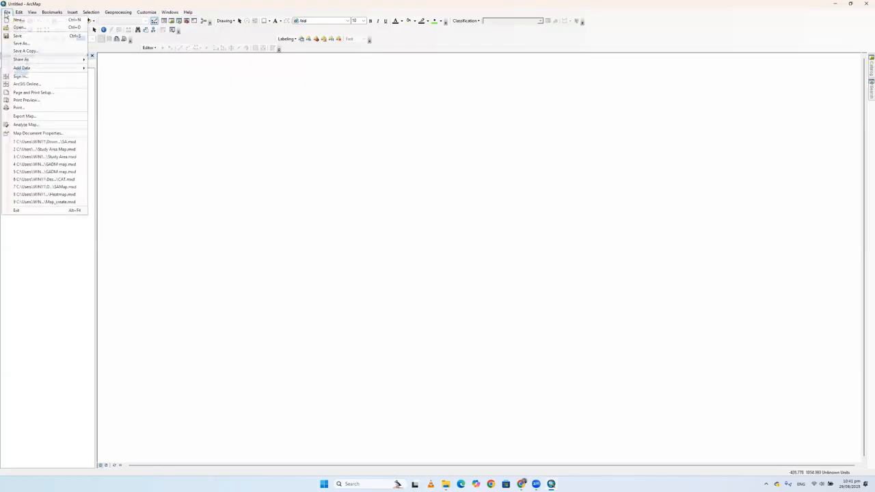
click(30, 44)
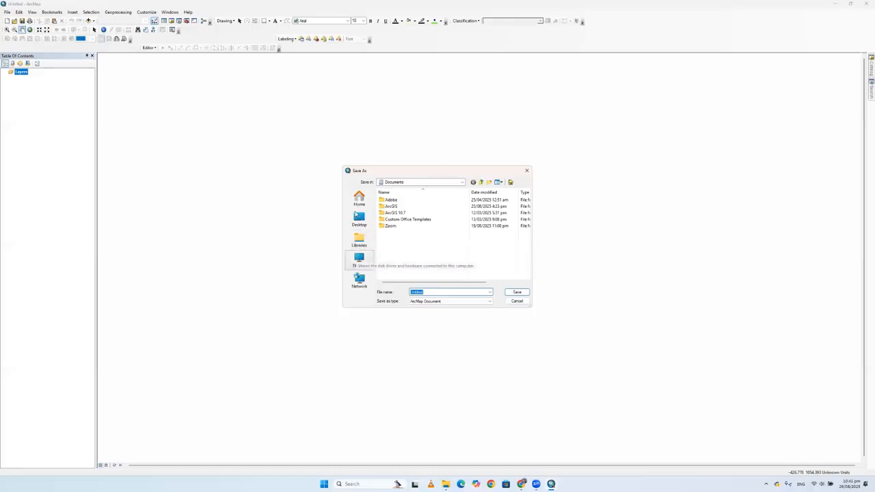
click(360, 217)
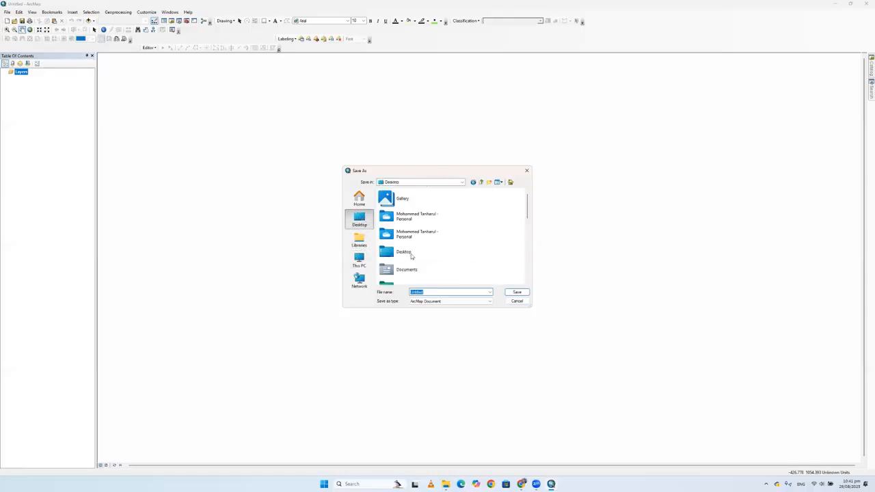
double_click(405, 241)
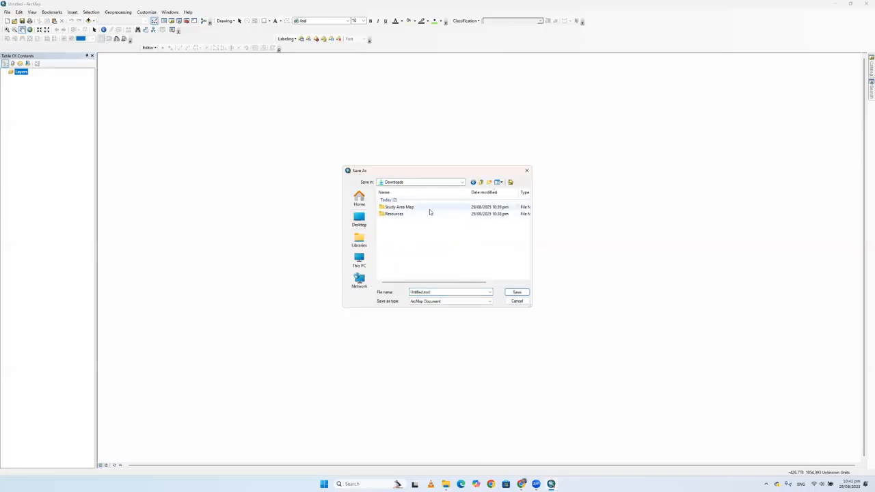
double_click(430, 209)
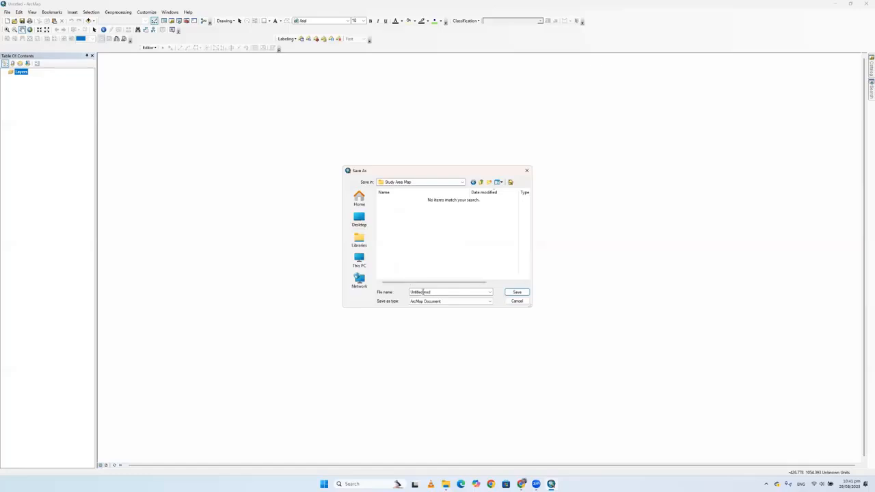
Name the map document Study Area Map and save it
double_click(420, 292)
key(End)
key(BackSpace)
key(BackSpace)
key(BackSpace)
key(BackSpace)
key(BackSpace)
key(BackSpace)
text(Study Area Map)
click(526, 291)
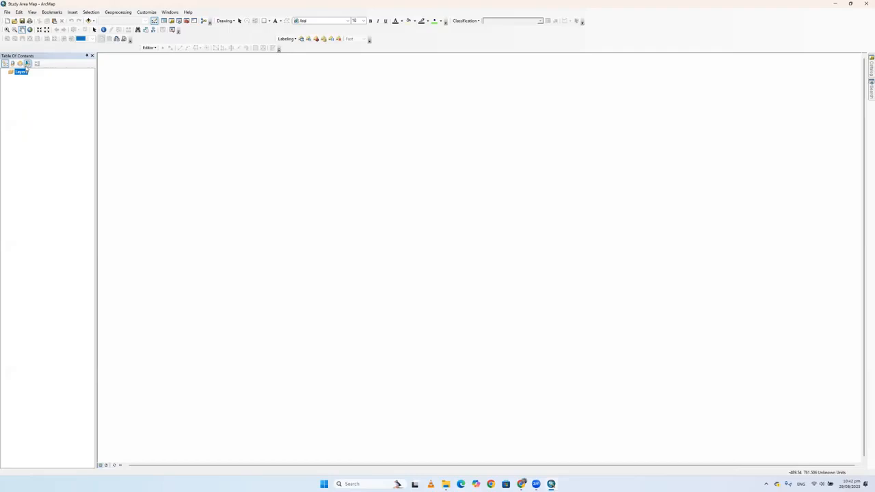
Open the coordinate system settings of the Layers data frame and expand the projected UTM systems
right_click(22, 74)
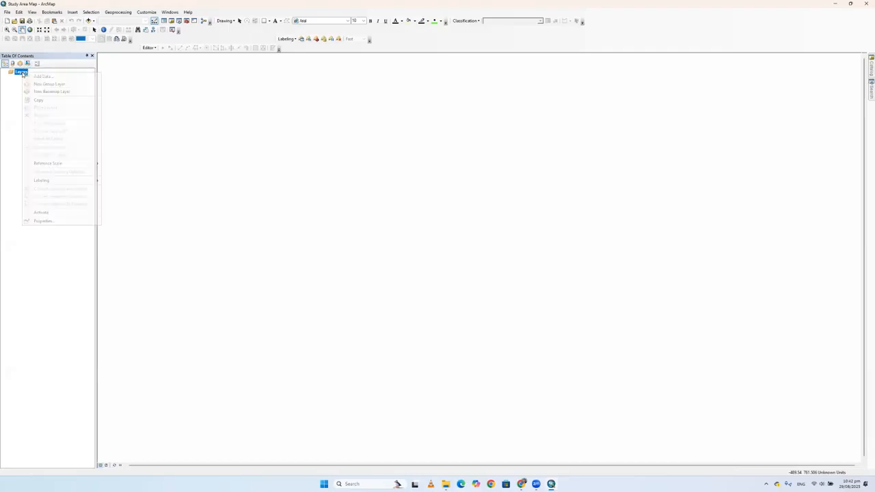
click(47, 221)
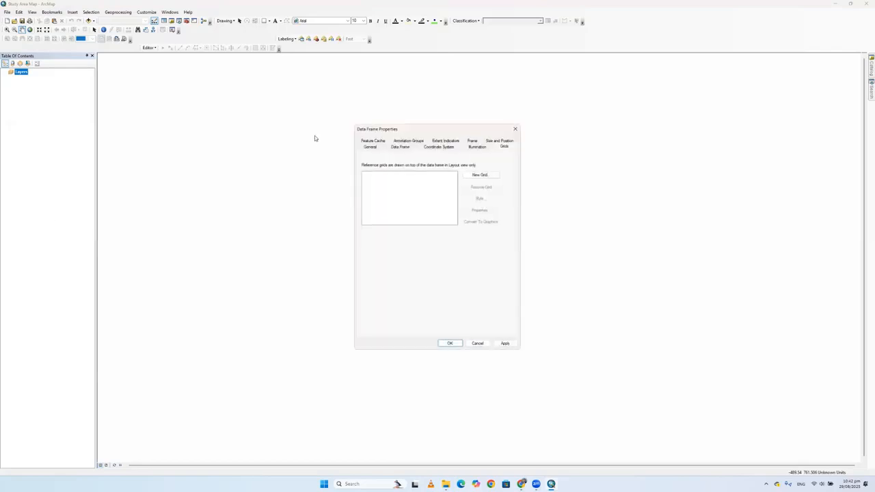
click(438, 147)
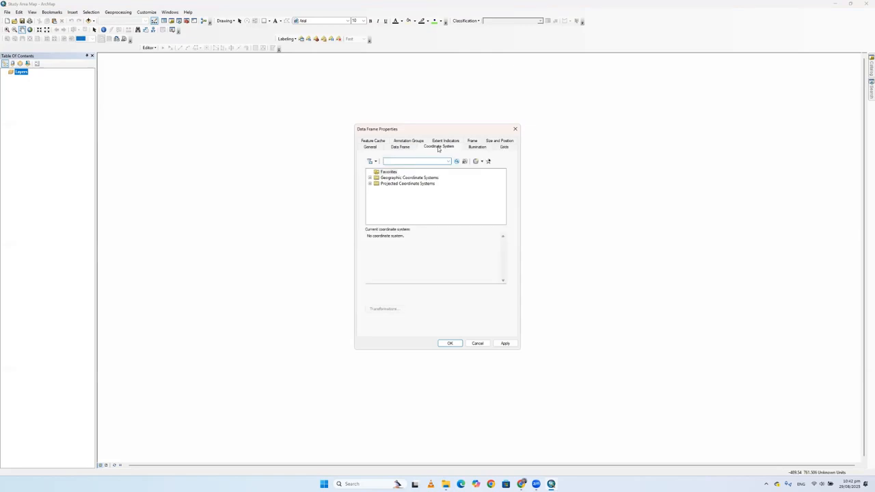
double_click(395, 186)
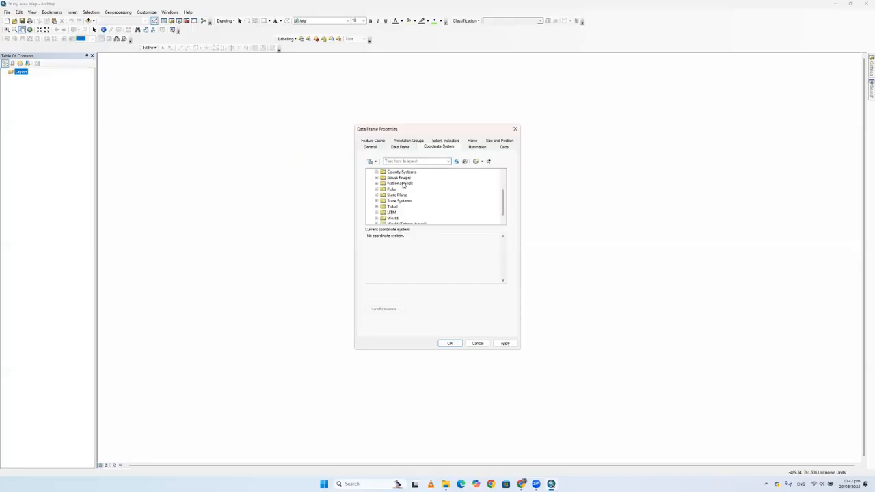
scroll(404, 185, down, 1)
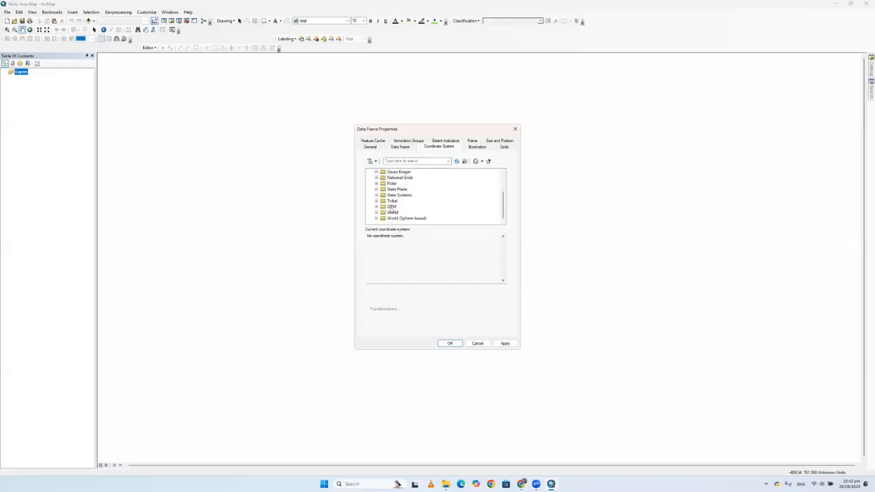
click(391, 208)
double_click(393, 207)
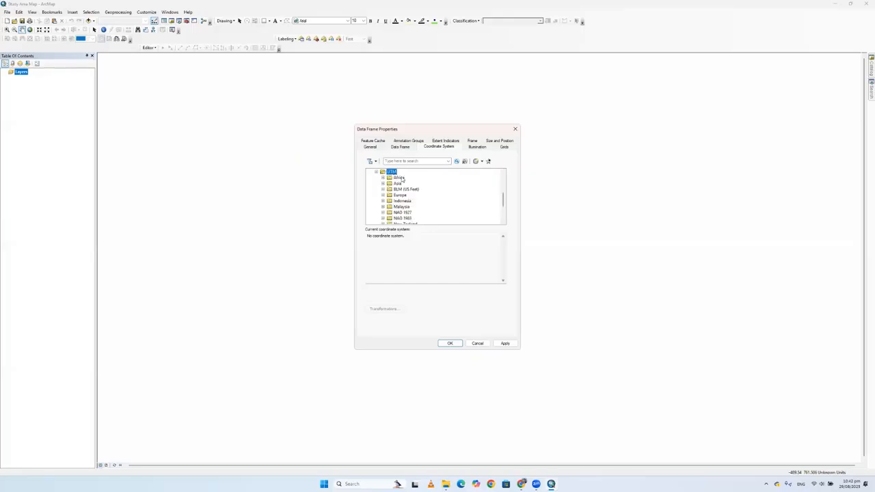
Assign WGS 1984 UTM Zone 46N from the northern hemisphere WGS 1984 systems to the data frame
scroll(404, 184, down, 3)
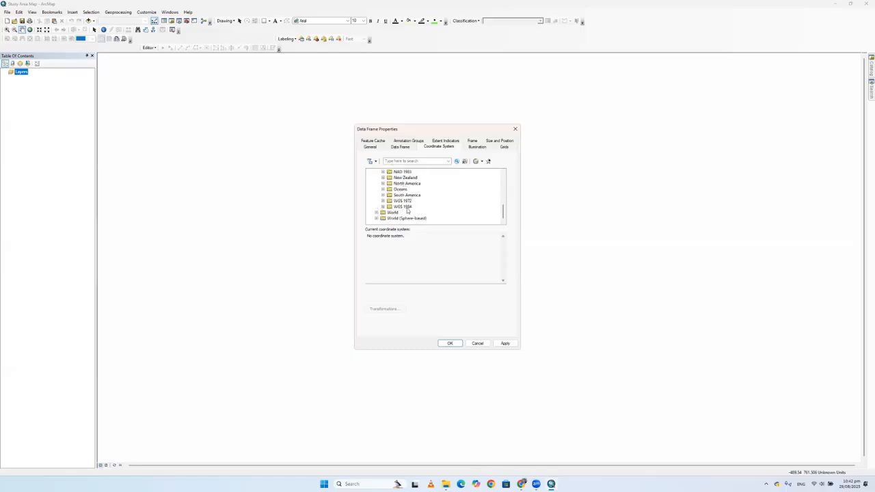
click(404, 207)
double_click(406, 208)
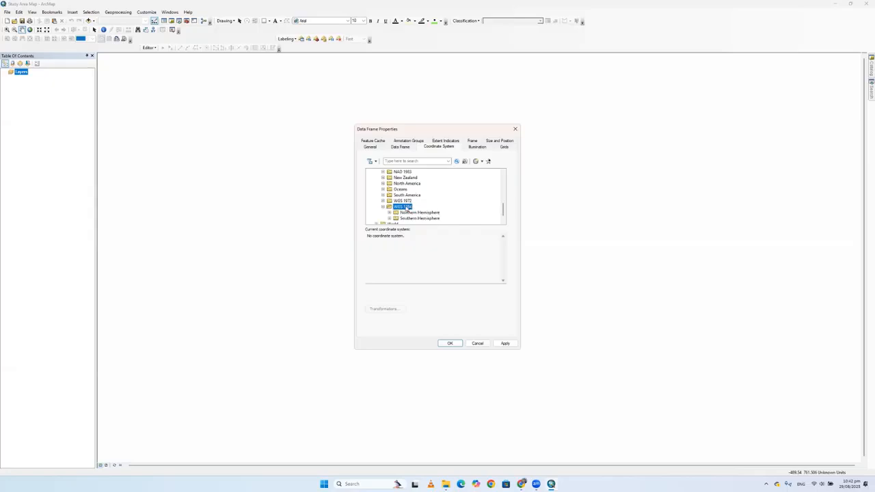
scroll(422, 214, down, 1)
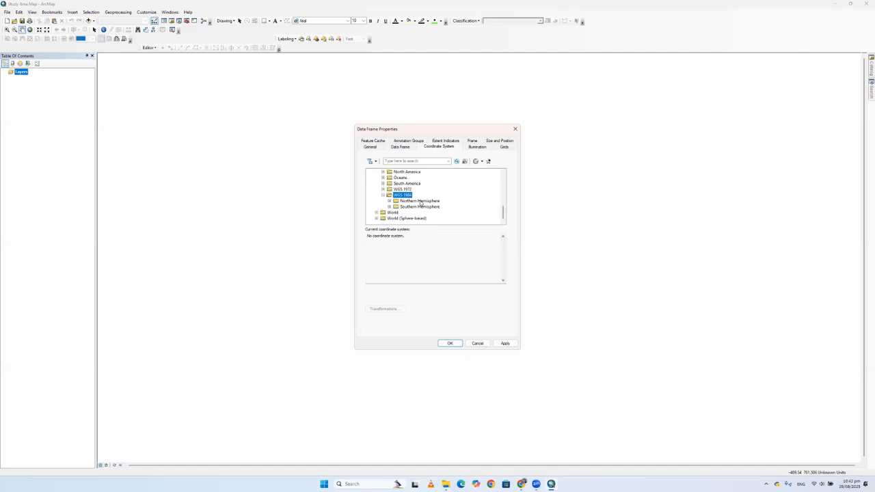
double_click(421, 201)
scroll(425, 198, down, 4)
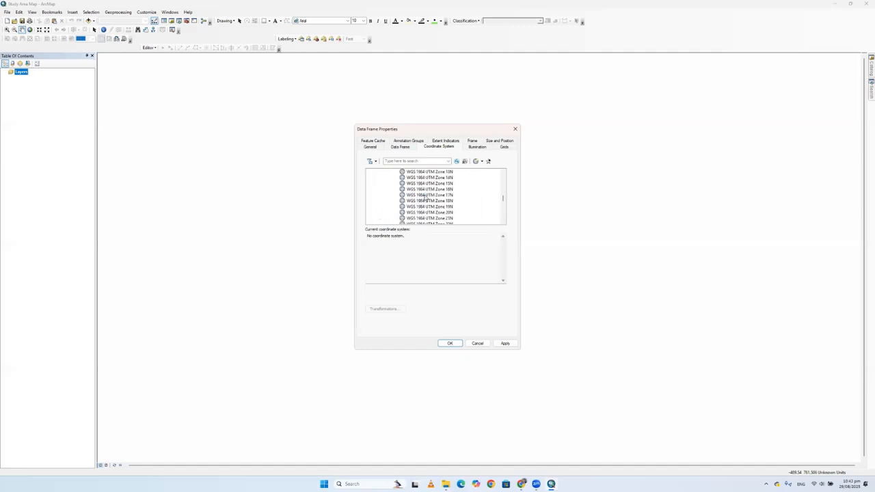
scroll(426, 198, down, 1)
scroll(425, 198, down, 4)
scroll(443, 191, up, 2)
click(442, 189)
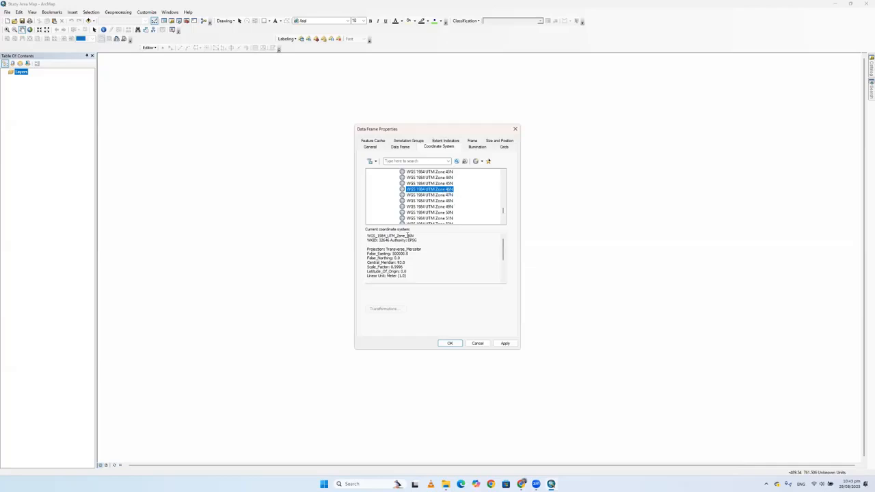
click(449, 343)
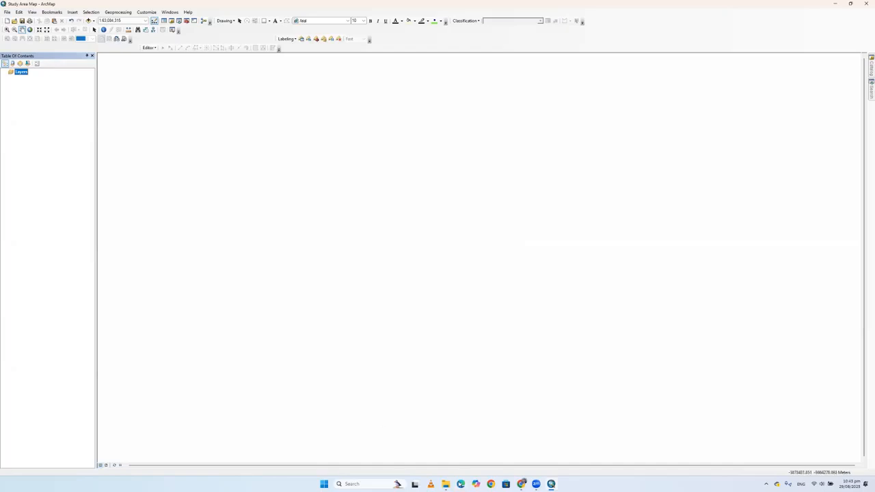
mouse_move(446, 484)
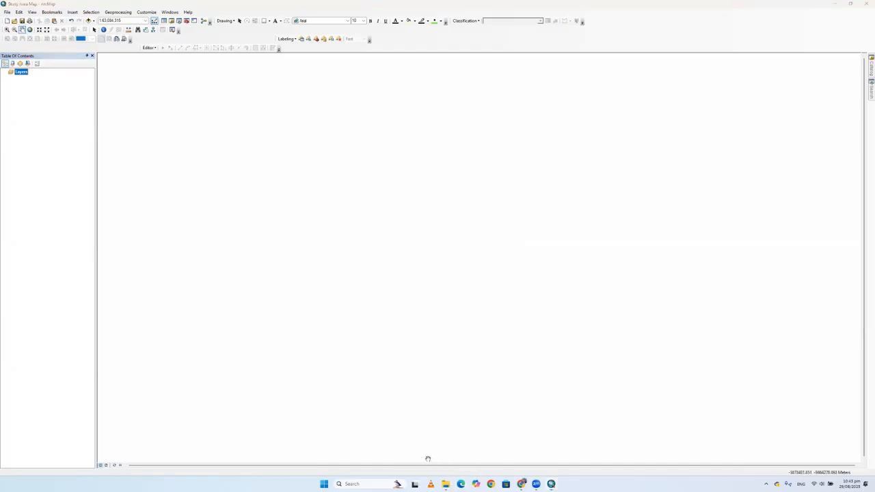
Switch to File Explorer, open the Study Area Map folder in Downloads and check the saved map document
click(446, 485)
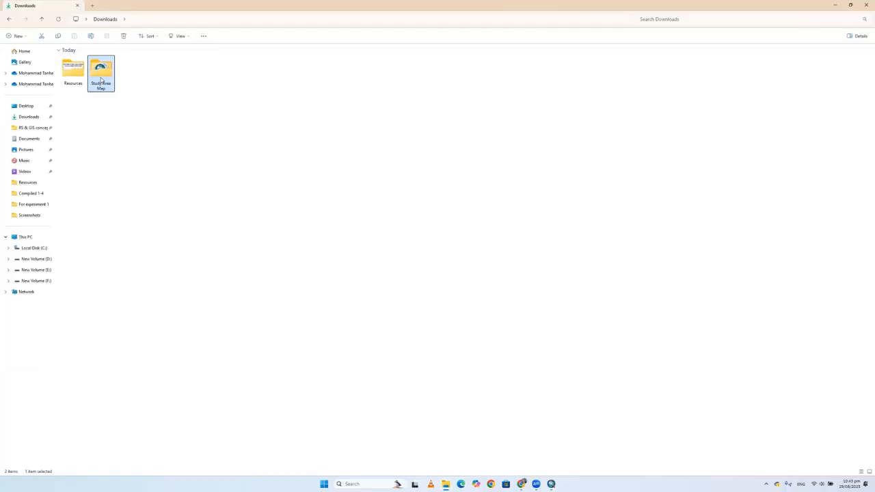
double_click(101, 75)
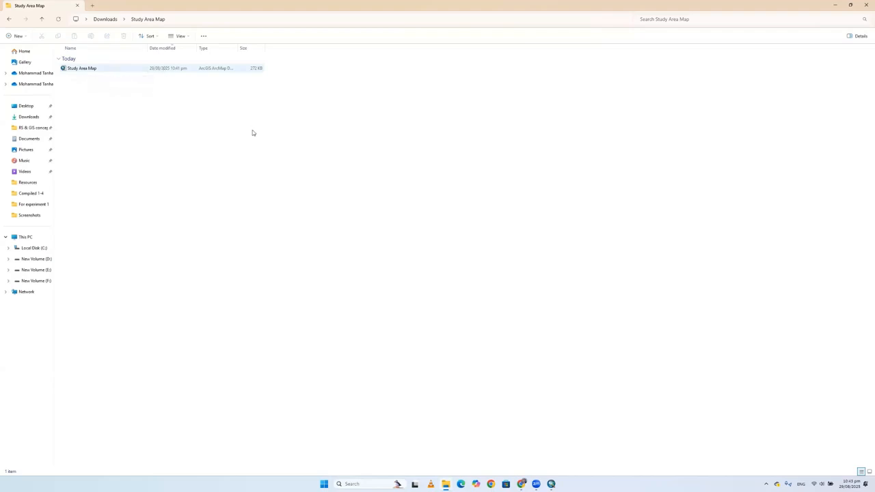
click(125, 69)
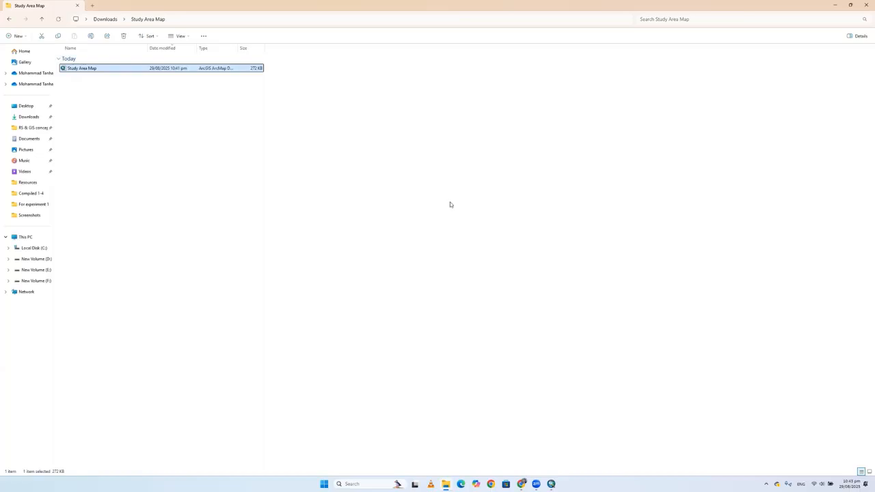
Switch to Chrome, search for gadm in a new tab and open the data page of the GADM website
mouse_move(551, 484)
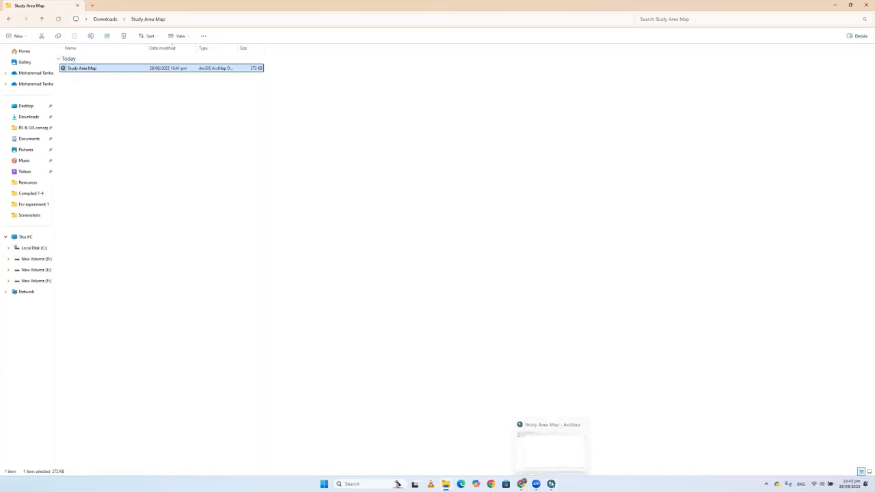
mouse_move(521, 484)
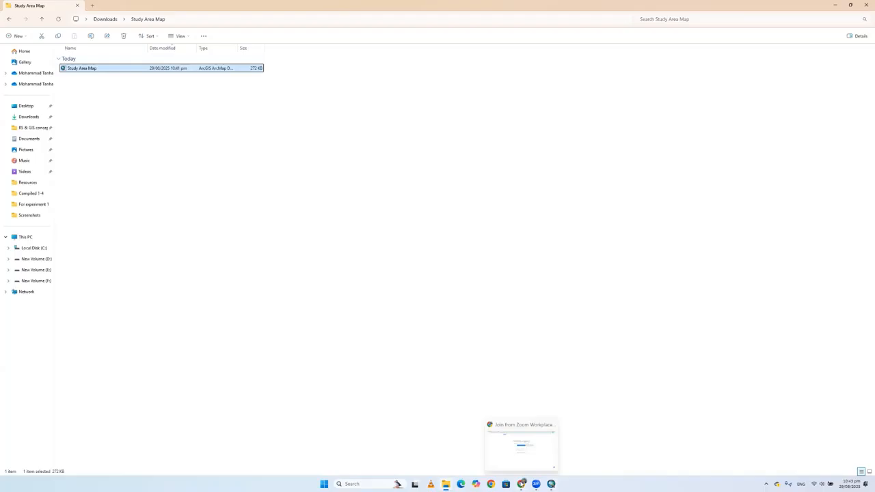
click(521, 483)
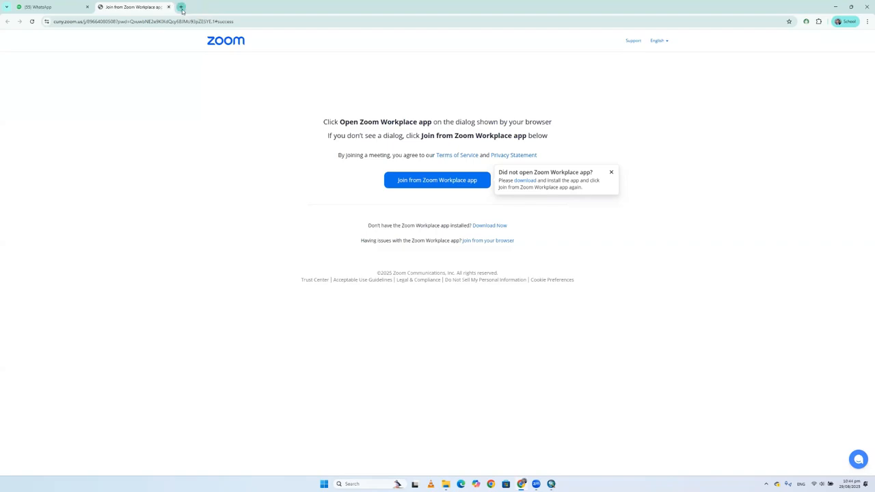
click(182, 7)
click(85, 21)
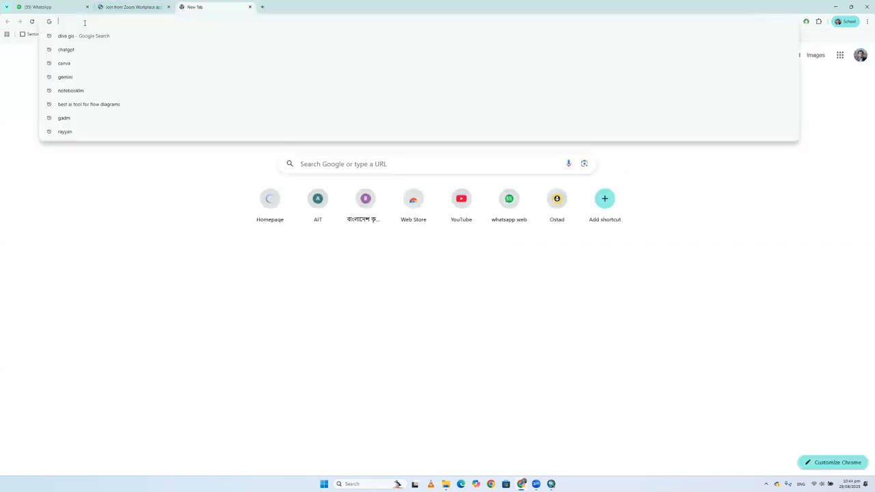
text(gadm)
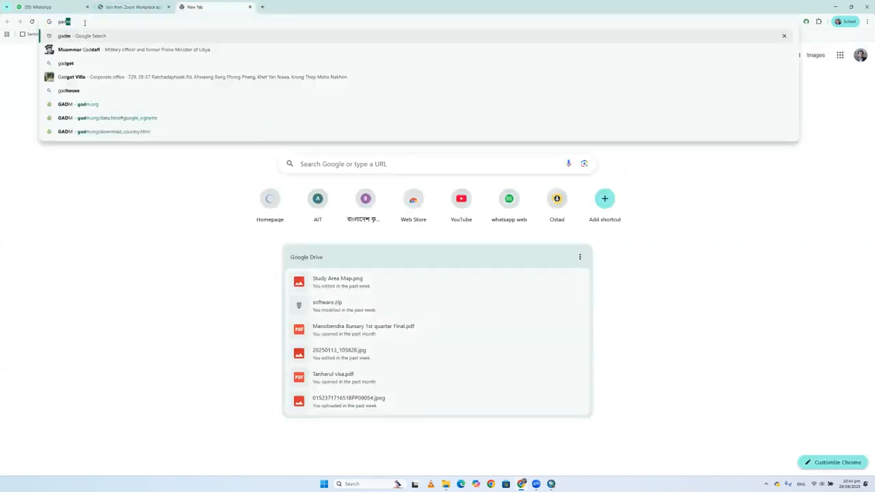
key(Return)
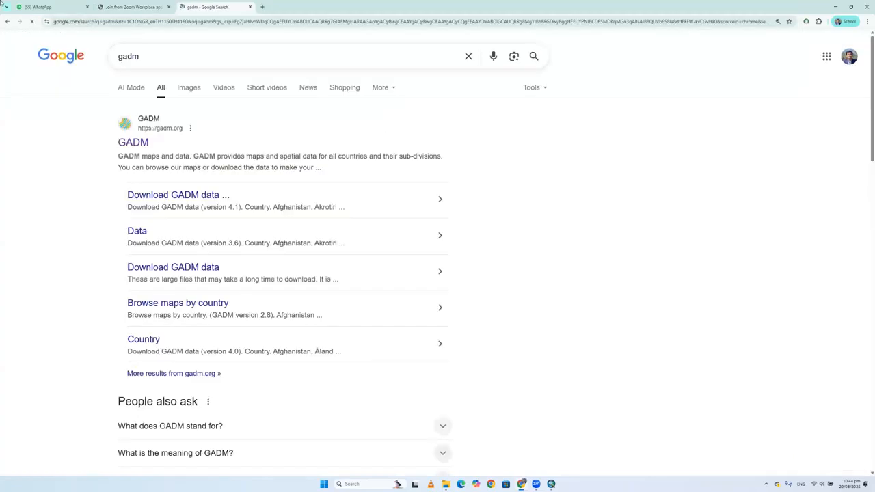
click(140, 143)
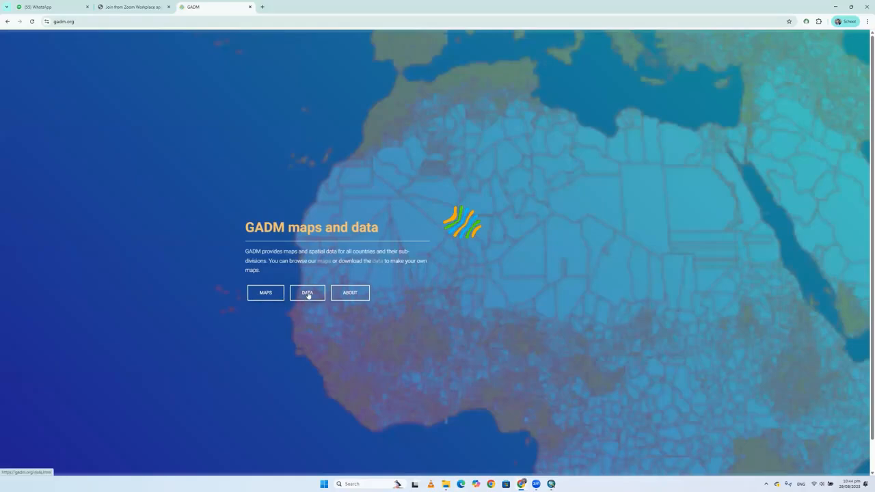
click(308, 294)
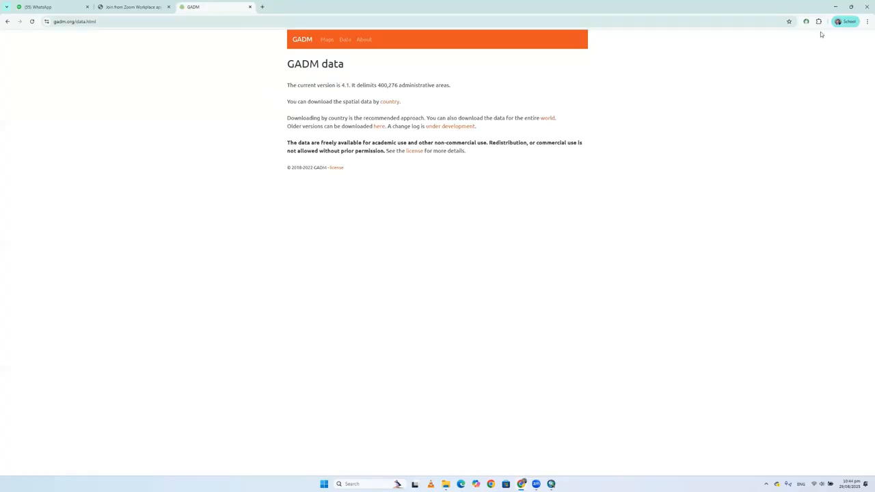
Enlarge the GADM data page to 175% and open the page for downloading spatial data by country
click(867, 21)
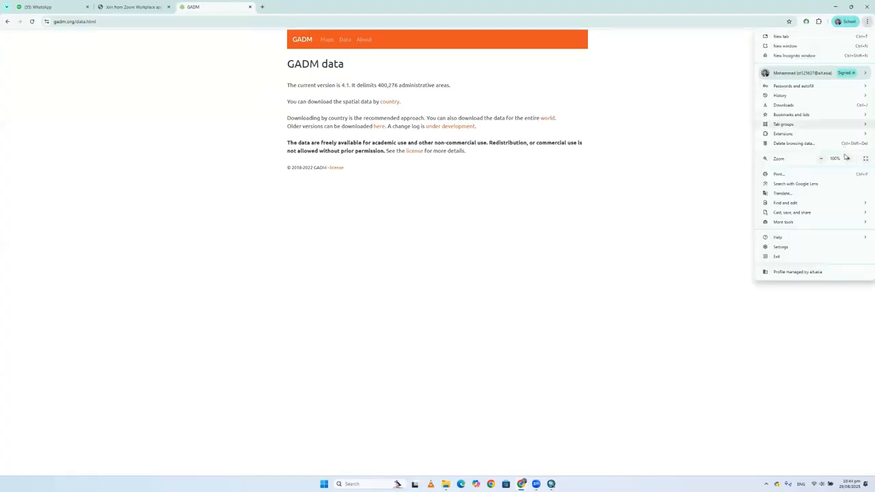
click(848, 159)
click(848, 158)
click(847, 159)
click(848, 158)
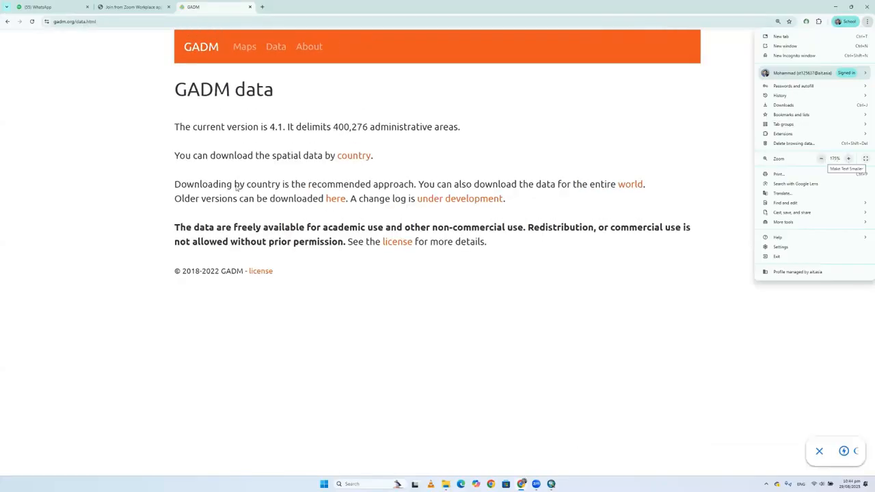
click(359, 156)
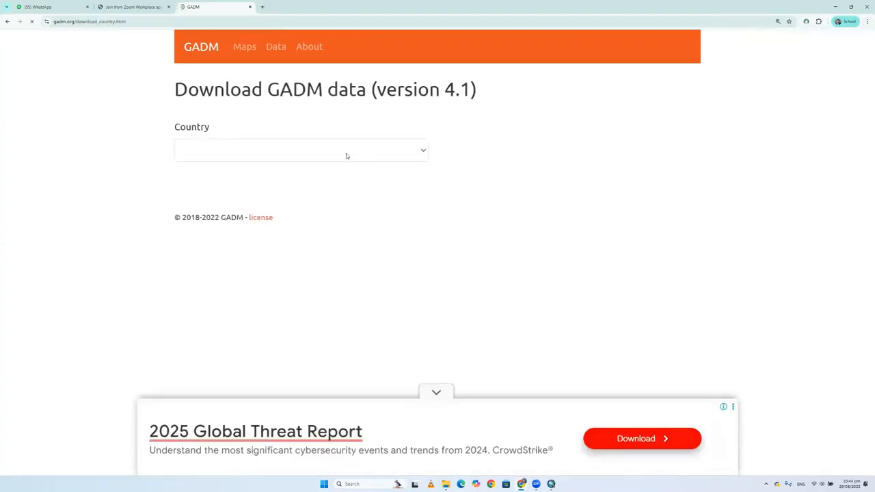
Choose Bangladesh as the country and download its data as a Shapefile, closing the advertisement
click(423, 153)
scroll(276, 298, down, 3)
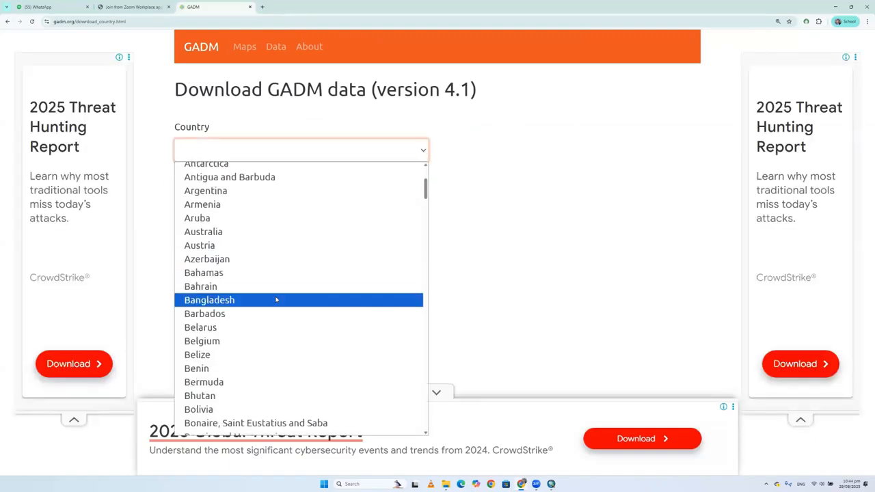
click(226, 300)
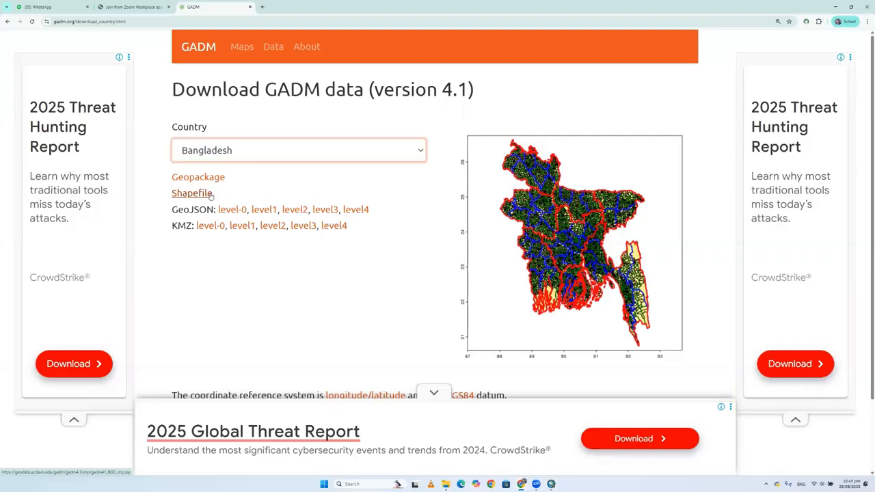
click(178, 195)
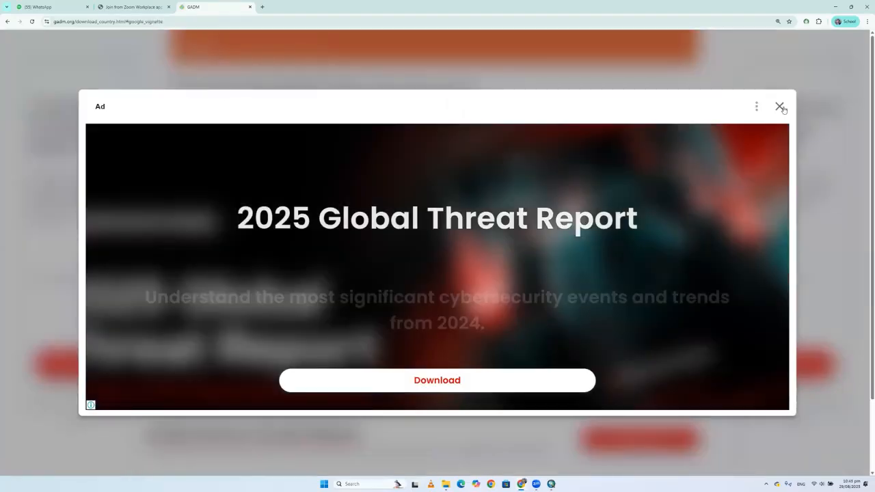
click(780, 107)
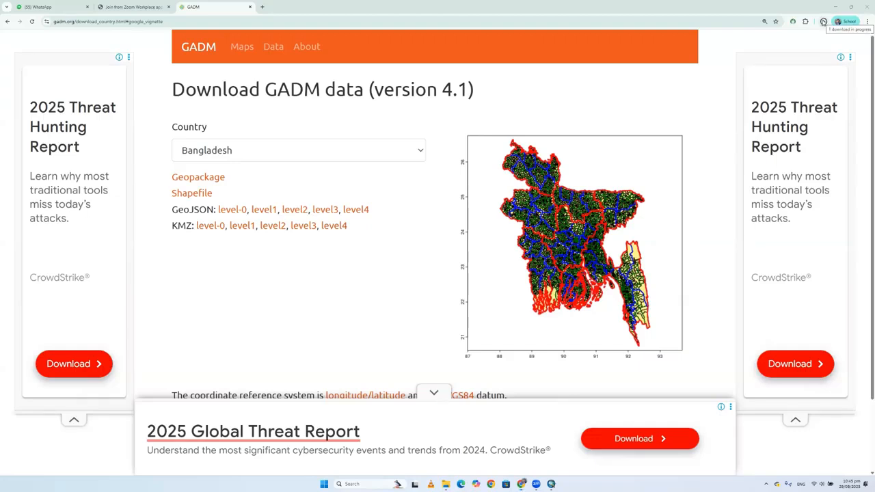
Show the downloaded gadm41_BGD_shp.zip in its folder and start extracting all its files
click(824, 22)
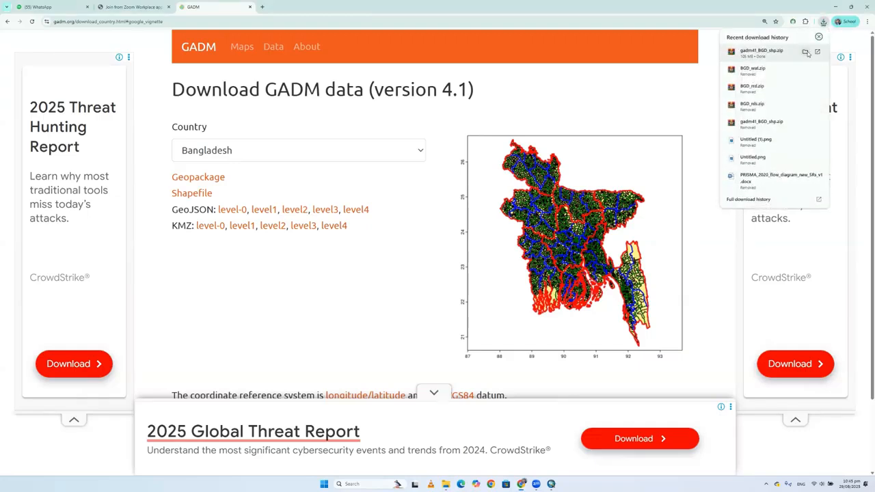
click(806, 52)
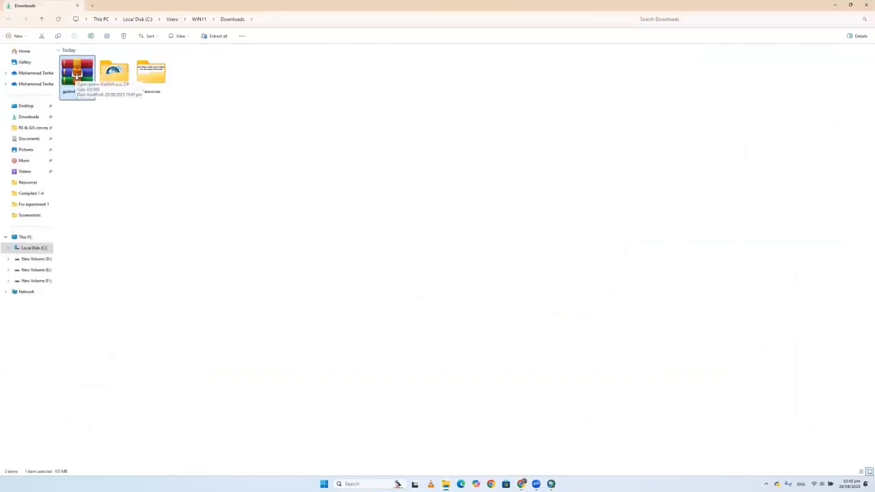
right_click(77, 85)
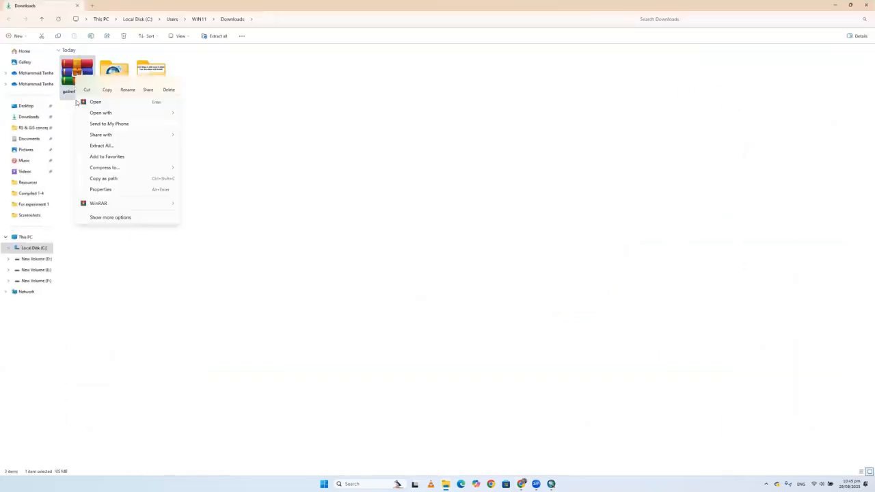
click(101, 146)
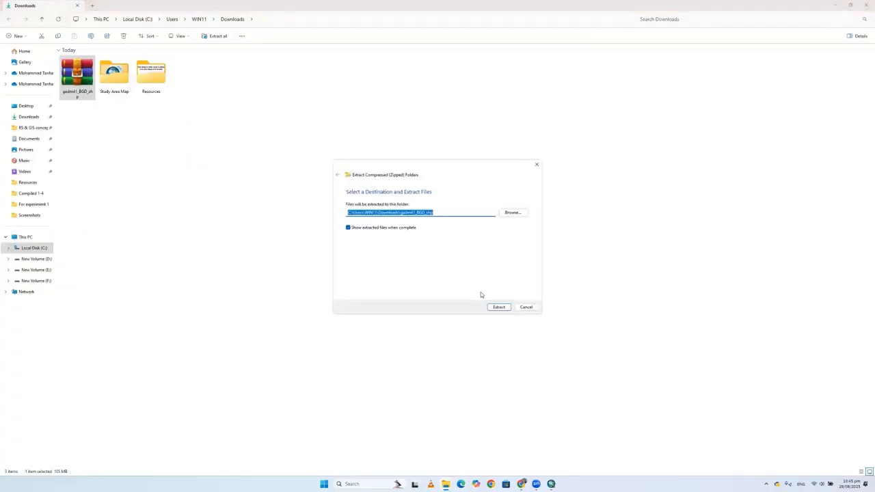
click(514, 213)
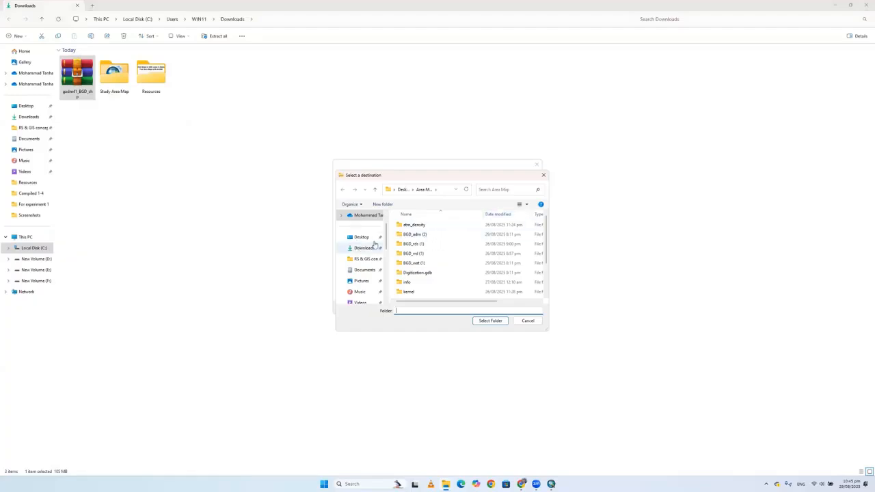
click(369, 247)
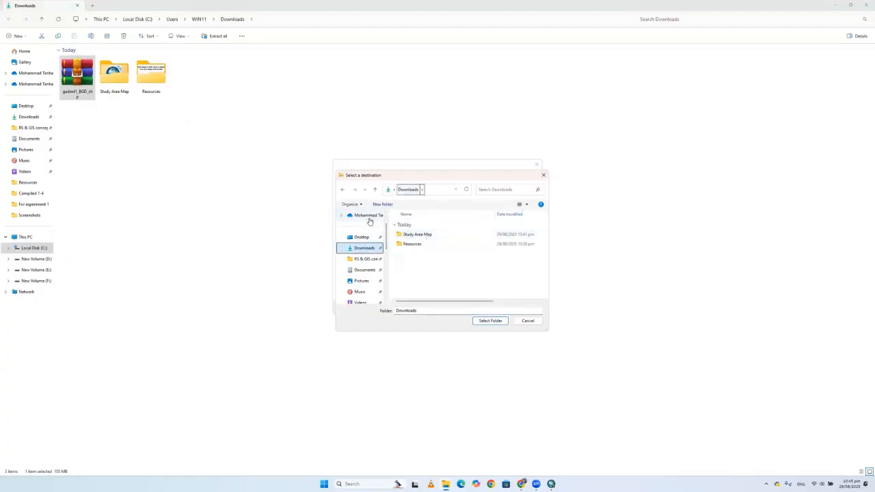
click(342, 190)
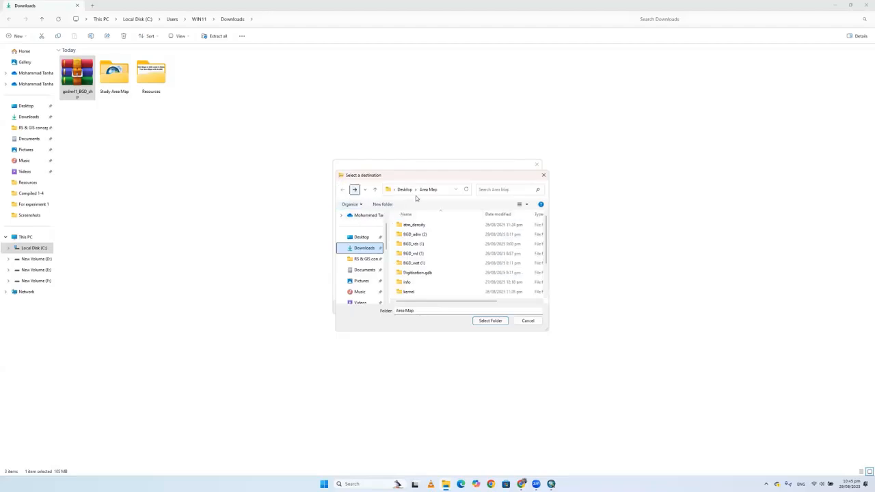
click(544, 175)
Extract the archive to the default gadm41_BGD_shp folder in Downloads and move that folder into Study Area Map
click(499, 307)
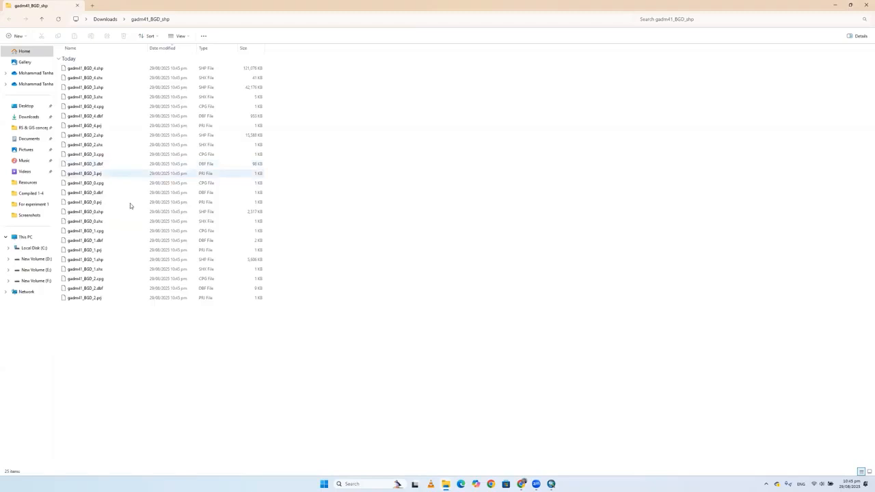
click(43, 19)
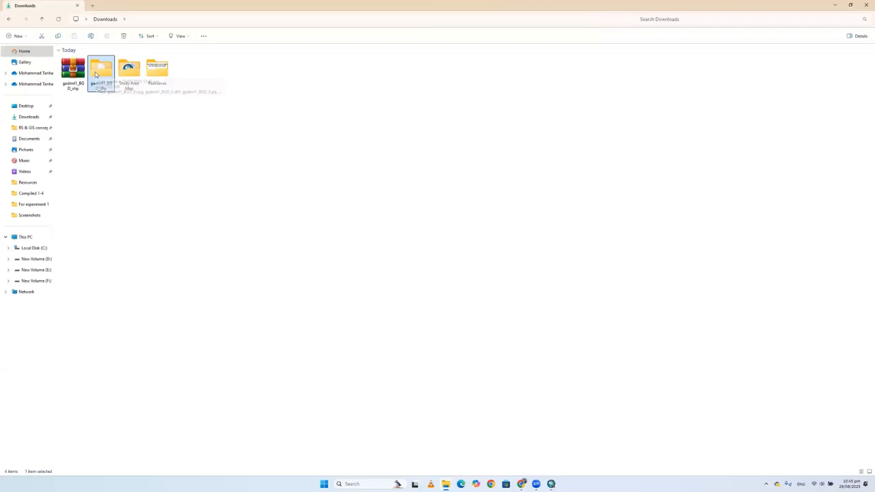
drag(95, 74, 123, 79)
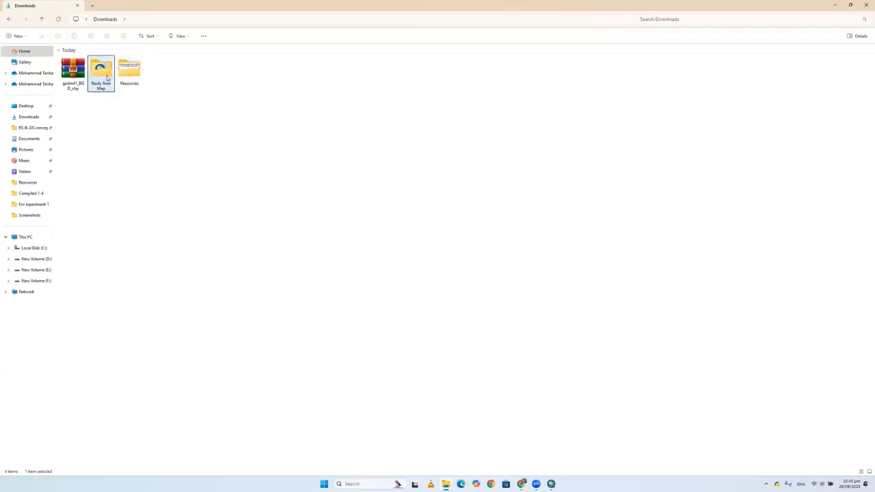
Open gadm41_BGD_shp inside Study Area Map and examine its level 3 and level 2 shapefiles
double_click(107, 77)
double_click(107, 76)
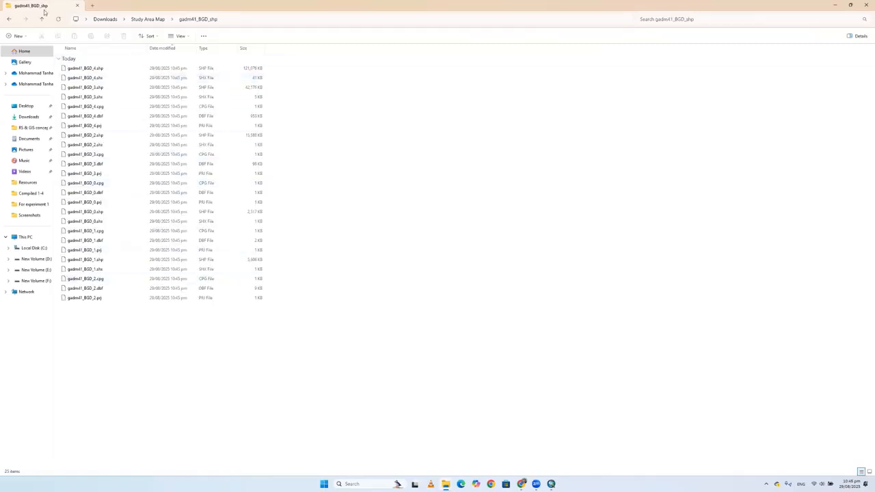
click(108, 87)
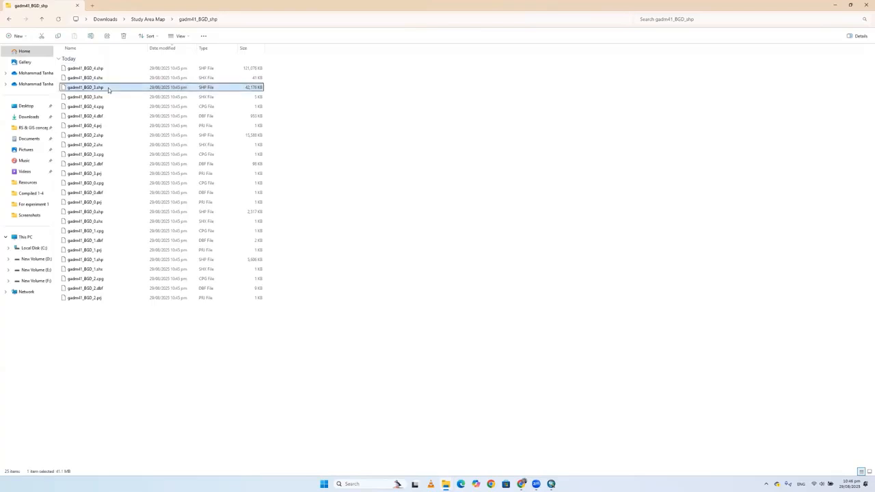
click(111, 136)
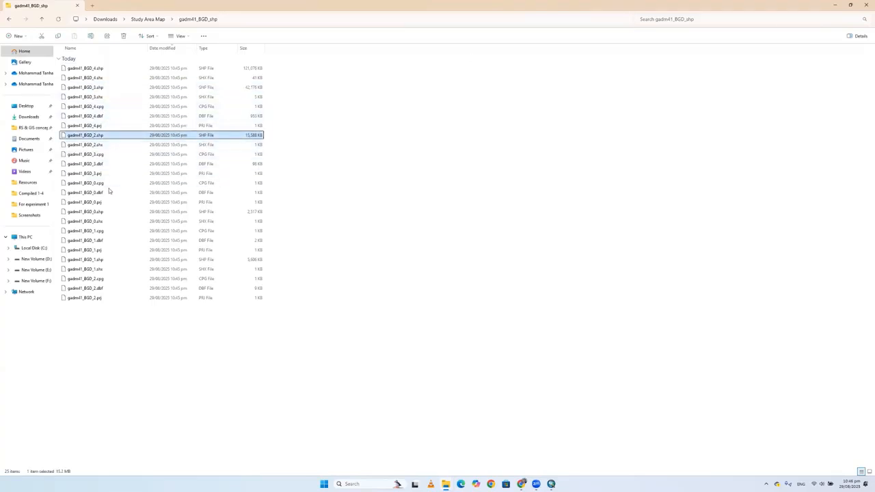
Switch to ArcMap and add all five shapefiles, gadm41_BGD_0 to gadm41_BGD_4, from the gadm41_BGD_shp folder in the project's home folder
click(554, 483)
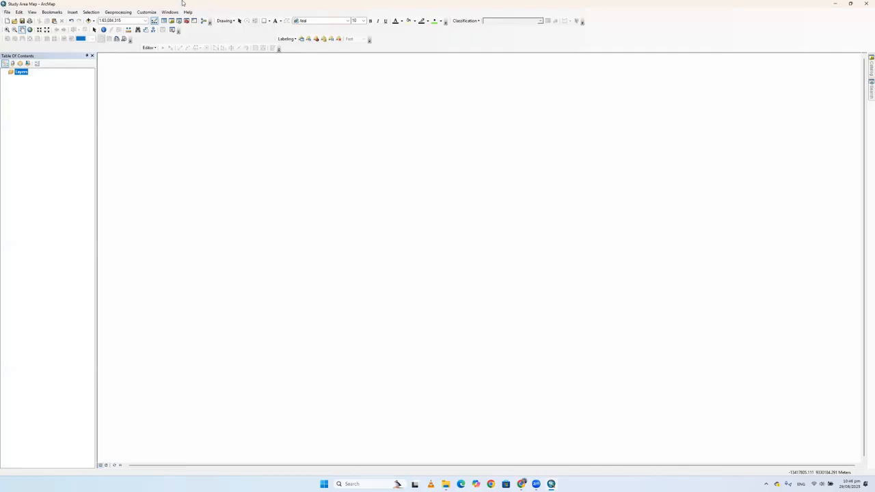
click(89, 21)
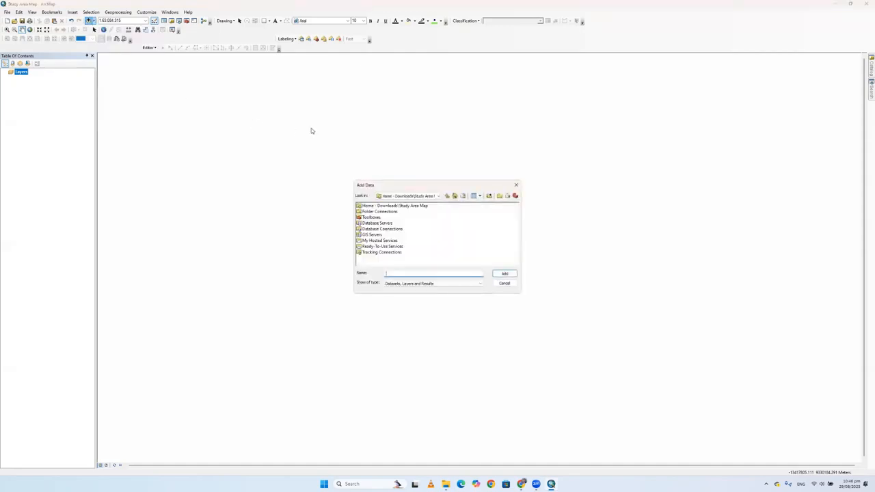
click(455, 197)
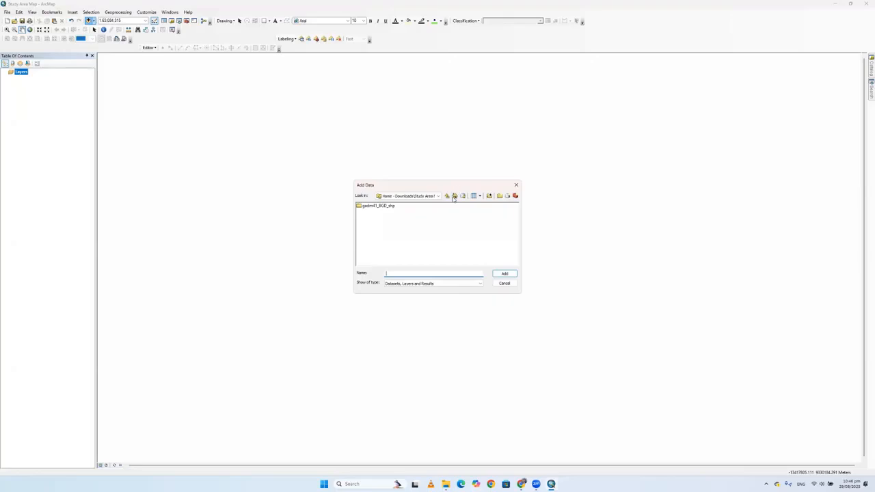
click(379, 207)
double_click(380, 207)
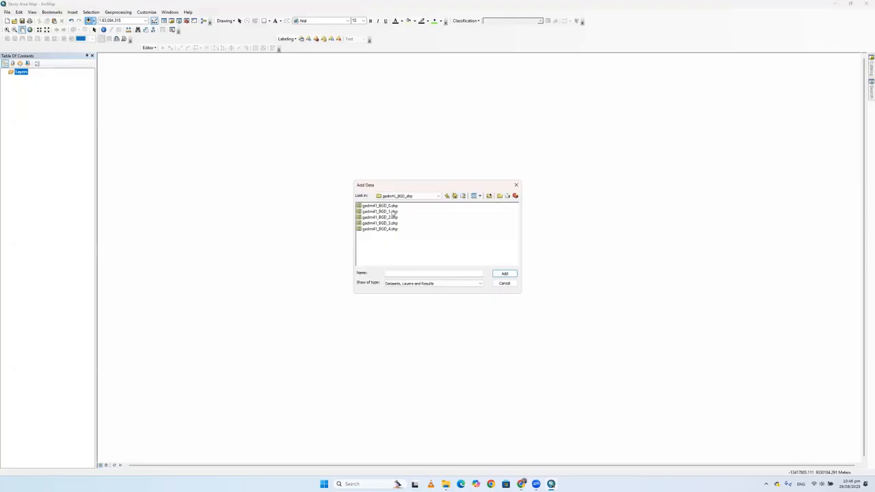
drag(403, 208, 378, 235)
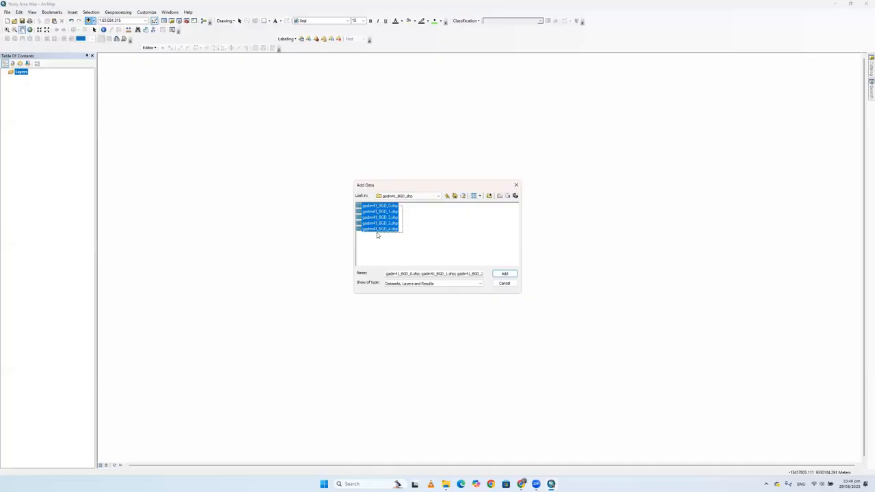
click(505, 274)
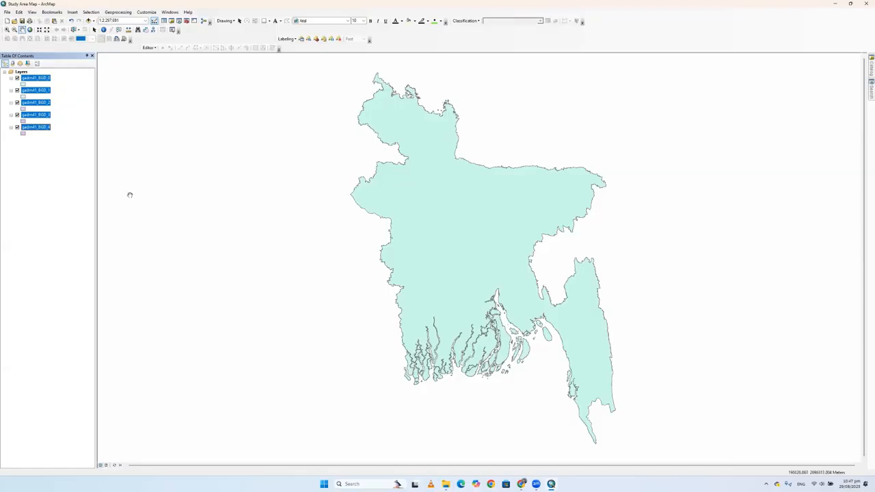
Go through the layers gadm41_BGD_0 to gadm41_BGD_4 one by one in the layer list
click(52, 122)
click(45, 78)
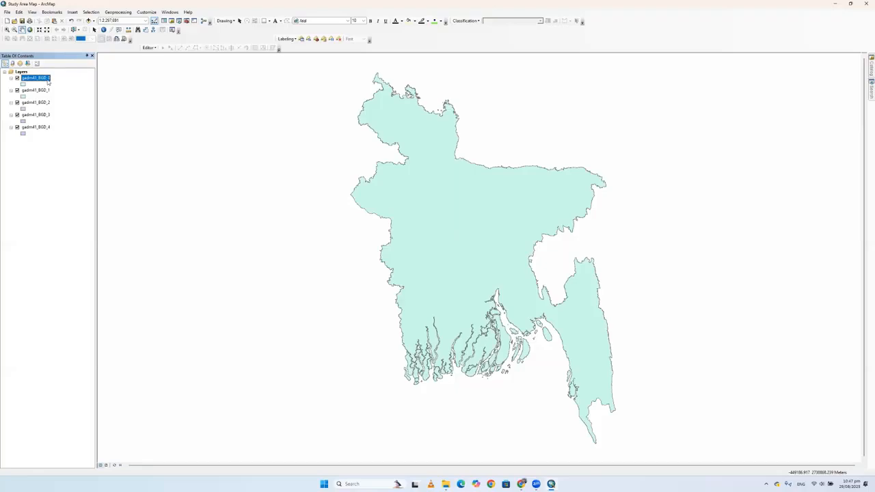
click(47, 91)
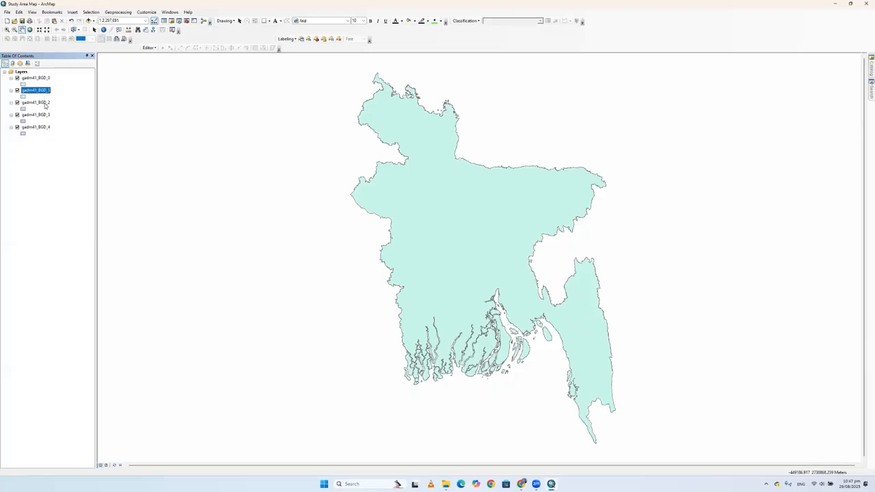
click(46, 104)
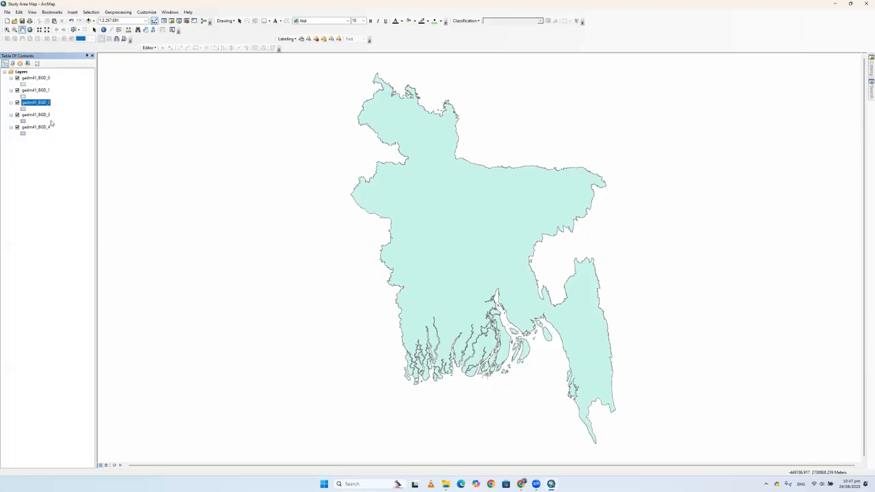
click(46, 116)
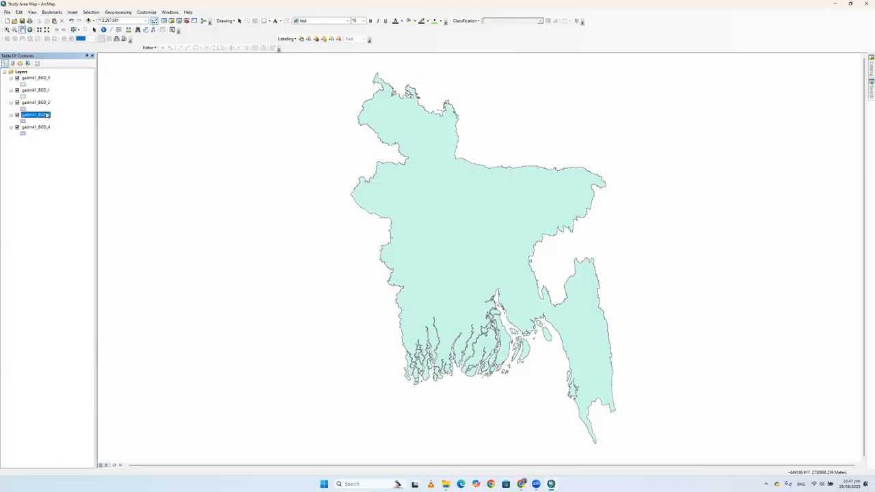
click(48, 128)
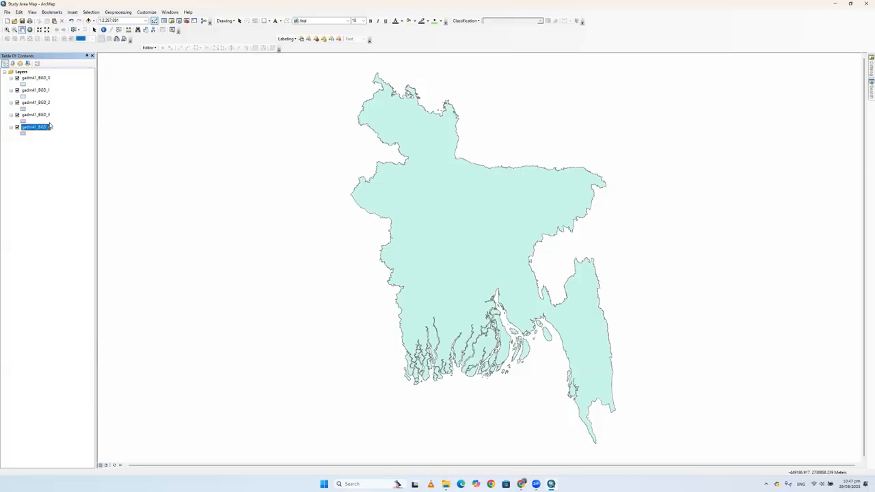
Move gadm41_BGD_0 below gadm41_BGD_1 in the drawing order and bring it back above all other layers
ctrl+click(44, 80)
drag(47, 84, 48, 96)
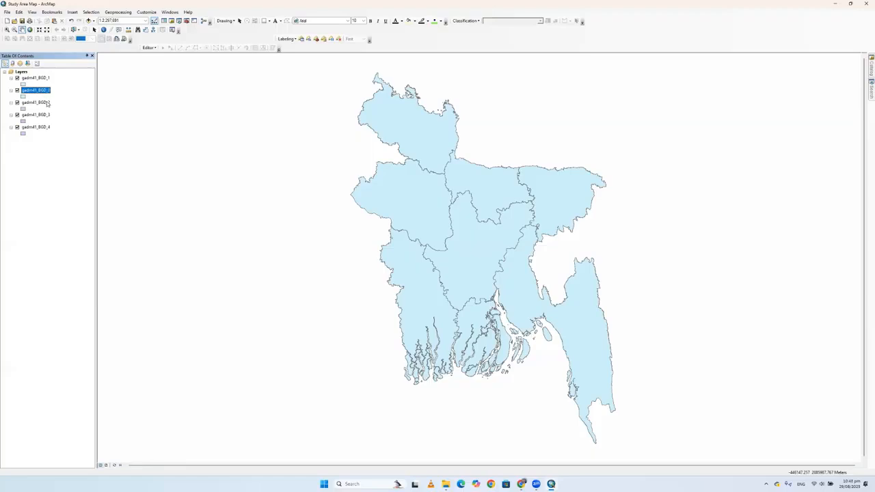
drag(45, 91, 43, 74)
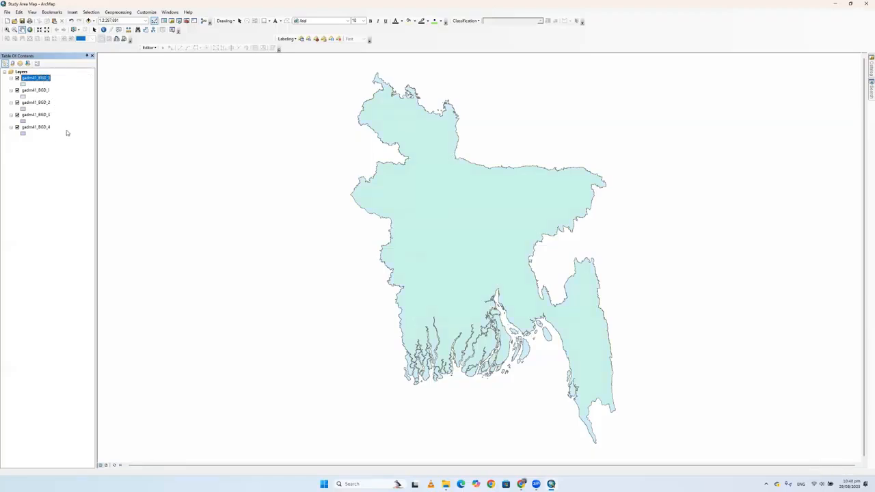
Hide gadm41_BGD_0, gadm41_BGD_1, gadm41_BGD_2 and gadm41_BGD_3 in turn to examine the boundaries of each administrative level down to gadm41_BGD_4
click(18, 79)
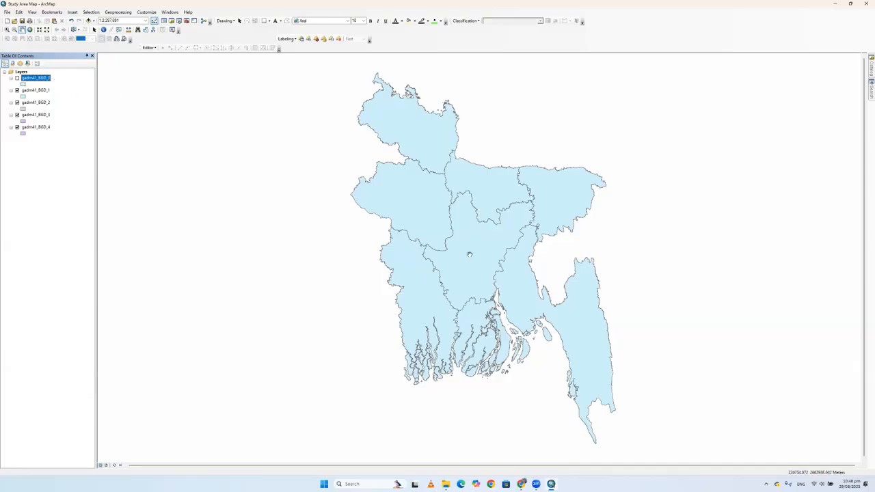
click(18, 91)
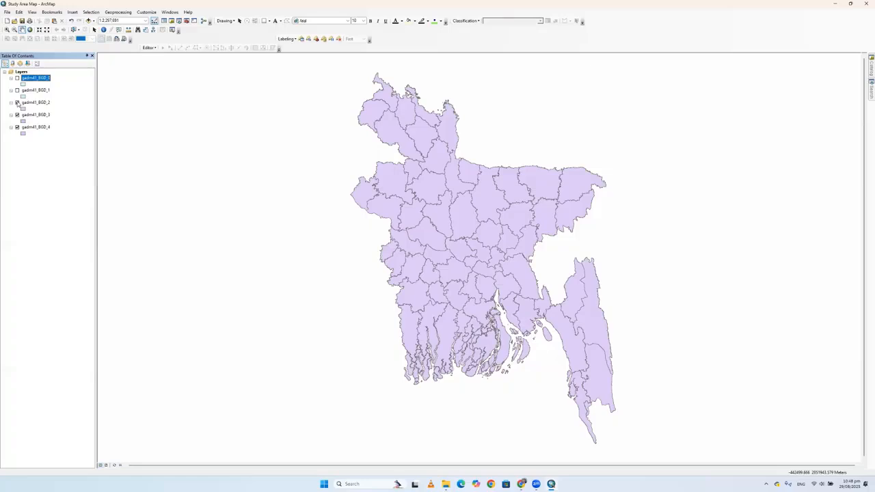
click(17, 103)
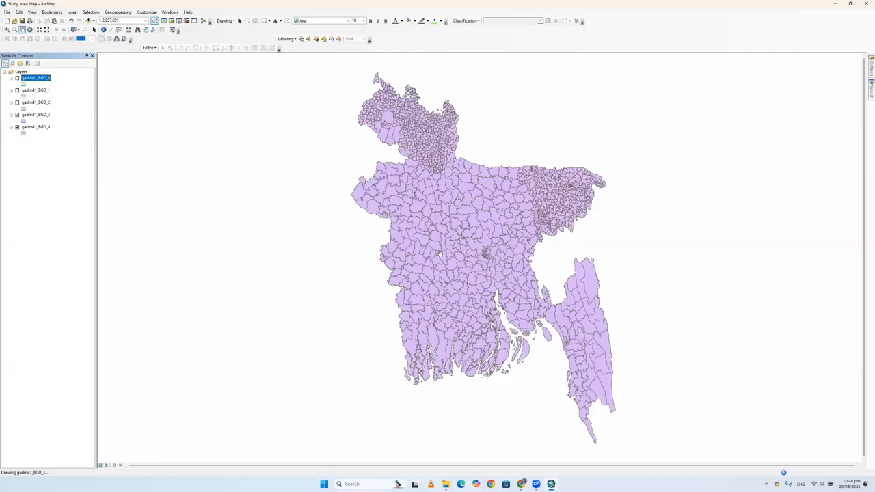
click(17, 115)
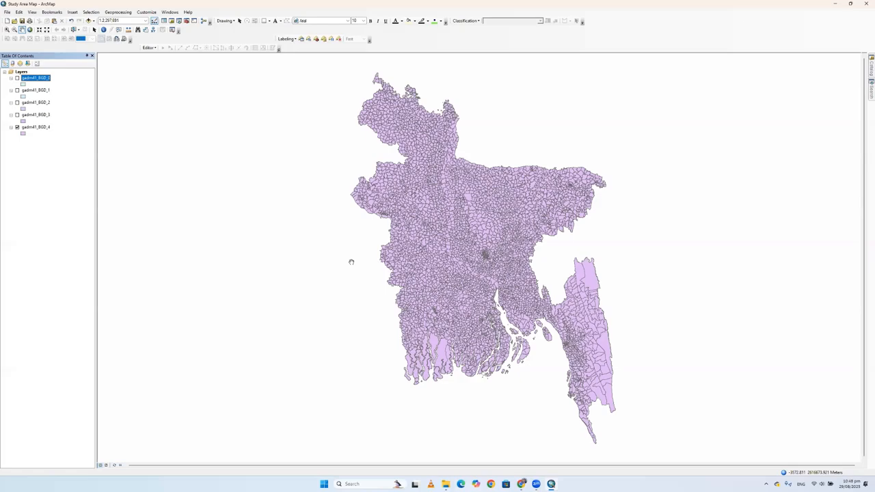
scroll(467, 257, up, 1)
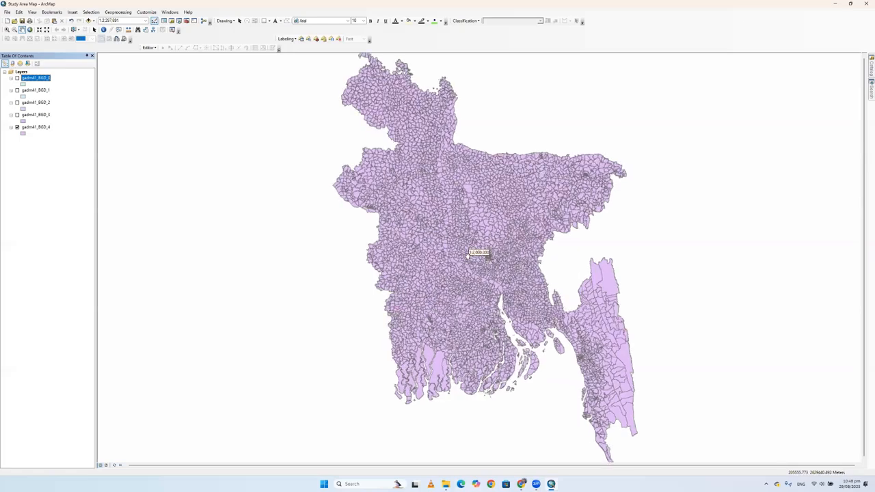
scroll(468, 254, up, 2)
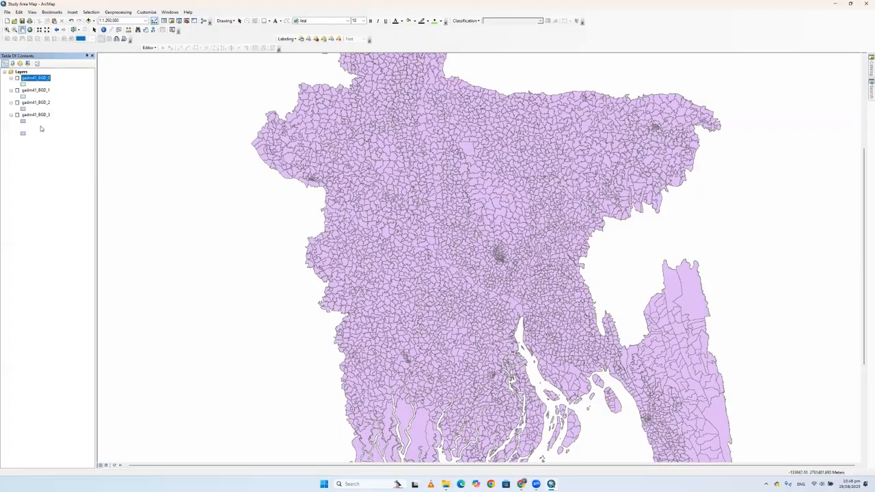
Show the gadm41_BGD_3 layer again and remove gadm41_BGD_4 from the map
click(40, 127)
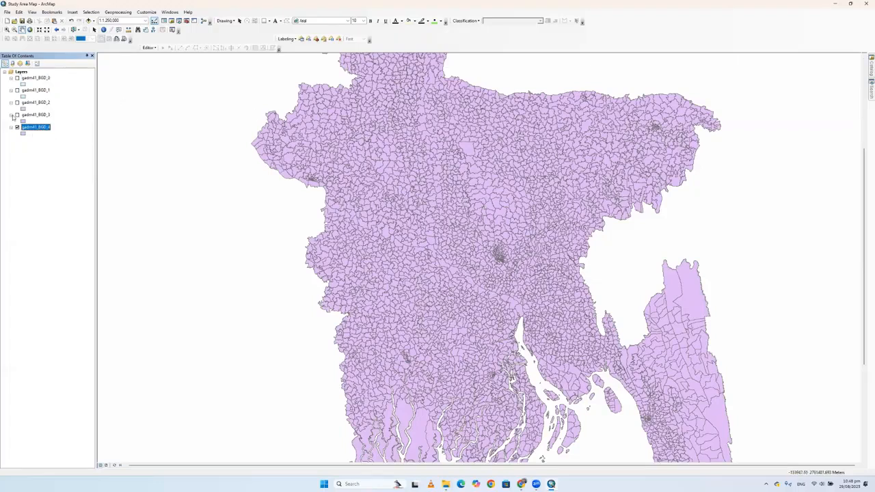
click(18, 115)
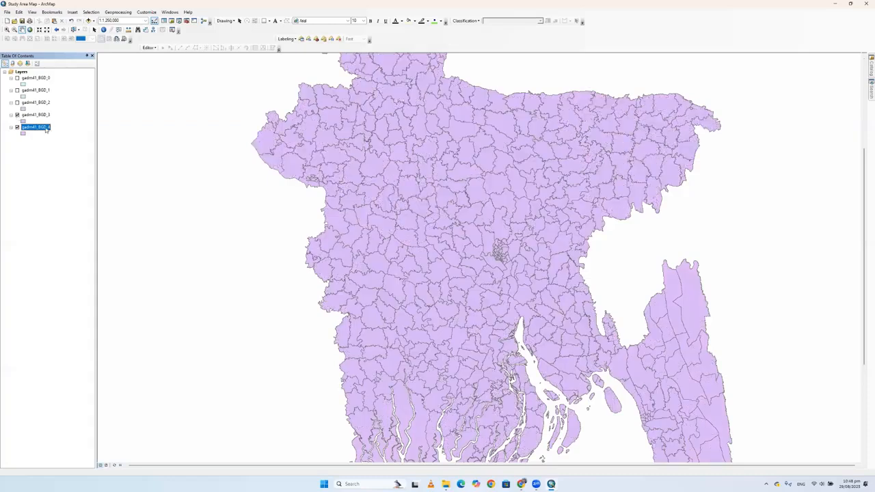
right_click(43, 128)
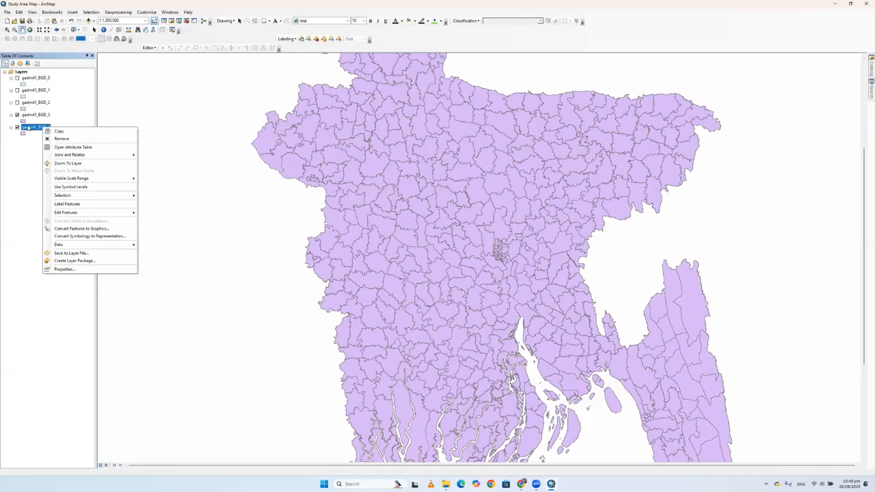
click(63, 139)
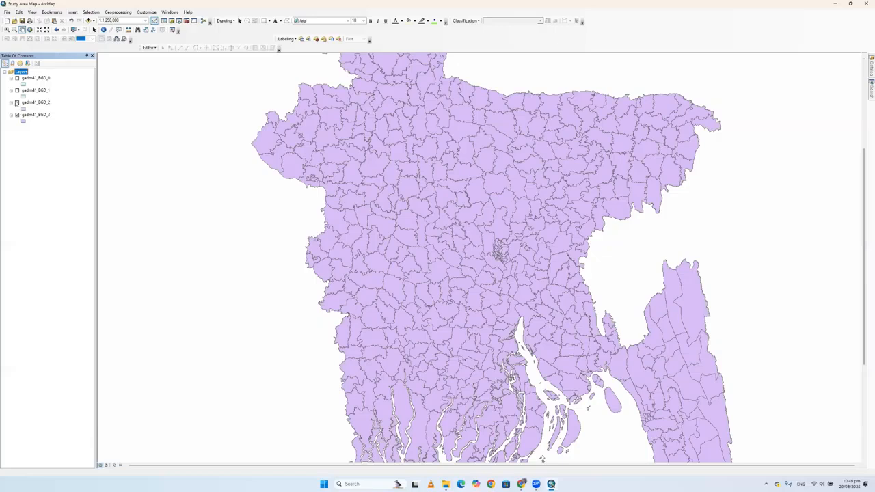
Show the gadm41_BGD_2 layer and remove gadm41_BGD_3 from the map
click(17, 103)
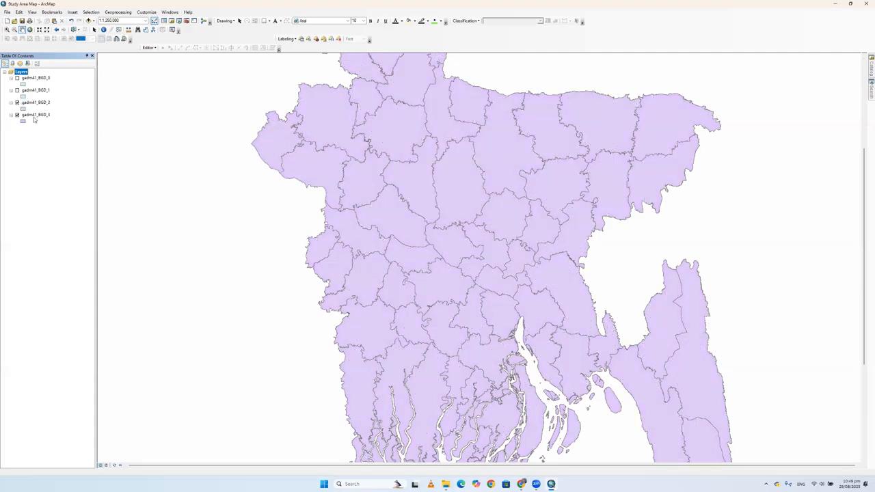
right_click(37, 115)
click(60, 126)
Show the gadm41_BGD_1 layer and remove gadm41_BGD_0 from the map
click(17, 90)
scroll(422, 175, down, 2)
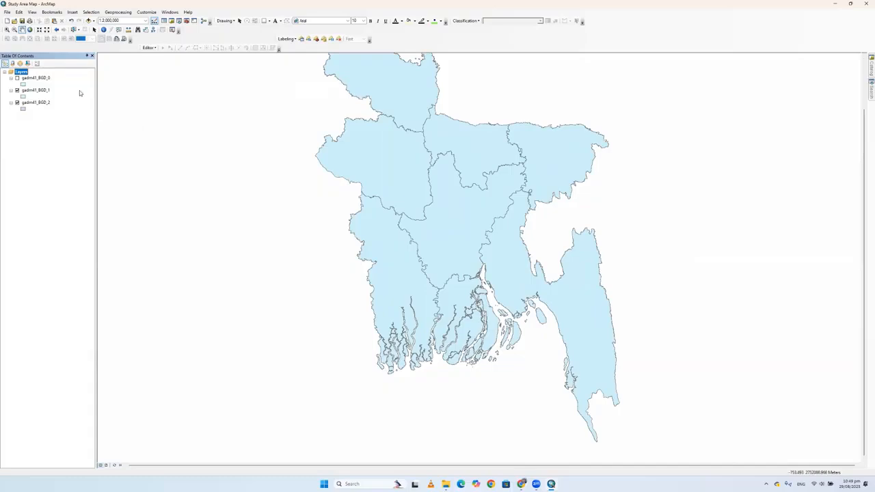
click(17, 78)
right_click(42, 79)
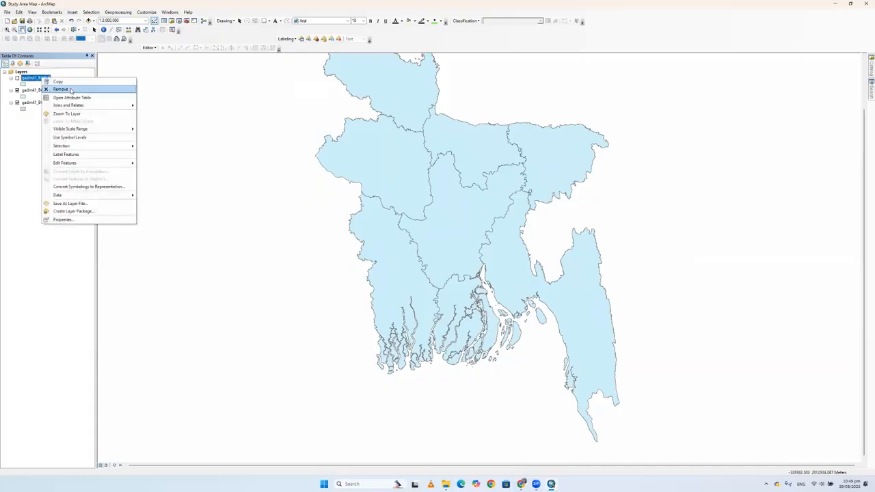
click(61, 89)
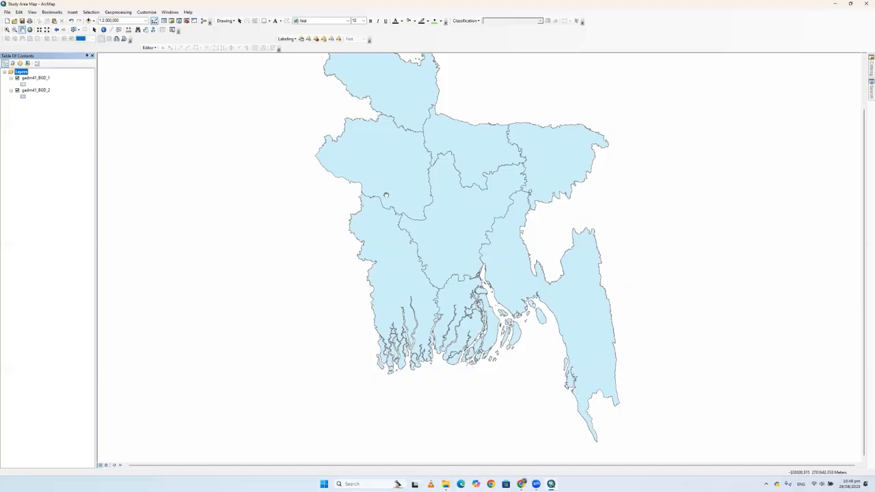
Turn on feature labels for gadm41_BGD_1 and hide the gadm41_BGD_2 layer
scroll(223, 150, up, 1)
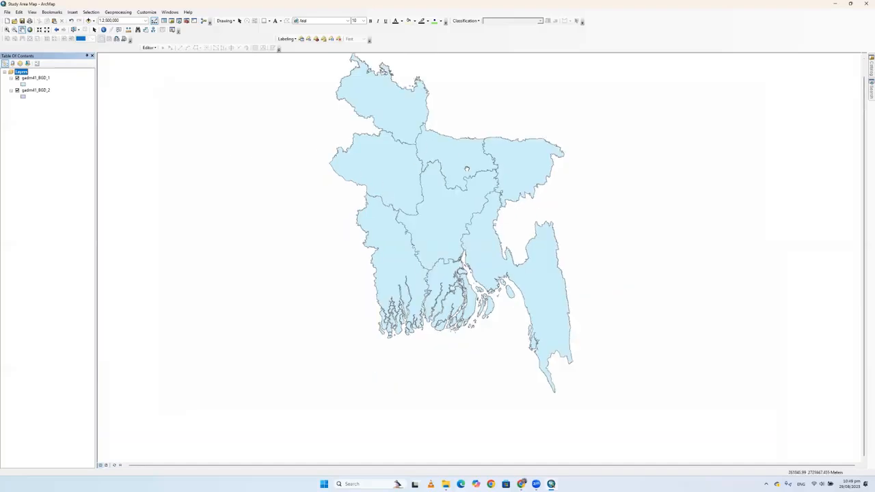
drag(465, 204, 472, 231)
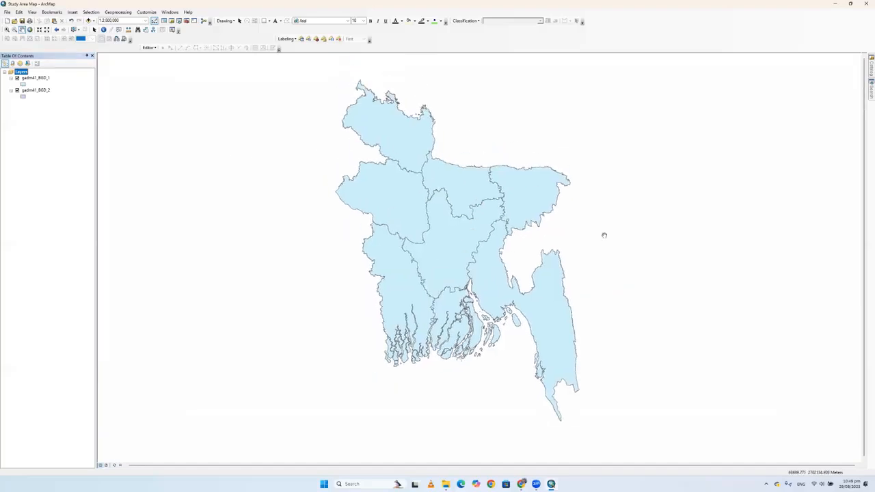
click(39, 128)
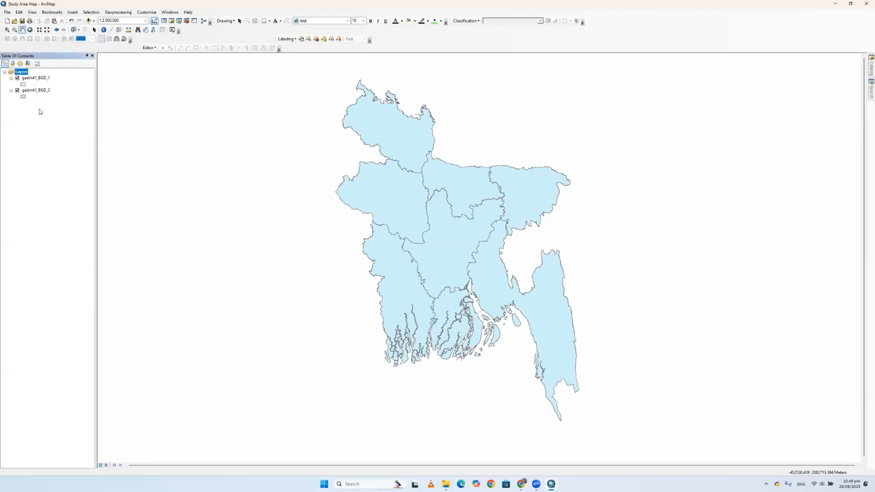
right_click(40, 79)
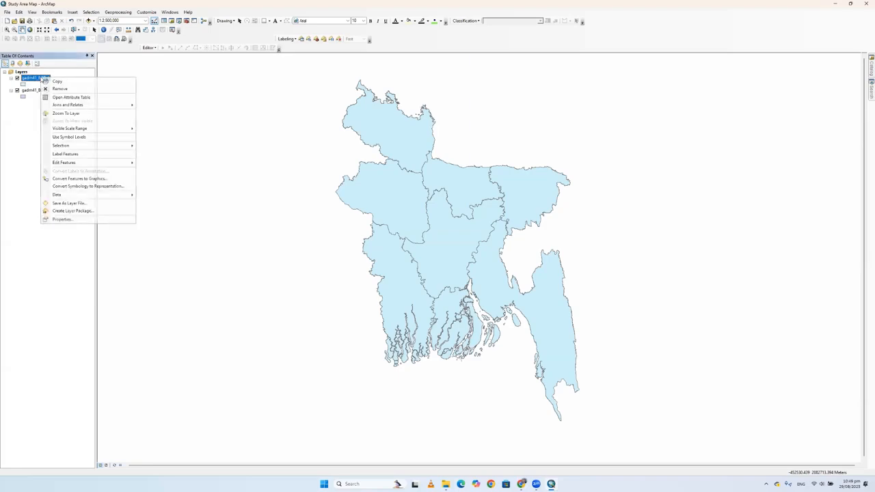
click(71, 155)
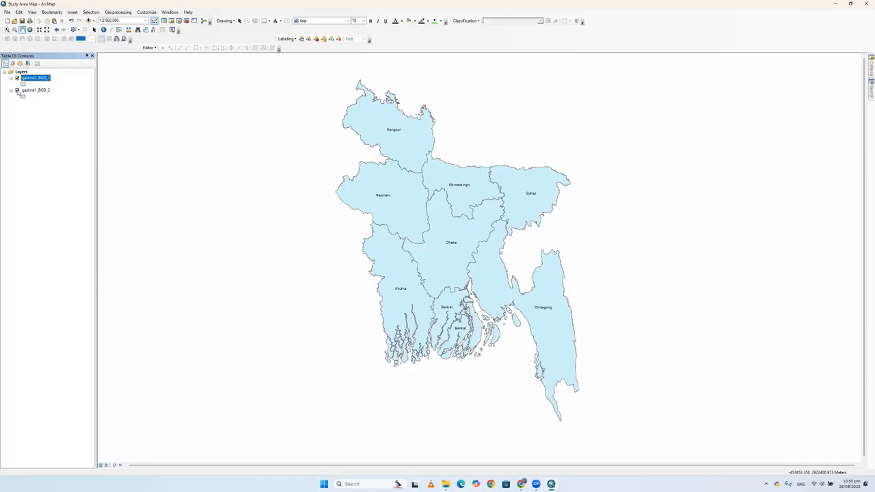
click(18, 91)
Set the gadm41_BGD_1 labels to bold text at size 16
right_click(39, 78)
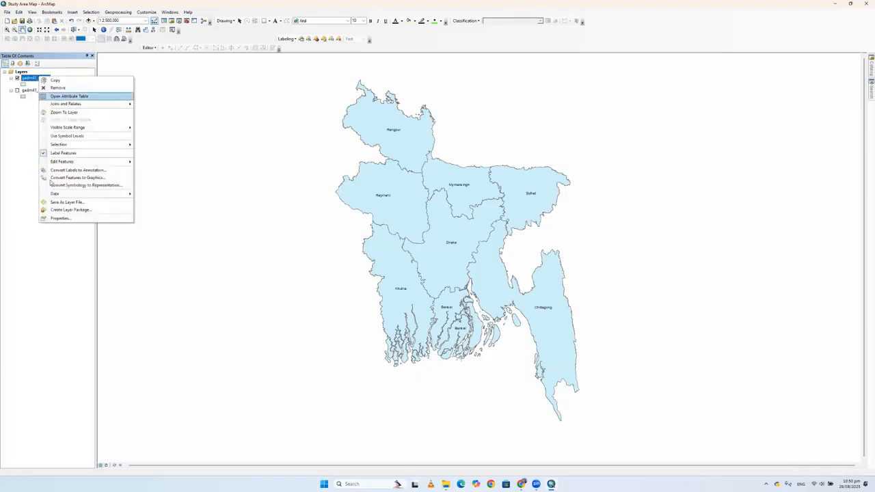
click(73, 217)
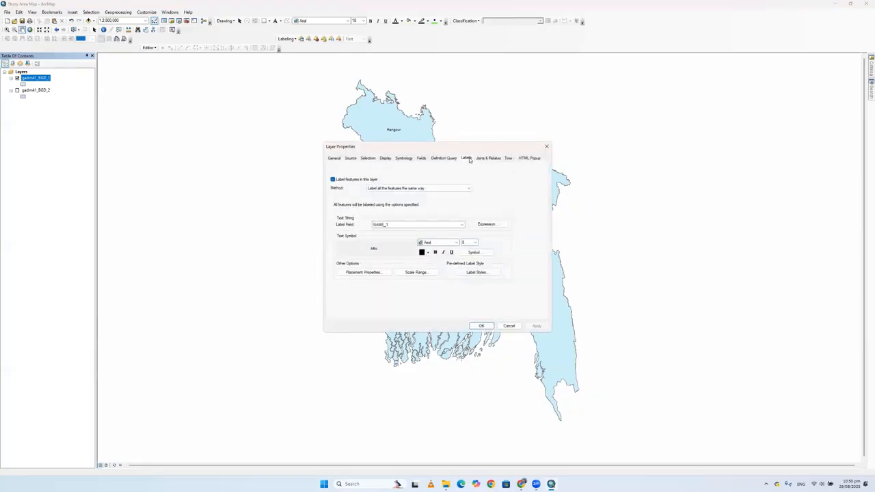
click(474, 242)
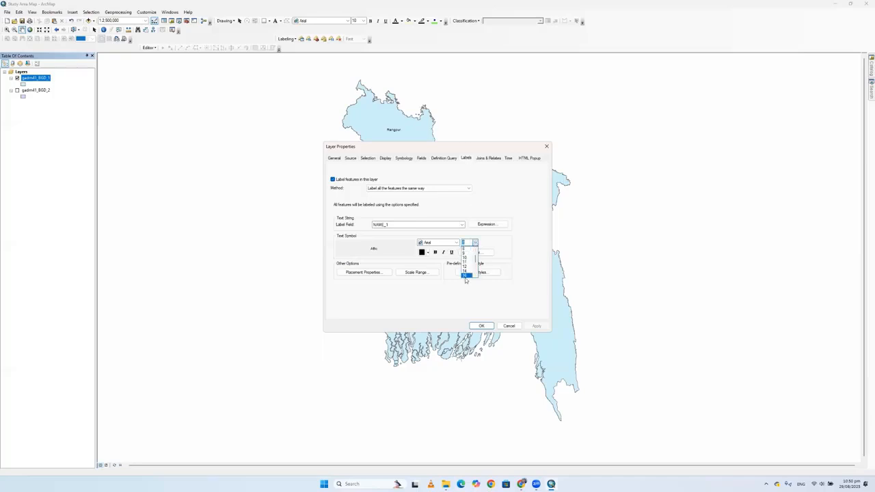
click(468, 276)
click(438, 254)
click(481, 326)
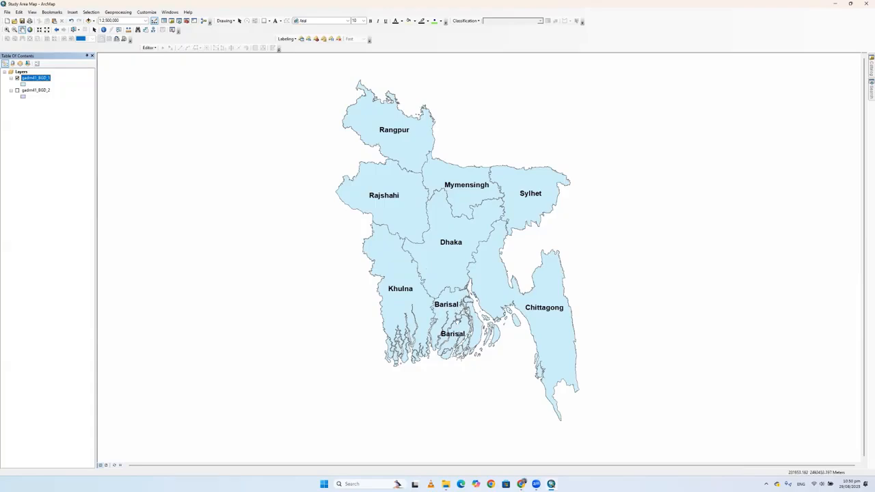
Set the label placement of gadm41_BGD_1 to remove duplicate labels
right_click(40, 80)
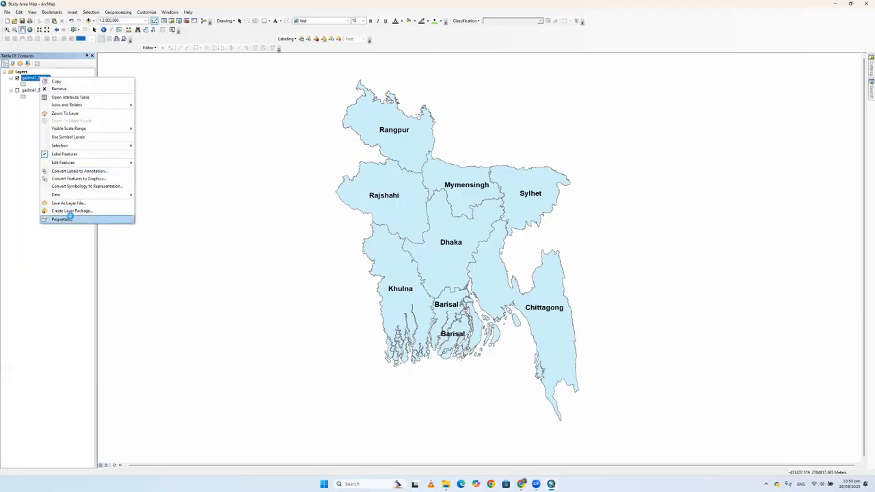
click(75, 214)
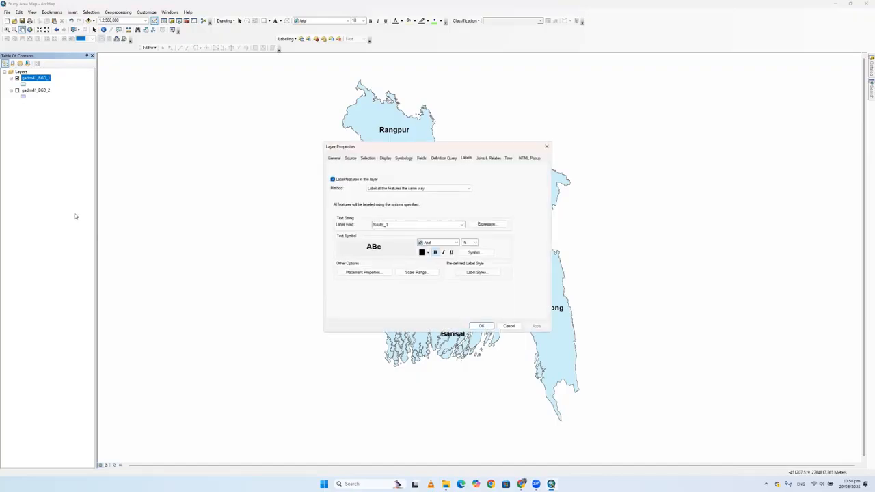
click(368, 272)
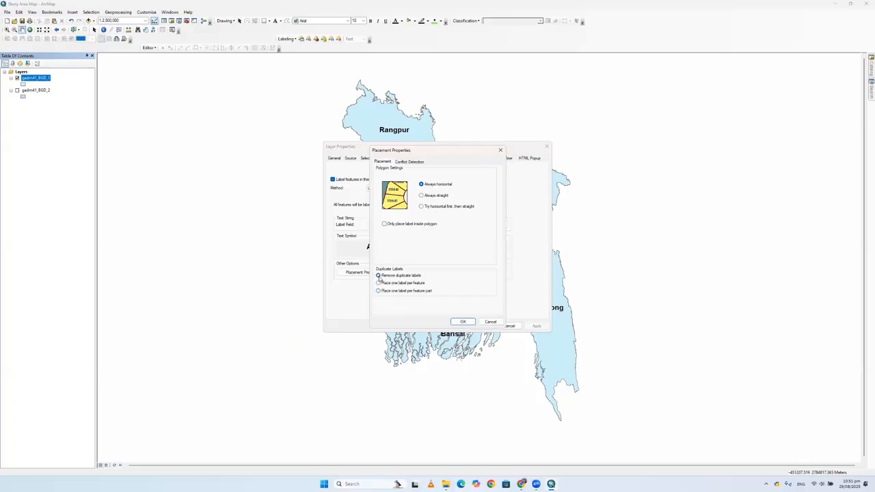
click(463, 321)
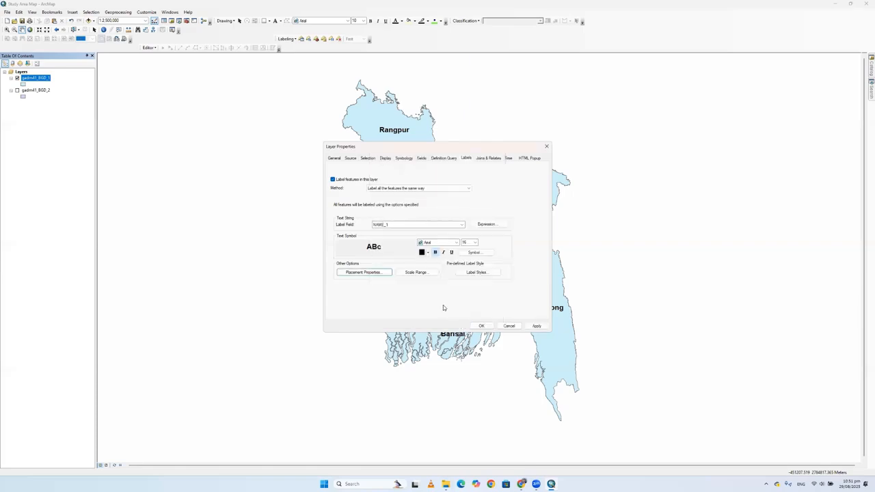
click(481, 326)
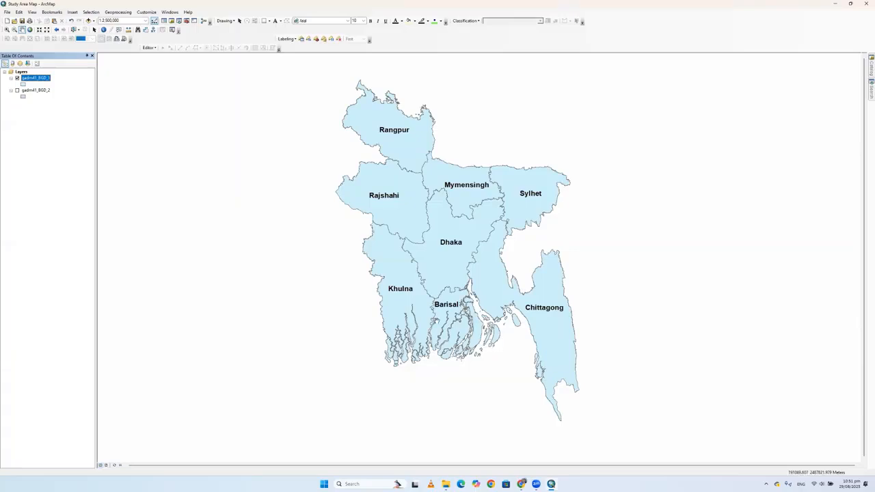
scroll(437, 321, up, 1)
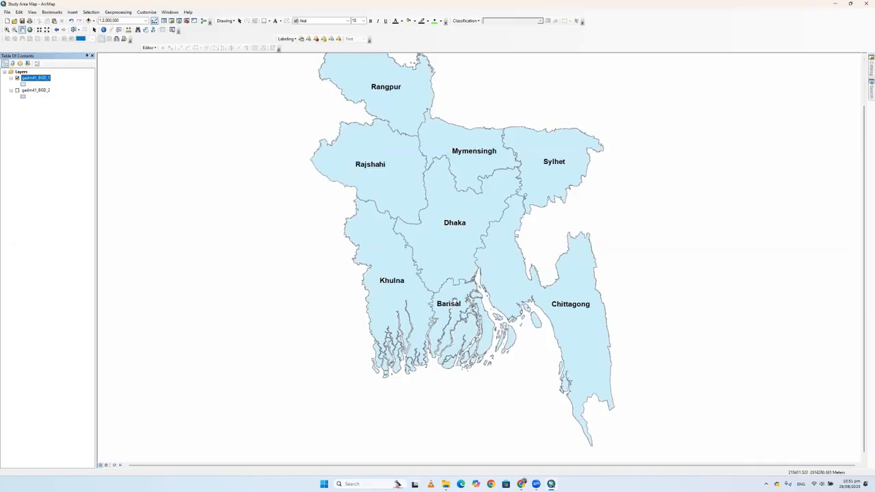
scroll(446, 167, down, 1)
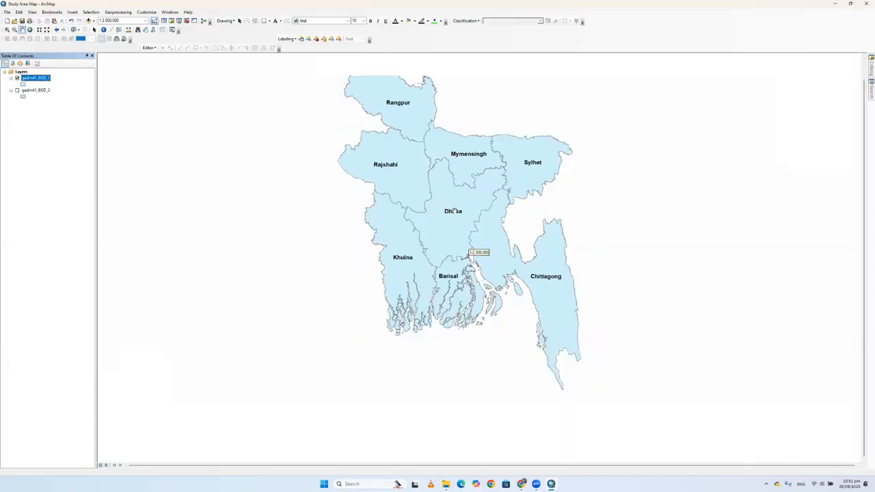
drag(461, 203, 463, 229)
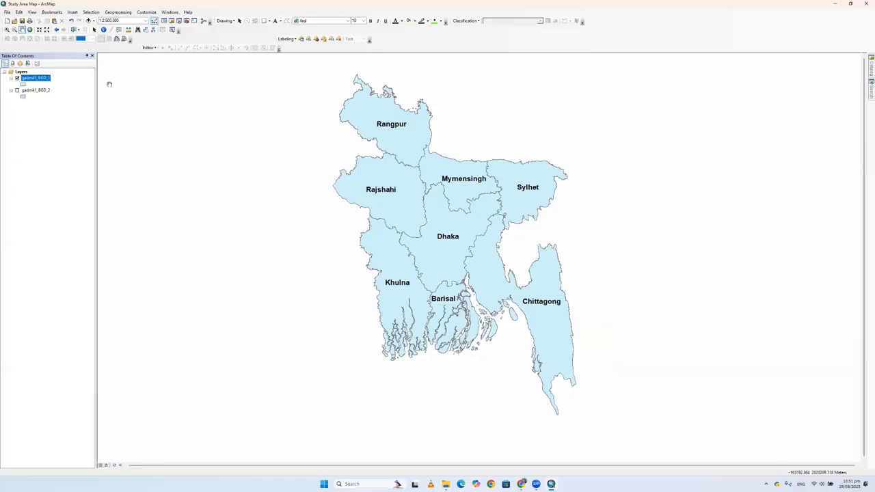
Open the attribute table of gadm41_BGD_1 and set its table font size to 16
right_click(40, 81)
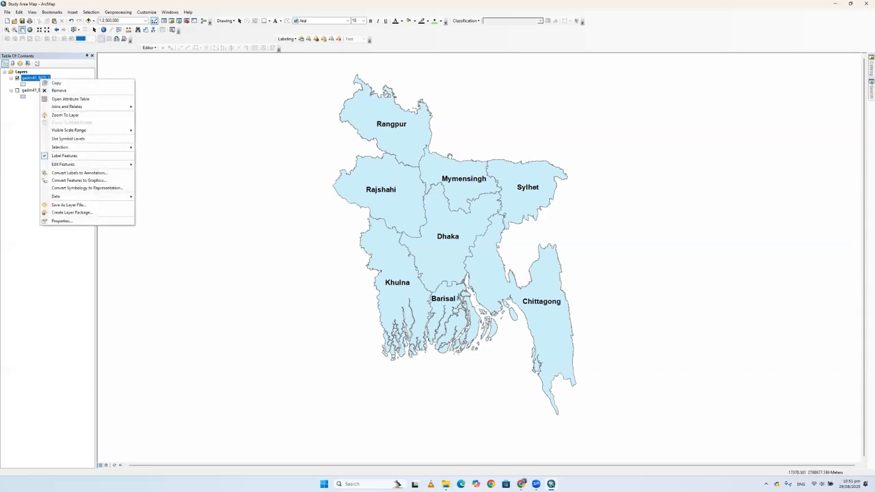
click(66, 99)
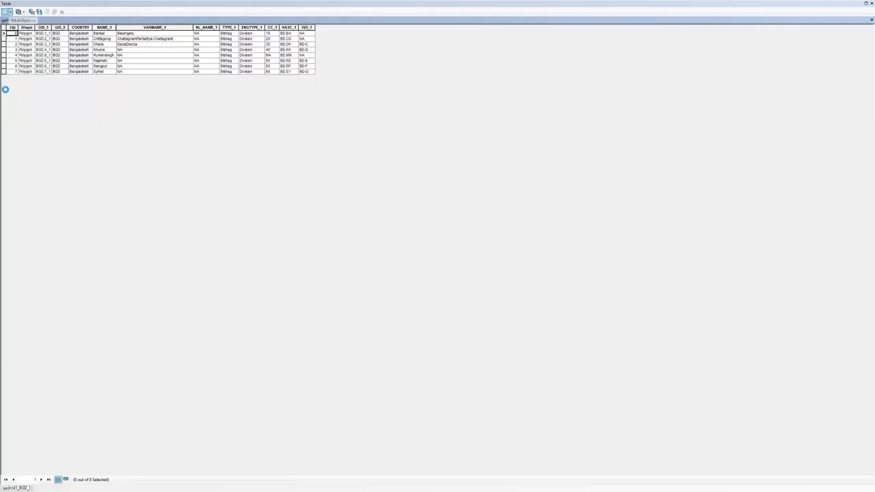
click(7, 11)
click(30, 171)
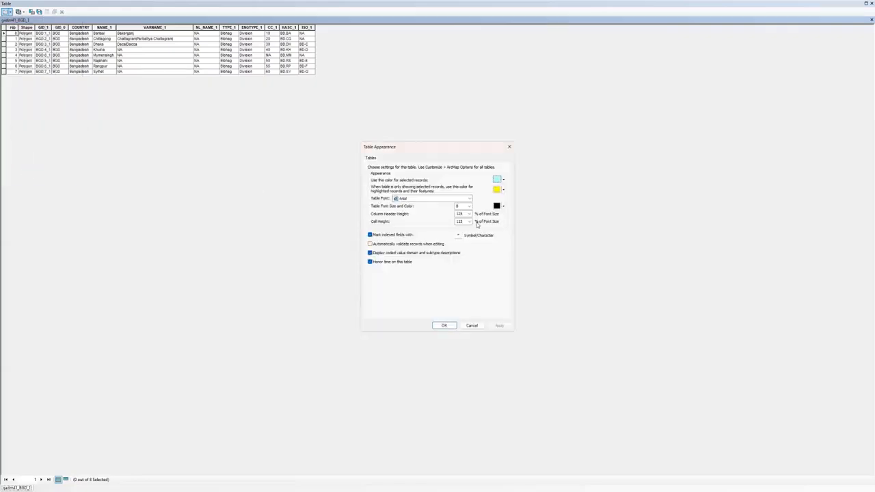
click(469, 208)
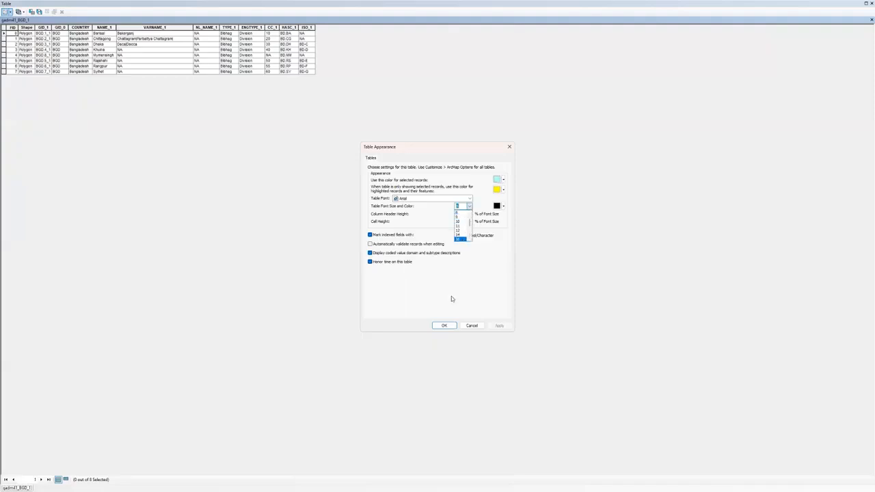
click(447, 329)
click(447, 328)
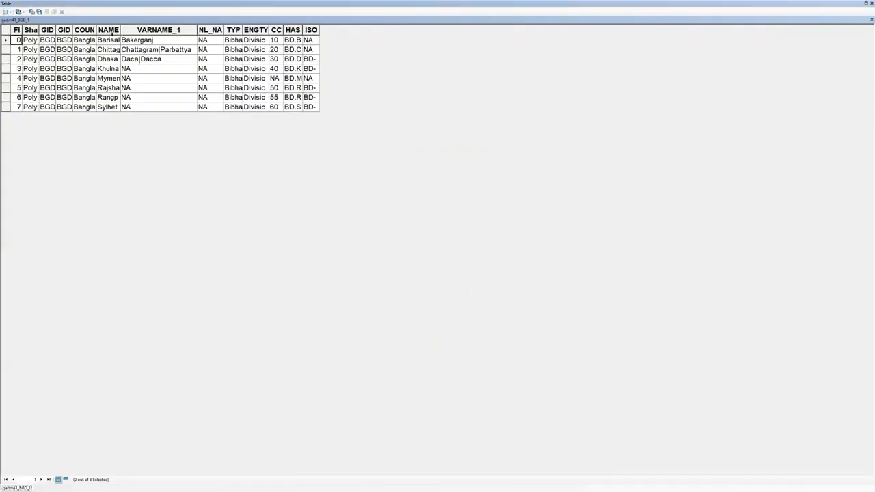
Widen the NAME_1 column of the attribute table so the division names are readable
drag(121, 29, 119, 29)
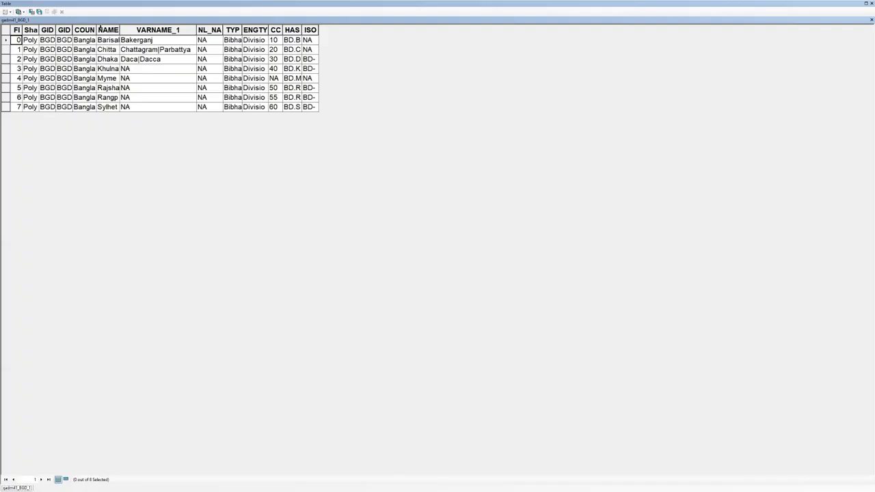
click(107, 30)
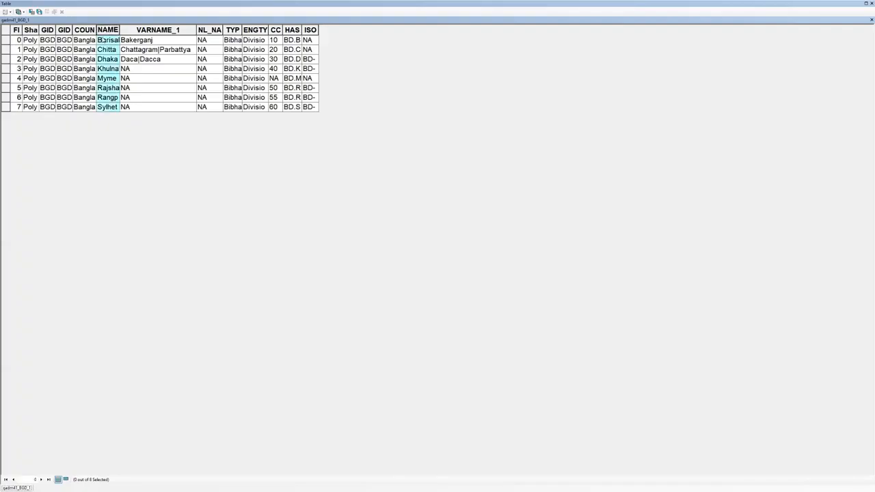
drag(121, 30, 129, 29)
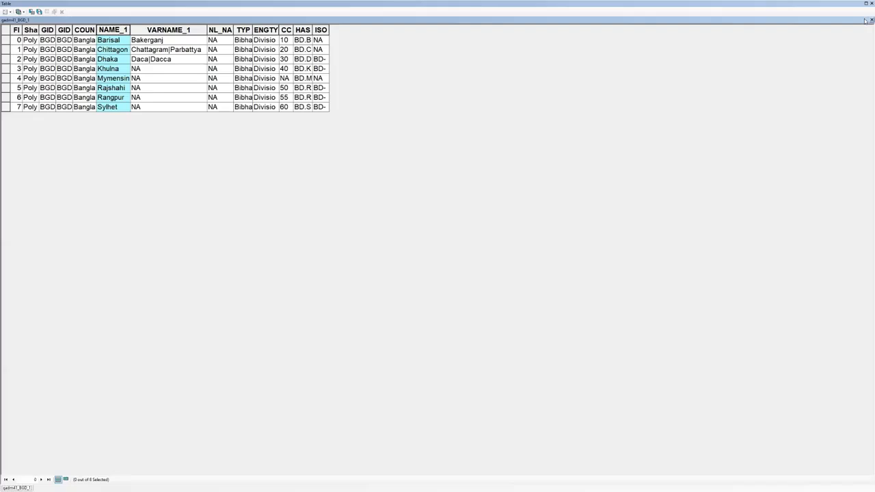
Select the Dhaka division record and close the attribute table
click(257, 60)
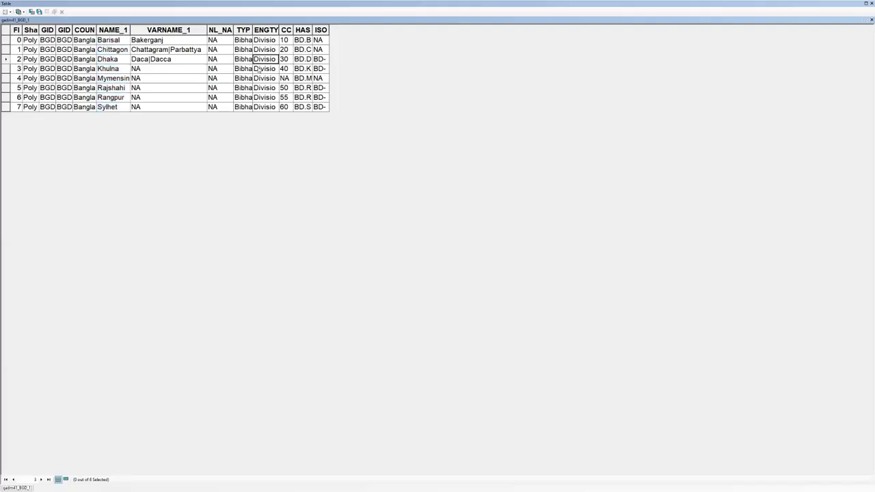
click(4, 59)
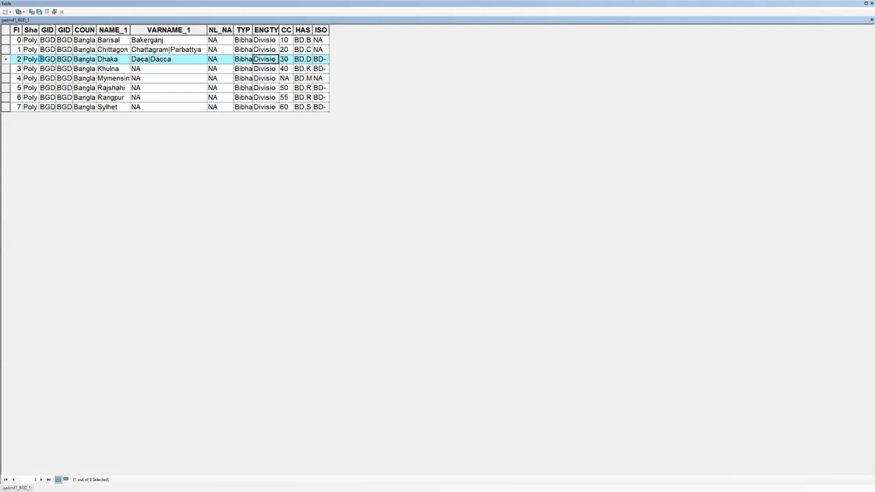
click(870, 20)
scroll(432, 241, down, 2)
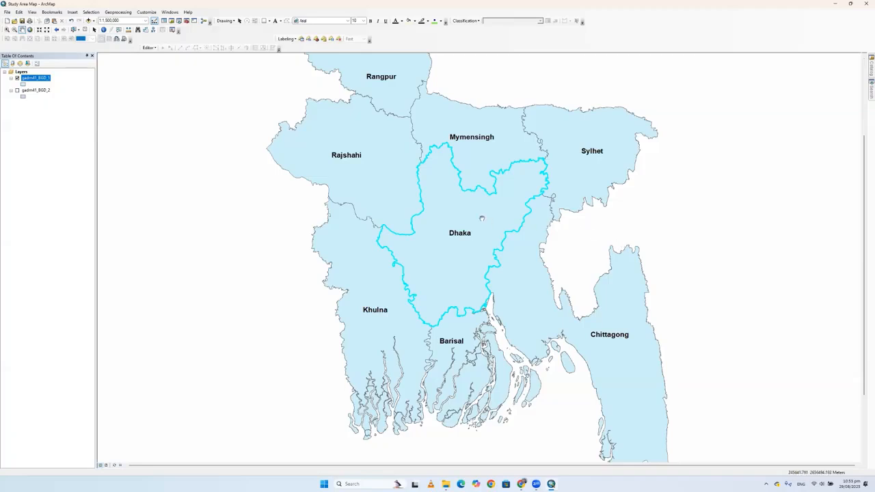
Open the data export for gadm41_BGD_1 and choose to export only the selected features
right_click(36, 78)
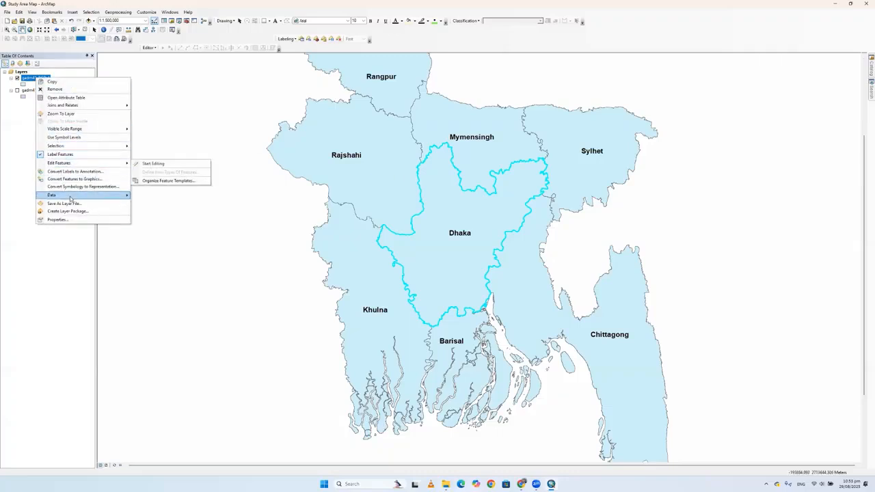
mouse_move(70, 198)
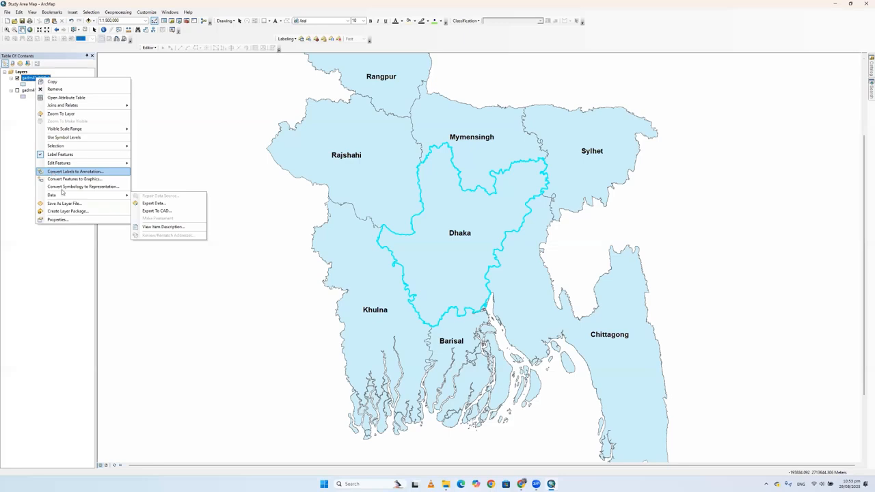
click(154, 203)
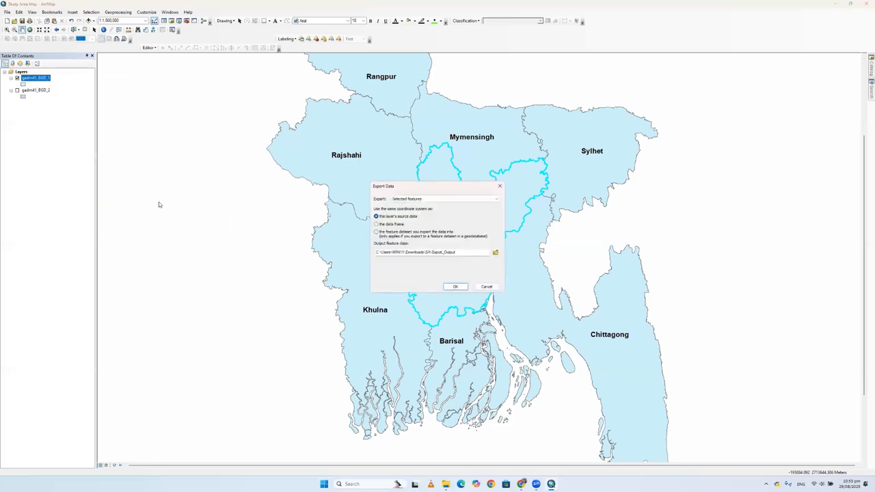
click(487, 200)
click(404, 208)
Set the export output to a shapefile named Dhaka.shp in the Study Area Map folder
click(495, 252)
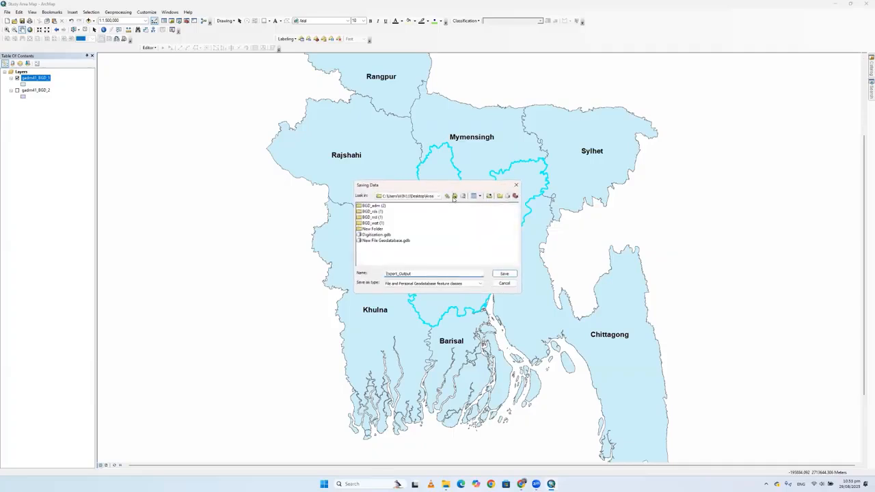
click(454, 196)
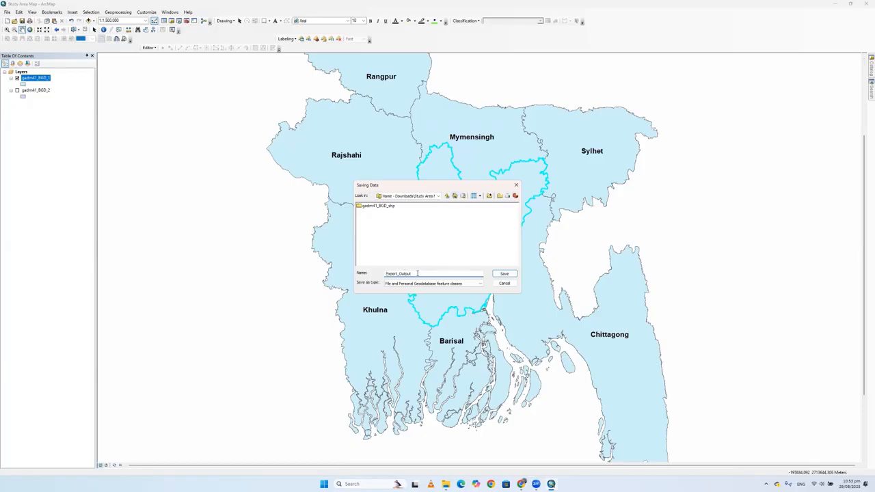
drag(417, 273, 382, 272)
text(st)
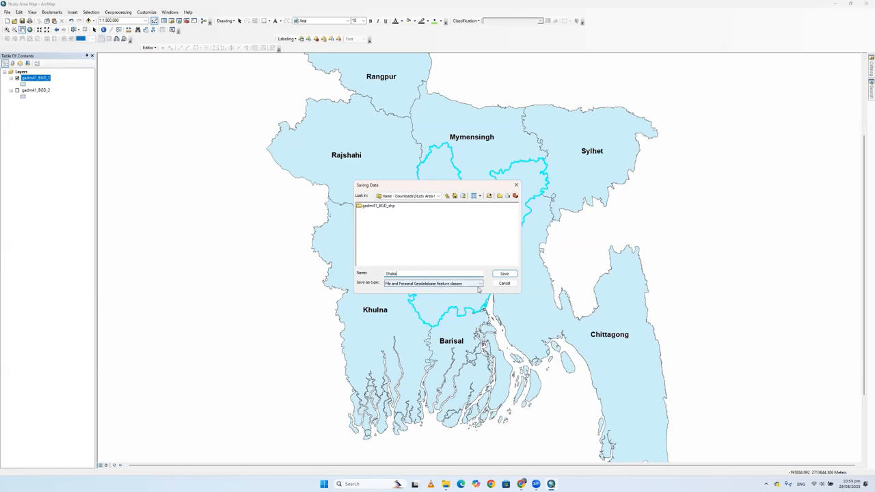
click(478, 286)
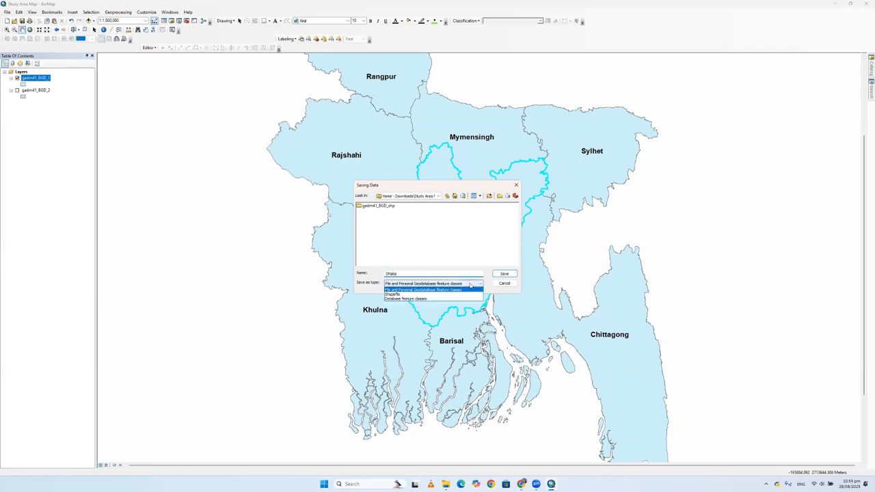
click(404, 294)
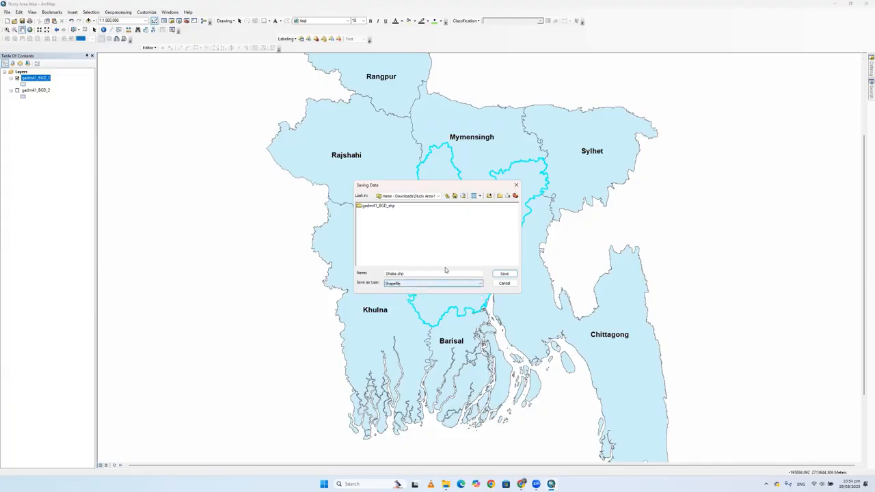
click(503, 274)
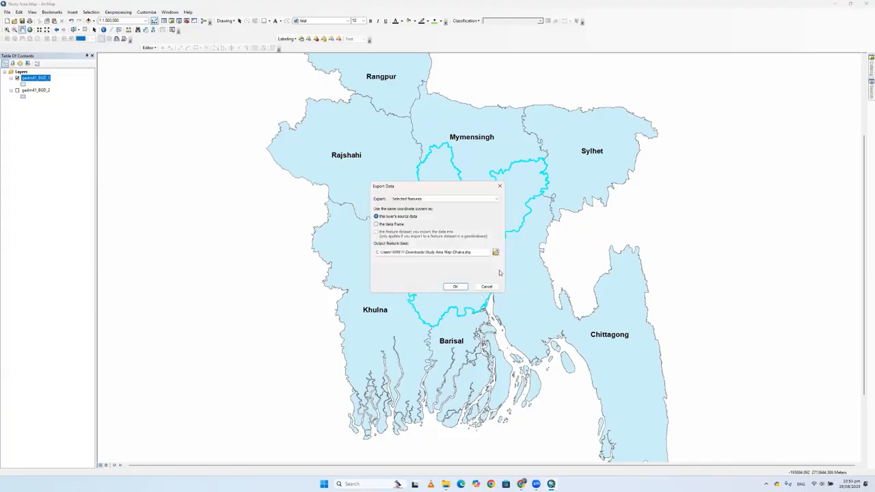
Run the Dhaka export, add the result to the map as a layer, and hide gadm41_BGD_1
click(456, 287)
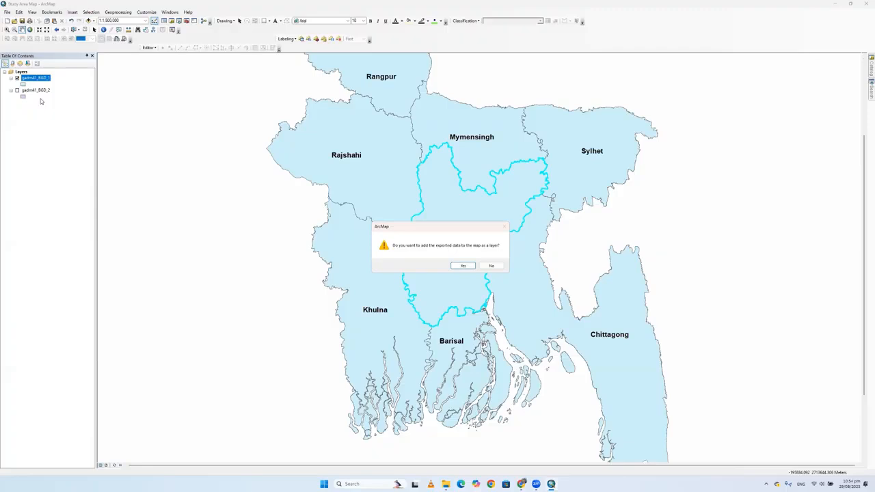
click(457, 266)
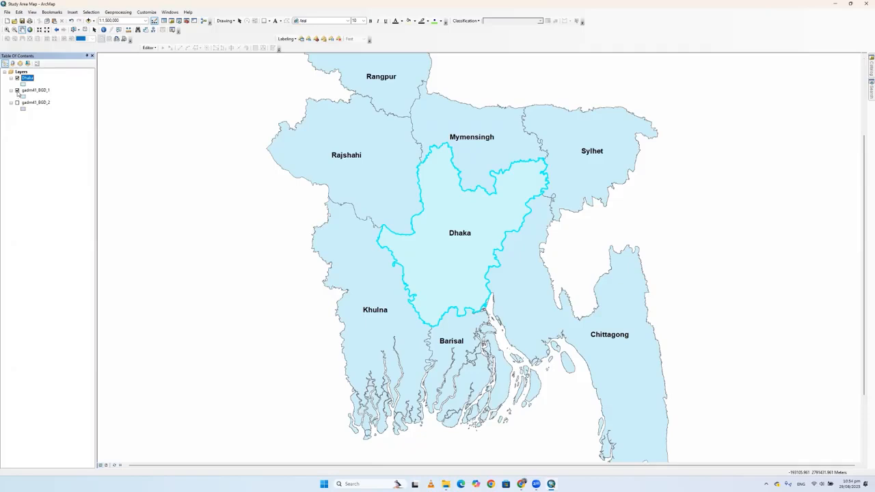
click(17, 90)
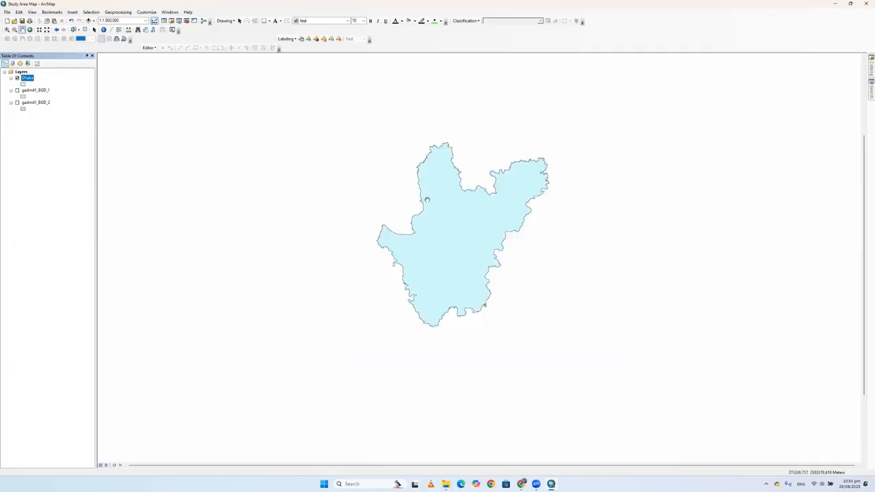
Toggle the Dhaka and gadm41_BGD_1 layers to compare the exported division with the full country, leaving both layers turned on
click(17, 90)
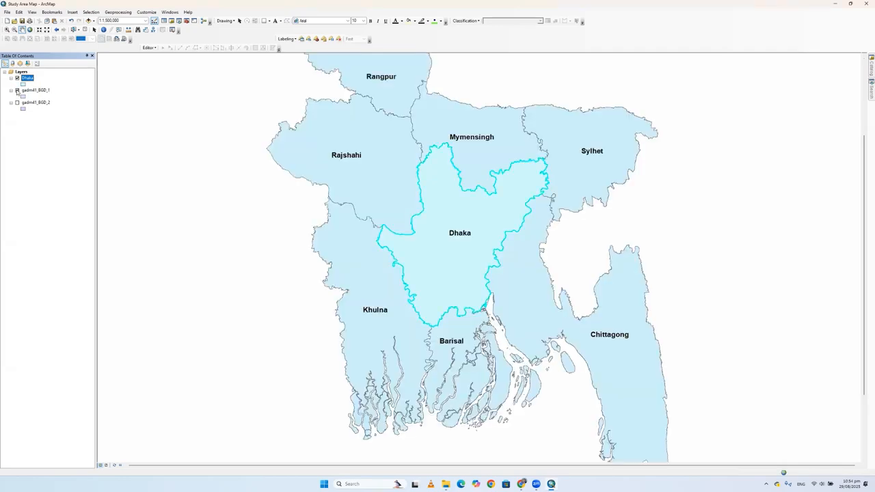
scroll(347, 215, up, 2)
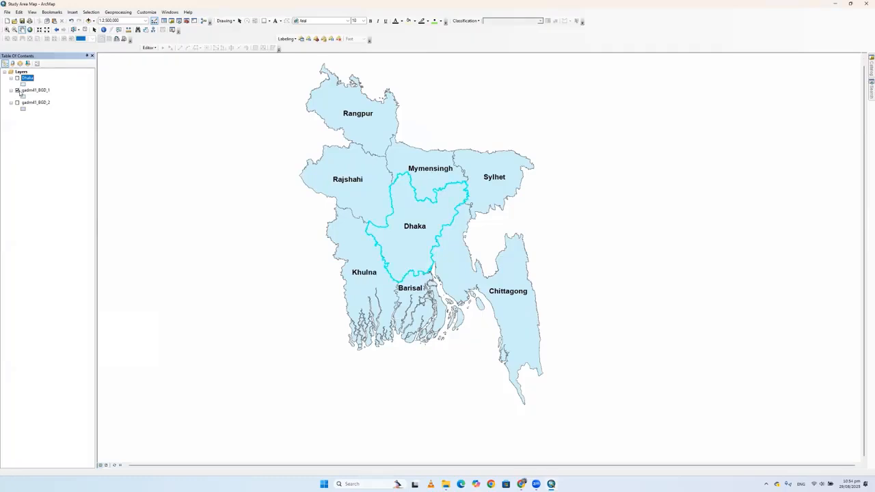
click(17, 90)
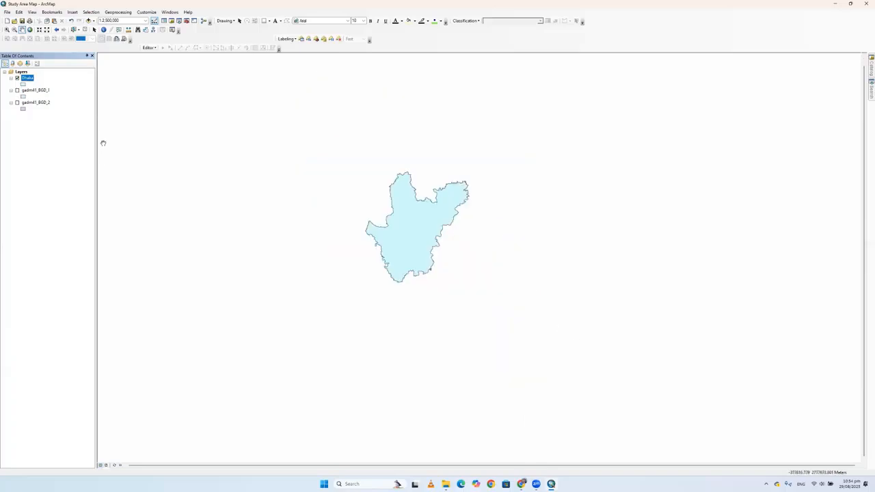
click(17, 91)
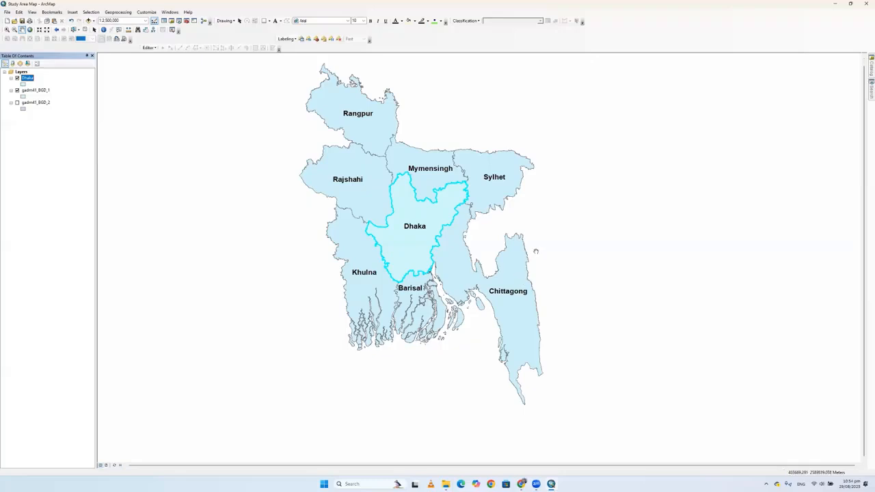
drag(536, 252, 542, 263)
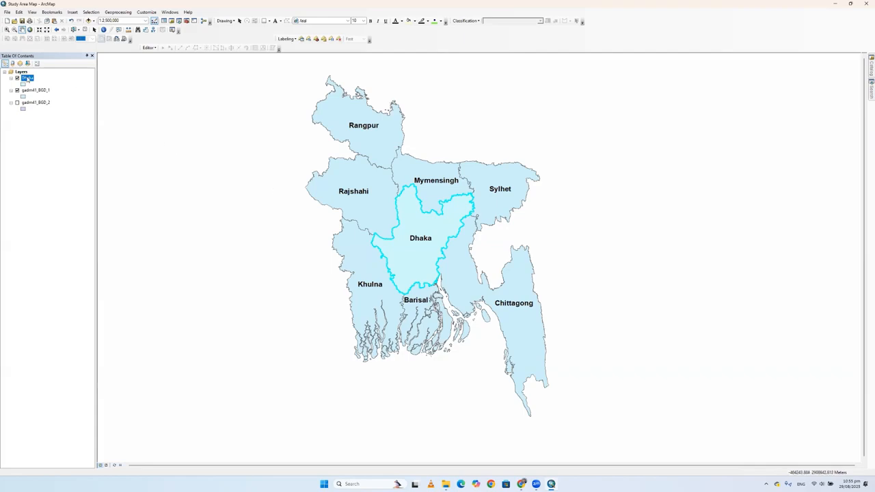
Review the gadm41_BGD_1 attribute table and the layer's data export options without exporting anything
right_click(40, 94)
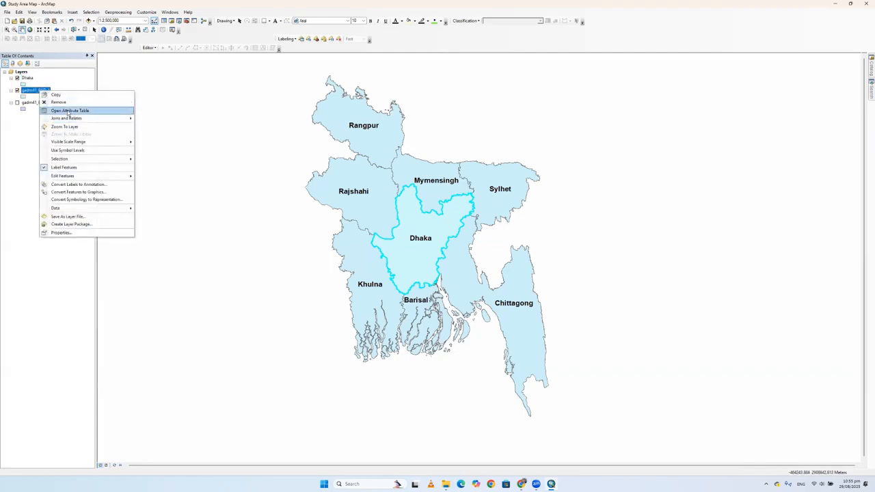
click(55, 110)
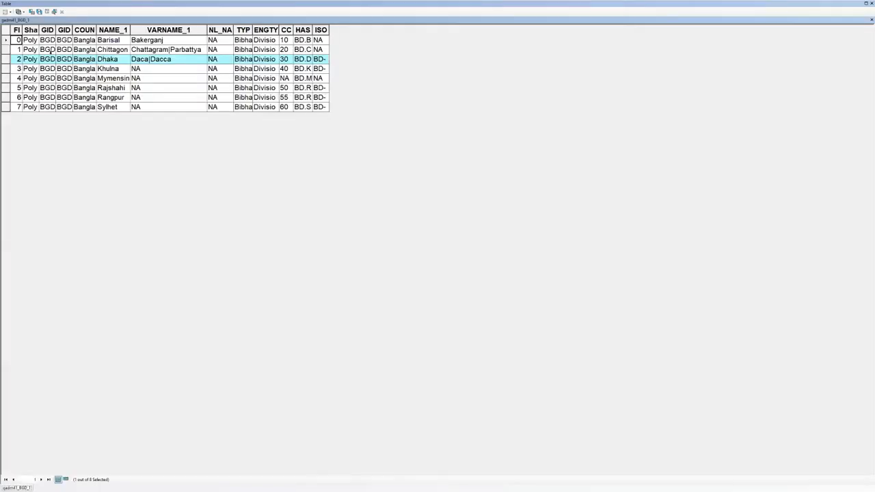
click(871, 19)
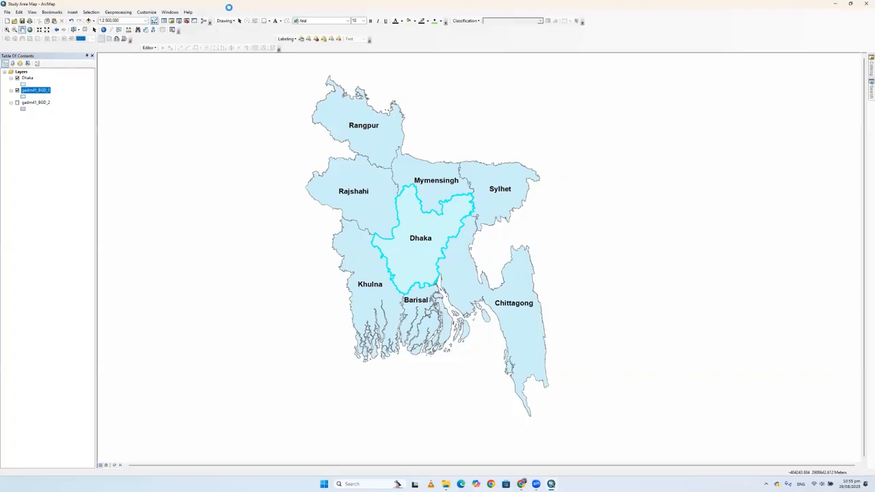
right_click(45, 90)
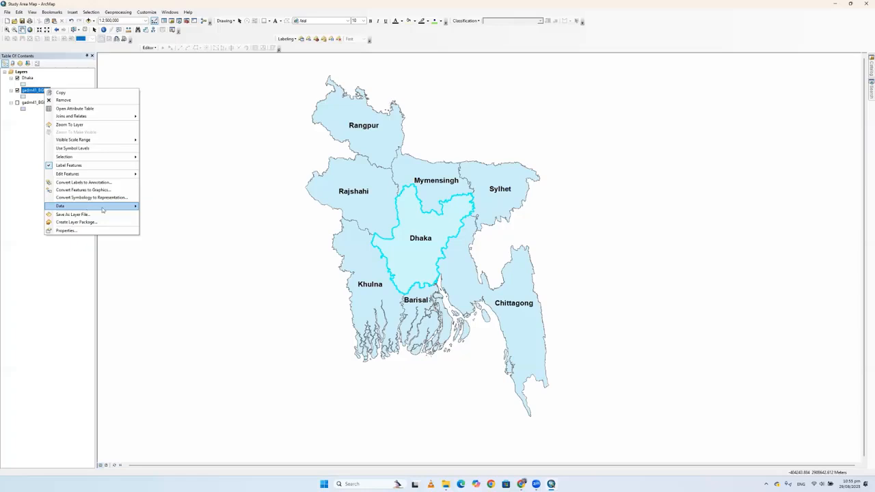
mouse_move(128, 208)
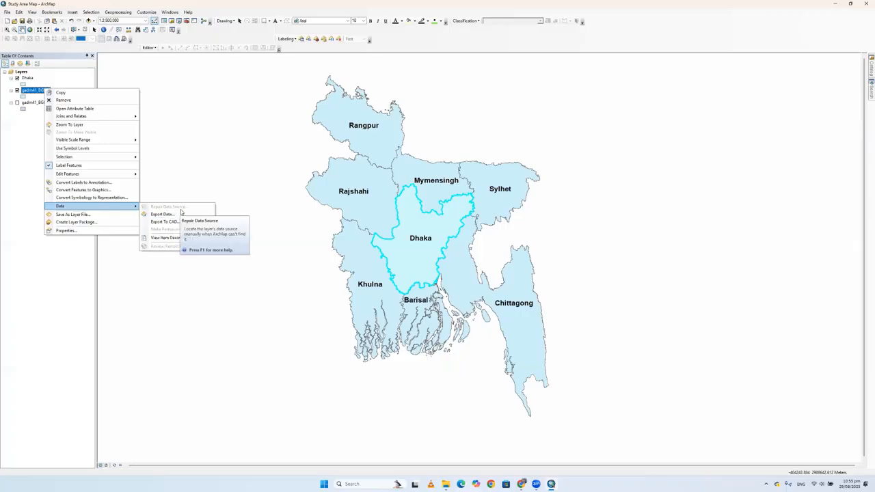
click(11, 170)
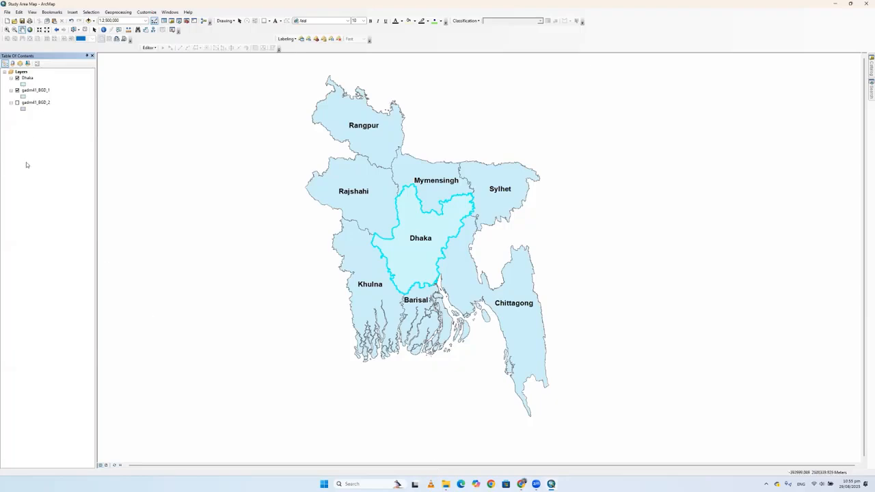
Switch the map from data view to layout view
click(106, 465)
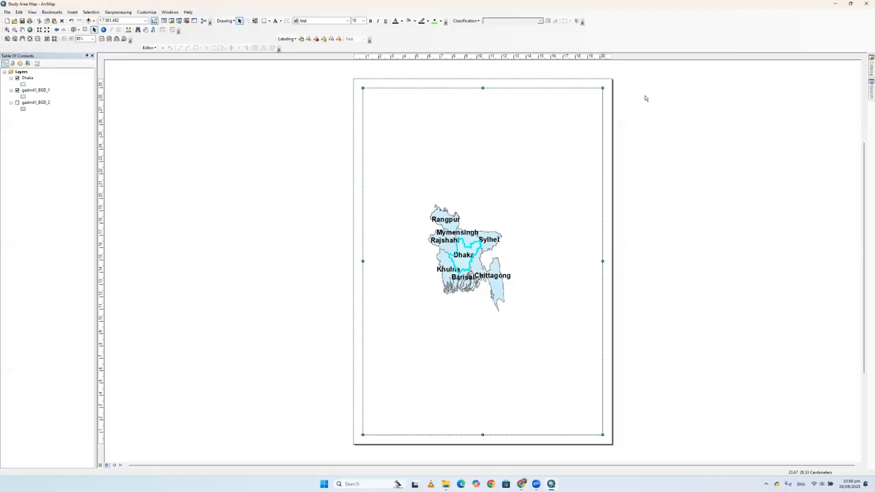
click(575, 83)
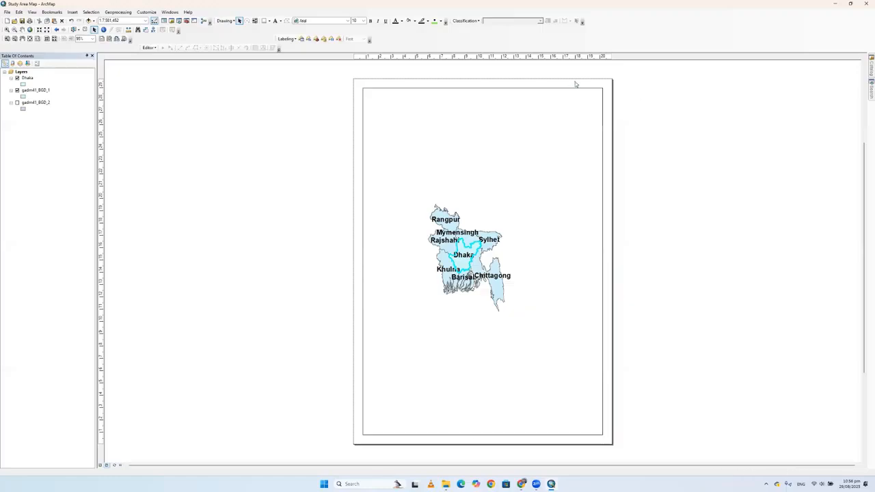
right_click(575, 83)
click(568, 84)
right_click(569, 82)
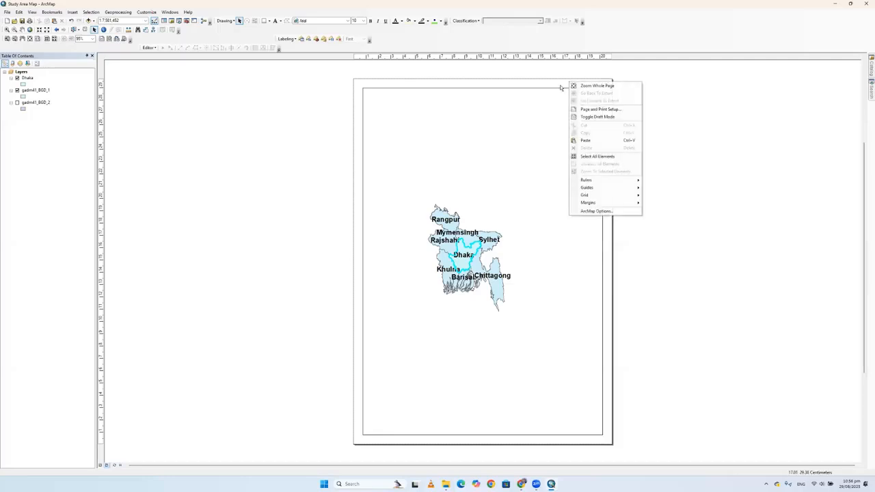
click(547, 109)
click(547, 110)
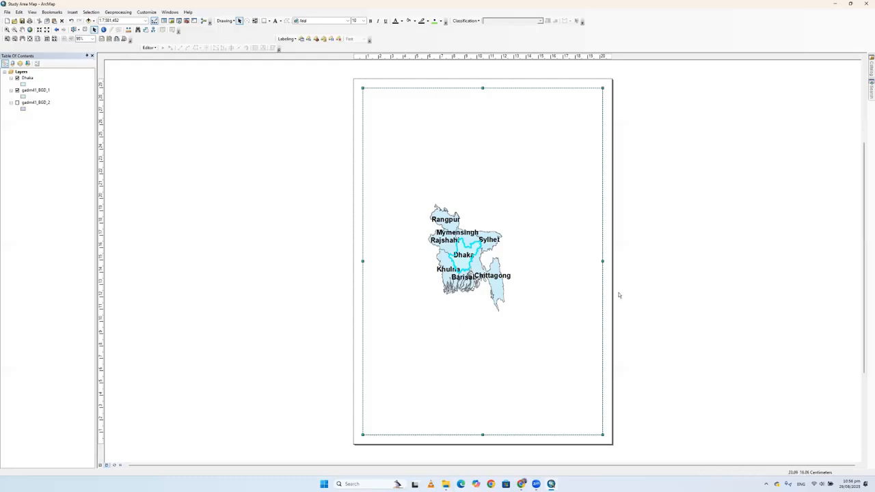
Set the layout page's paper orientation to landscape in the page and print setup
click(560, 85)
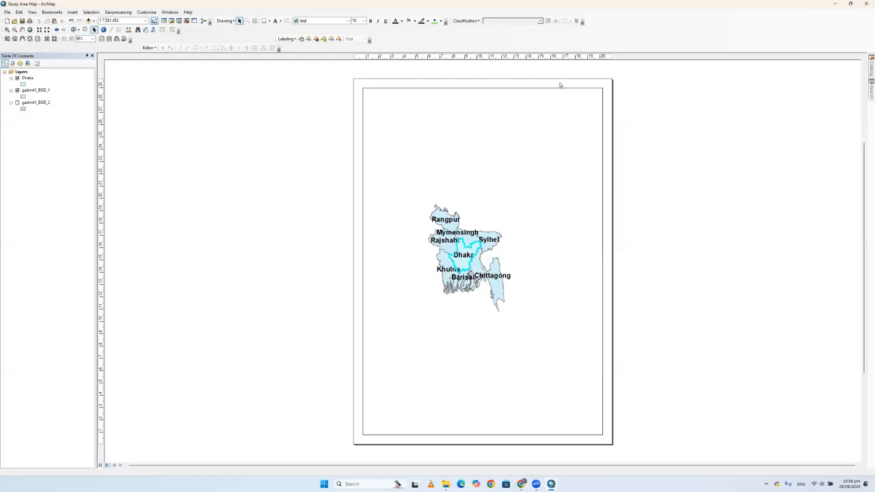
right_click(560, 85)
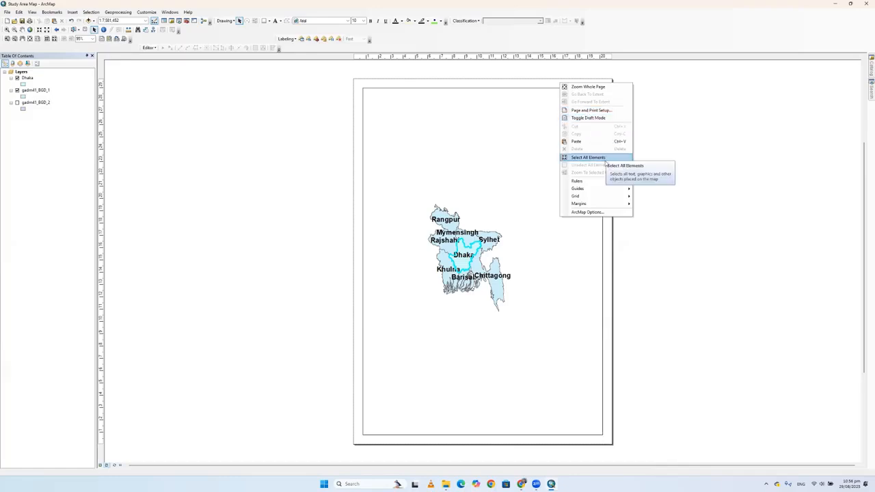
click(592, 110)
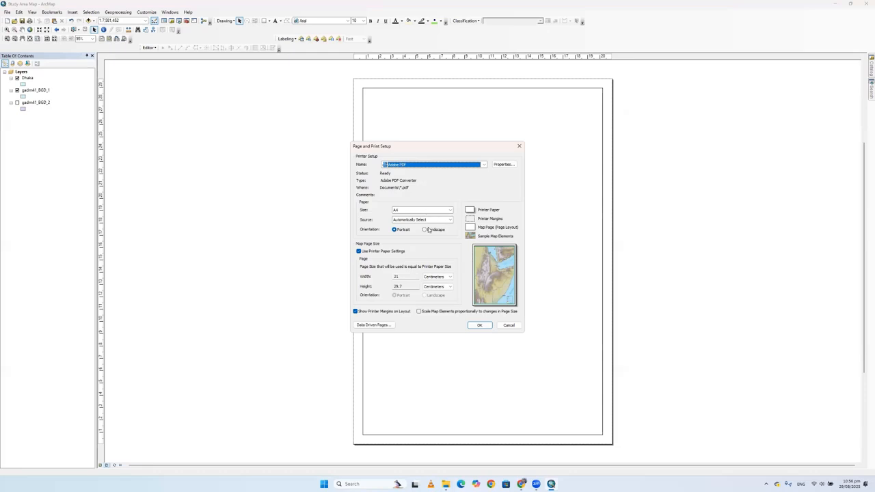
click(424, 229)
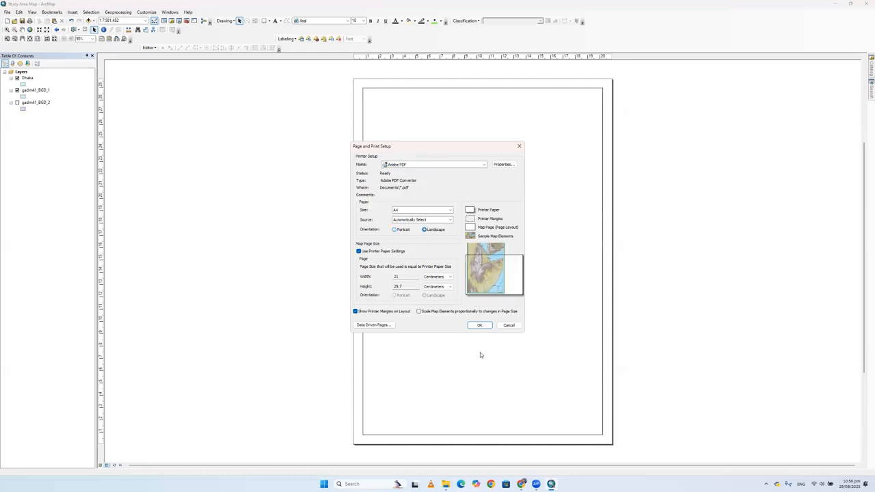
click(481, 325)
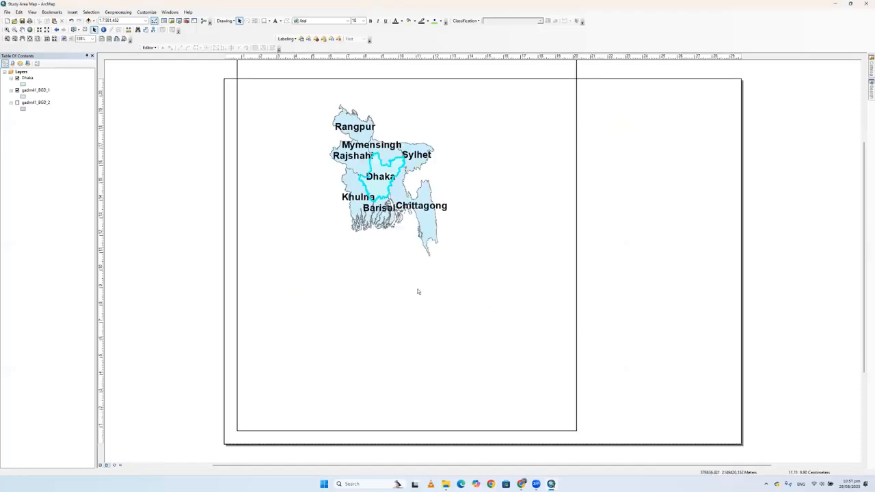
Shrink the data frame to about 10.5 by 10 cm and place it in the page's upper-left quarter
click(368, 287)
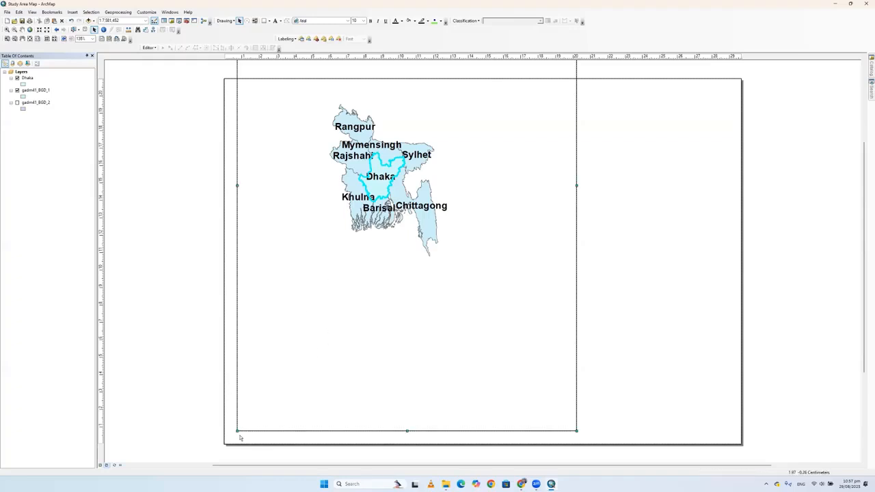
drag(237, 430, 393, 213)
drag(476, 121, 340, 283)
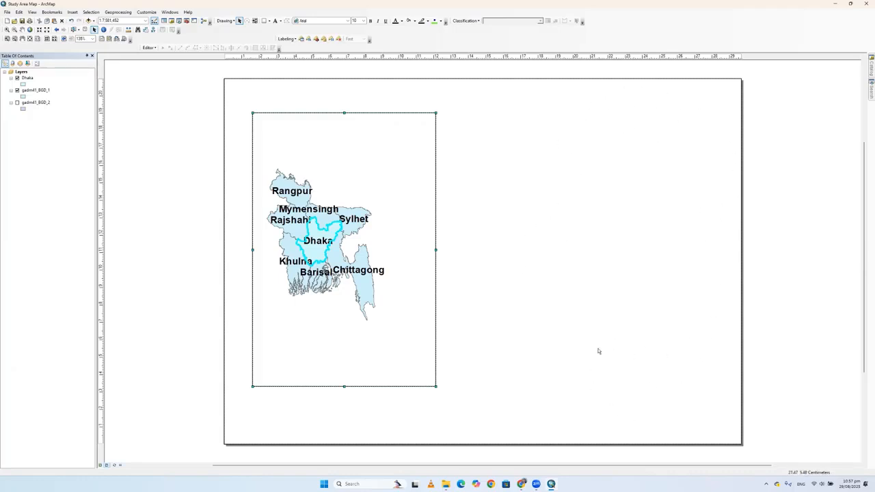
click(333, 317)
click(346, 247)
drag(354, 223, 356, 204)
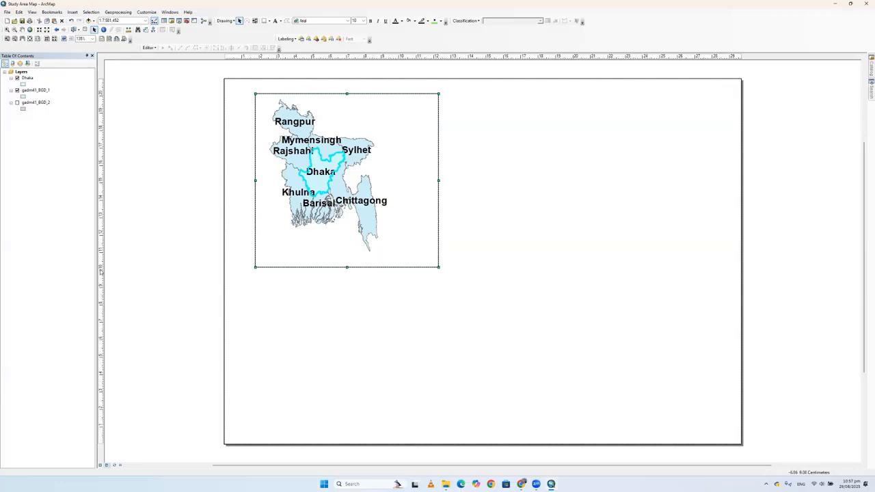
Add a horizontal layout guide at about 10 cm and a vertical guide at about 15 cm to divide the page into quarters
click(101, 270)
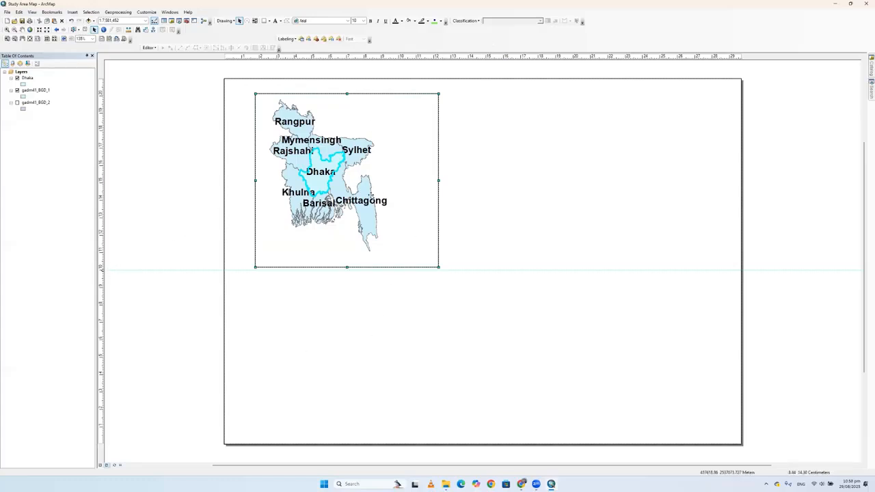
click(486, 55)
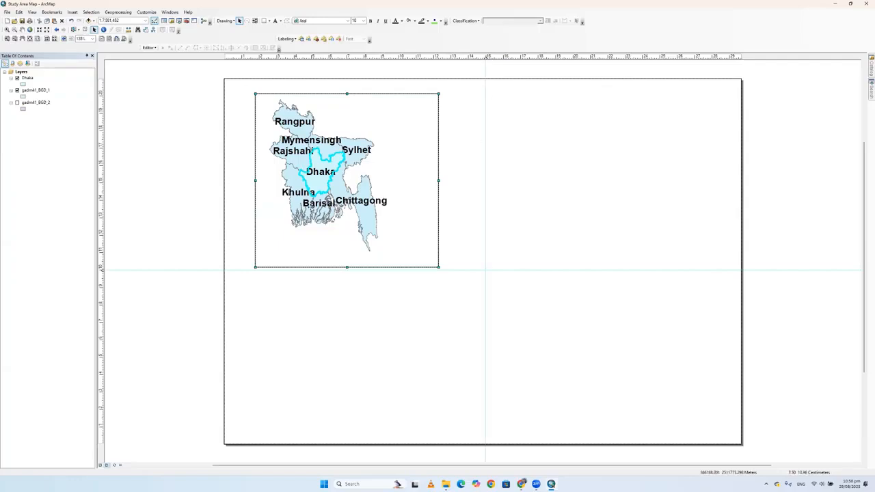
Reposition and resize the data frame to about 11 by 8.4 cm within the page's upper-left quarter
click(323, 202)
drag(324, 202, 323, 207)
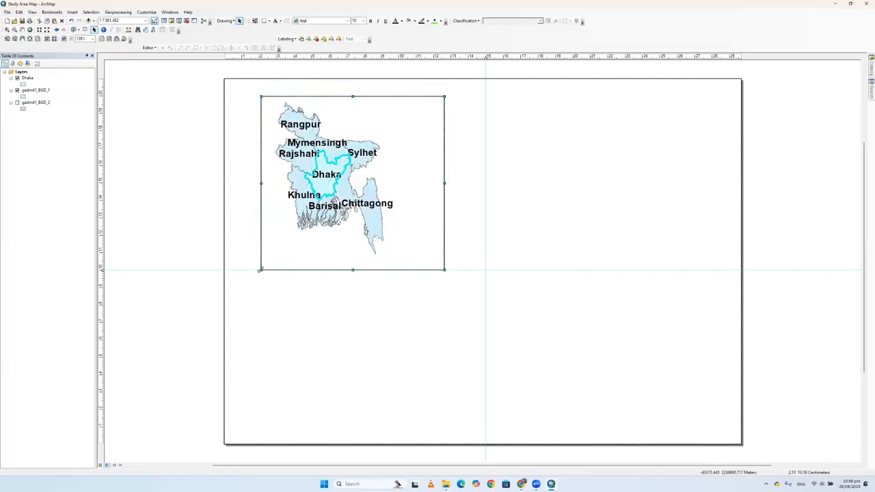
drag(261, 269, 275, 251)
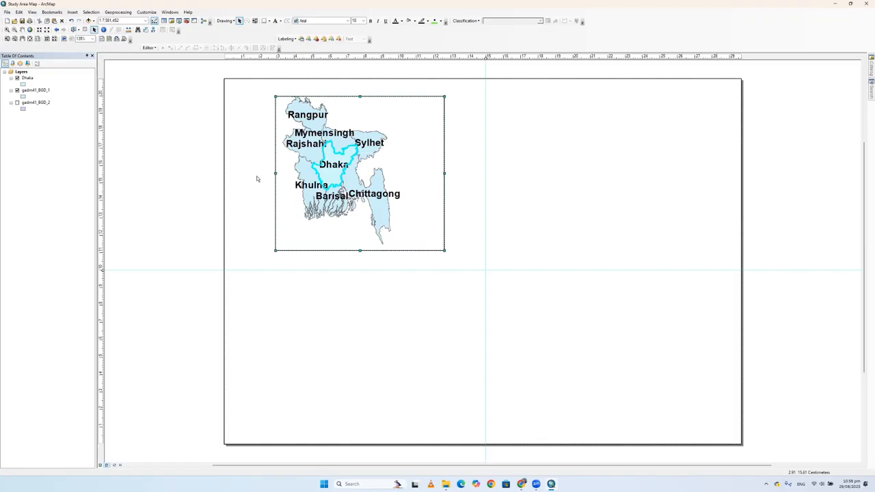
drag(275, 173, 258, 173)
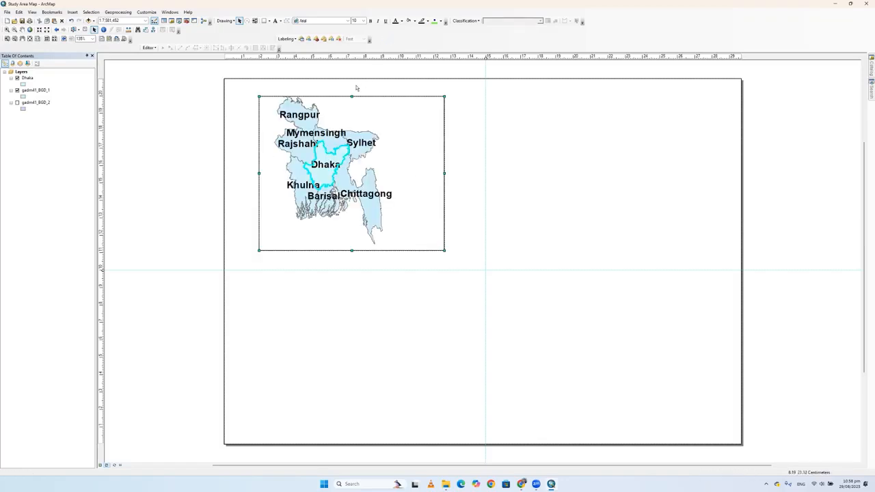
drag(352, 96, 352, 103)
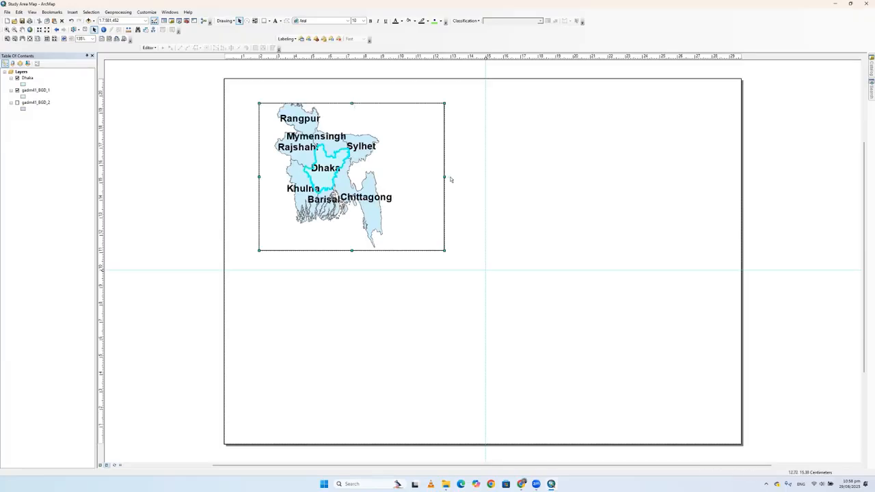
drag(450, 179, 456, 179)
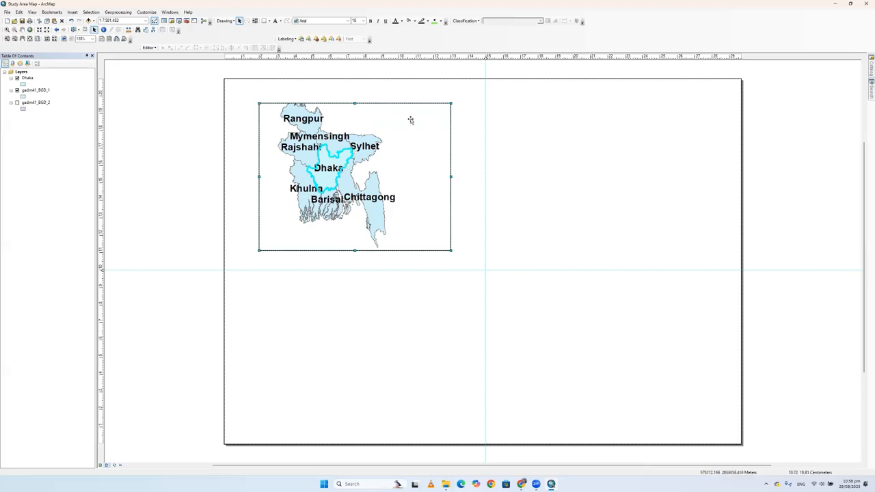
Turn off the division name labels on the gadm41_BGD_1 layer
right_click(24, 79)
click(12, 305)
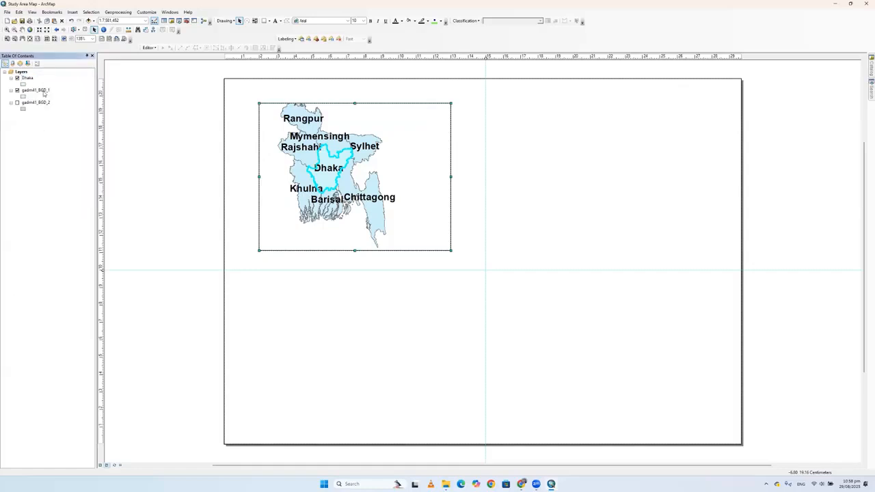
right_click(44, 94)
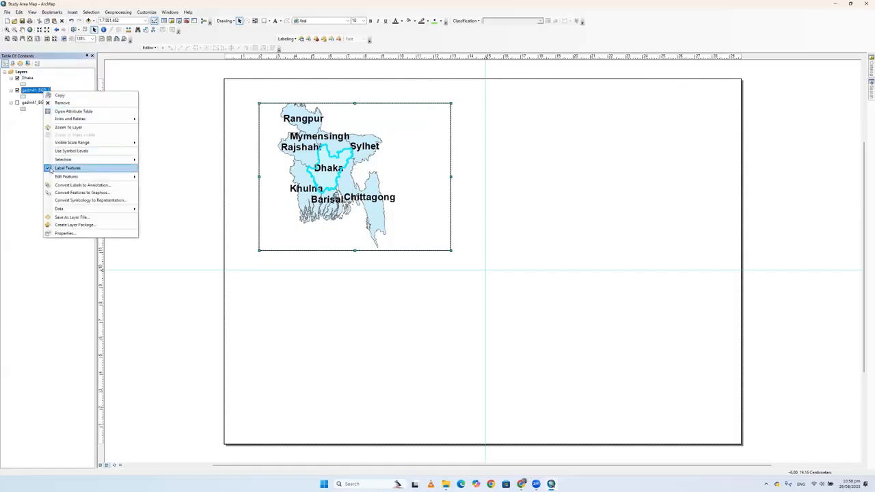
click(48, 169)
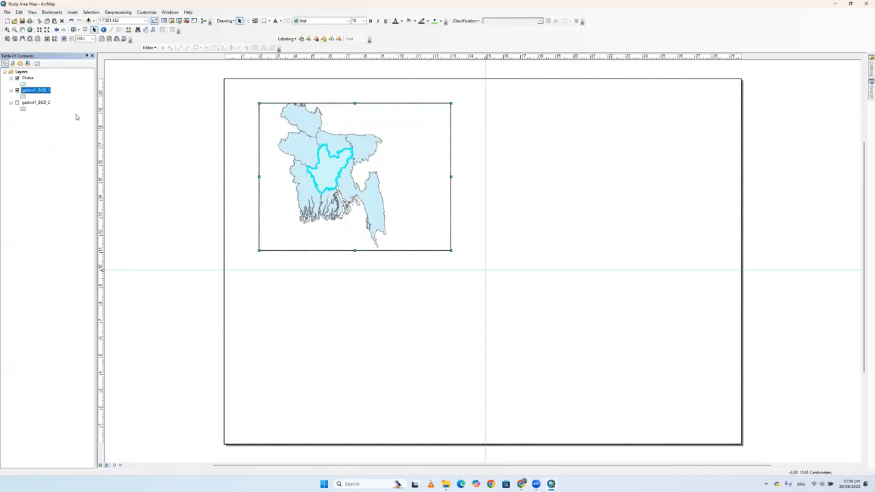
Unselect the Dhaka record in the gadm41_BGD_1 attribute table and close the table
right_click(28, 94)
click(42, 112)
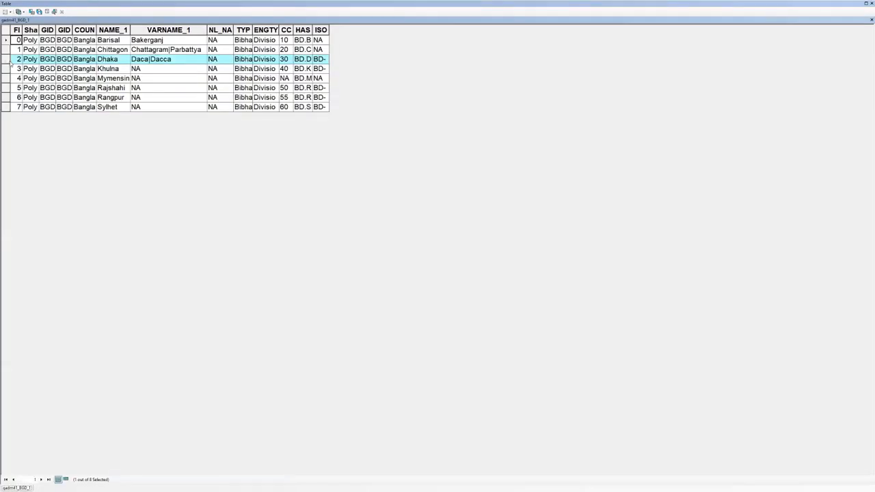
right_click(7, 60)
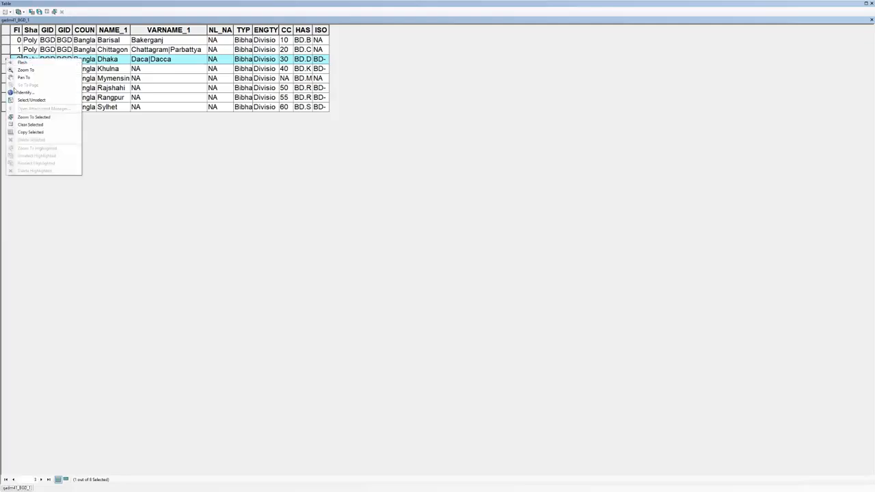
click(33, 100)
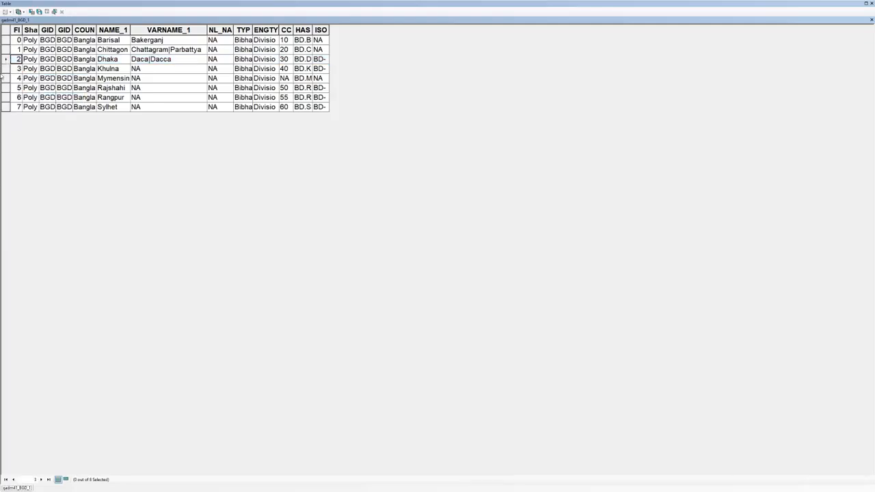
click(869, 21)
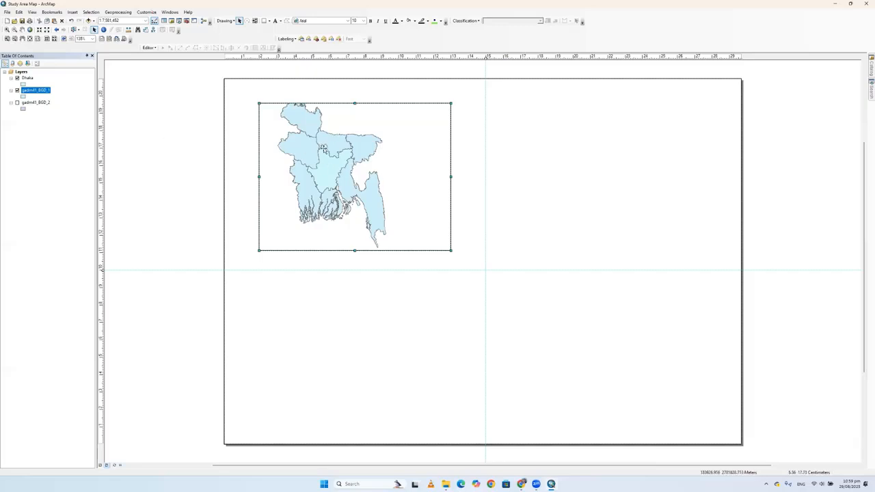
Zoom the layout's data frame to the full extent of its layers
click(389, 112)
right_click(409, 127)
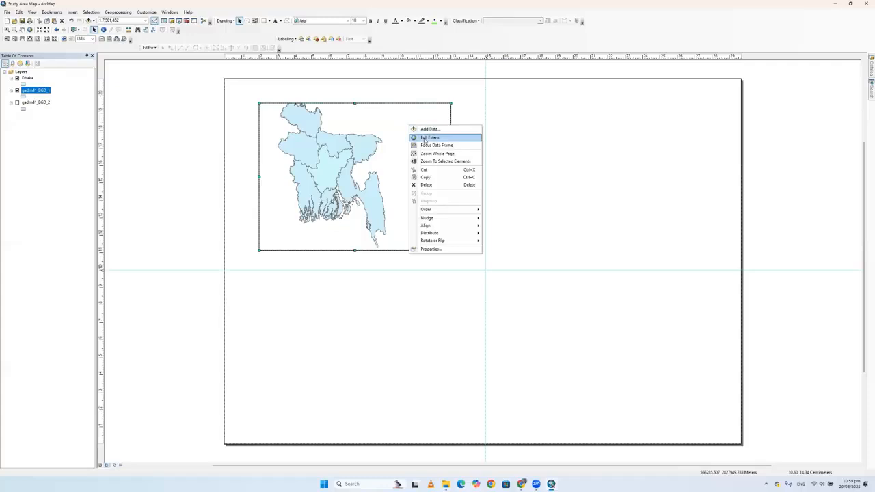
click(423, 139)
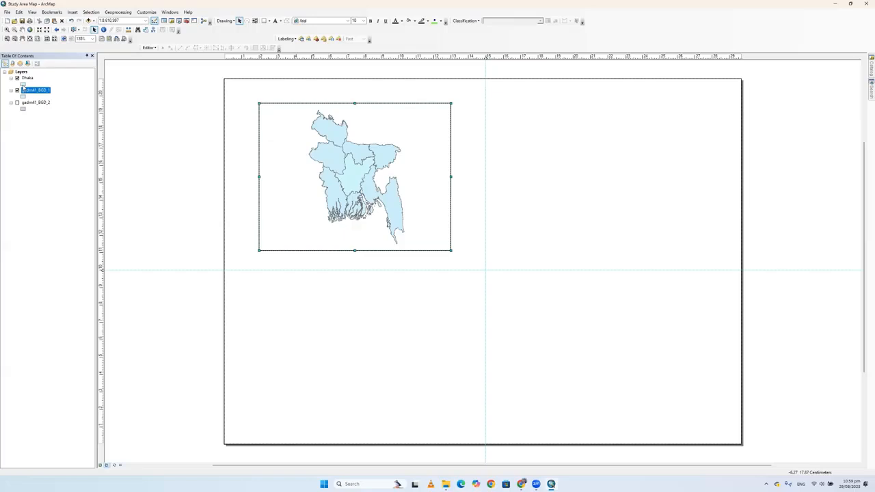
Change the Dhaka layer's symbol to the light Green preset from the ESRI style
click(23, 84)
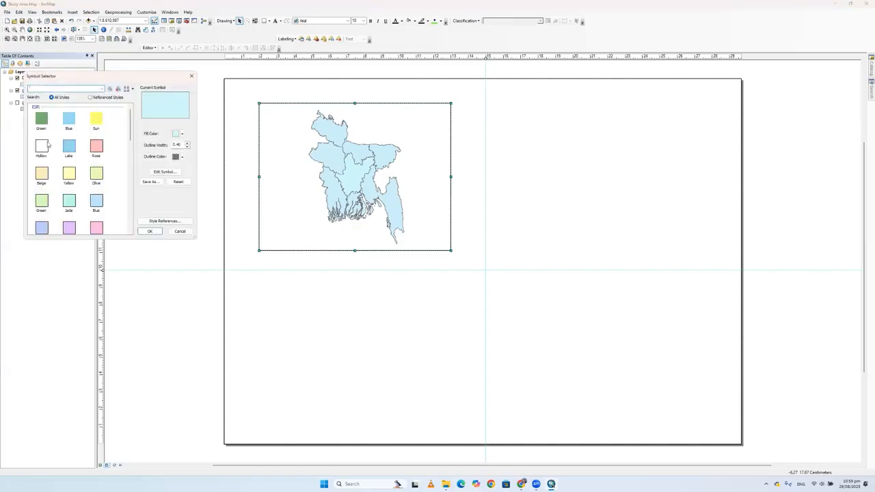
click(66, 203)
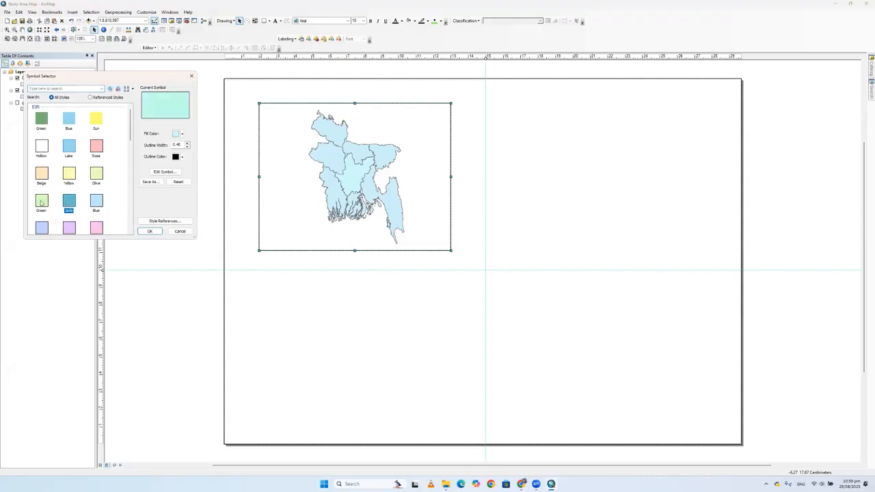
click(42, 201)
click(150, 231)
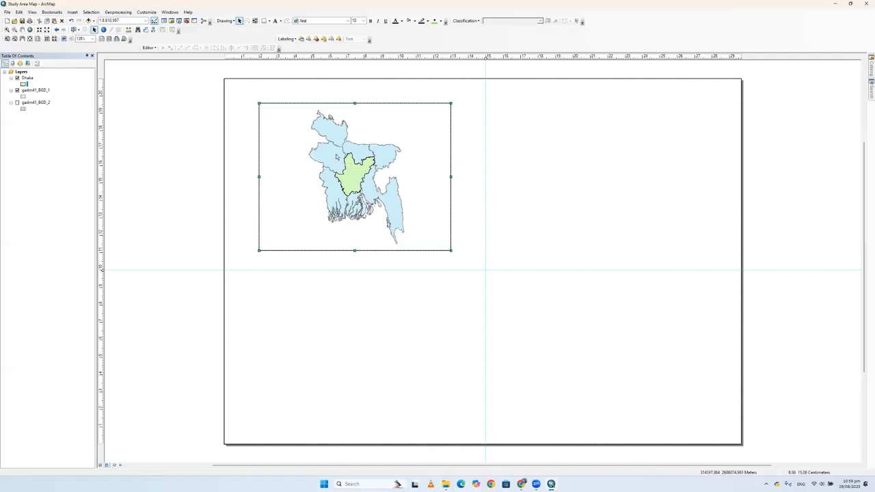
Switch to the data view, turn on the gadm41_BGD_2 layer and open its attribute table
click(37, 102)
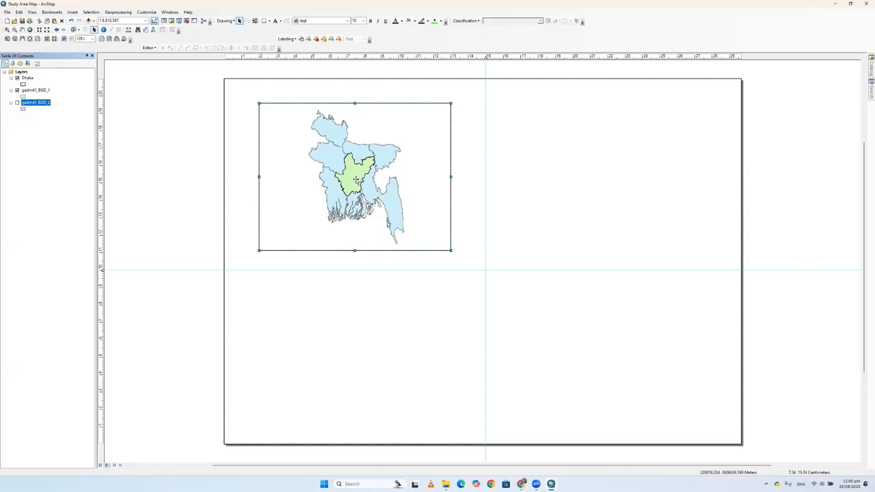
click(352, 363)
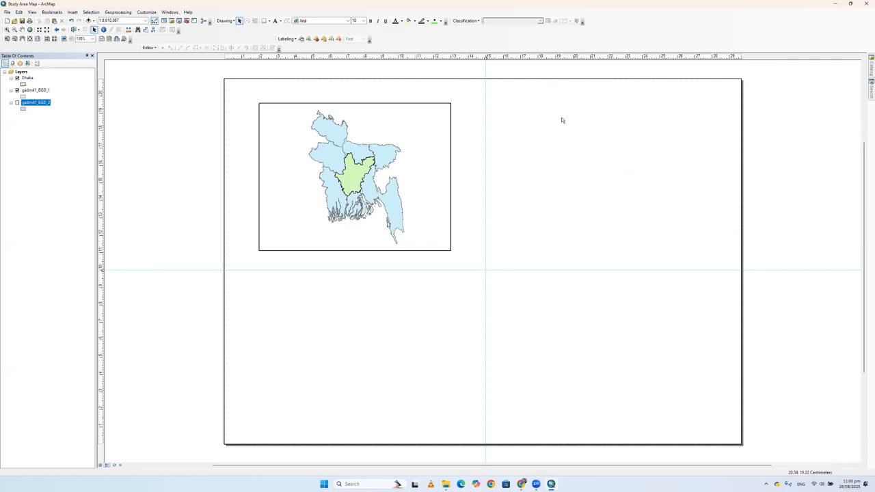
click(100, 466)
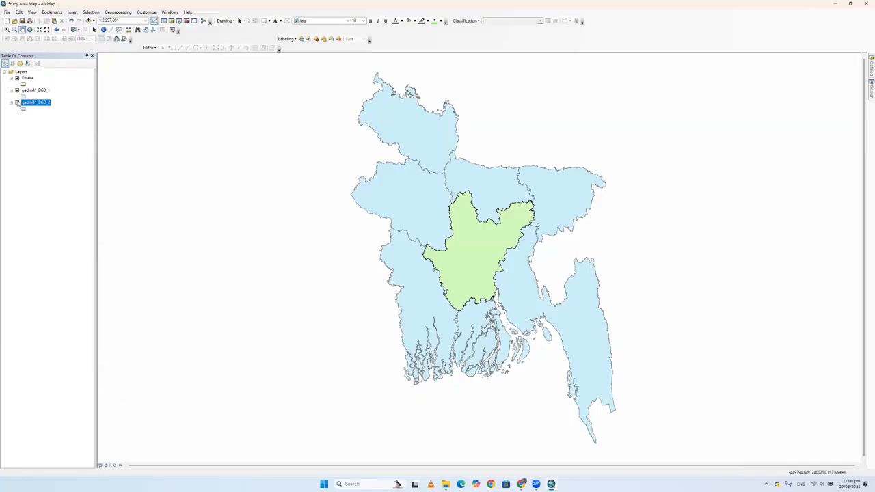
click(17, 103)
right_click(33, 104)
click(48, 120)
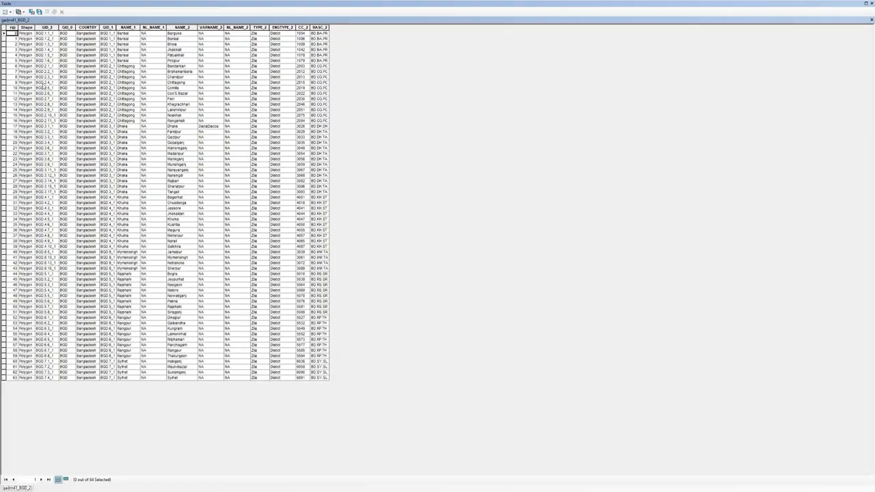
Increase the font size of the gadm41_BGD_2 attribute table in its appearance settings
click(5, 12)
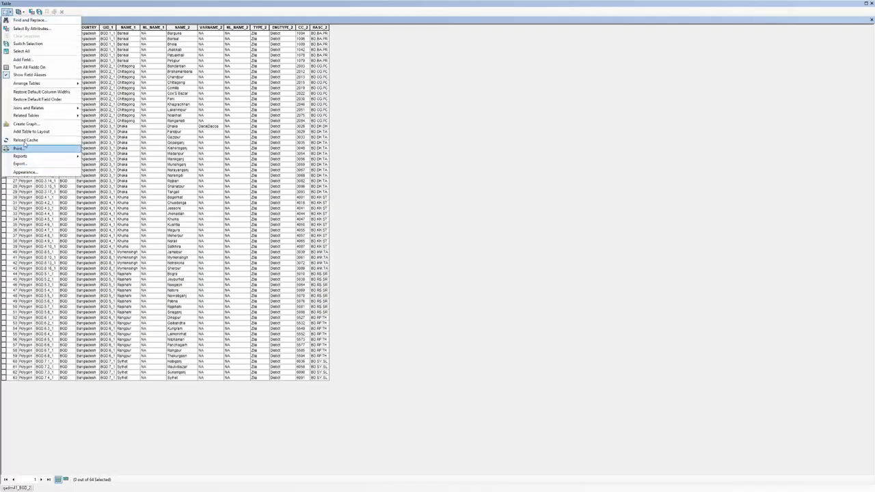
click(30, 171)
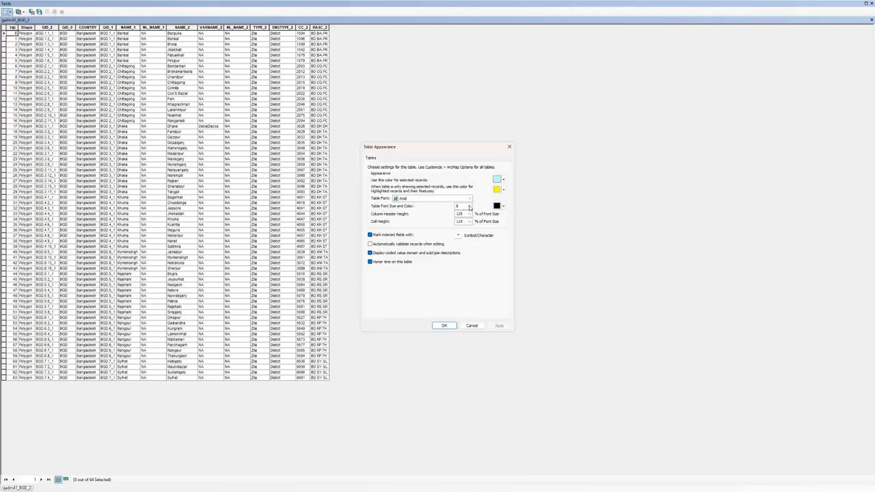
click(469, 205)
click(462, 239)
click(445, 326)
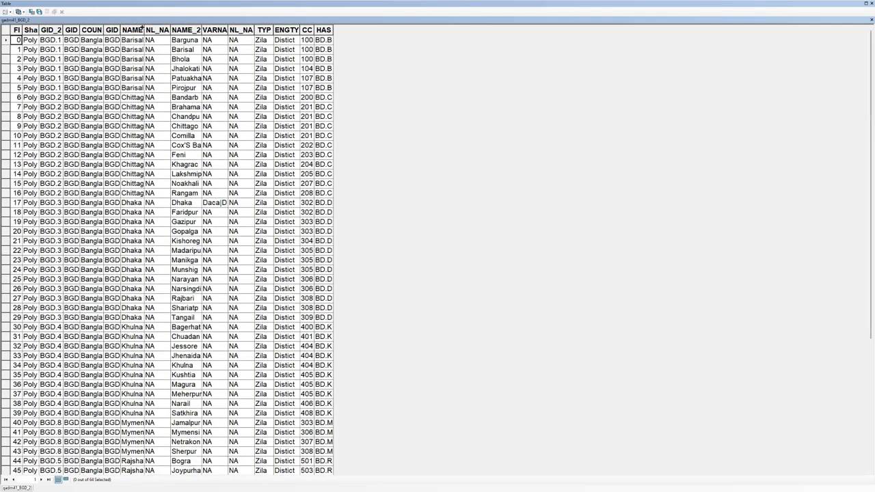
Fit the NAME_1 and NAME_2 columns to their contents and highlight each column to review the division and district names
double_click(144, 30)
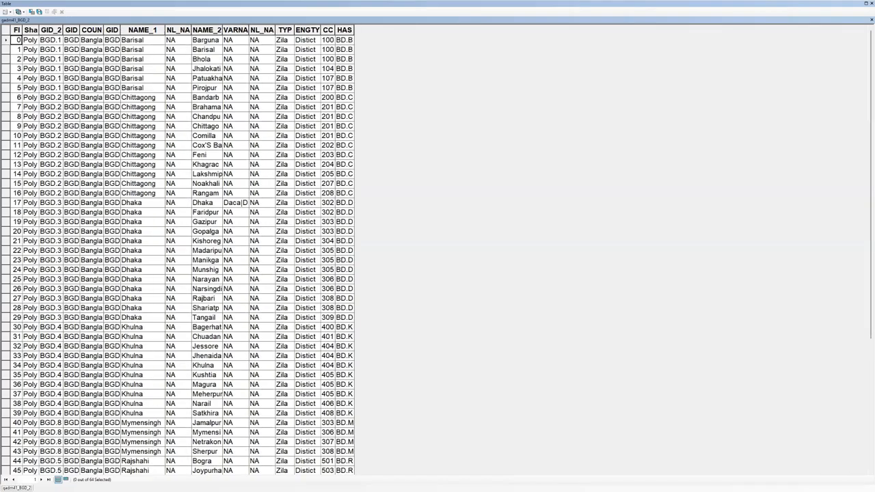
double_click(221, 26)
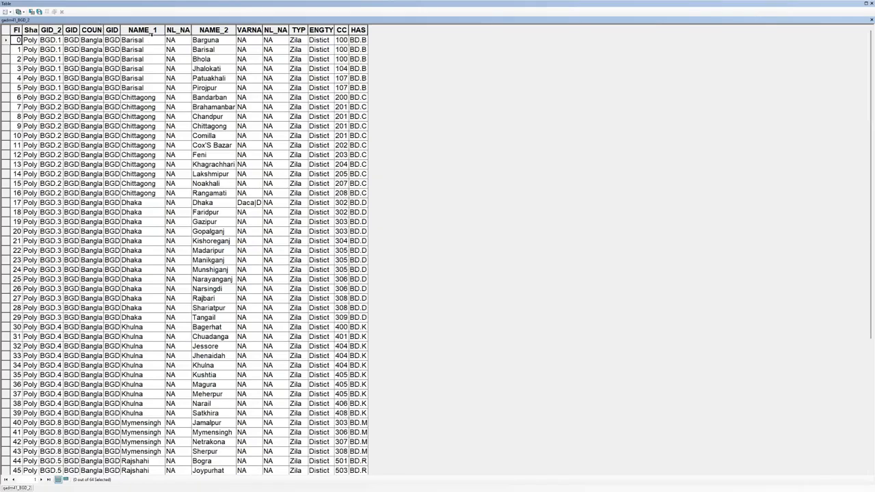
click(143, 30)
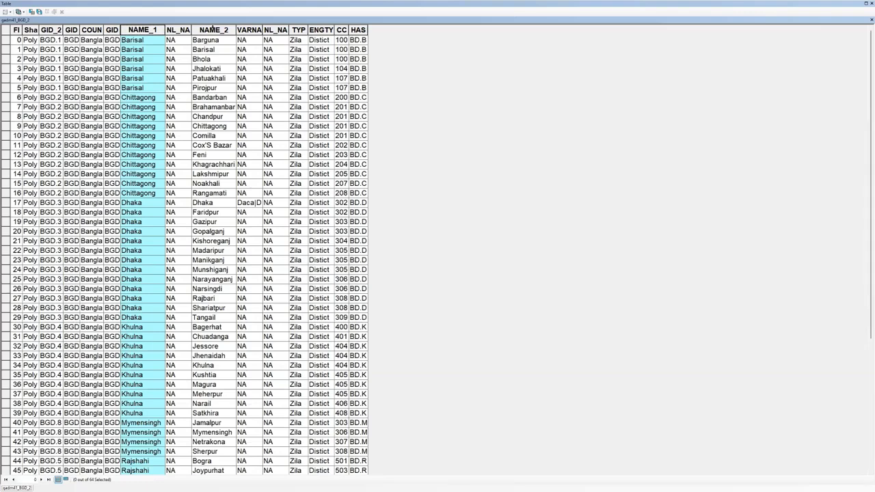
click(215, 32)
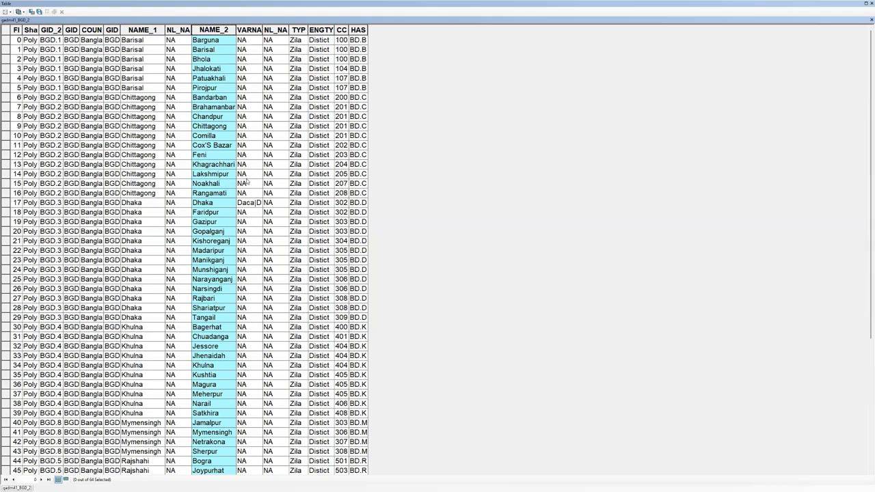
Select the Gazipur district record, close the attribute table and view the selected district on the map
click(6, 221)
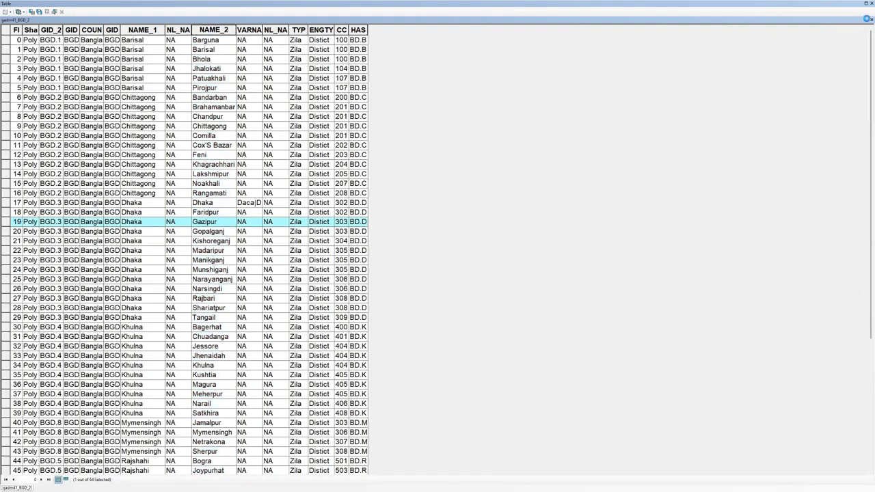
click(869, 20)
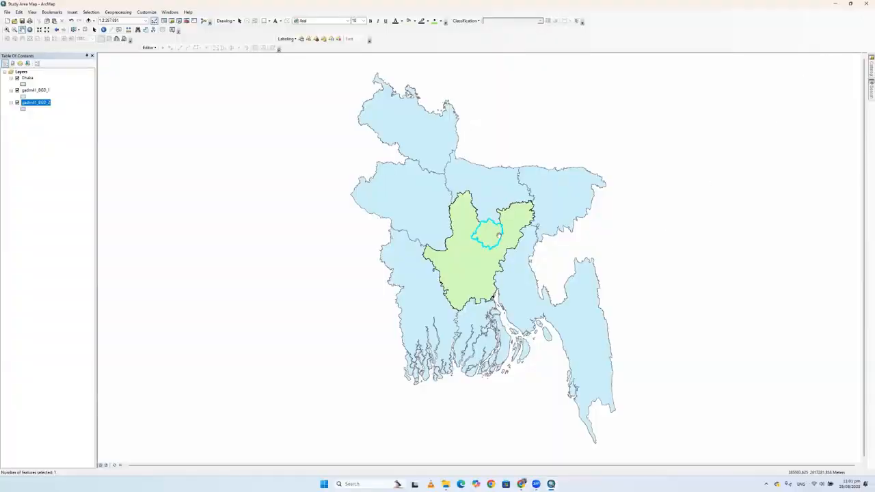
scroll(499, 236, up, 1)
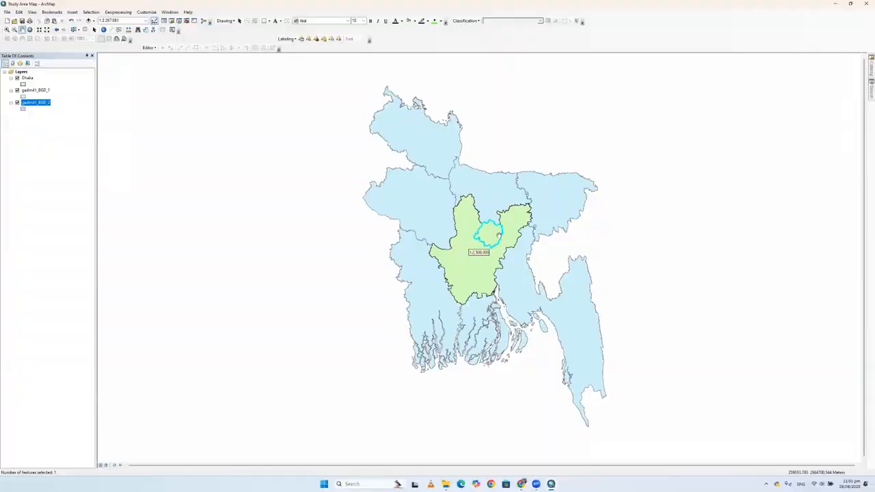
scroll(498, 235, down, 1)
scroll(494, 237, down, 1)
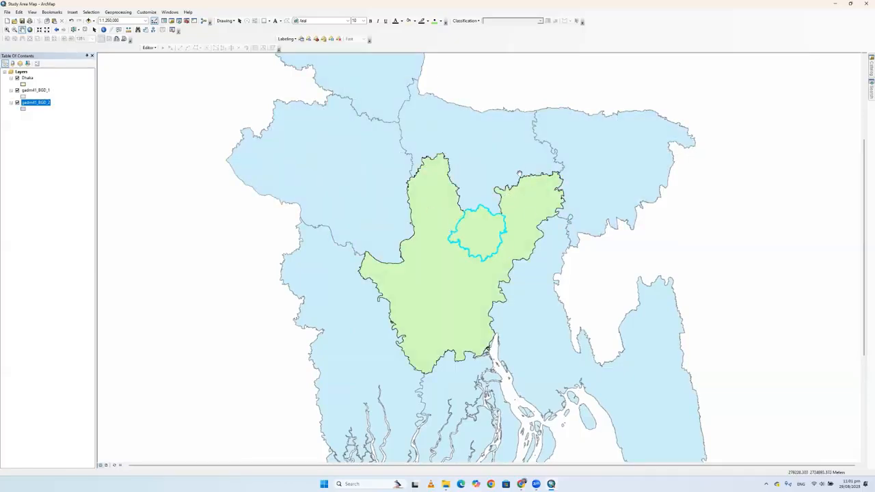
Export the selected gadm41_BGD_2 feature as the shapefile Gazipur.shp in the Study Area Map folder and add it to the map as a layer
right_click(35, 103)
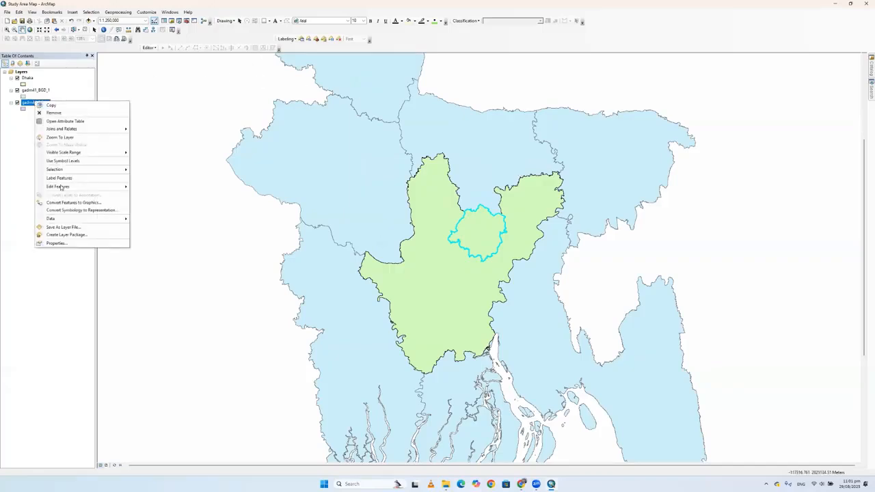
mouse_move(69, 219)
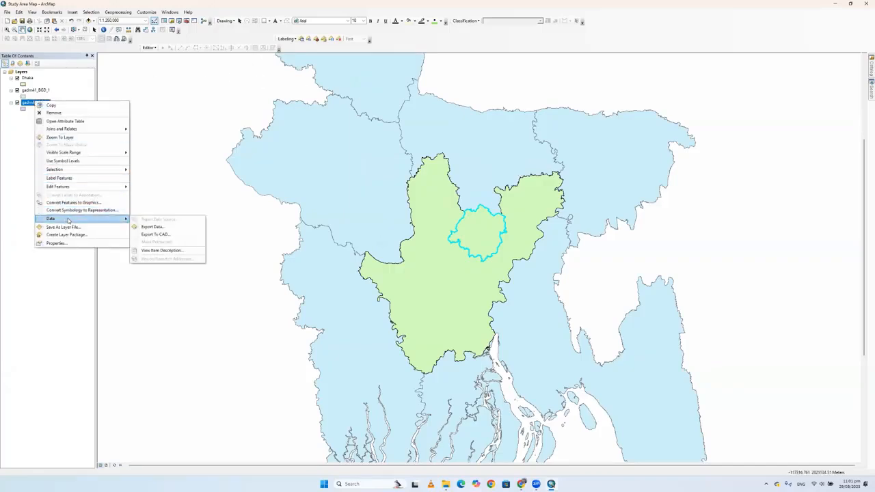
click(171, 226)
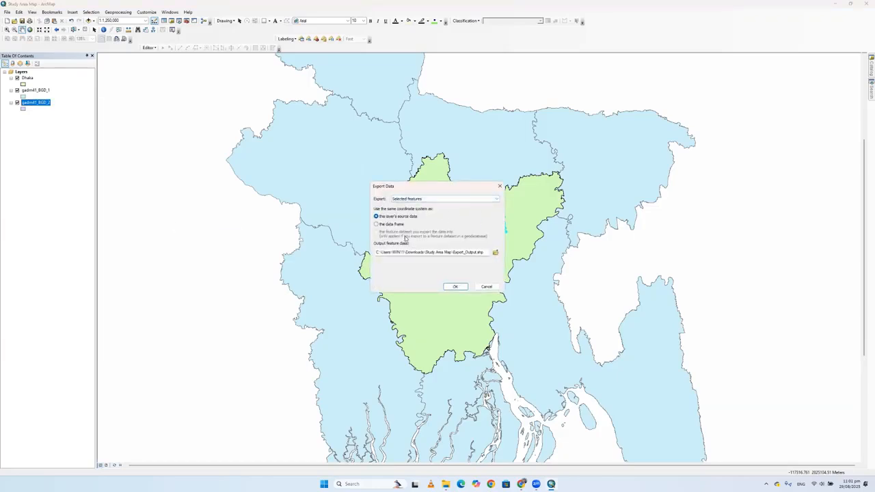
click(495, 251)
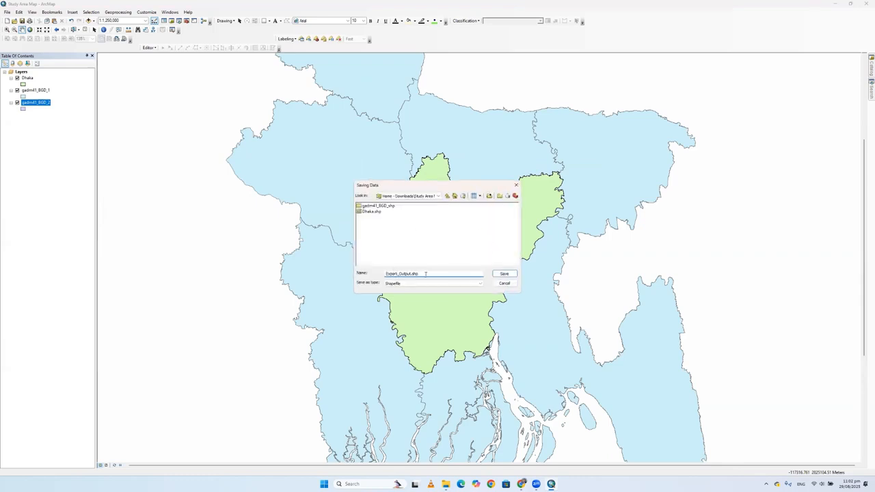
drag(418, 274, 377, 273)
text(st)
click(456, 283)
click(431, 284)
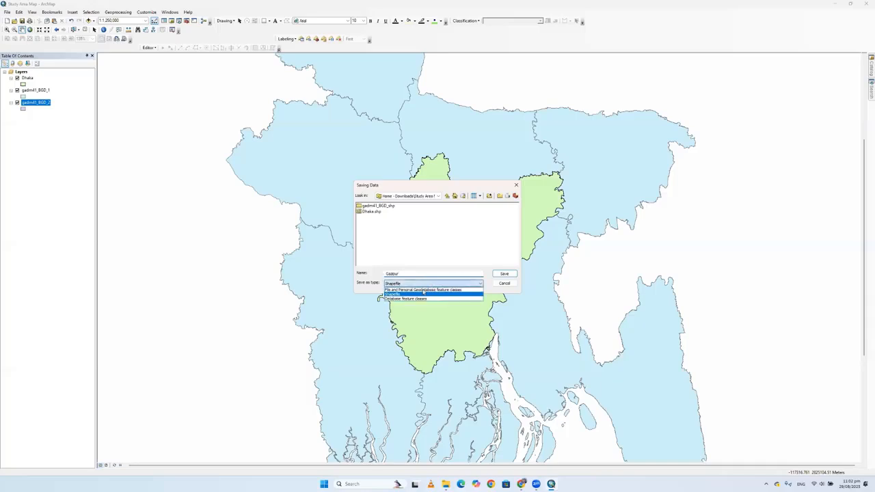
click(413, 294)
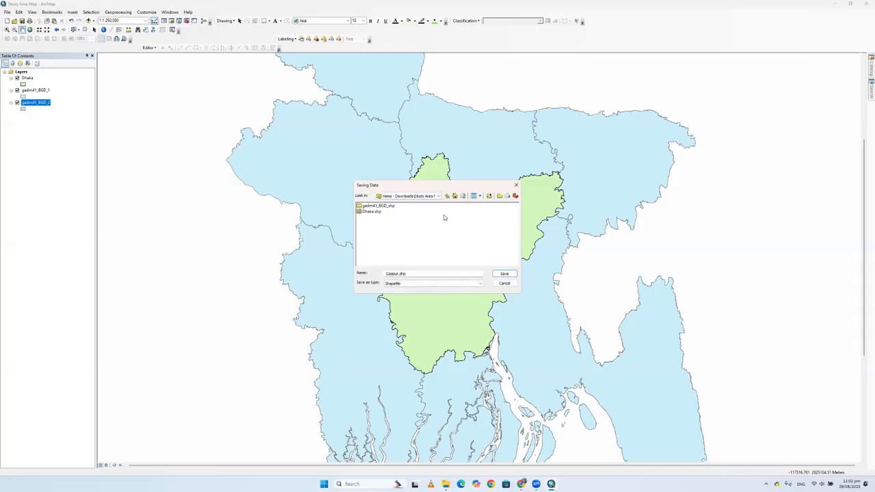
click(505, 275)
click(461, 287)
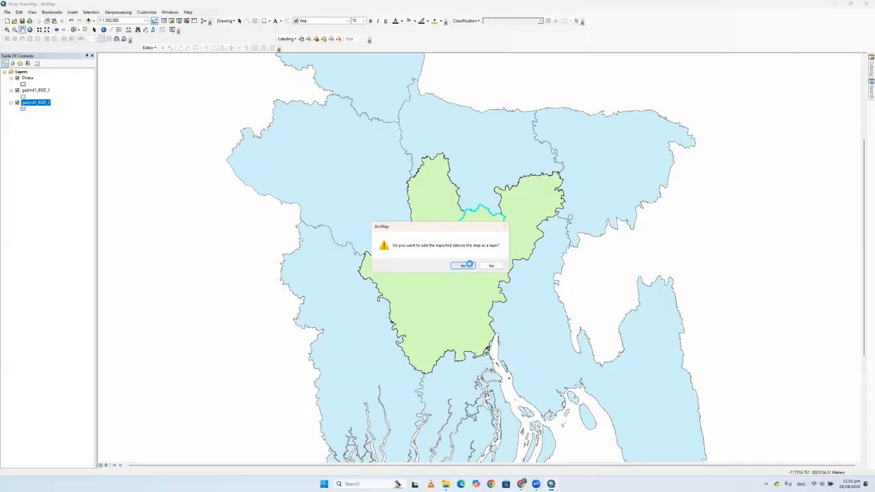
click(463, 266)
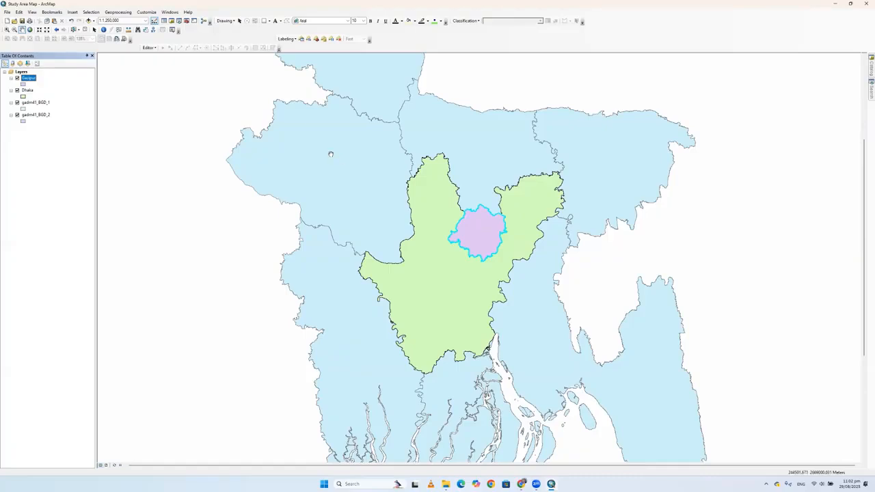
drag(374, 151, 480, 258)
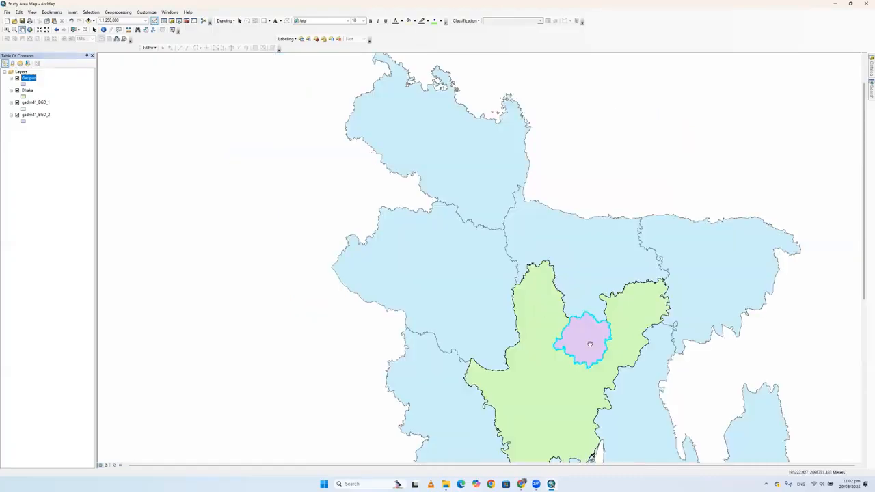
drag(445, 269, 377, 193)
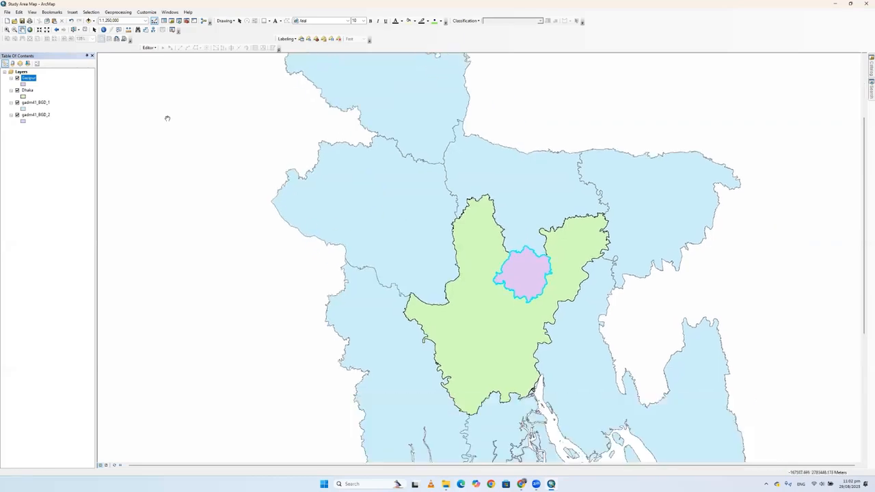
drag(168, 117, 479, 256)
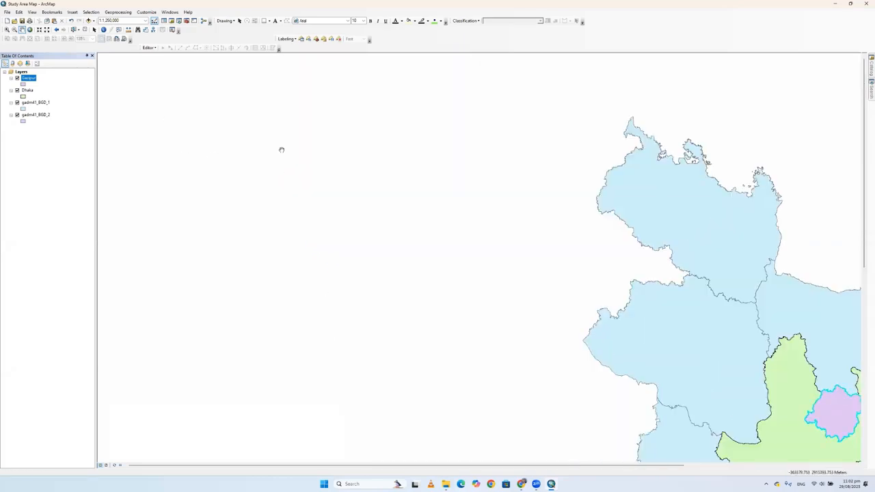
Zoom to the Gazipur layer to view its boundary, and zoom back out to the full extent of gadm41_BGD_1
click(132, 113)
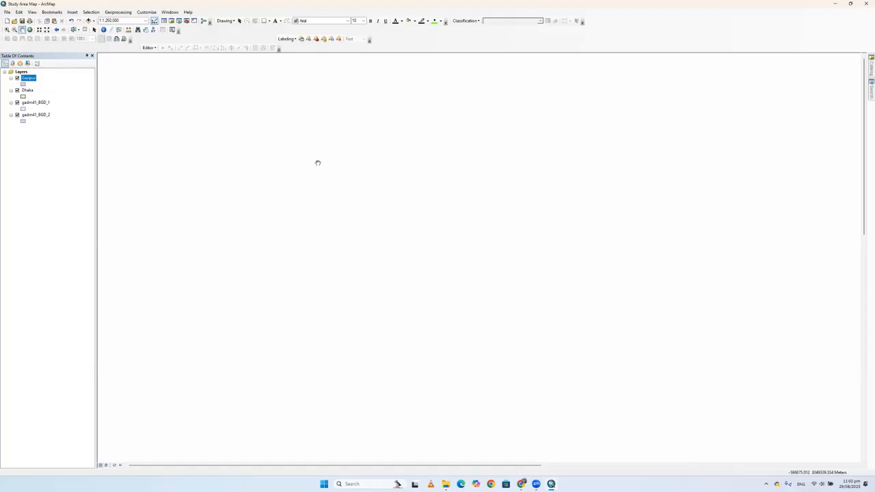
right_click(28, 81)
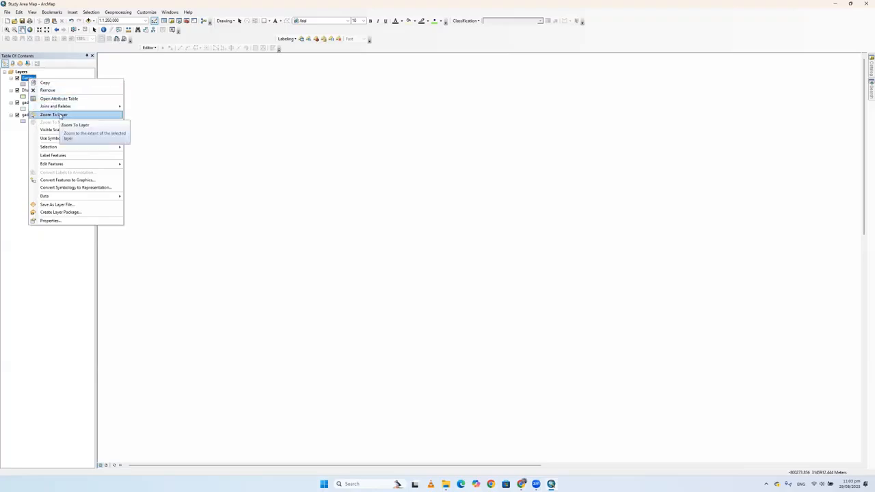
click(61, 115)
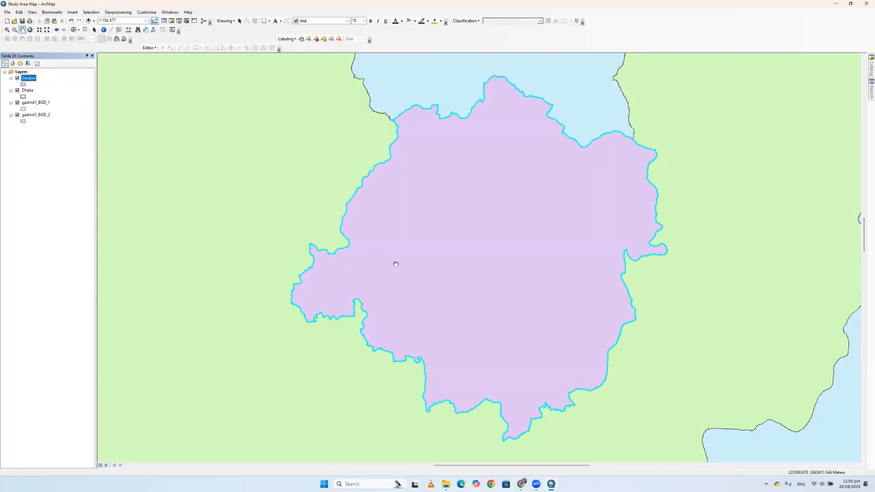
scroll(396, 265, down, 1)
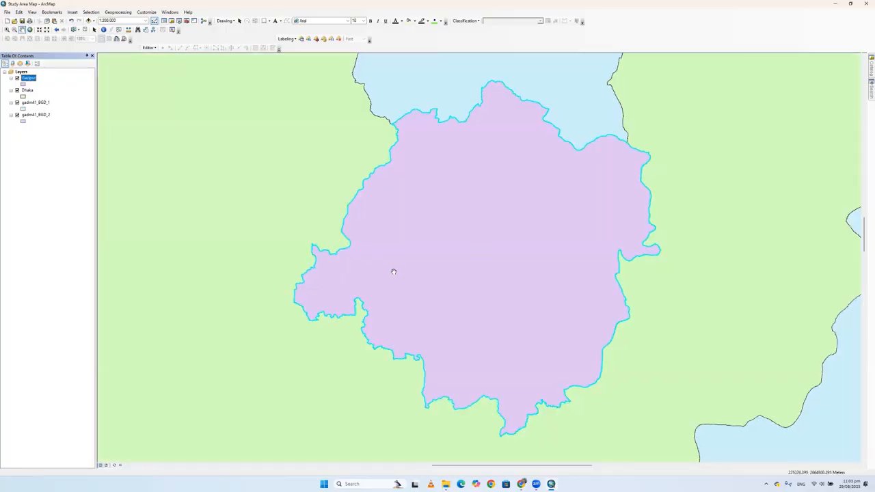
scroll(402, 266, down, 2)
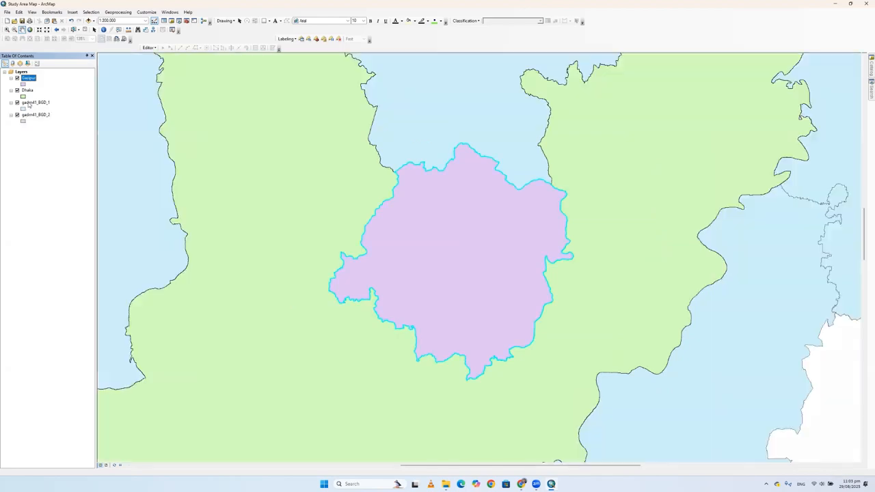
click(39, 104)
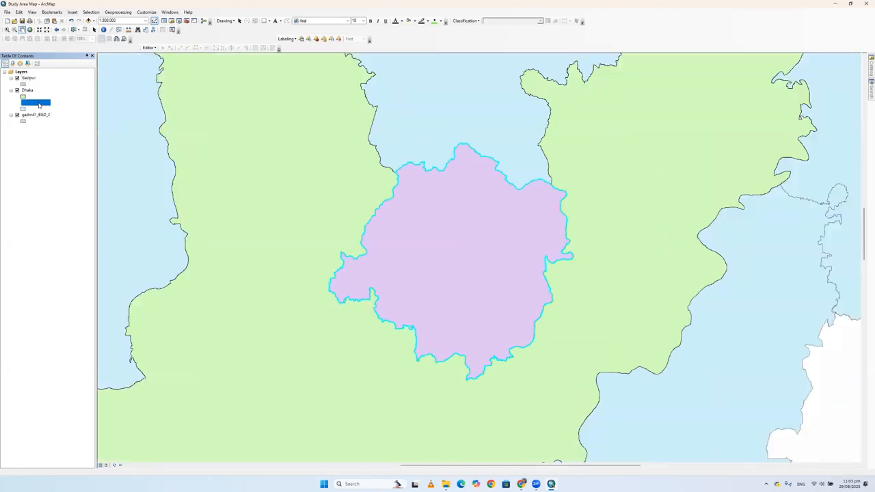
right_click(39, 103)
click(59, 140)
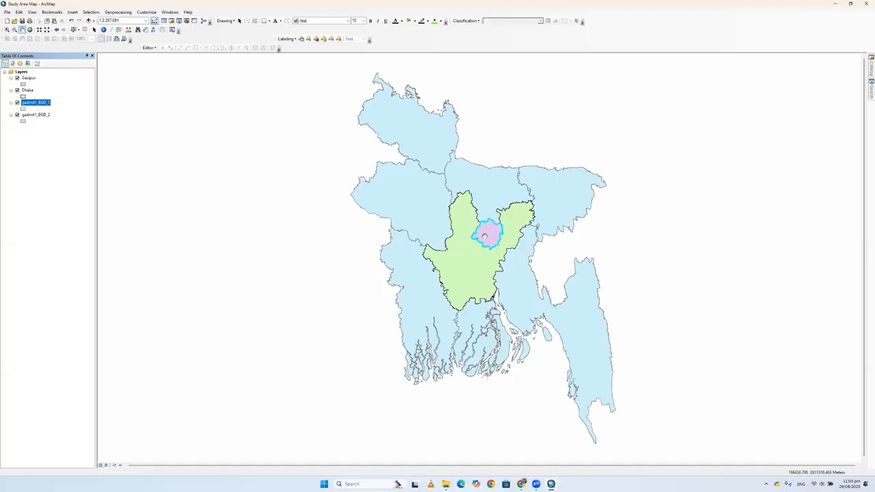
Turn on feature labels for the Gazipur layer and inspect the label on the map
right_click(29, 79)
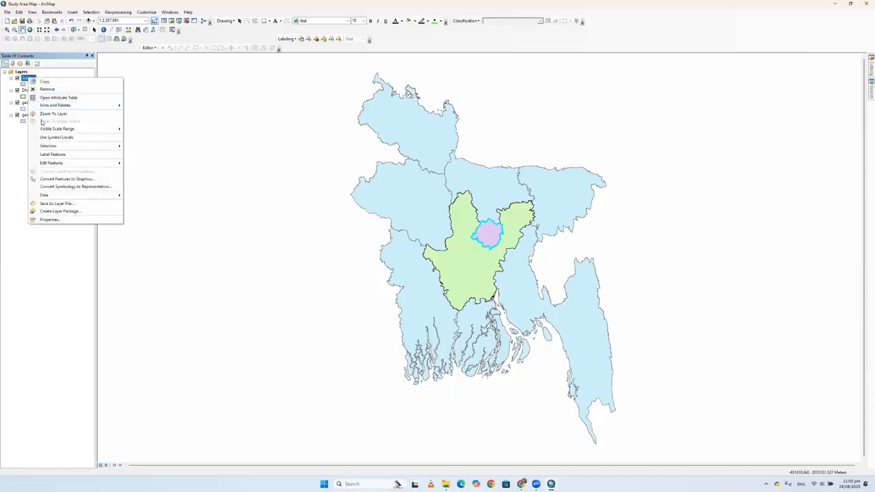
click(58, 156)
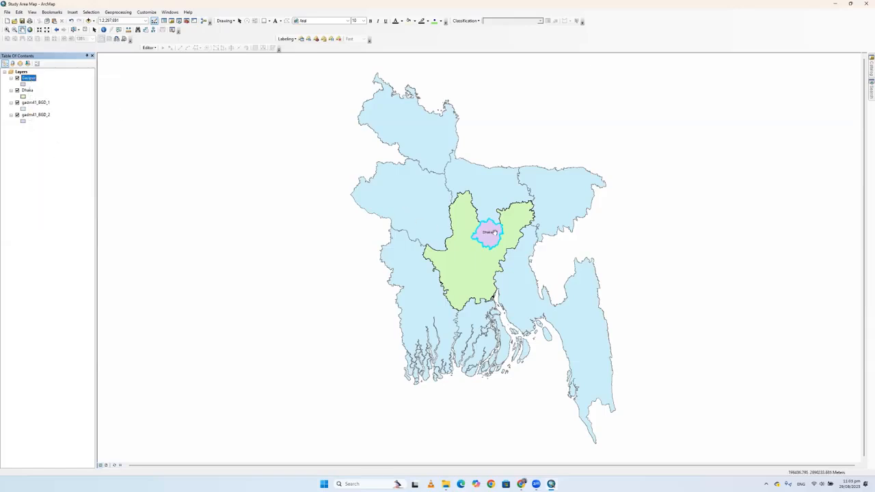
scroll(497, 234, up, 2)
scroll(491, 231, up, 1)
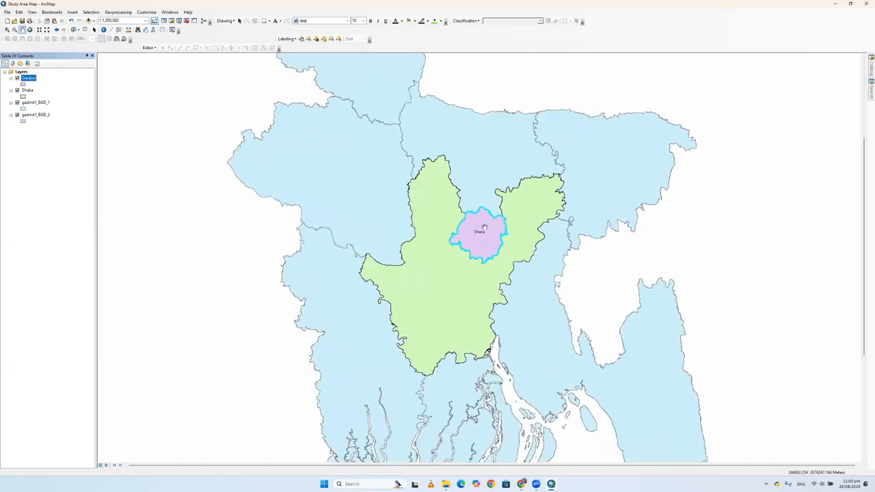
Set the Gazipur layer's labels to use the NAME_2 field in bold Arial at size 16
right_click(29, 79)
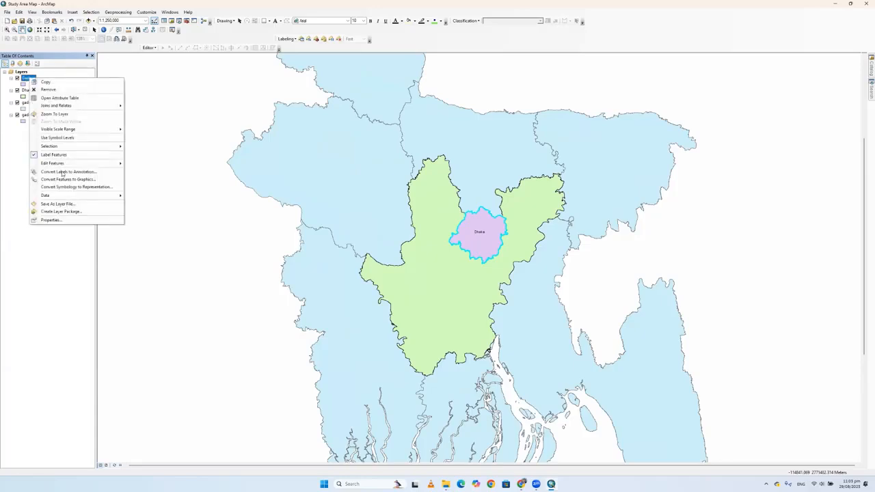
click(59, 218)
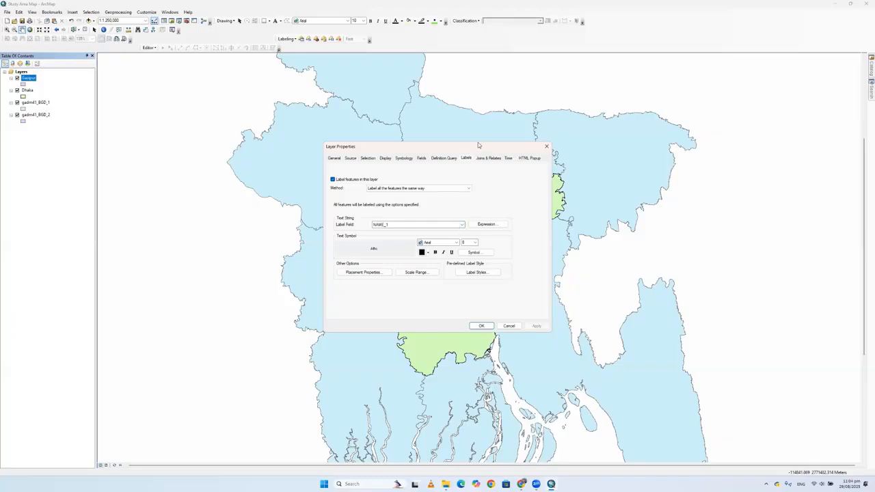
drag(475, 144, 306, 169)
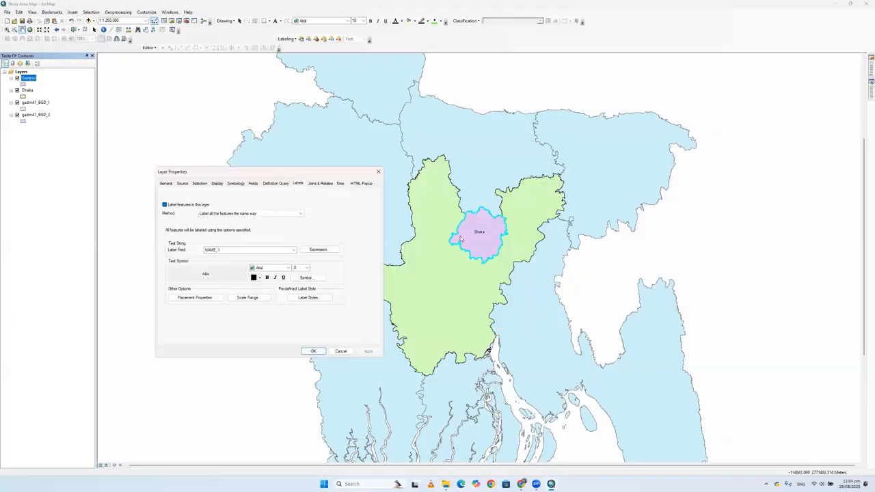
click(294, 250)
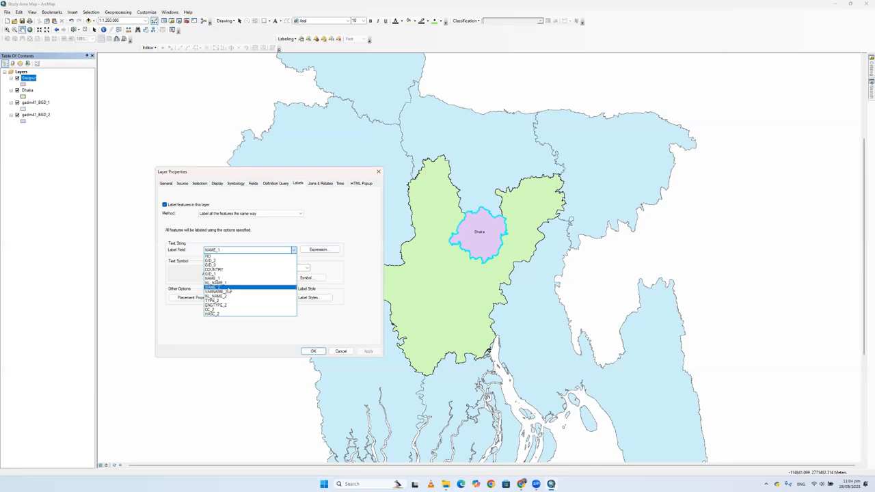
click(229, 287)
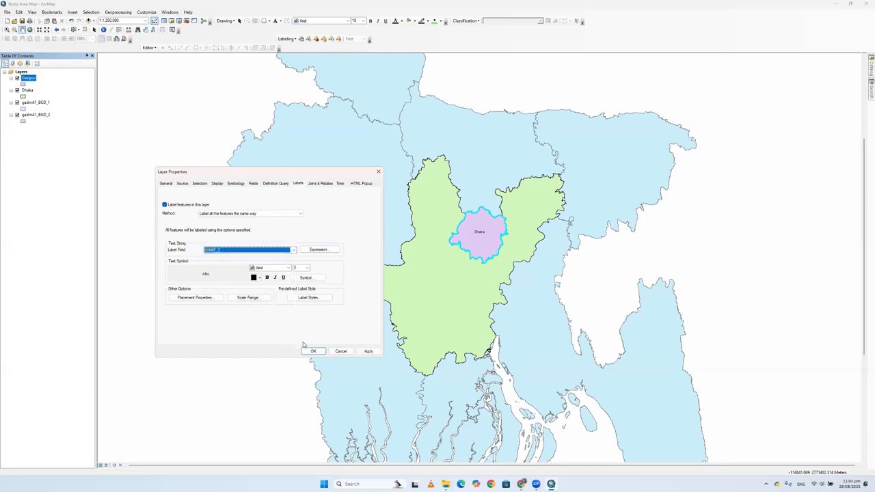
click(307, 267)
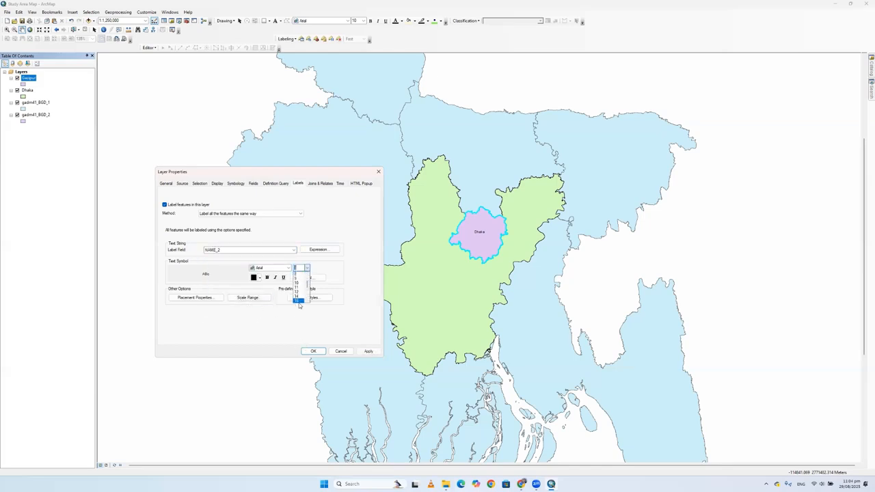
click(299, 302)
click(267, 277)
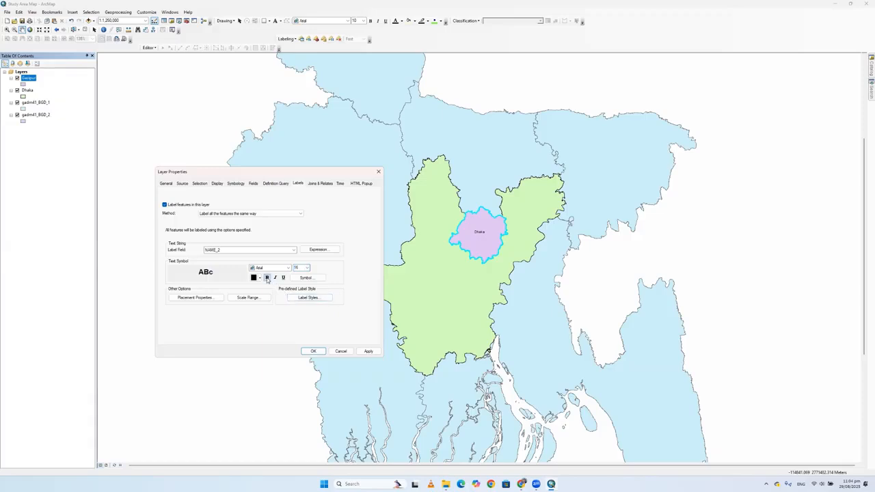
click(318, 351)
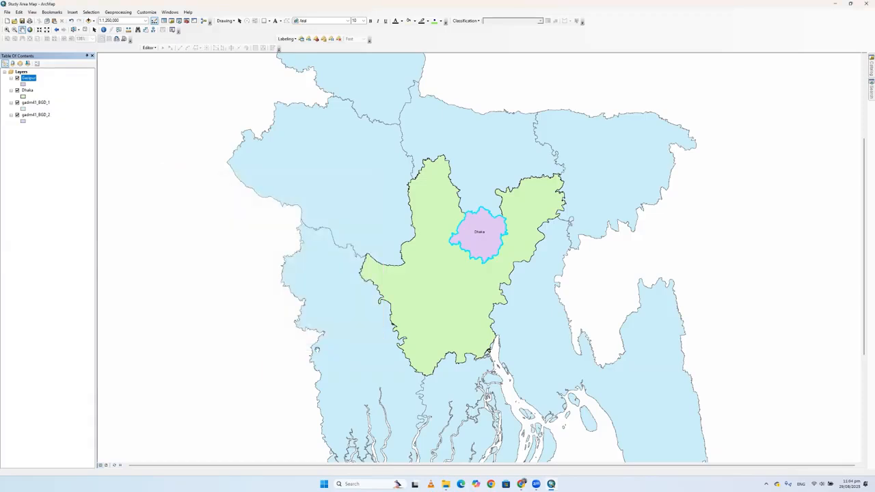
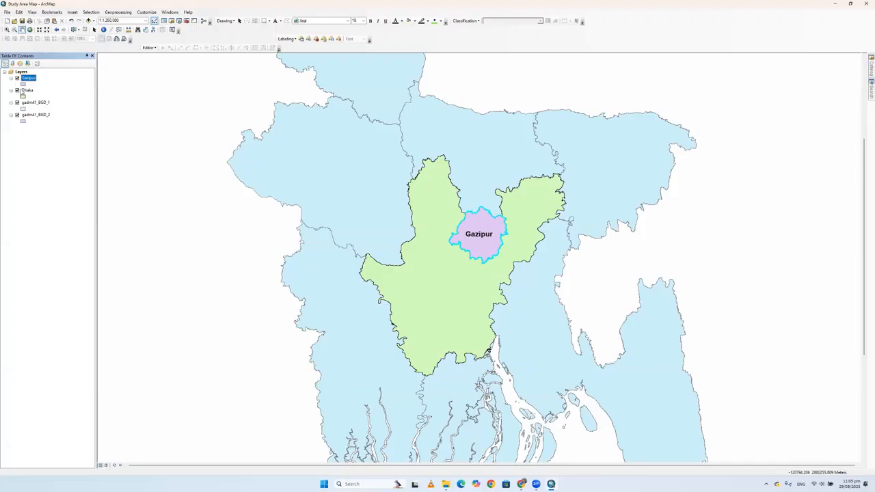
Turn off the feature labels of the Gazipur layer
right_click(28, 78)
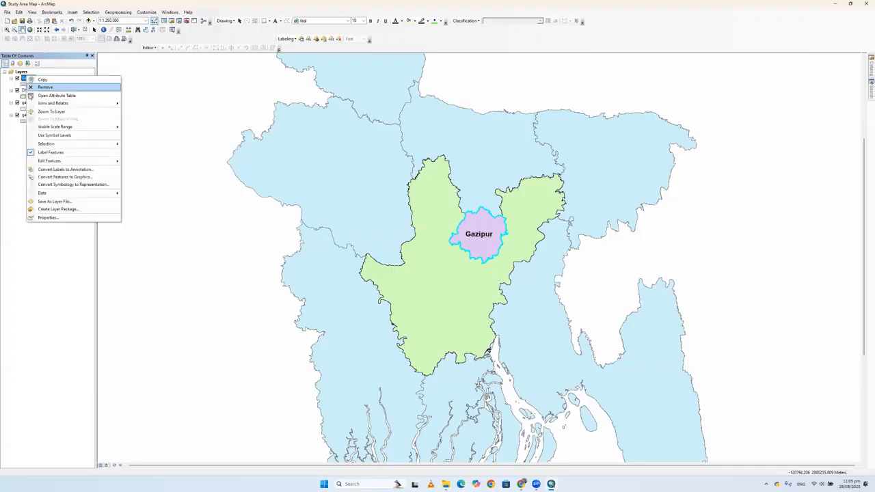
click(29, 153)
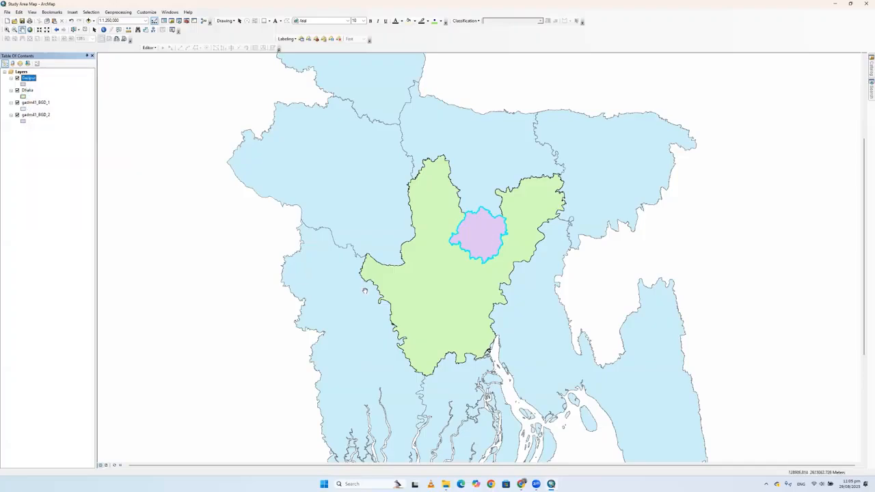
scroll(304, 288, down, 2)
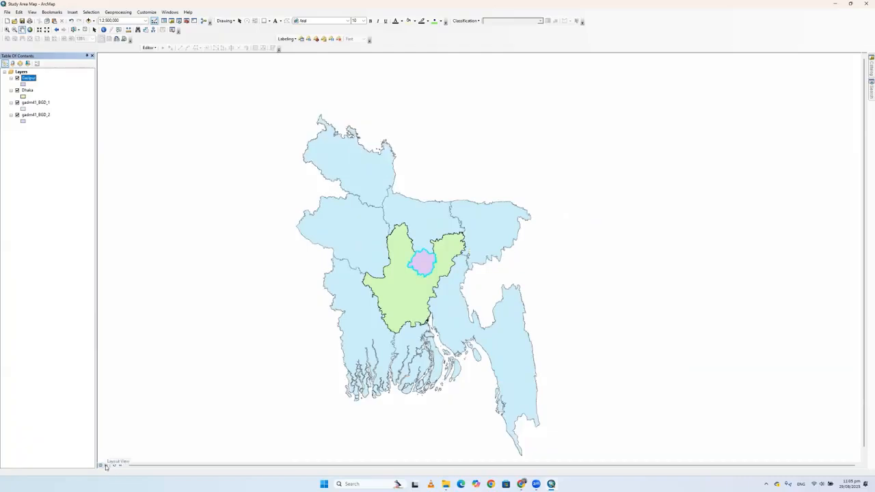
Examine the map frame on the page in layout view and check the Gazipur layer's attribute table
click(106, 466)
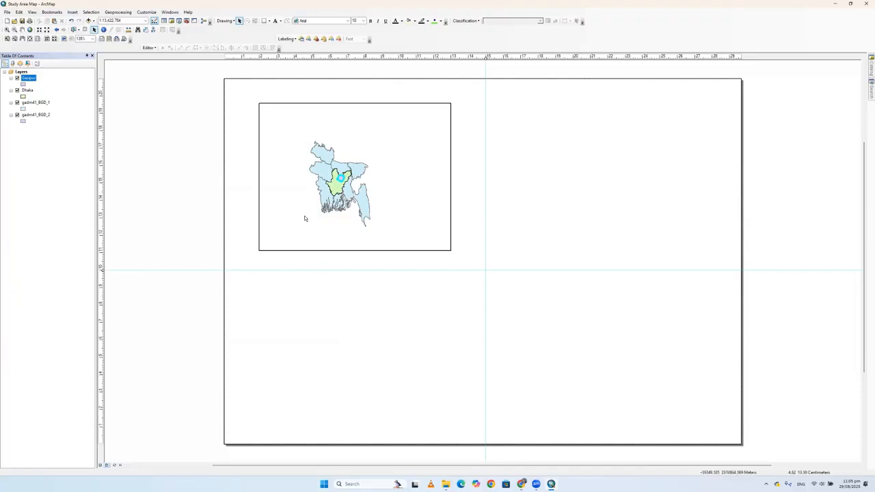
right_click(31, 79)
click(46, 96)
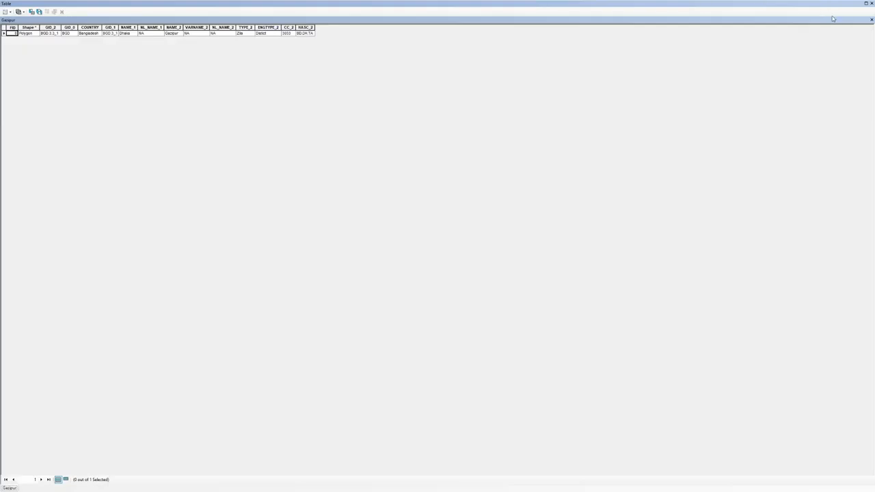
click(871, 19)
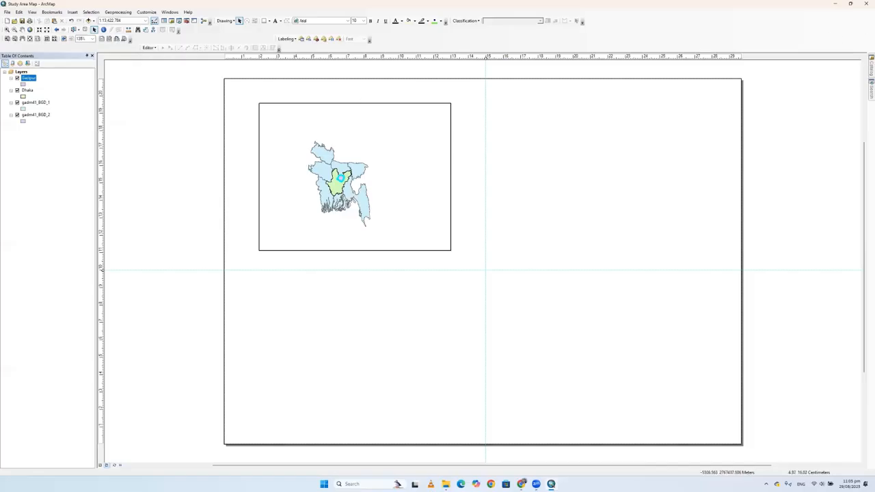
scroll(349, 205, down, 2)
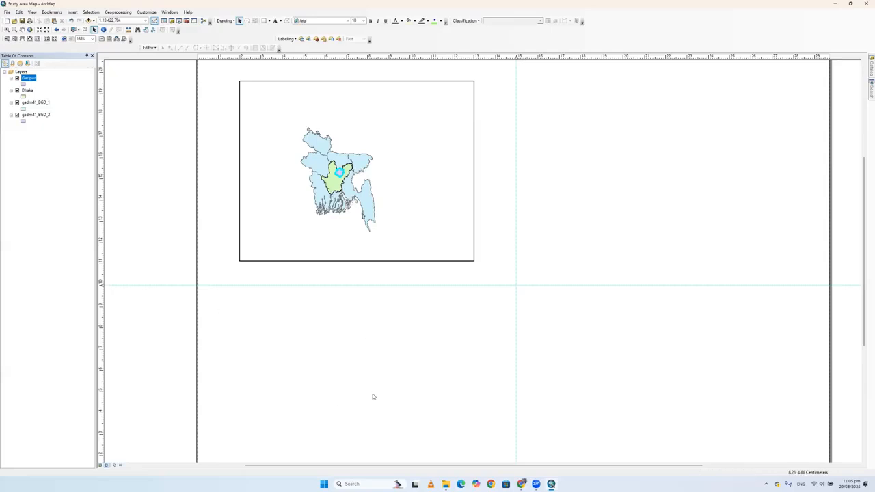
scroll(381, 373, up, 2)
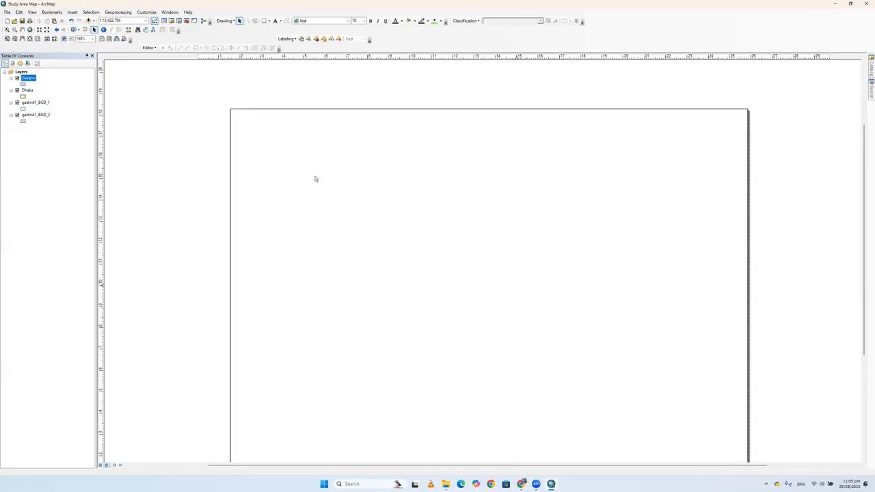
click(330, 157)
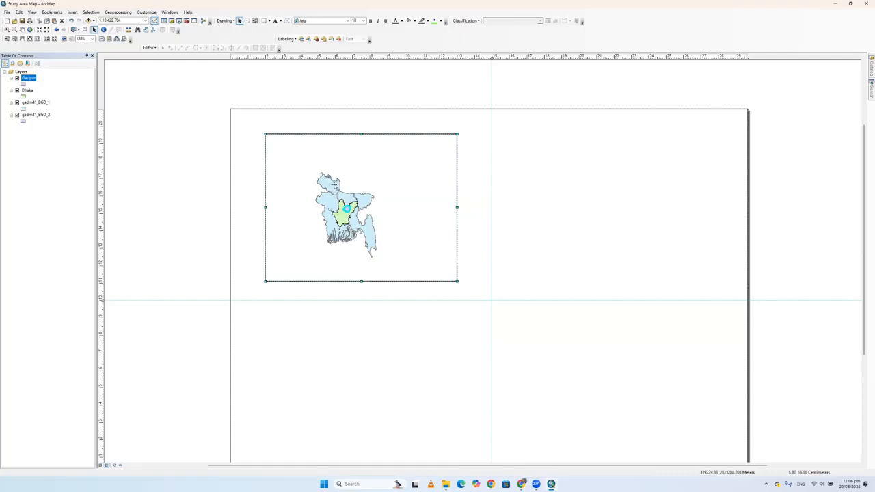
click(392, 383)
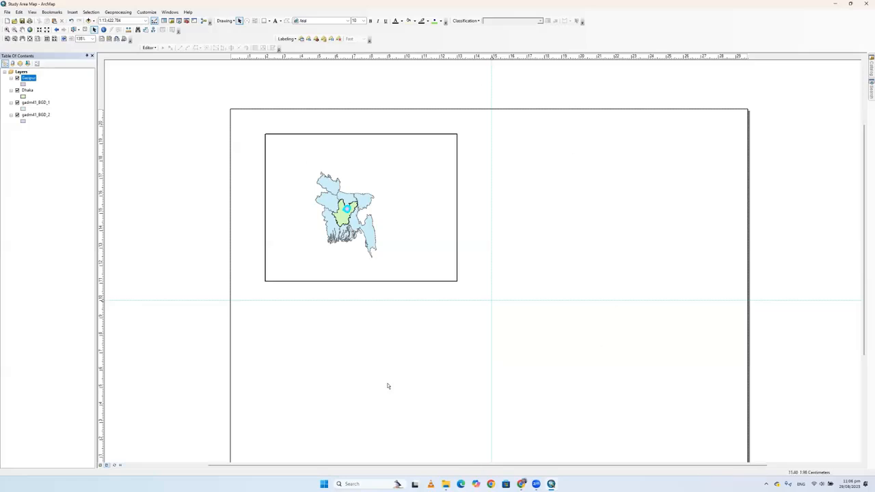
Return to data view and insert a new data frame into the map document
click(99, 465)
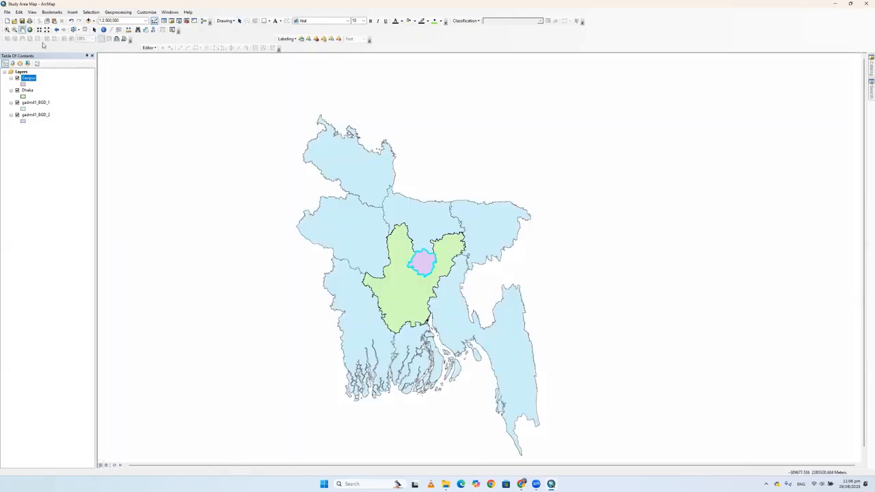
click(73, 13)
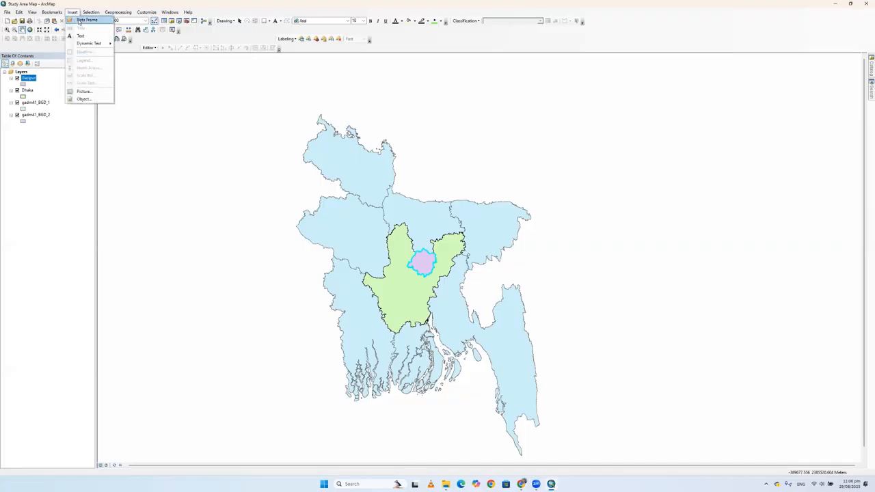
click(81, 20)
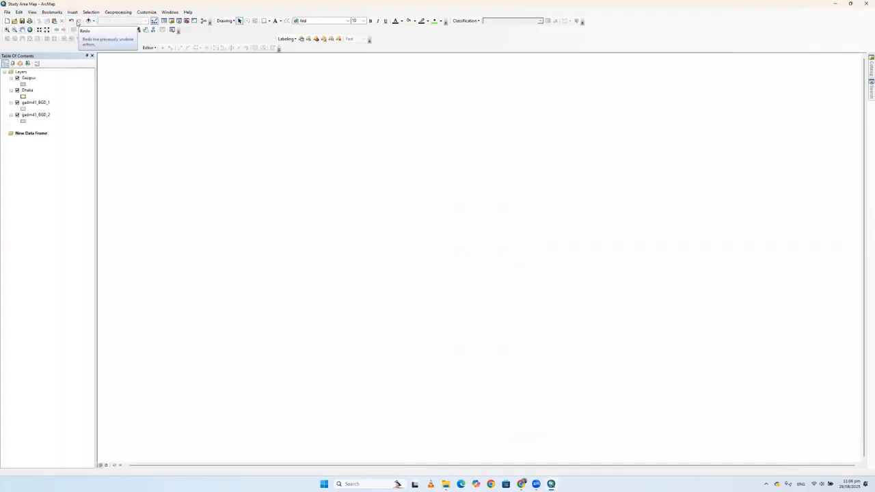
click(30, 134)
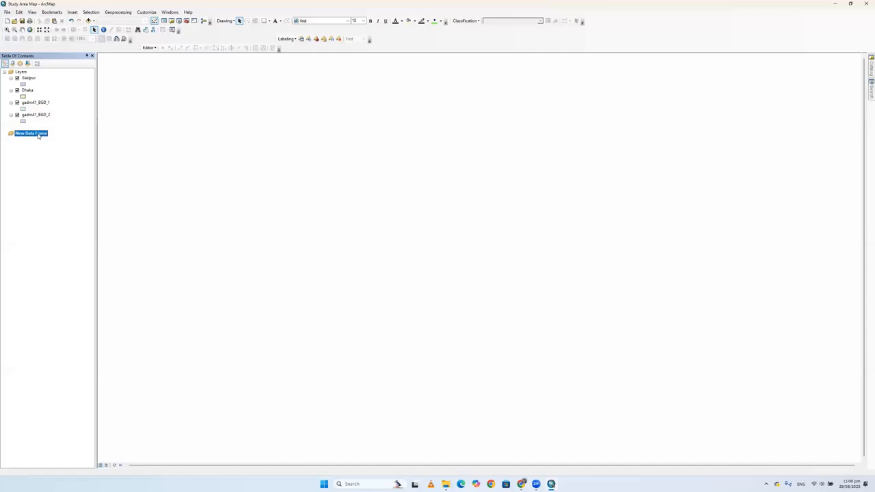
Copy the Gazipur and Dhaka layers from the Layers frame and paste them into the new data frame
click(30, 78)
ctrl+click(28, 90)
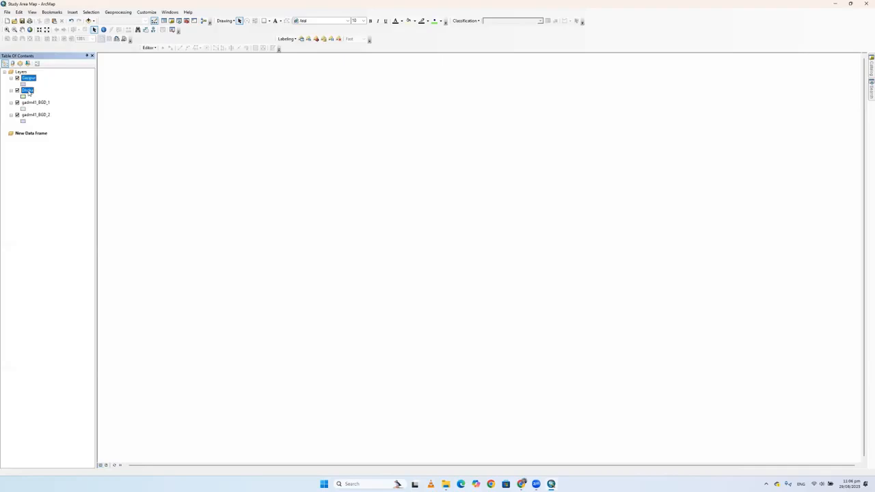
right_click(28, 92)
click(47, 95)
click(32, 135)
right_click(33, 134)
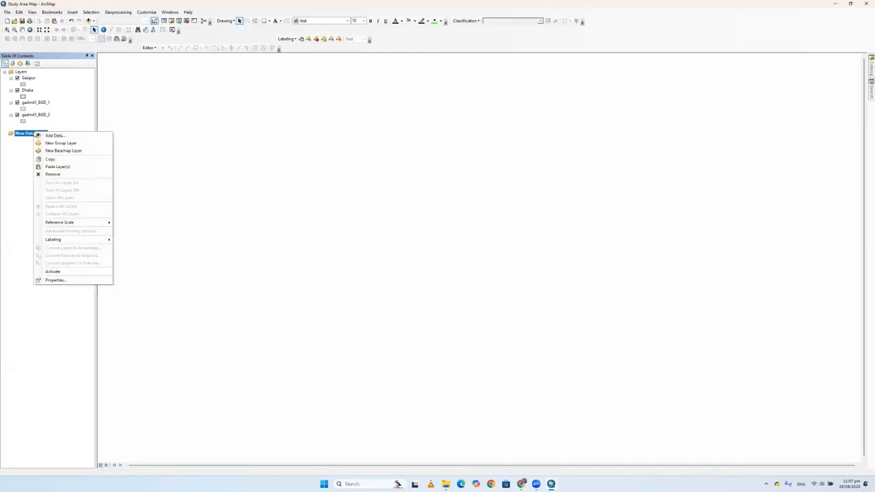
click(55, 167)
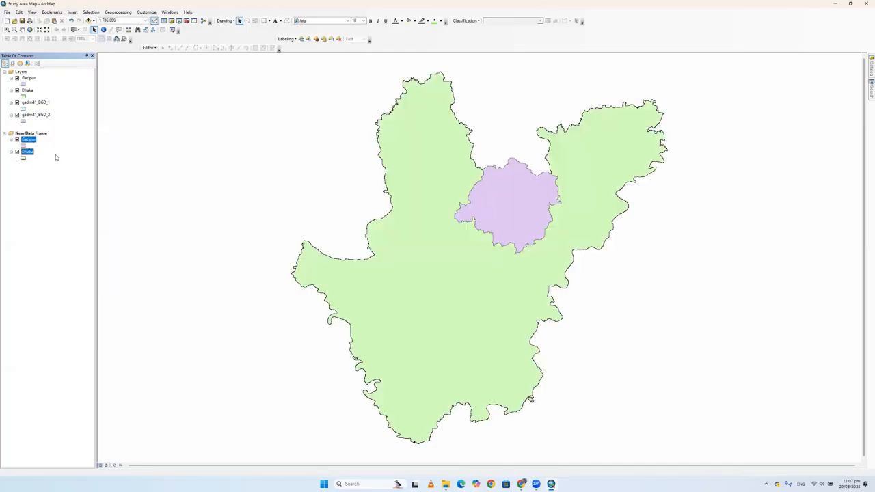
scroll(486, 238, down, 1)
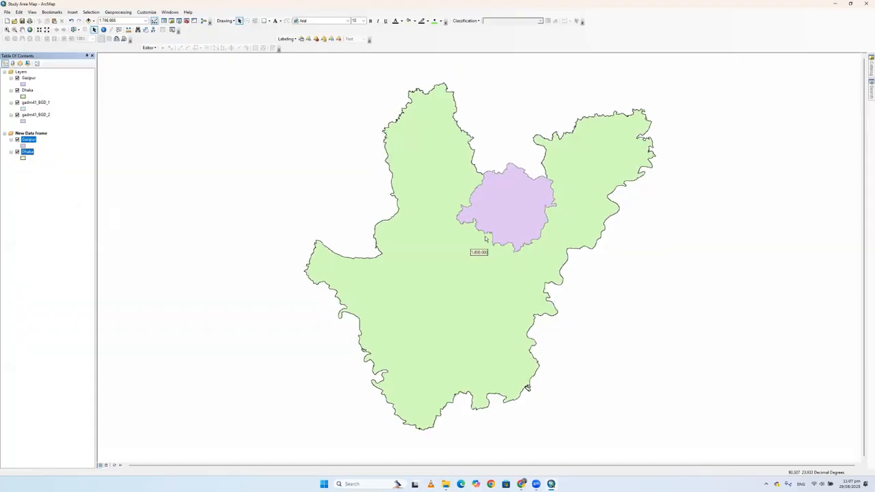
scroll(485, 237, down, 2)
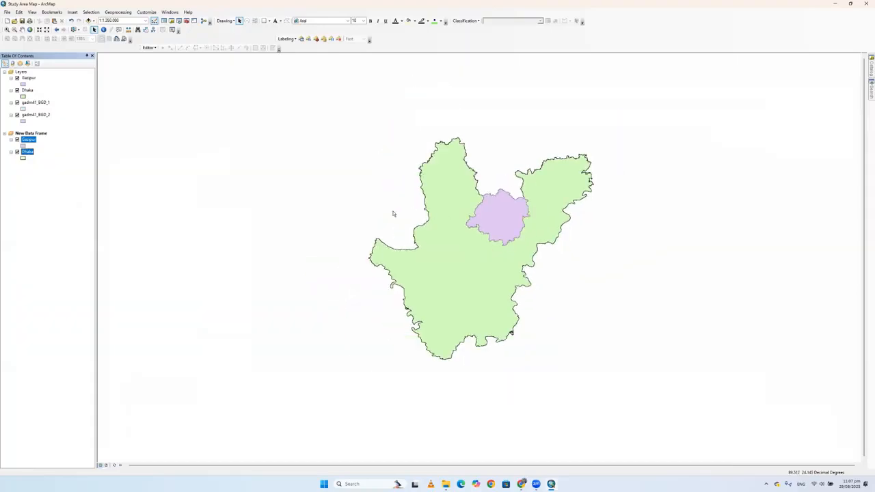
Switch to layout view and place the new data frame below the country data frame, roughly aligned with its left edge
click(106, 466)
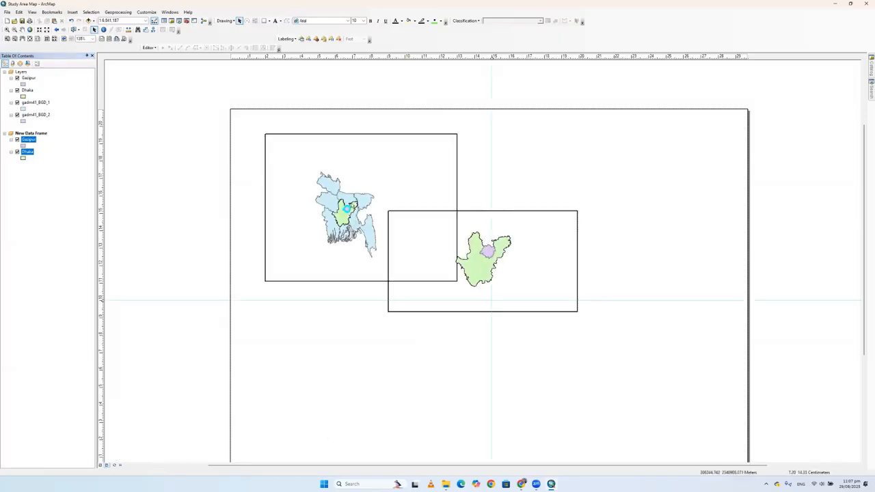
click(502, 216)
drag(502, 217, 380, 335)
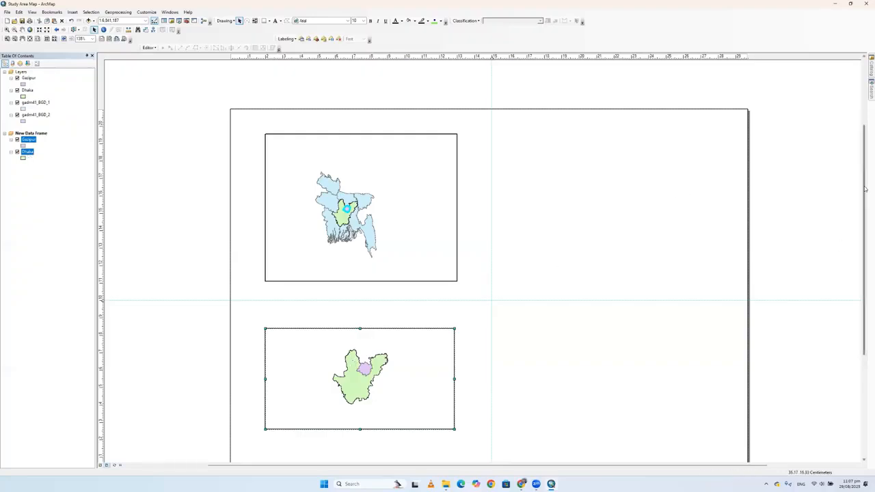
Resize the new data frame on the page by hand to about 11.2 cm wide and 7.2 cm high
drag(866, 191, 865, 230)
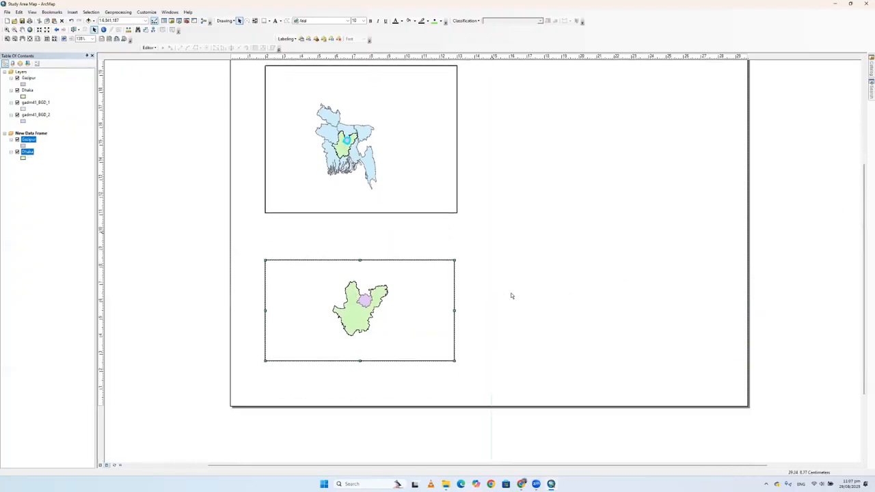
scroll(424, 264, up, 3)
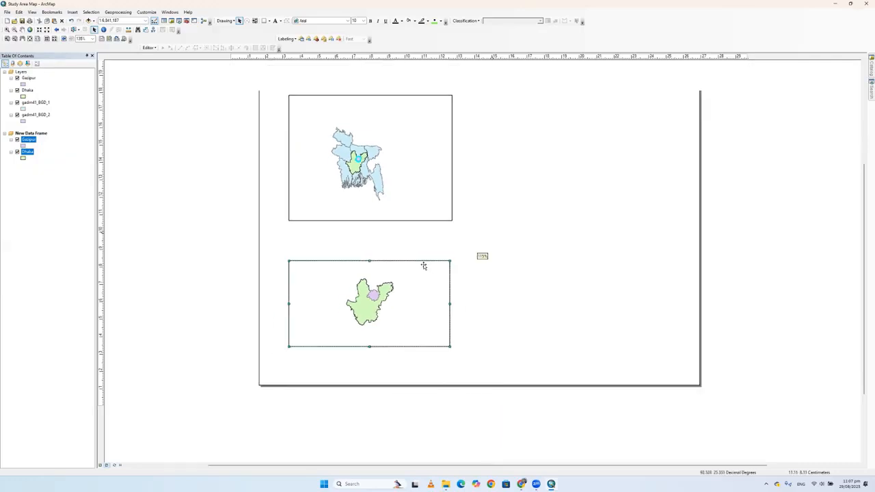
scroll(444, 138, up, 2)
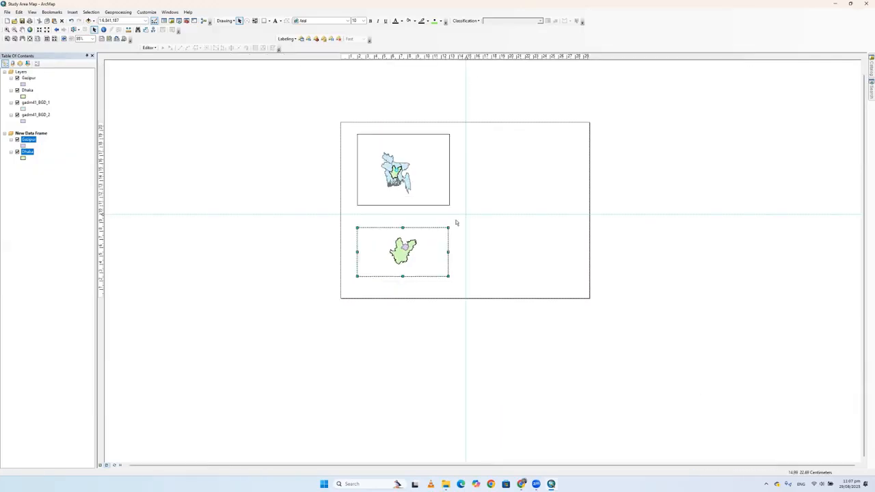
drag(357, 252, 357, 251)
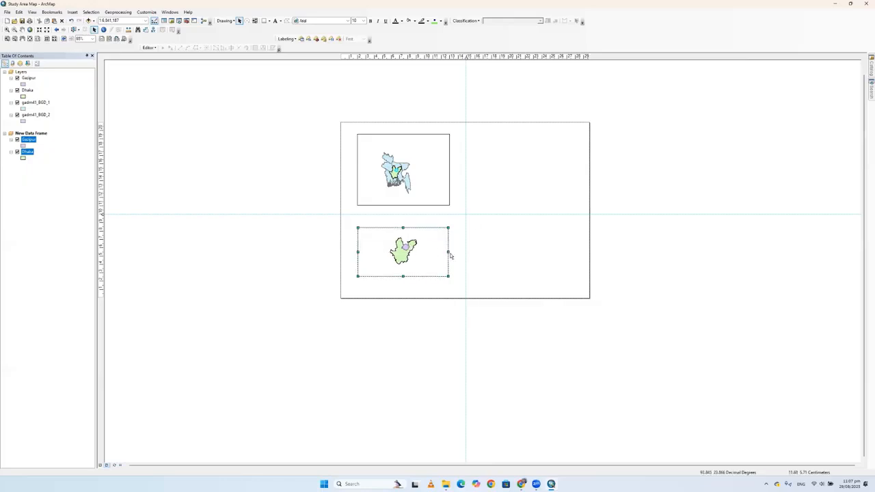
drag(448, 251, 450, 253)
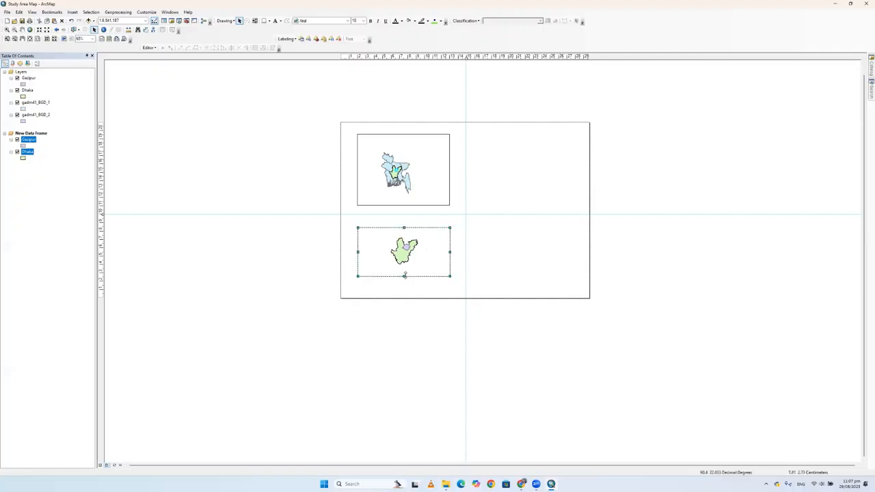
drag(404, 277, 405, 285)
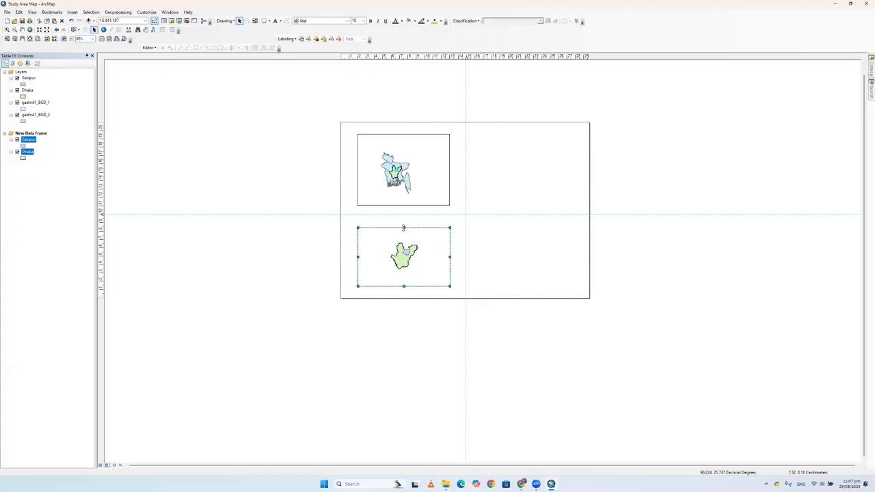
drag(403, 228, 404, 225)
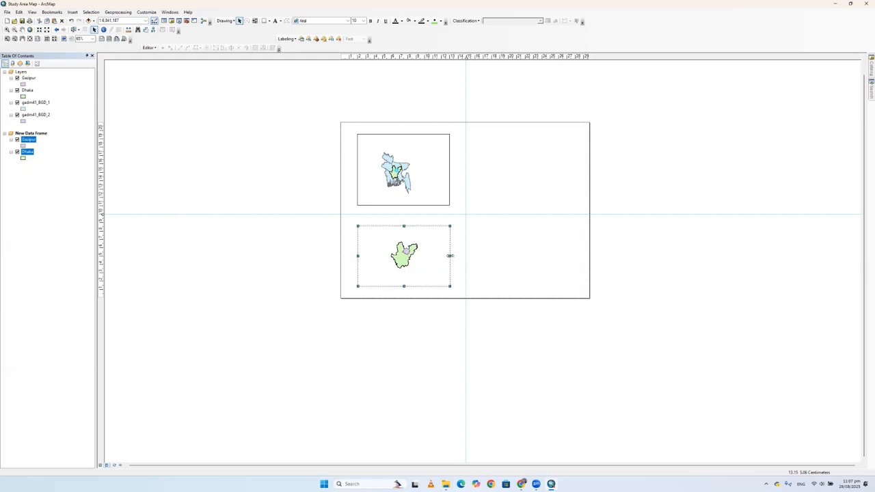
drag(451, 256, 453, 256)
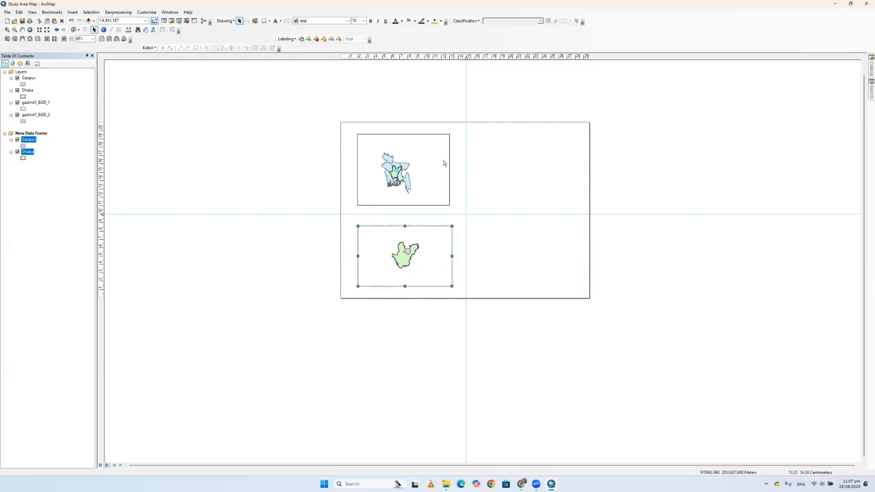
Copy the width value from the country data frame's size and position properties
scroll(443, 162, down, 1)
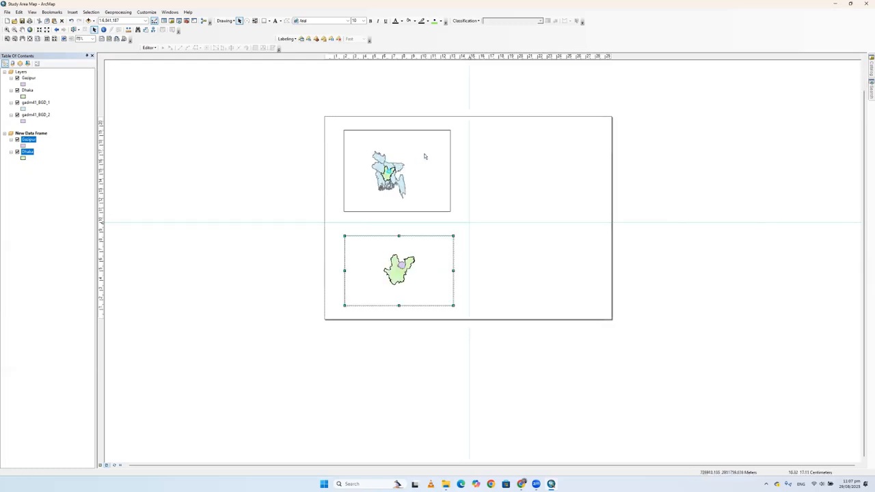
scroll(424, 159, down, 1)
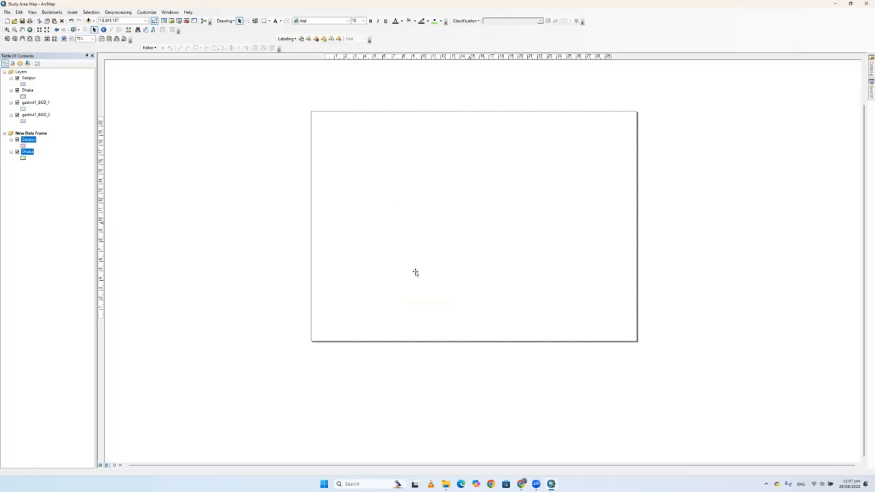
right_click(424, 160)
click(417, 149)
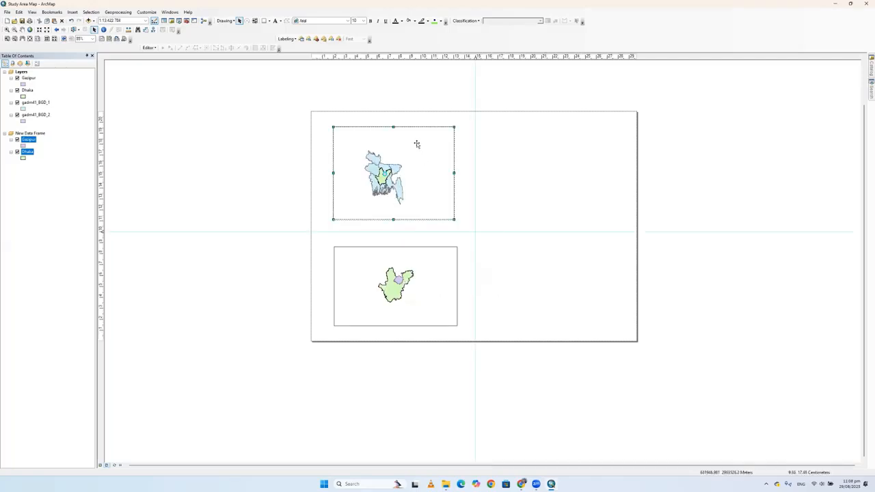
right_click(417, 147)
click(464, 272)
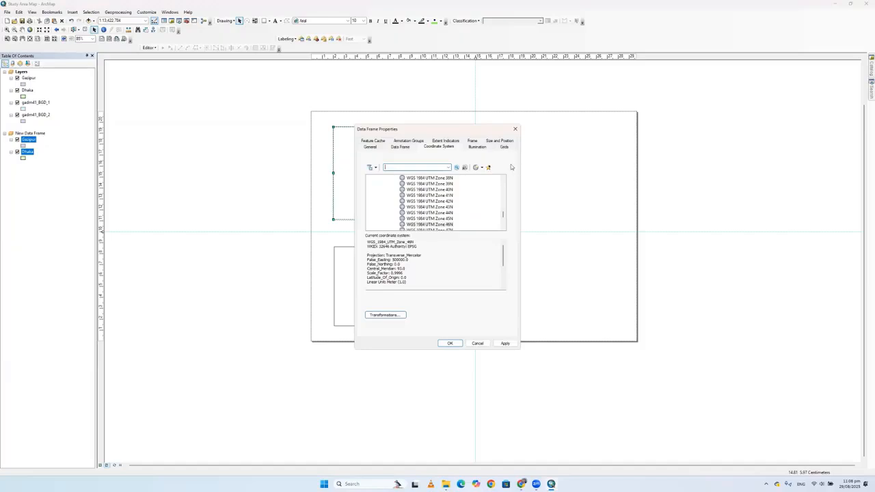
click(502, 143)
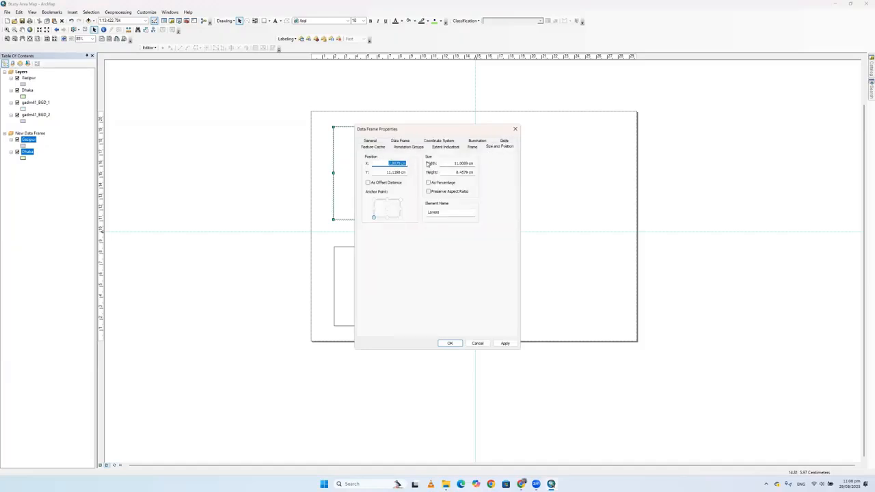
drag(454, 164, 488, 158)
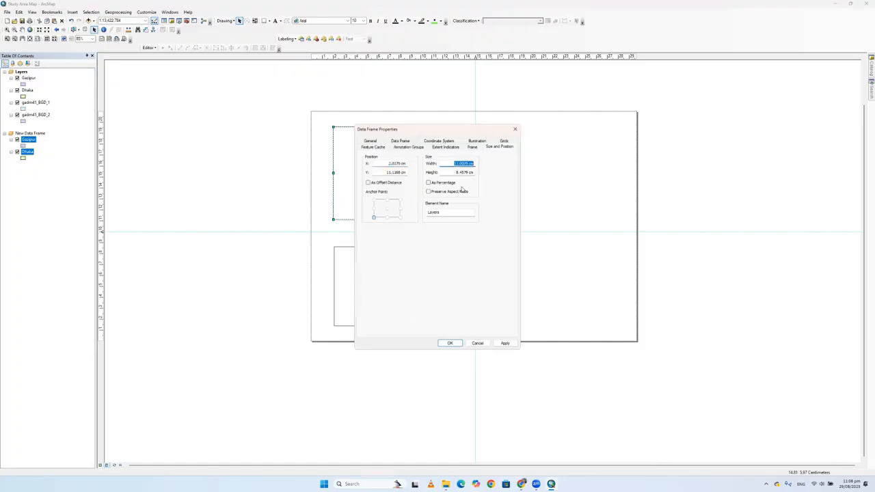
click(514, 128)
Set the width of the new data frame to 11.0089 cm
click(387, 262)
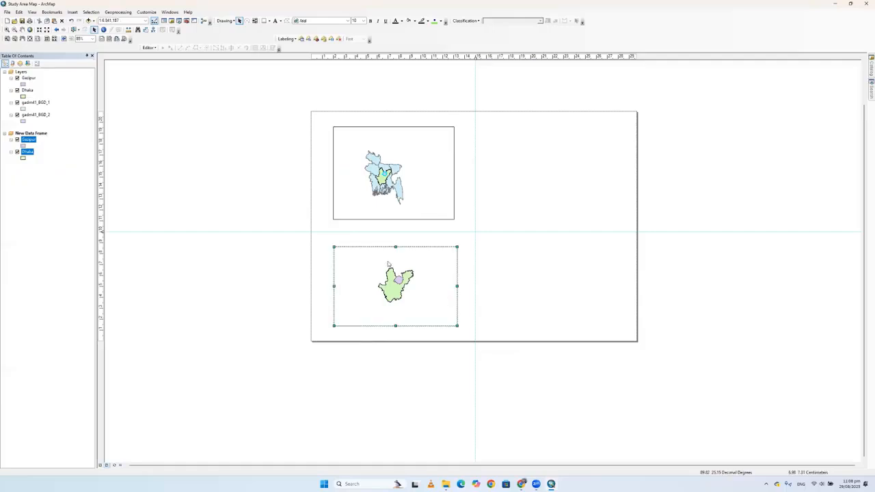
right_click(388, 262)
click(410, 385)
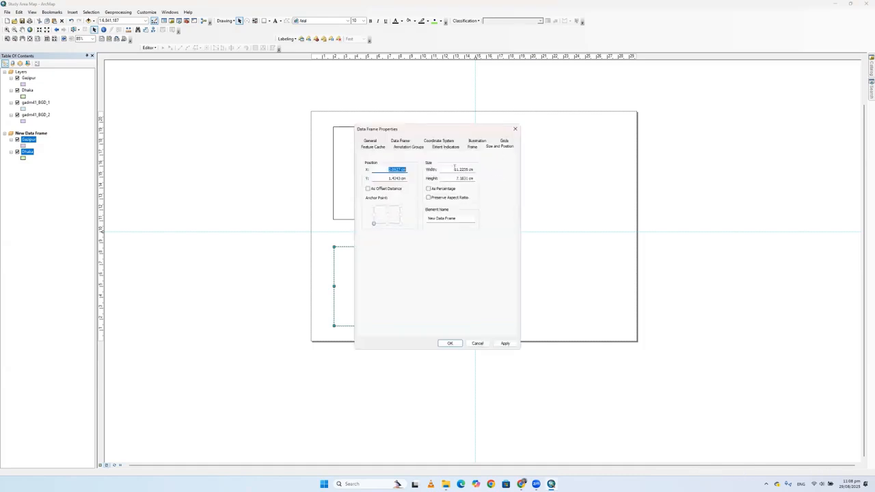
drag(454, 170, 476, 171)
text(11.0089)
click(450, 343)
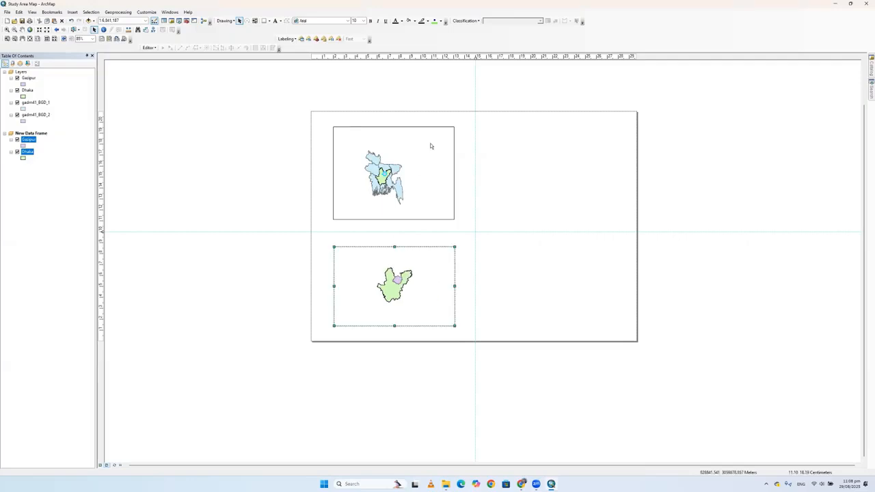
Copy the height value from the country data frame's size and position properties
click(430, 145)
right_click(430, 145)
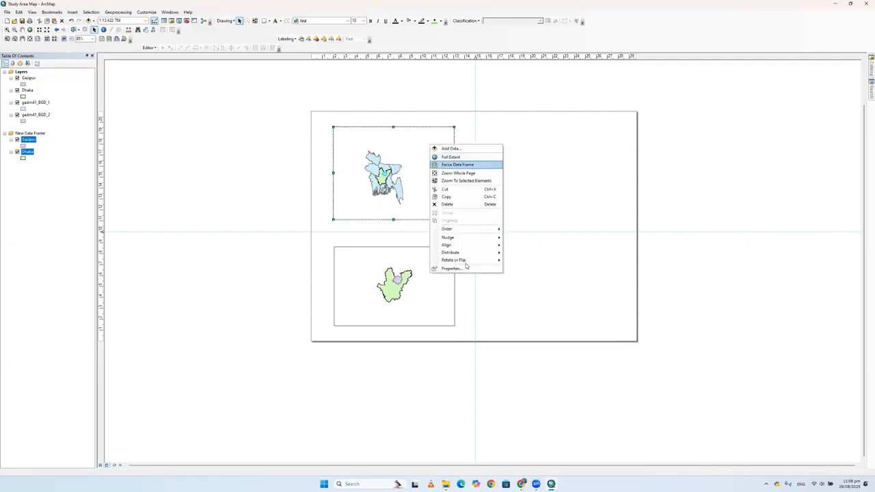
click(465, 268)
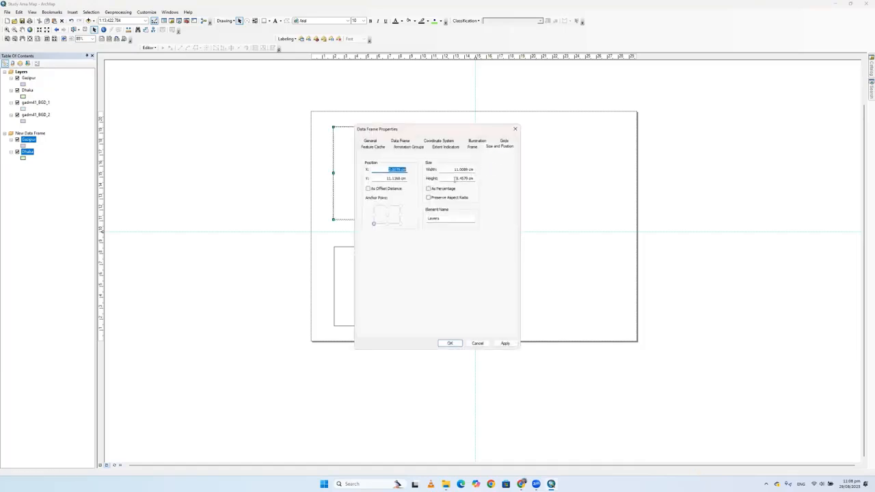
drag(455, 178, 478, 179)
click(515, 128)
Set the height of the new data frame to 8.4579 cm
click(363, 270)
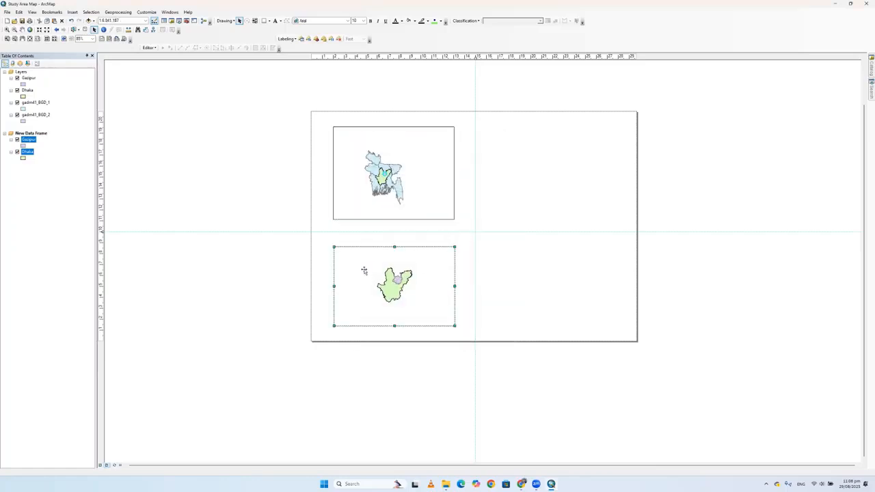
right_click(365, 270)
click(386, 393)
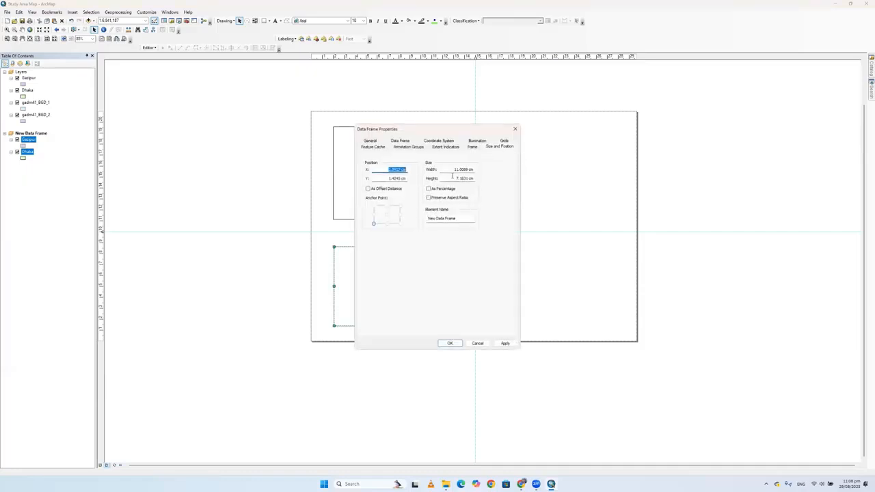
drag(452, 177, 483, 183)
click(450, 342)
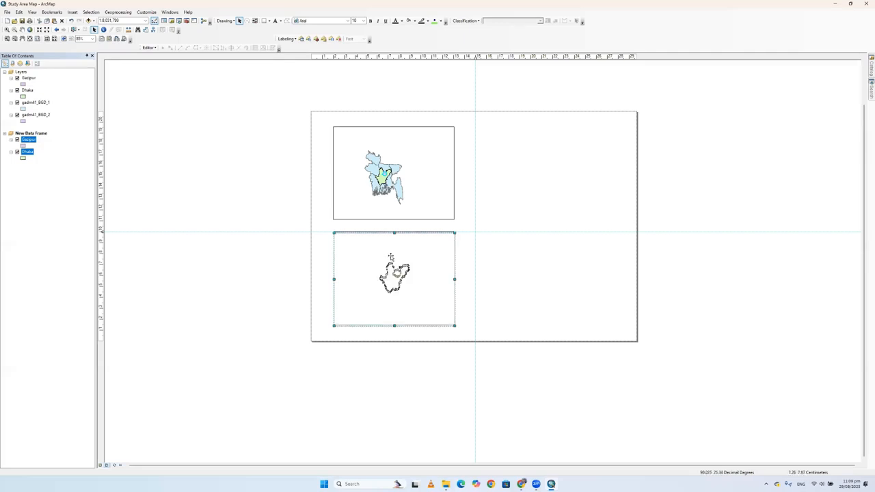
Move the new data frame slightly down the page to widen the gap under the country frame, and select the country frame
drag(391, 256, 393, 251)
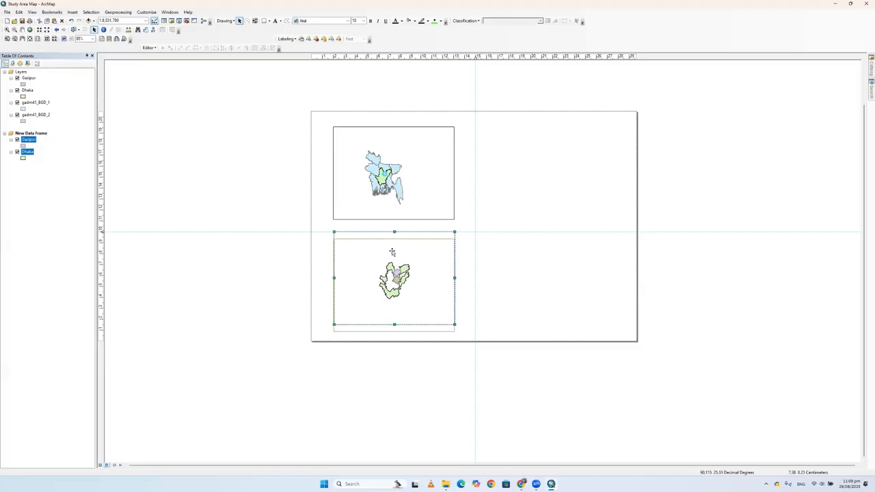
click(418, 147)
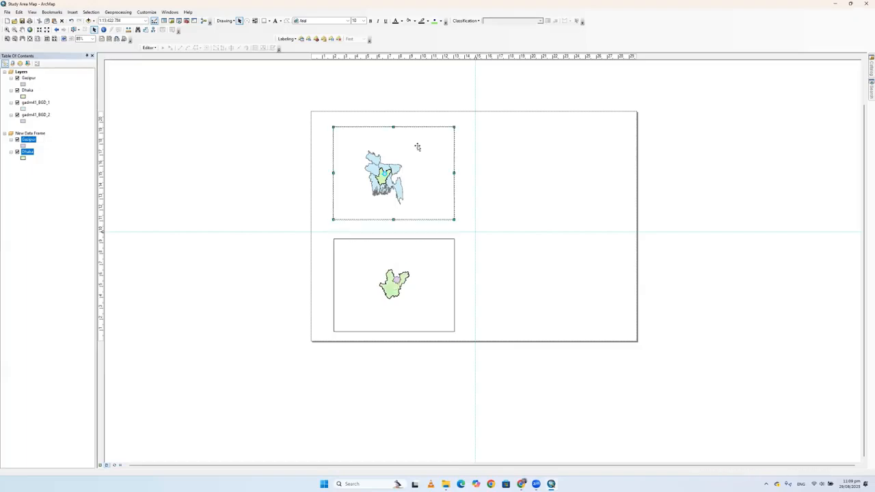
scroll(417, 147, up, 1)
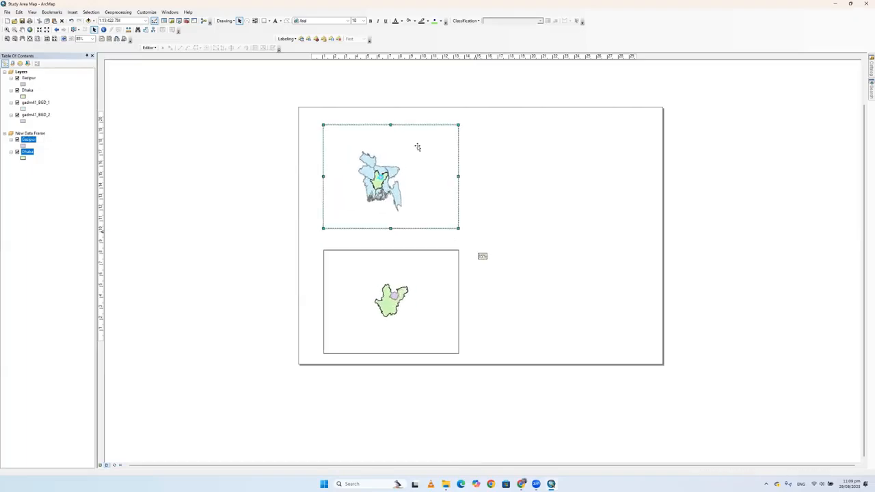
scroll(417, 147, up, 1)
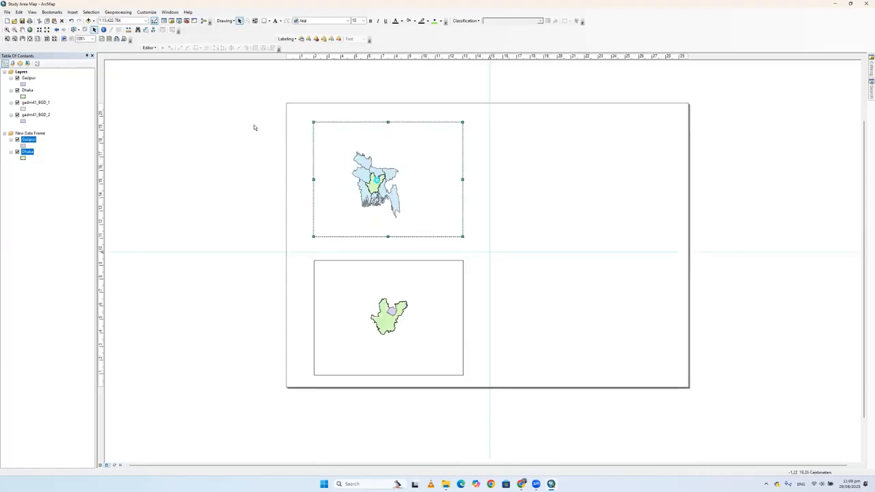
Show the whole layout page and move the horizontal and vertical guides to about the page's centre lines
right_click(220, 93)
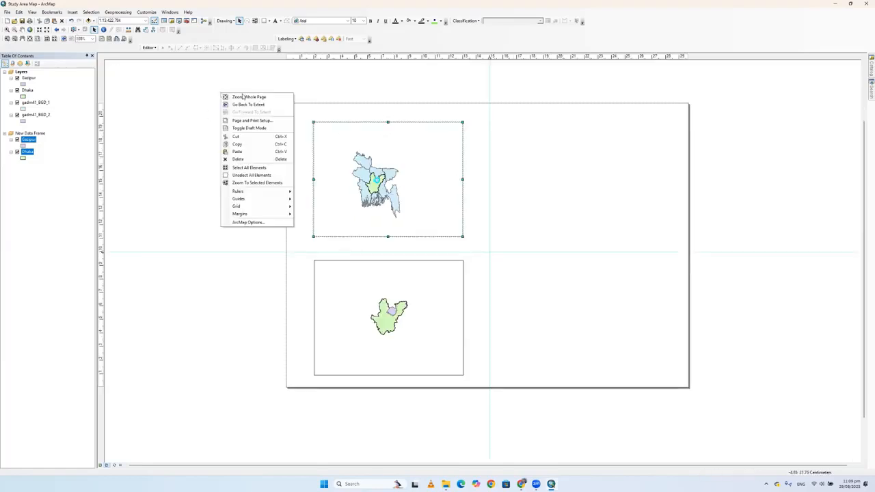
click(243, 96)
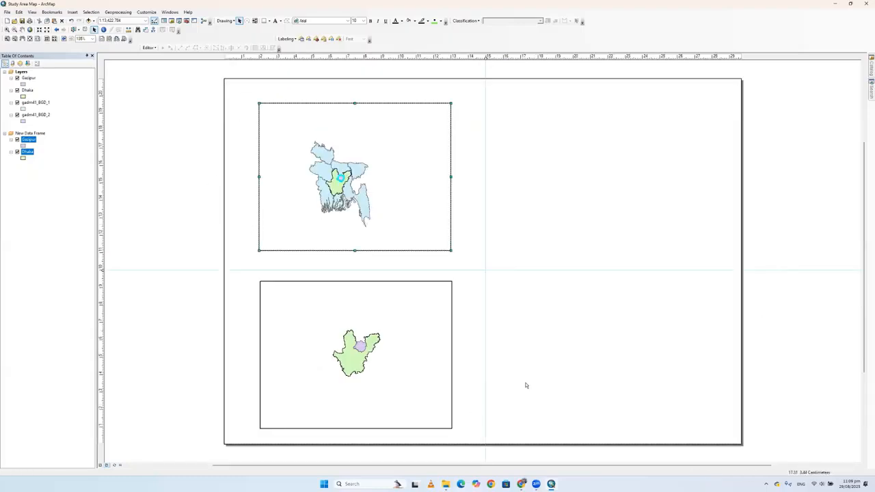
click(101, 270)
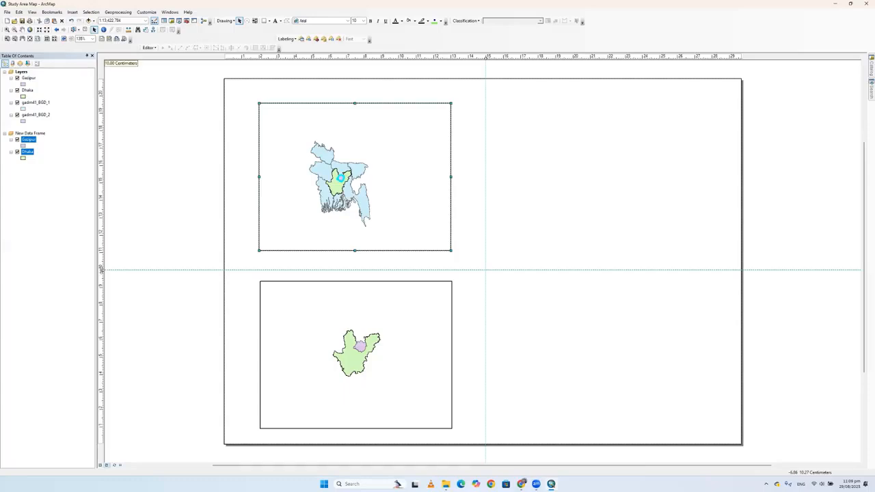
drag(101, 269, 101, 264)
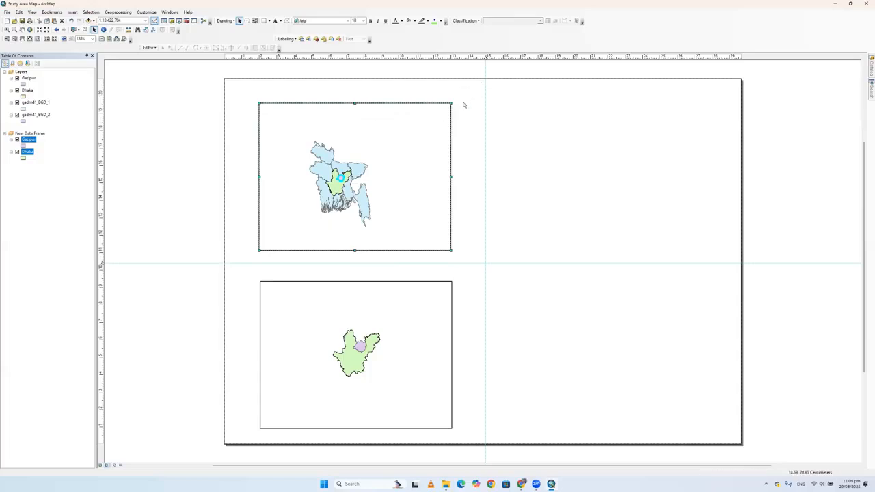
drag(485, 56, 480, 56)
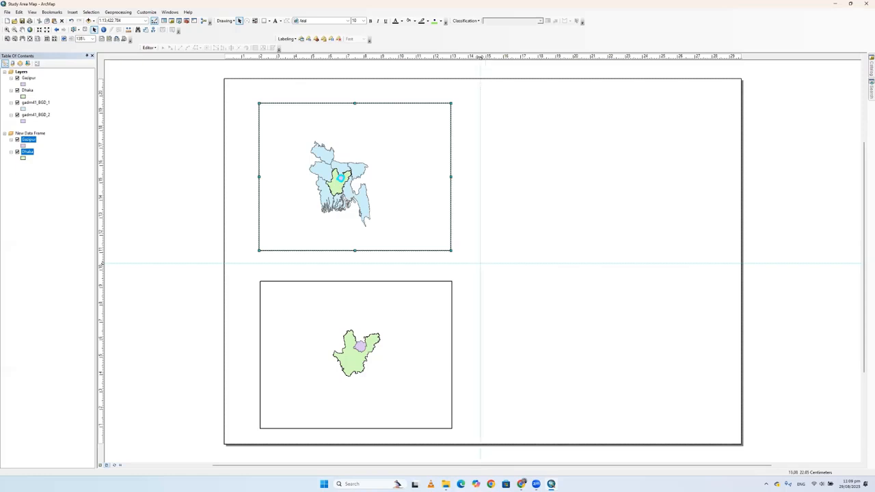
right_click(482, 57)
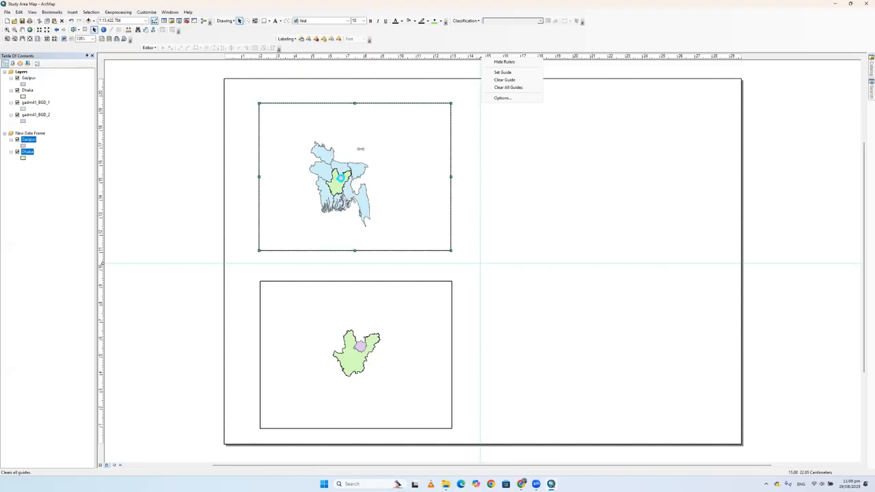
click(360, 150)
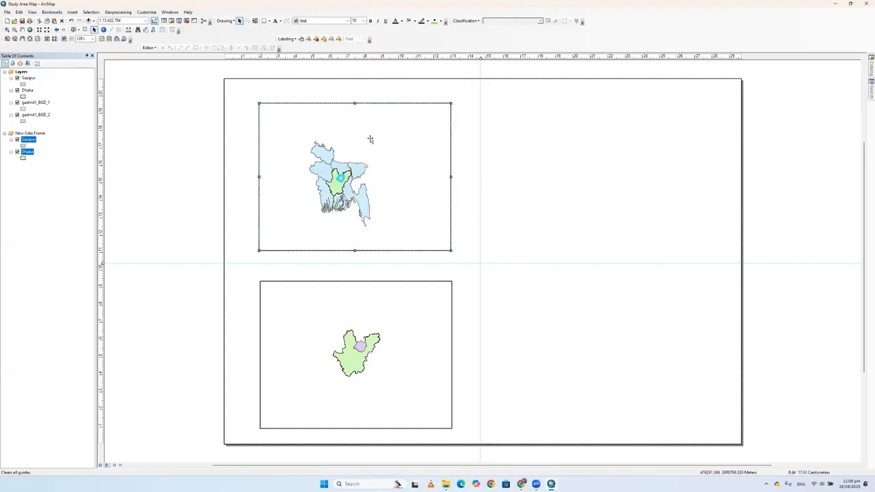
Set both data frames, the Bangladesh map and the Dhaka map, to full extent
right_click(371, 138)
click(387, 150)
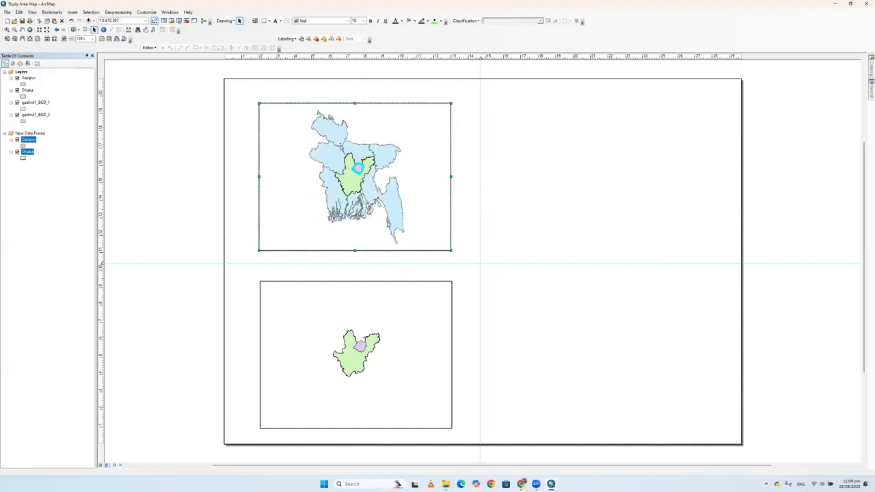
click(316, 312)
right_click(316, 311)
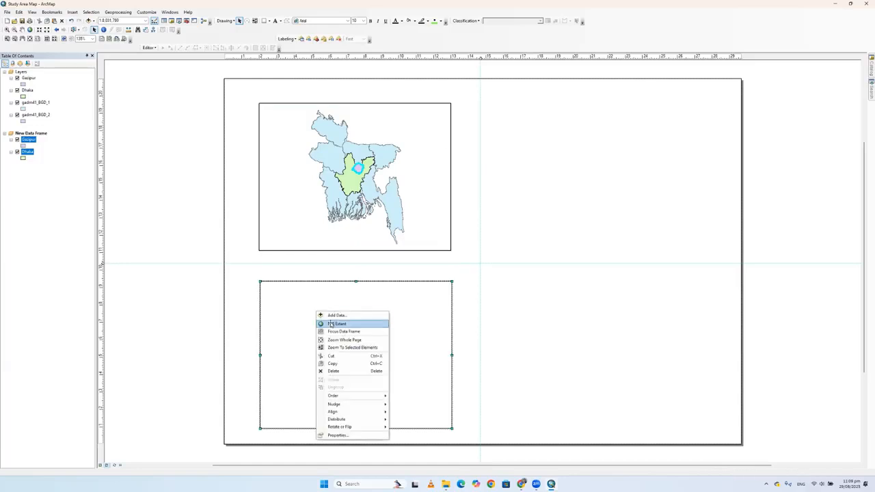
click(330, 324)
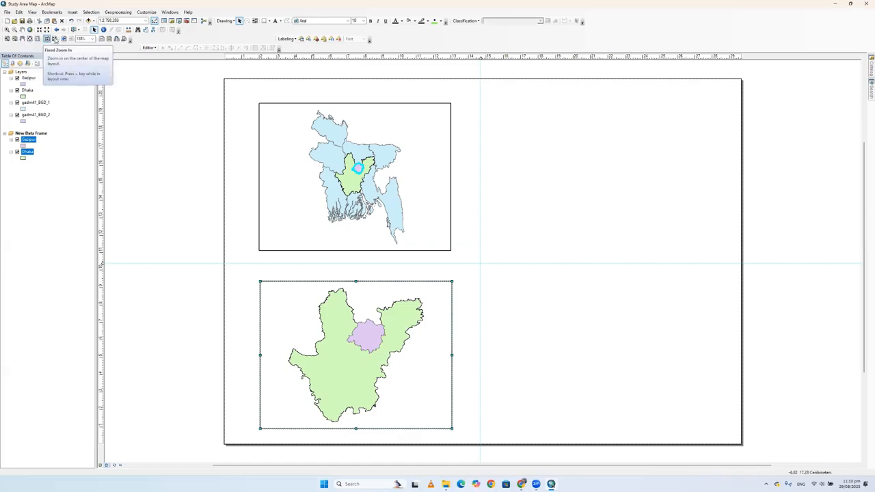
Rescale the Dhaka map in the lower data frame to 1:3,000,000 and pan it toward the frame's centre
click(55, 39)
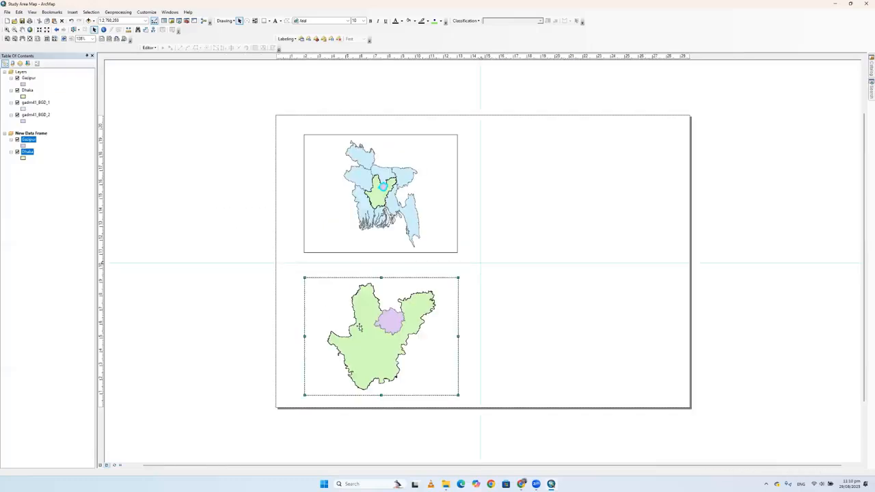
click(54, 39)
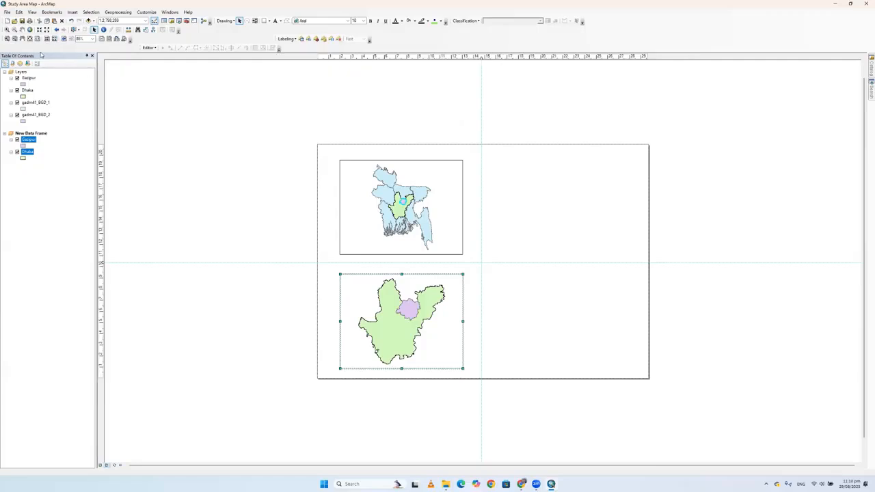
click(7, 30)
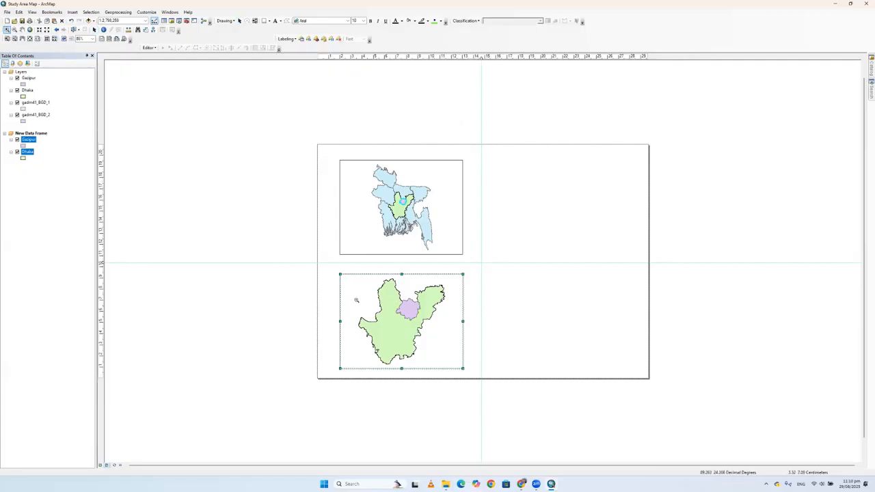
scroll(368, 306, up, 1)
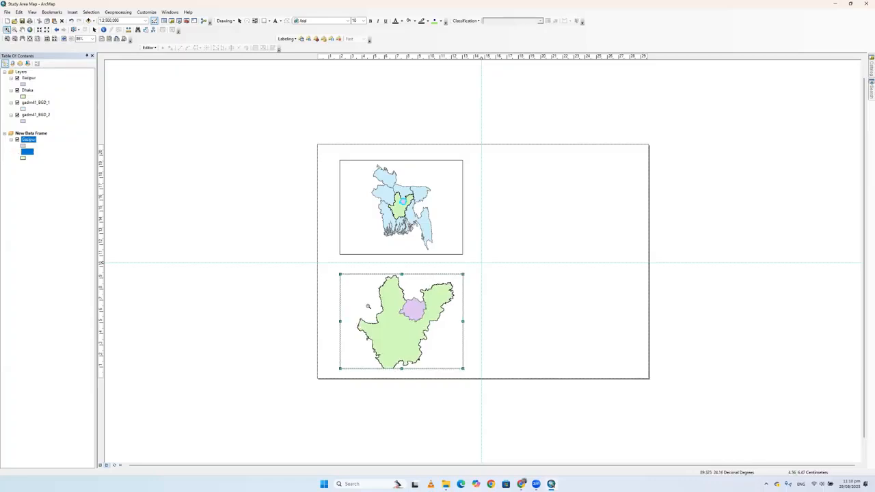
scroll(368, 306, up, 1)
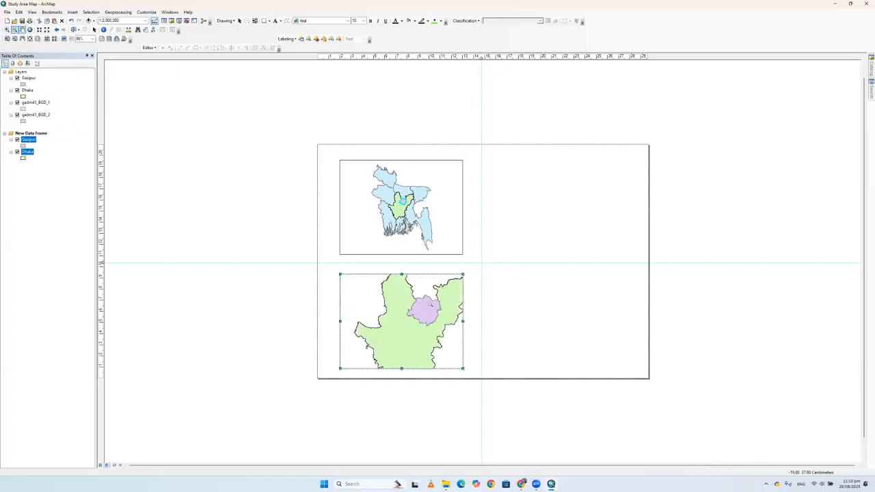
scroll(409, 309, down, 1)
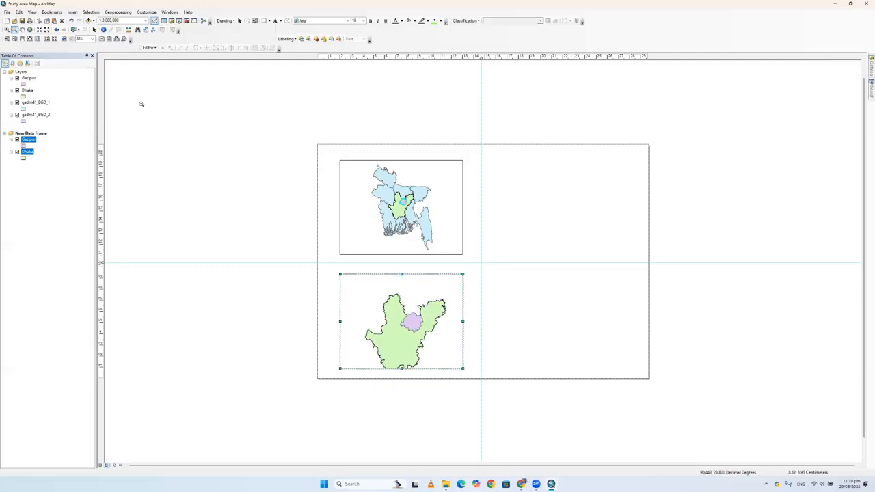
click(21, 30)
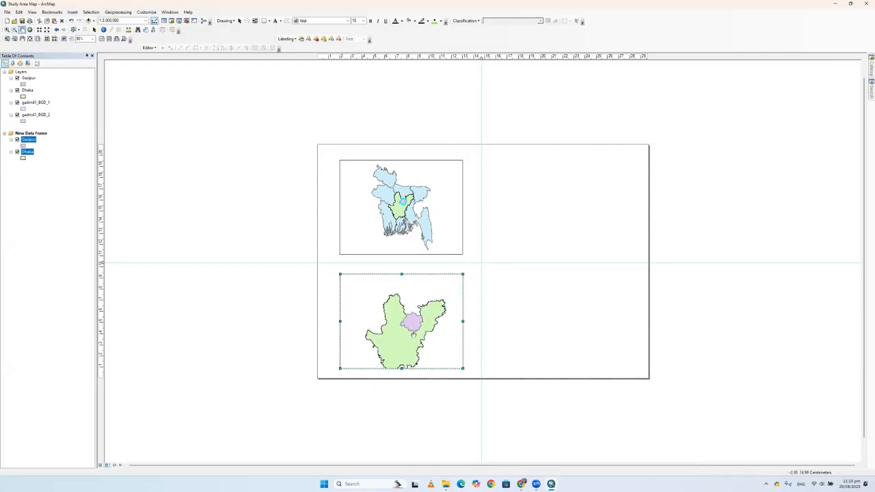
drag(417, 337, 398, 324)
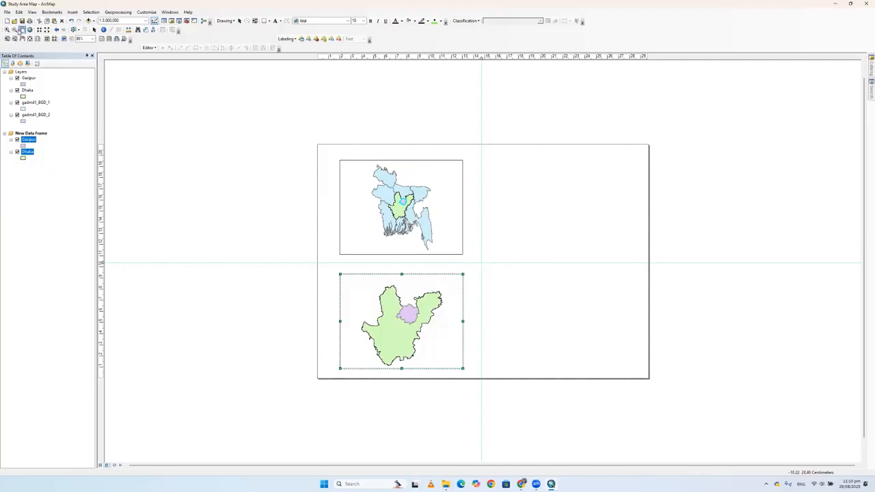
Set the Dhaka map in the lower data frame to a 1:4,000,000 scale and centre it in the frame
click(14, 30)
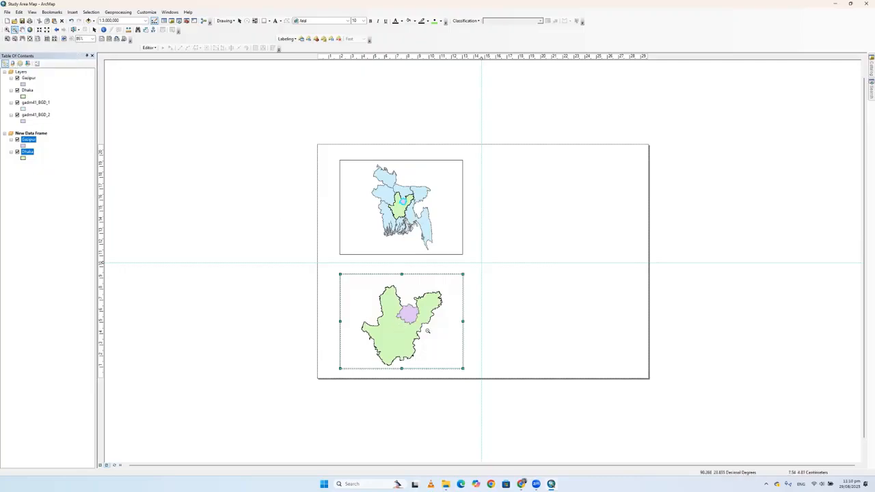
click(427, 331)
click(7, 31)
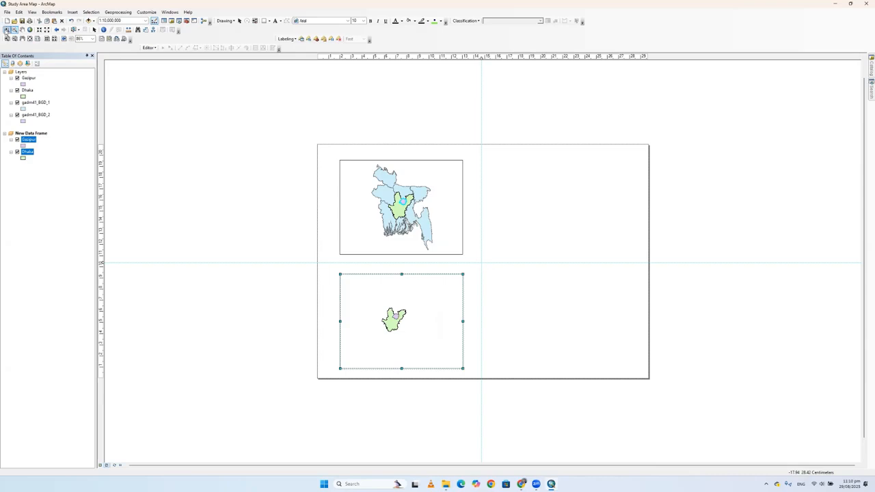
click(416, 295)
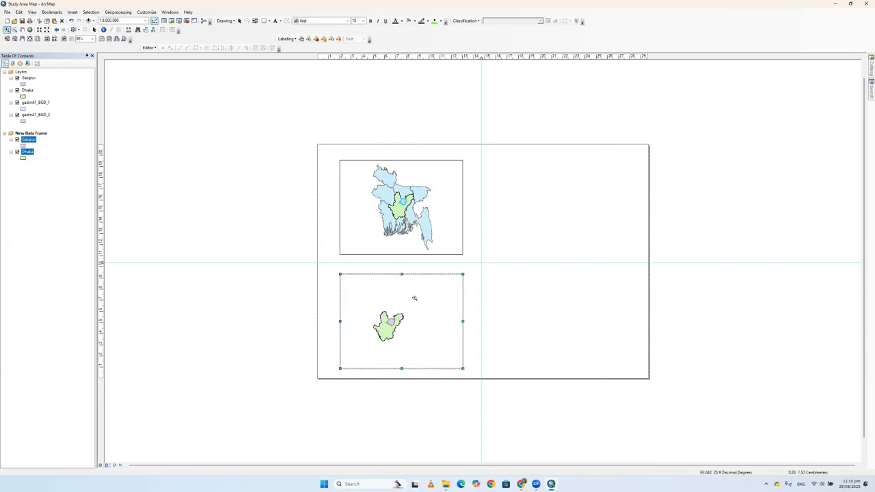
click(385, 325)
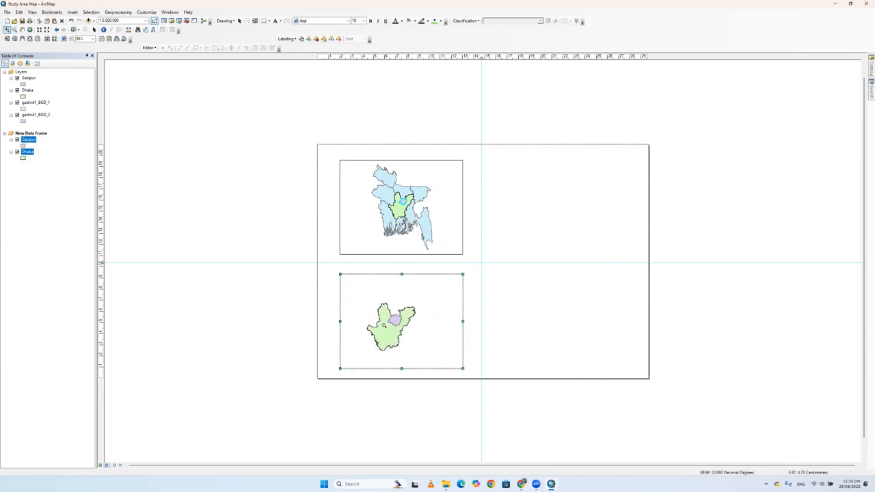
click(383, 326)
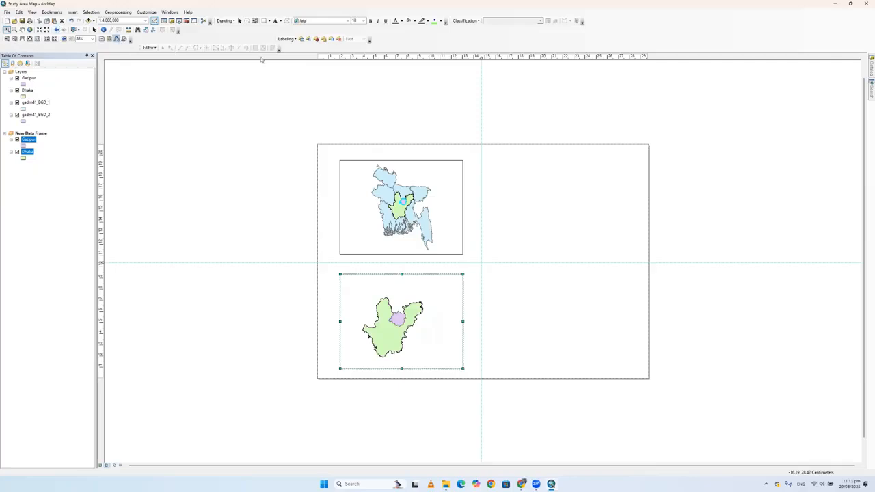
click(22, 30)
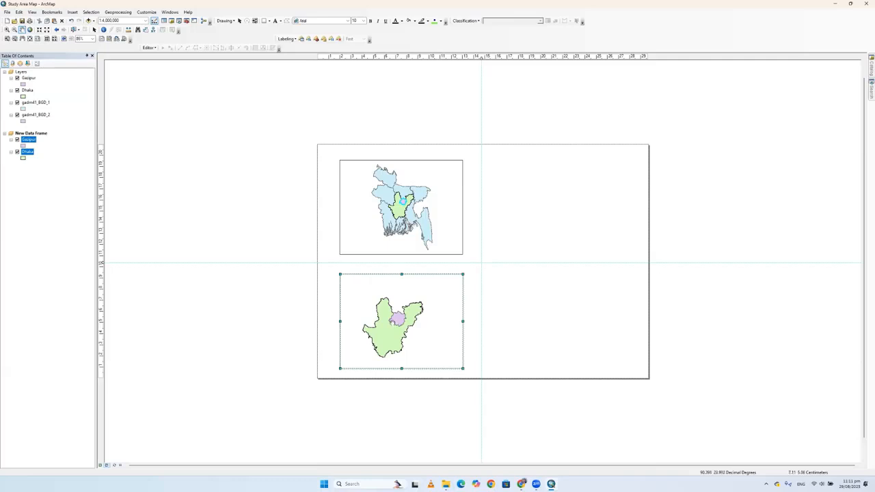
mouse_move(400, 319)
mouse_down()
mouse_move(415, 314)
mouse_move(402, 322)
mouse_up()
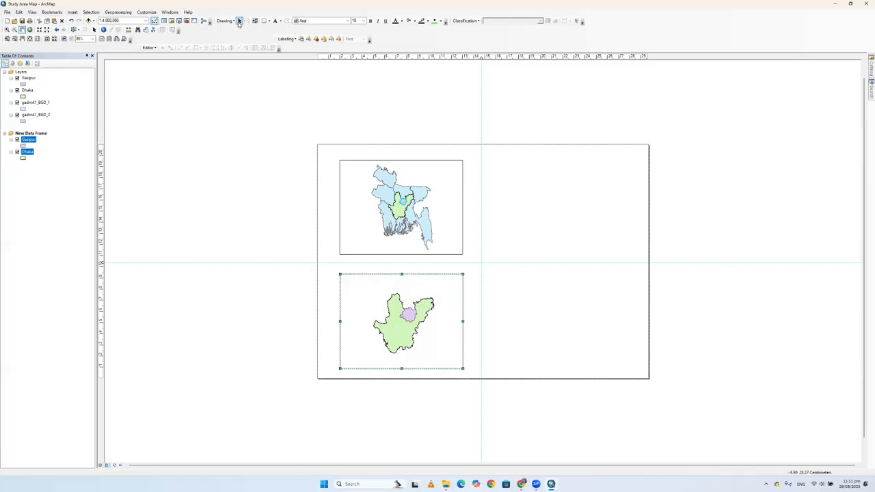
Reselect the lower data frame and pan its Dhaka map slightly to refine its centring
click(94, 29)
double_click(398, 326)
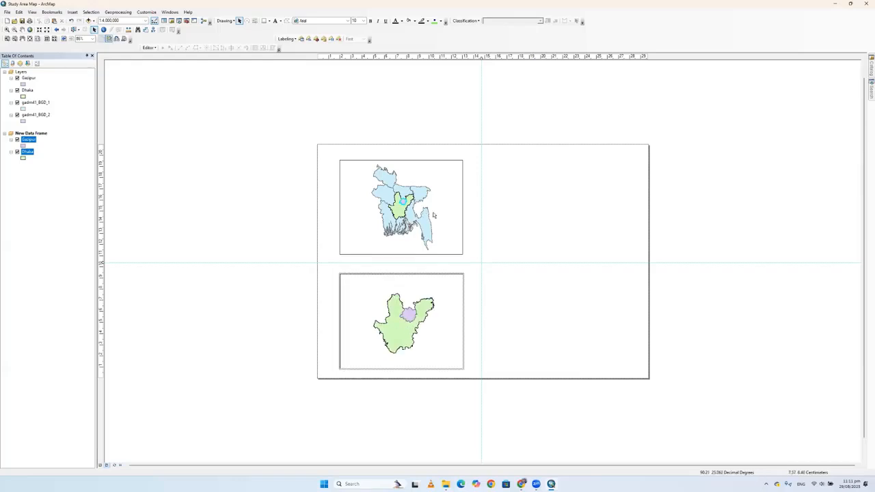
click(614, 209)
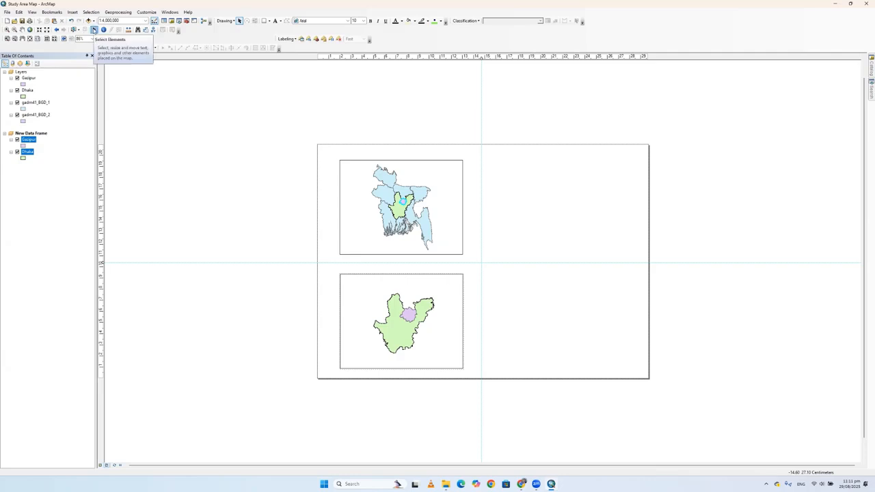
click(447, 171)
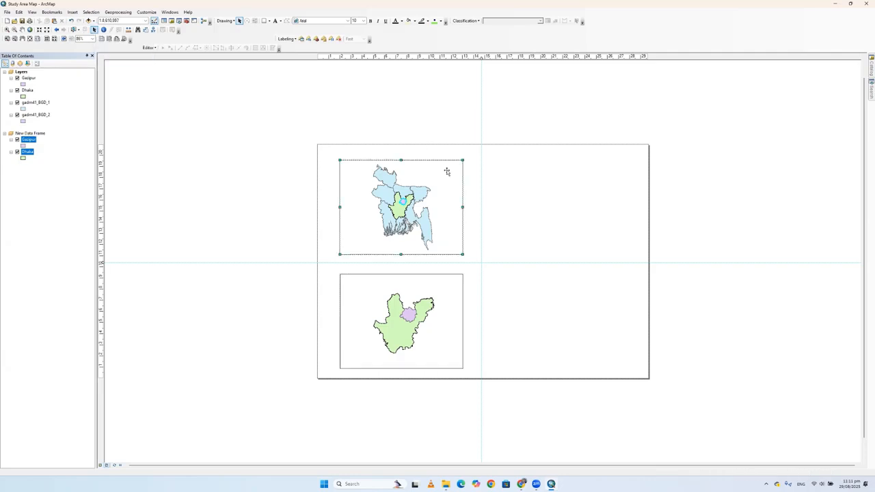
click(616, 153)
click(435, 329)
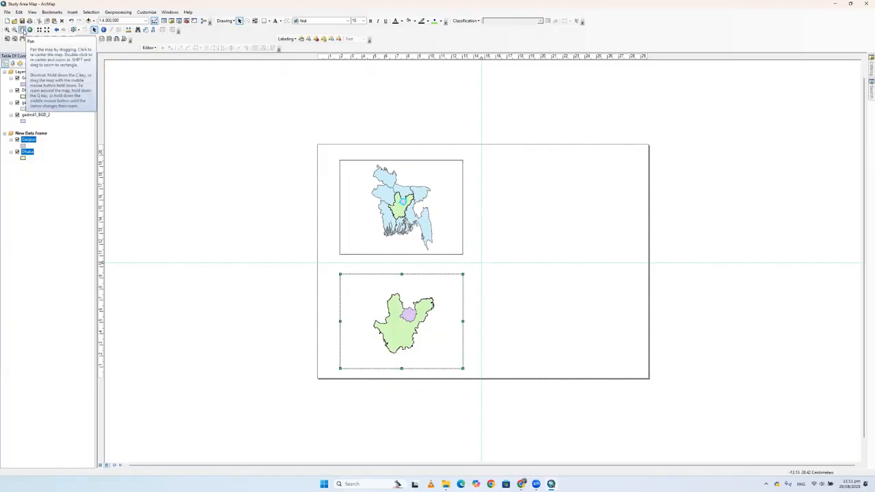
click(22, 31)
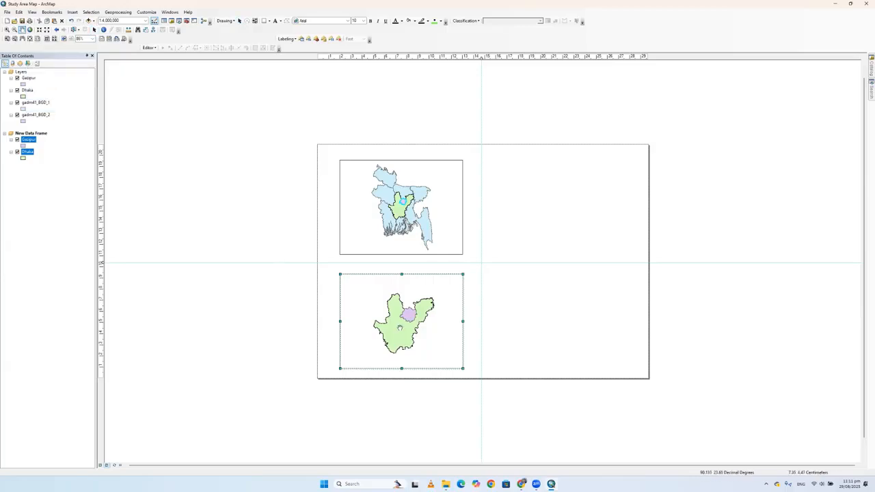
drag(401, 326, 402, 327)
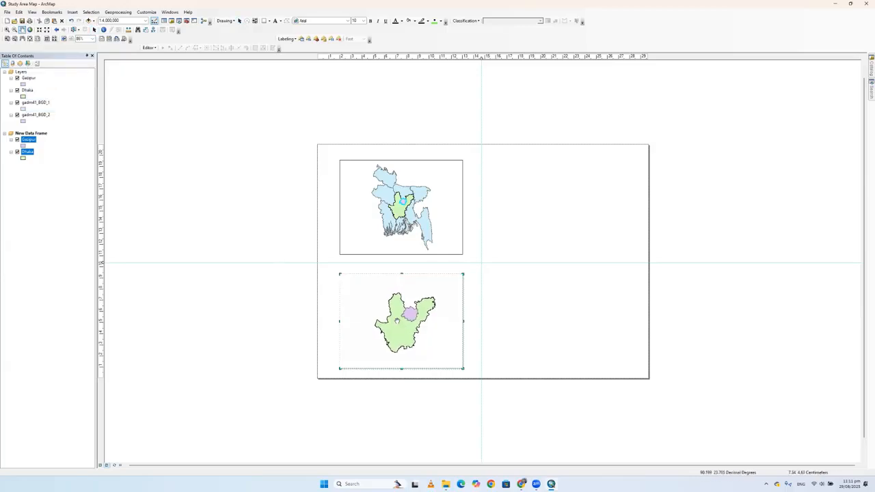
Fit the whole page in view, fine-tune the Dhaka map's position, and select the lower data frame
right_click(240, 107)
click(261, 111)
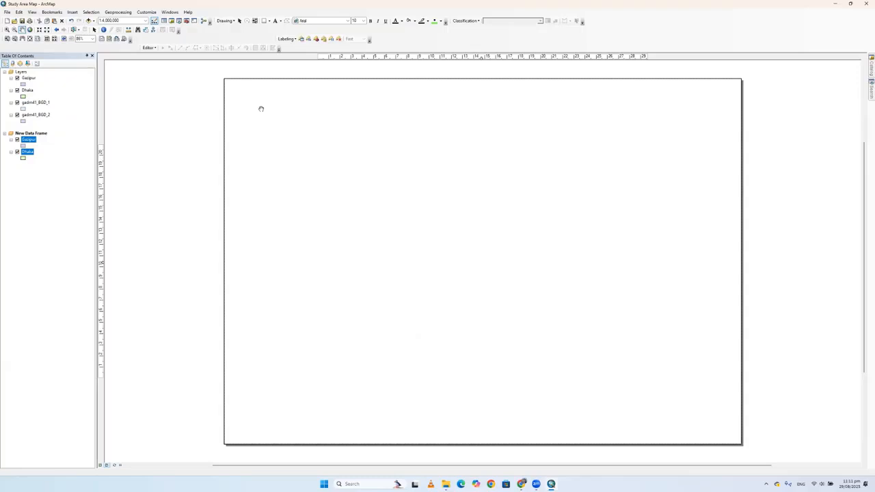
mouse_move(359, 371)
mouse_down()
mouse_move(344, 365)
mouse_move(359, 372)
mouse_up()
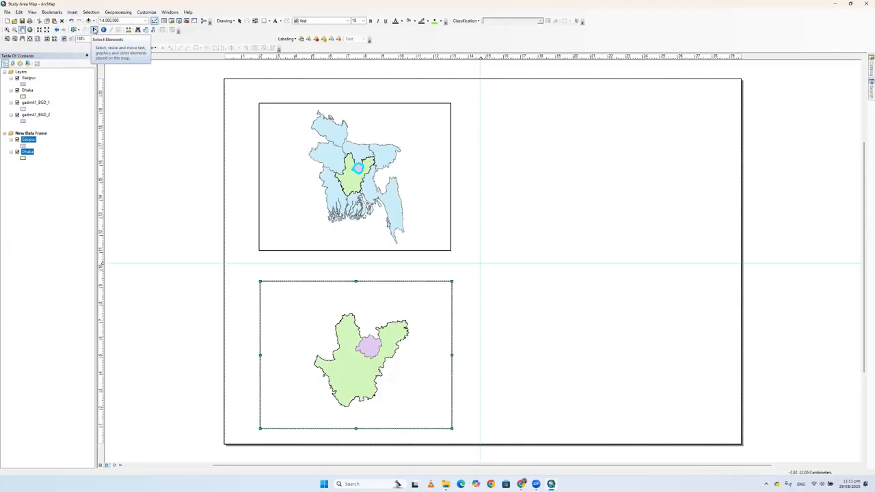
click(94, 30)
click(265, 186)
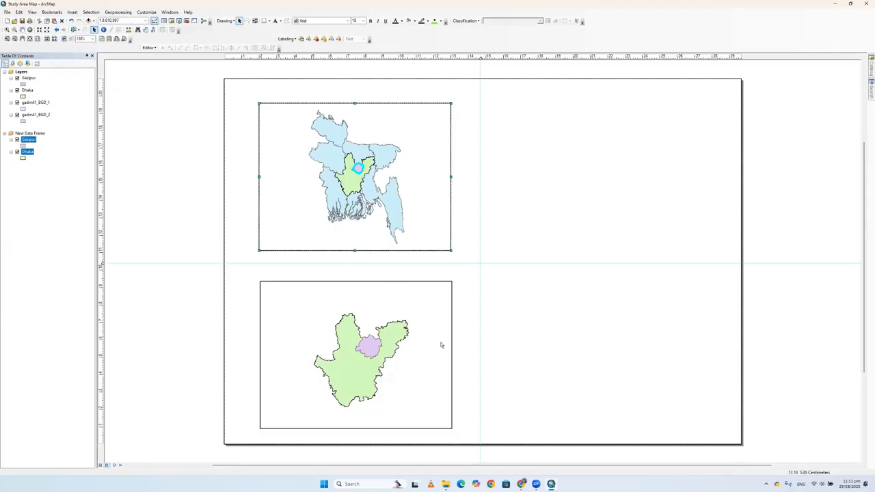
click(404, 307)
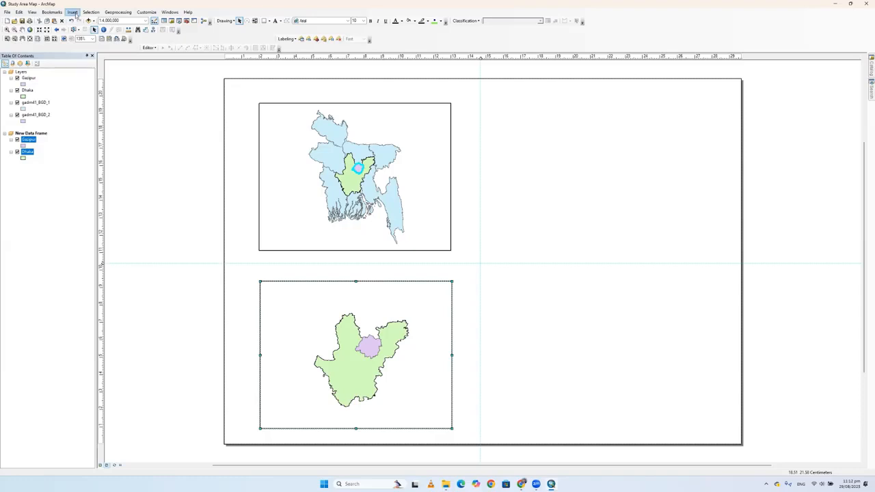
Switch to data view and insert a new, empty data frame for the Gazipur map
click(101, 465)
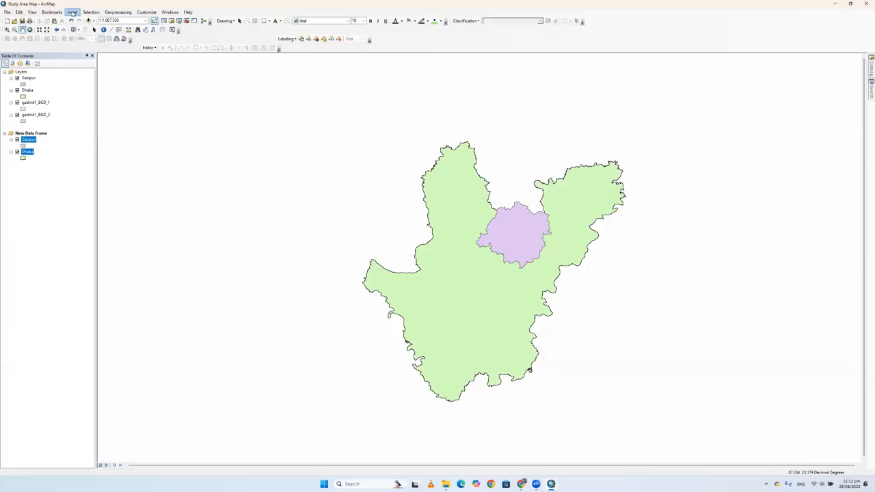
click(72, 13)
click(80, 22)
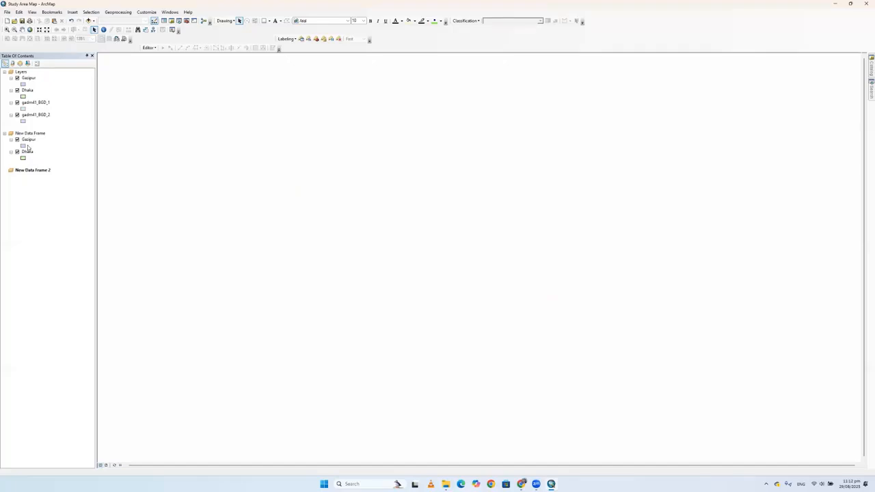
Copy the Gazipur layer from New Data Frame and paste it into New Data Frame 2
click(28, 140)
right_click(28, 140)
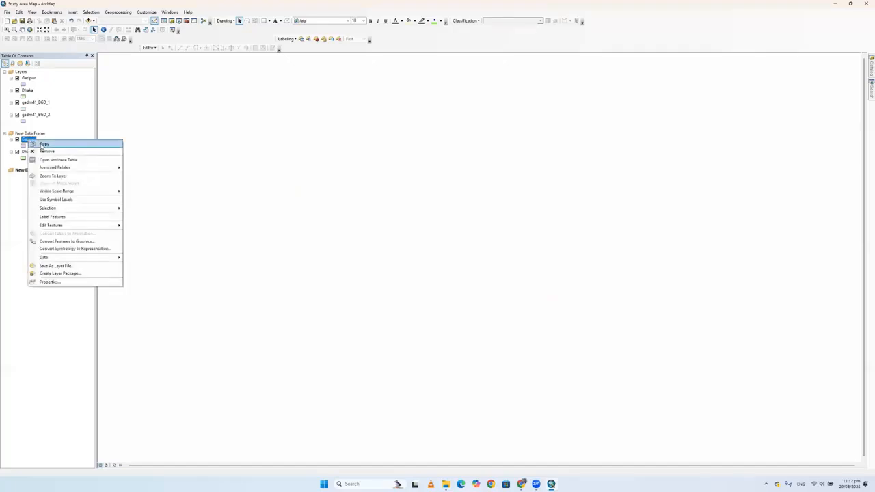
key(Escape)
click(37, 171)
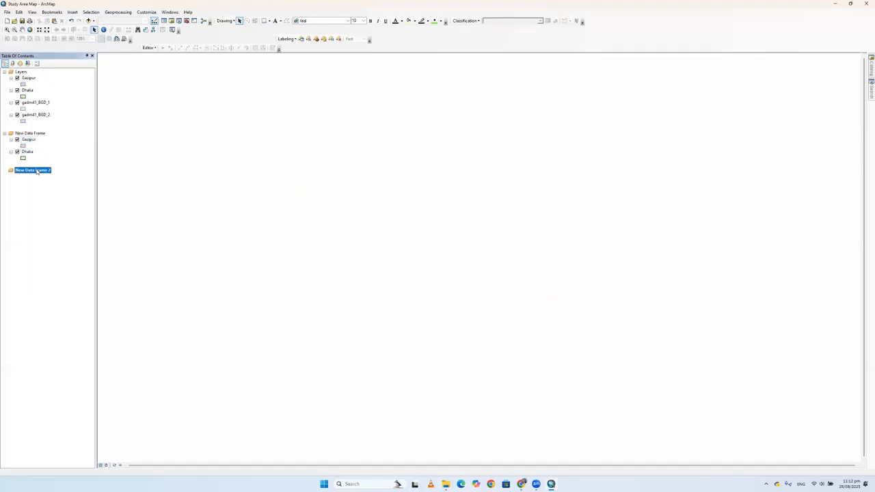
right_click(36, 171)
click(62, 203)
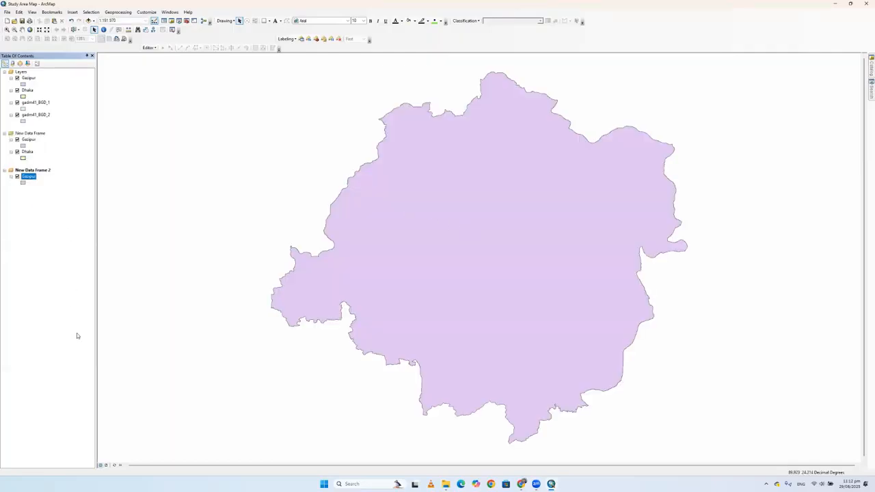
In layout view, move the Gazipur data frame to the page's right half and stretch its height to match the two left frames
click(106, 466)
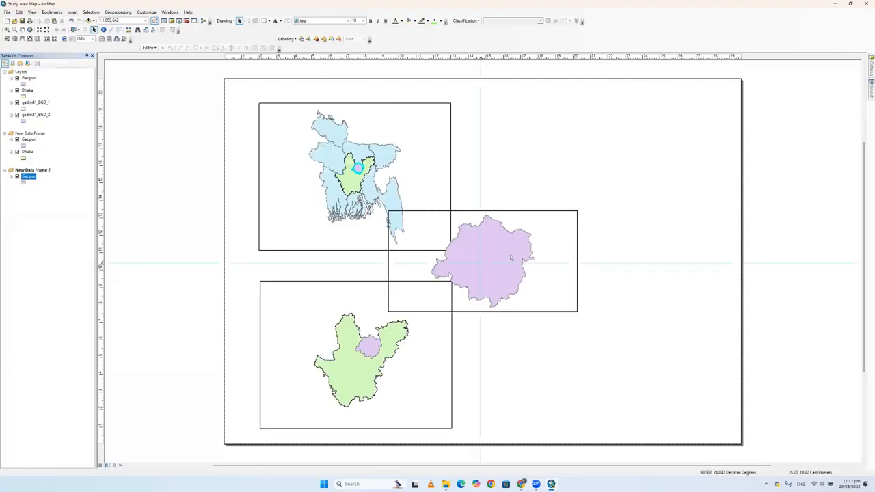
drag(540, 218, 660, 214)
drag(626, 217, 596, 104)
drag(616, 413, 616, 432)
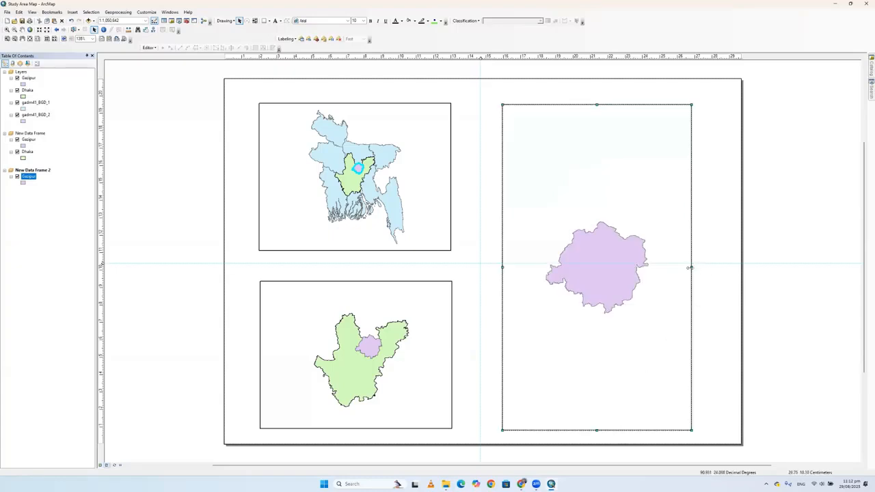
Widen the Gazipur data frame on both sides, adjusting its lower edge, and zoom its map to full extent
drag(695, 268, 714, 272)
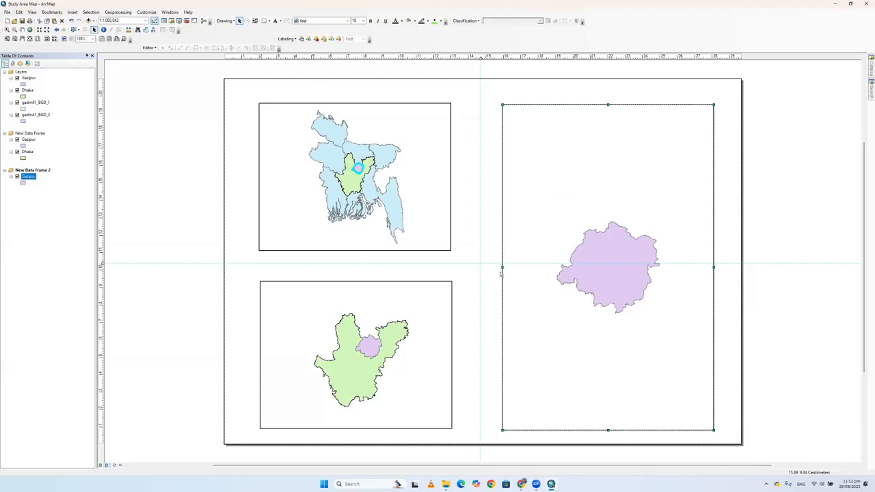
drag(503, 268, 499, 267)
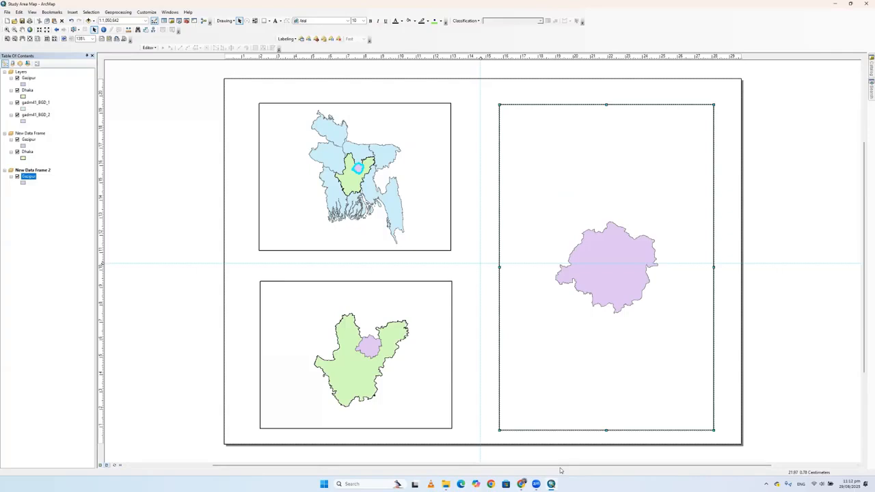
drag(607, 430, 606, 429)
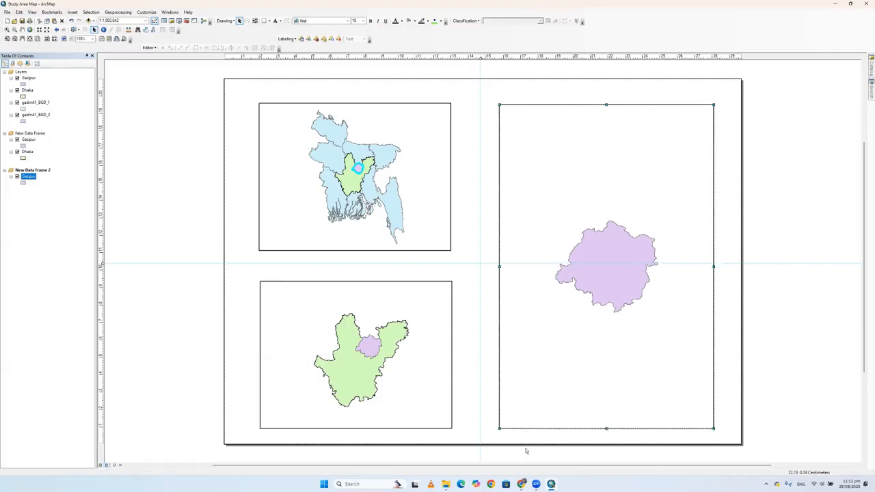
drag(606, 429, 607, 431)
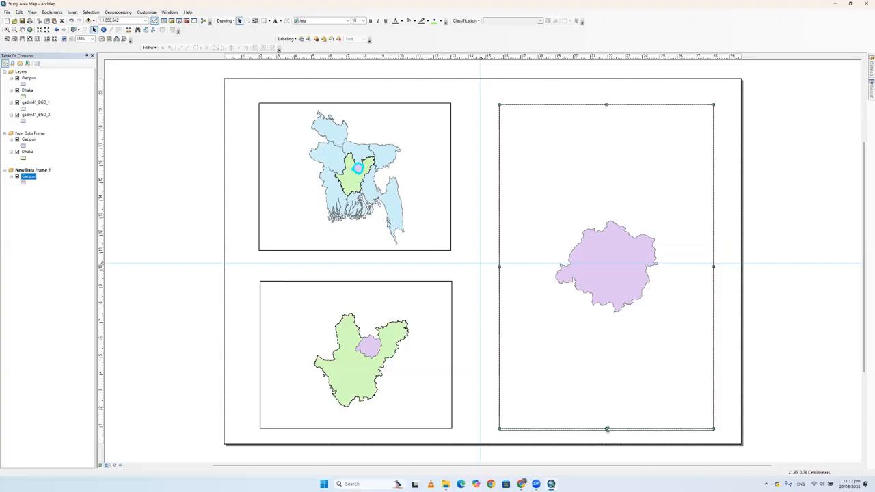
right_click(597, 132)
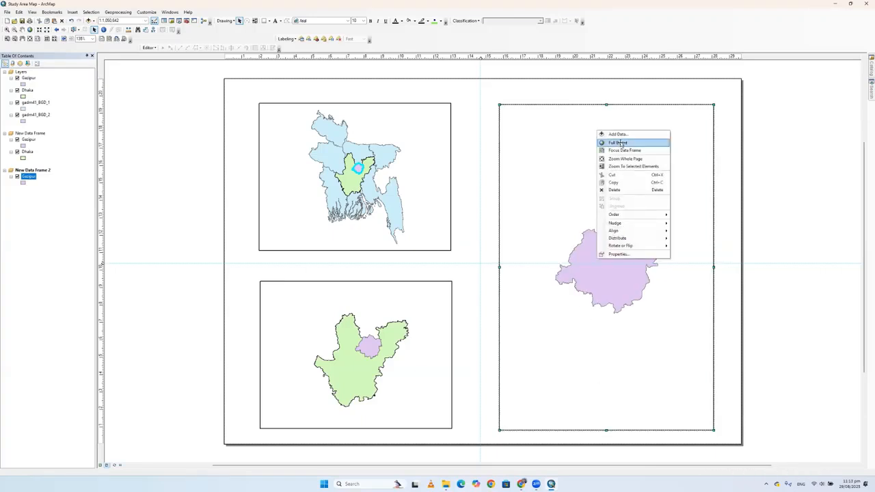
click(620, 144)
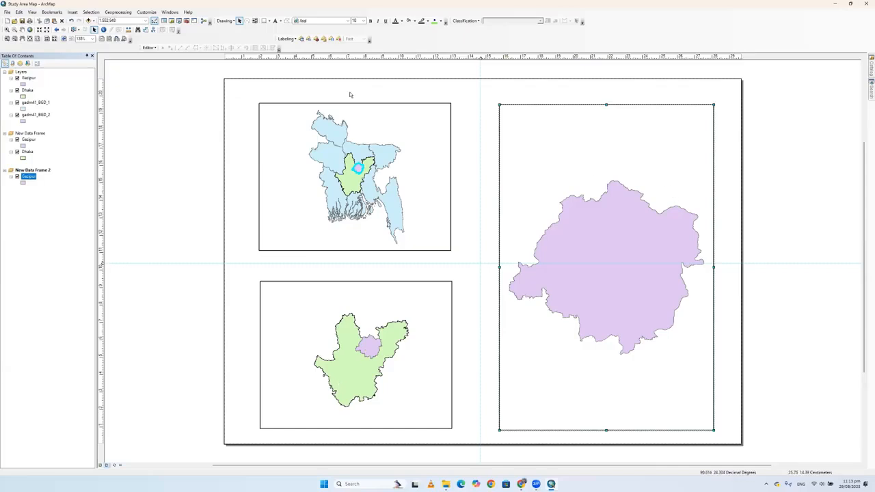
Select the Bangladesh data frame and insert the title "Bangladesh"
click(275, 118)
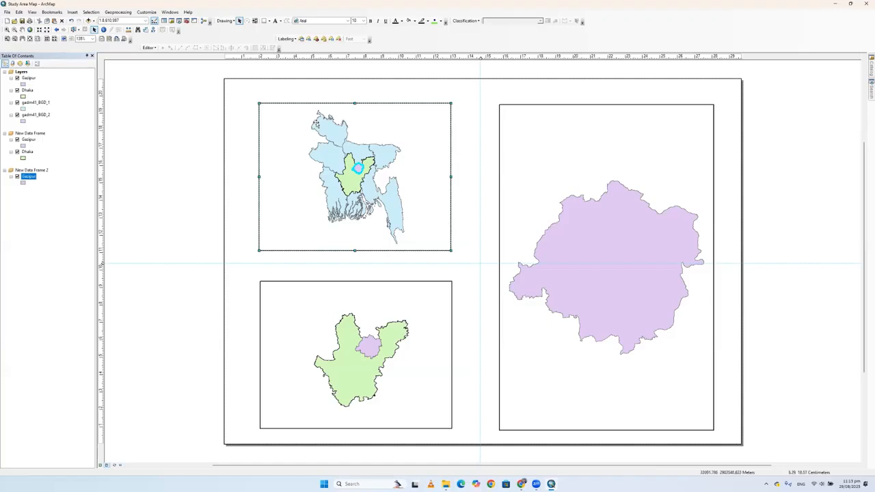
click(71, 12)
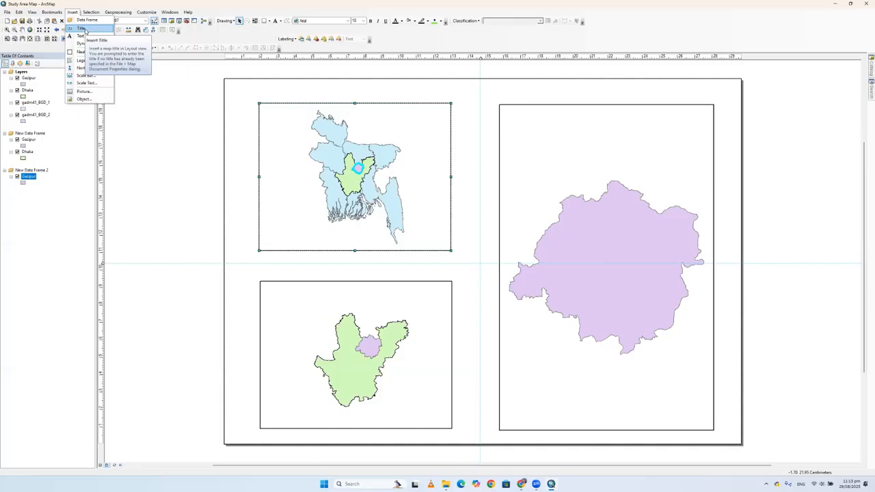
click(82, 29)
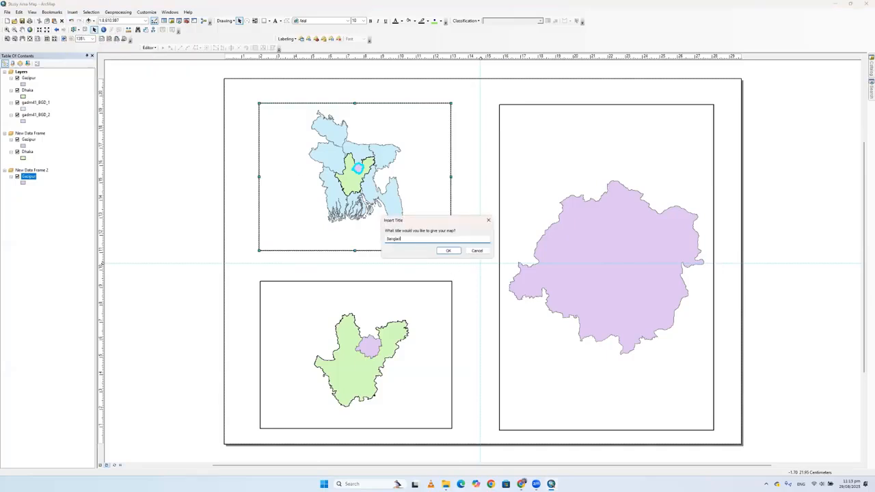
click(449, 250)
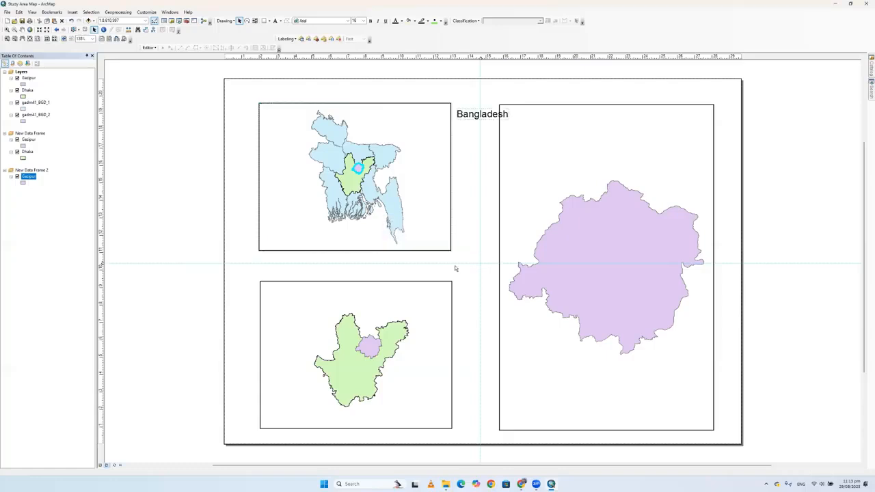
Format the Bangladesh title as bold 22-point text and move it to the upper part of the Bangladesh data frame
double_click(477, 113)
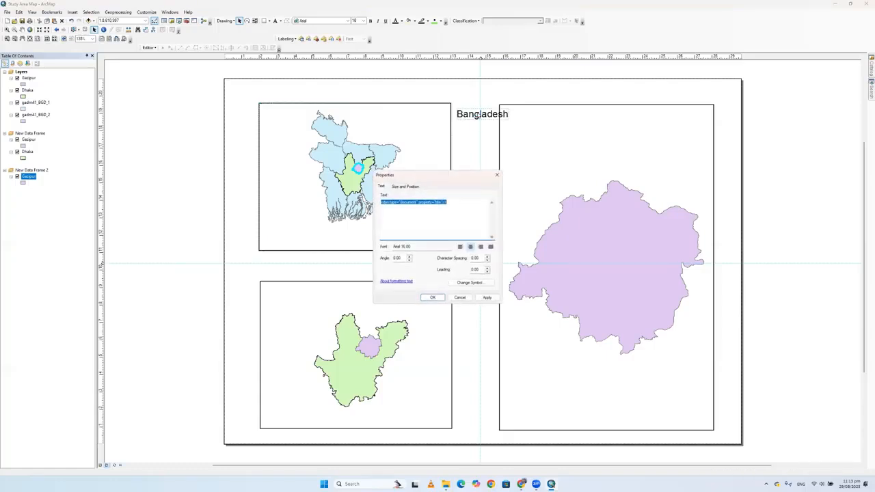
click(478, 284)
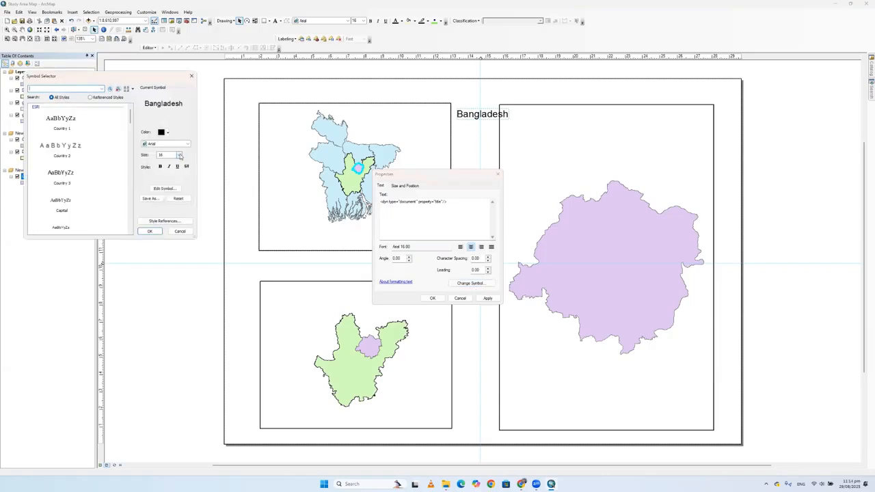
click(179, 156)
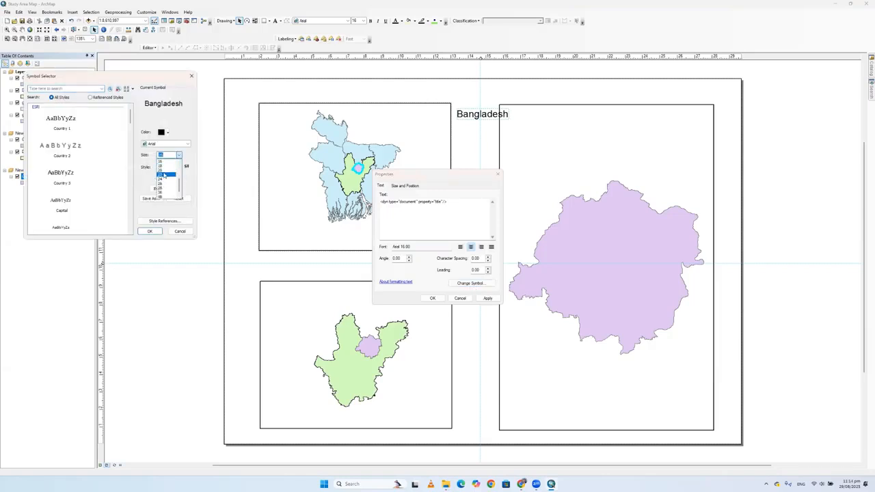
click(164, 175)
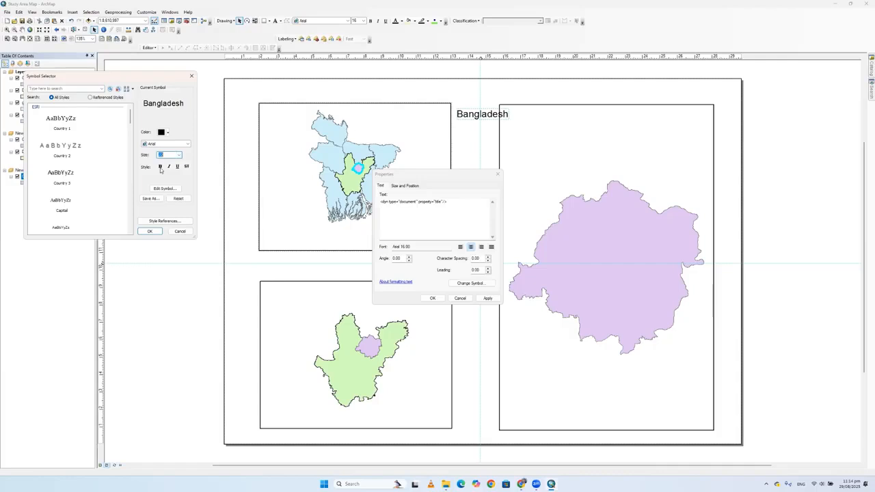
click(150, 231)
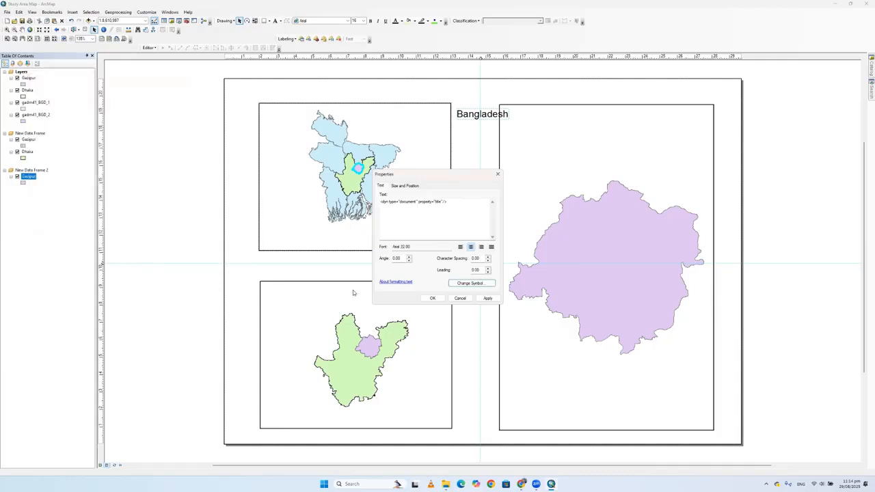
click(438, 298)
drag(490, 117, 404, 115)
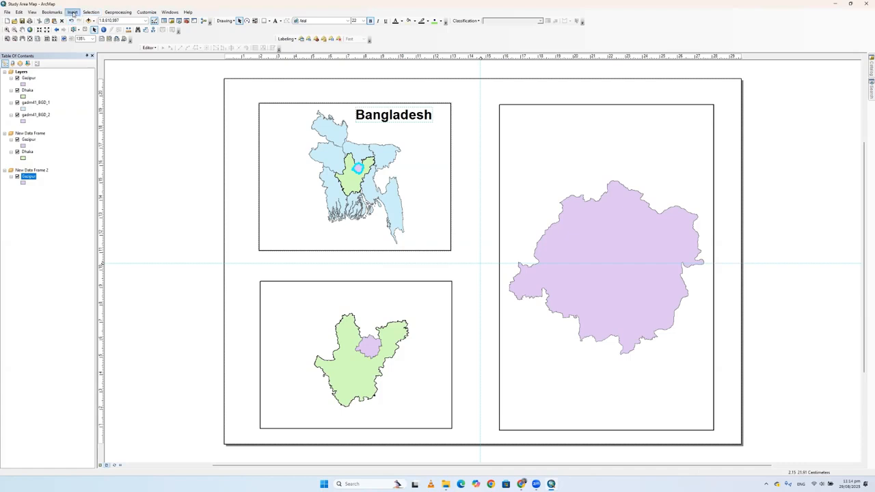
Insert the ESRI North 3 arrow, shrink it, and place it below the title at the Bangladesh frame's right side
click(73, 14)
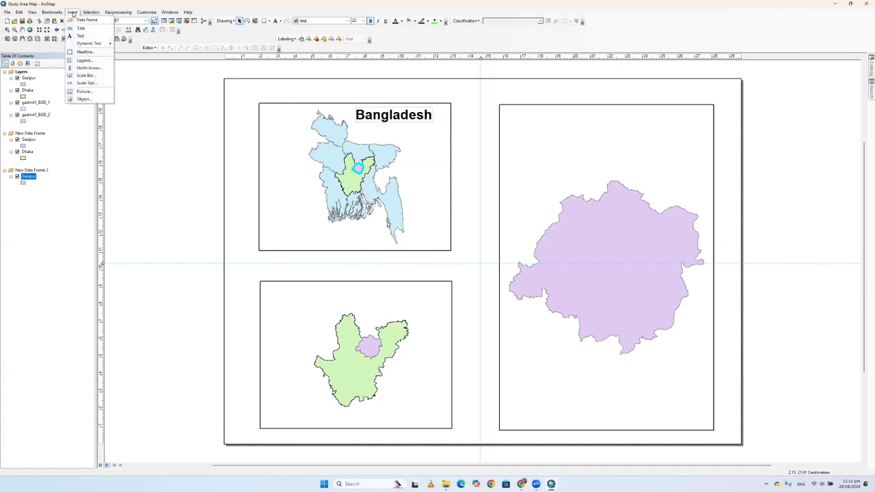
click(85, 69)
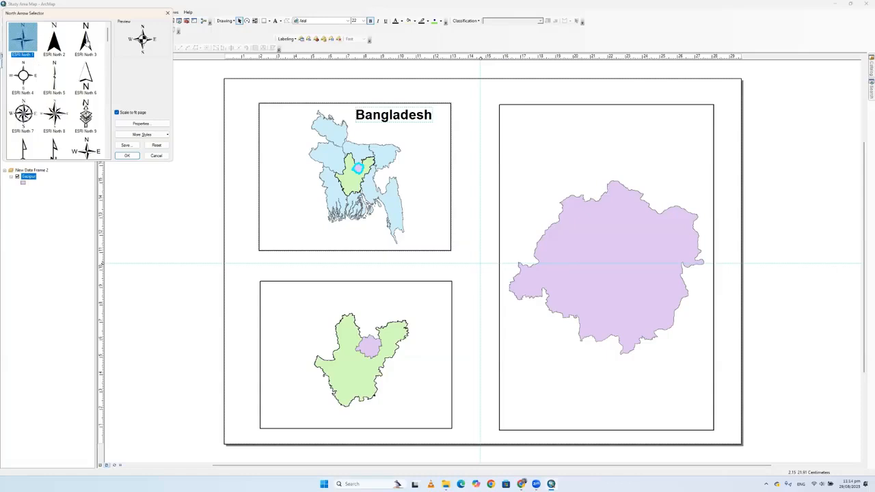
click(86, 40)
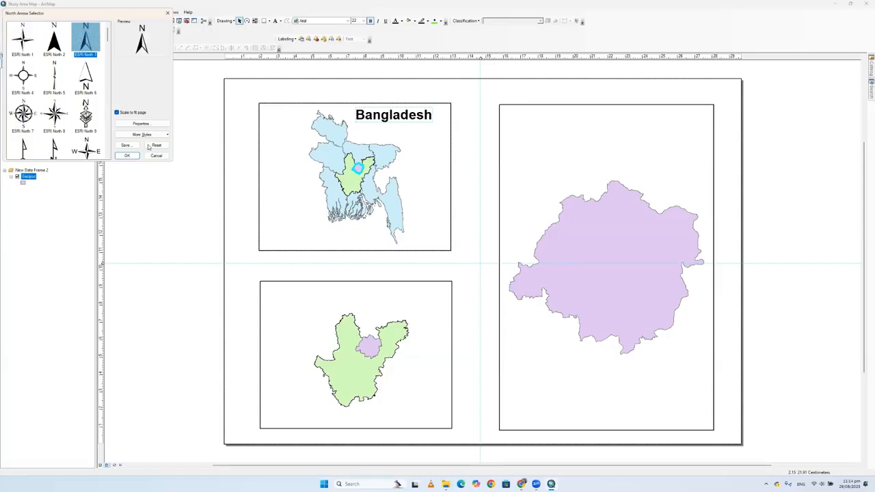
click(126, 156)
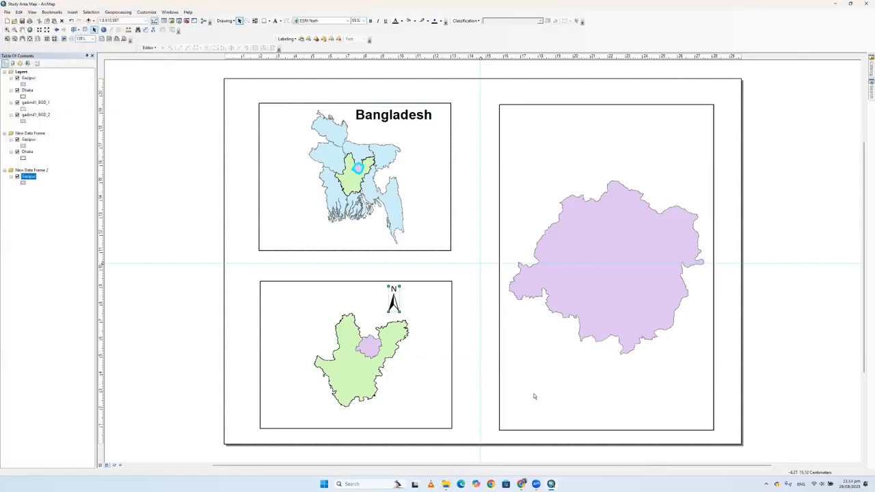
drag(396, 309, 431, 155)
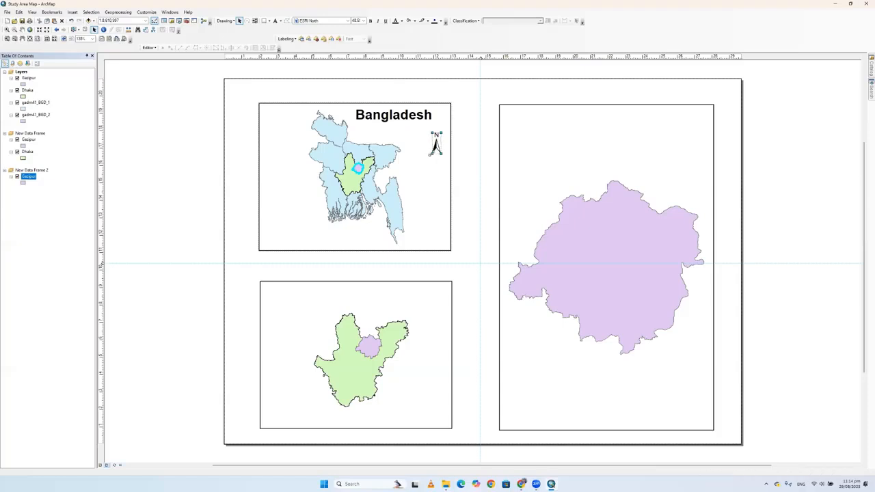
Insert a Scale Line 2 scale bar for the Bangladesh map, shorten it, and place it in the frame's lower-left corner
click(72, 12)
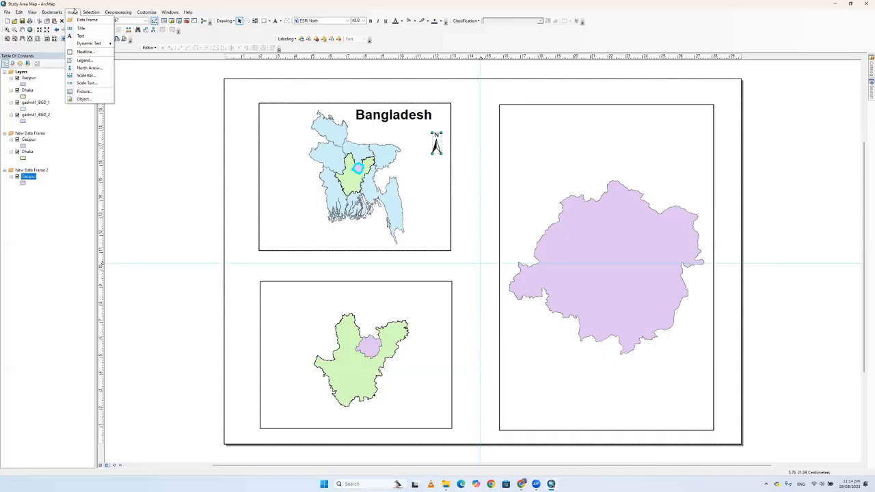
click(88, 76)
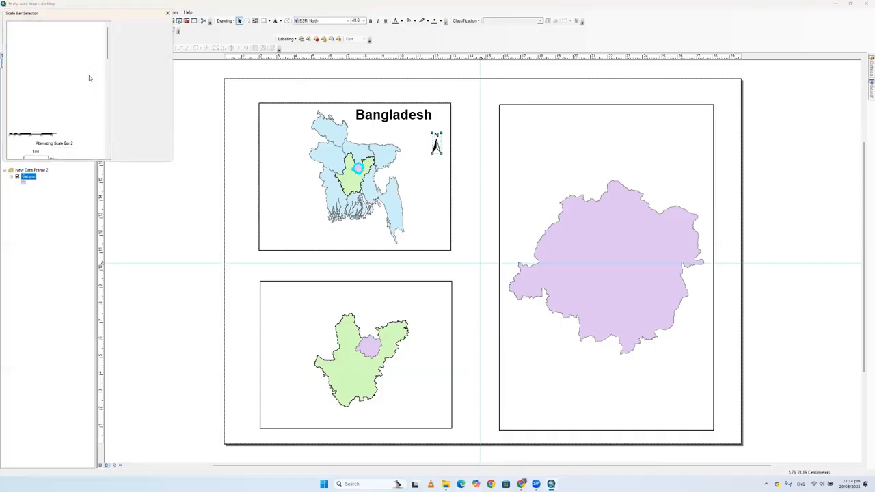
scroll(53, 116, down, 10)
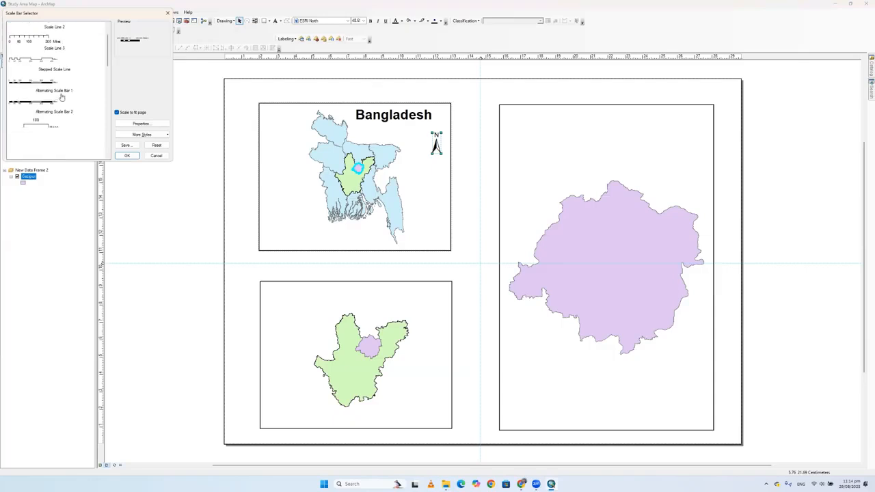
scroll(53, 115, up, 10)
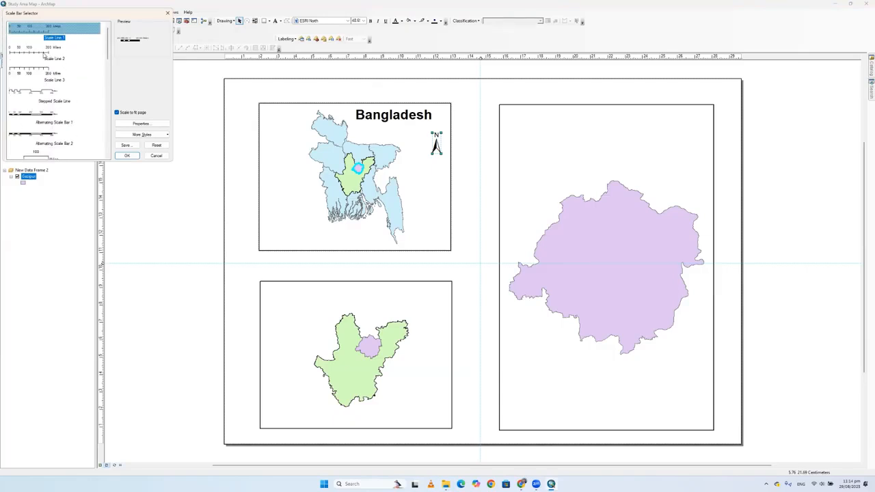
click(43, 54)
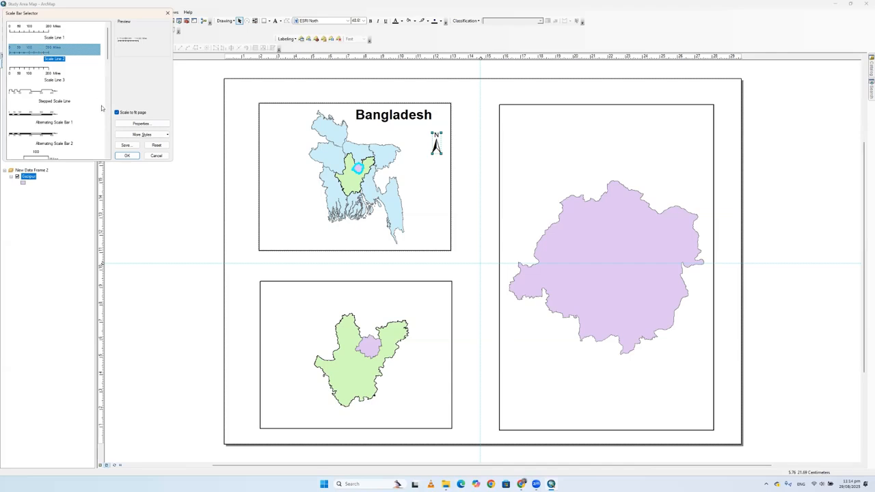
click(127, 156)
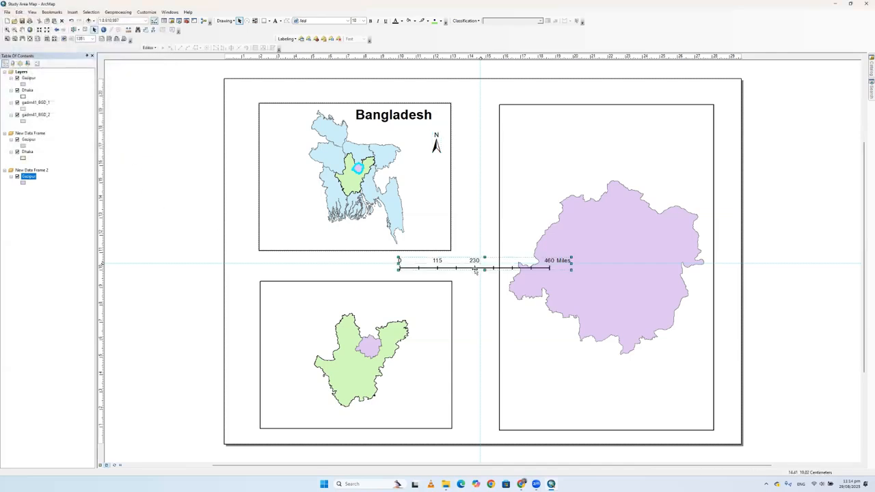
drag(570, 261, 374, 236)
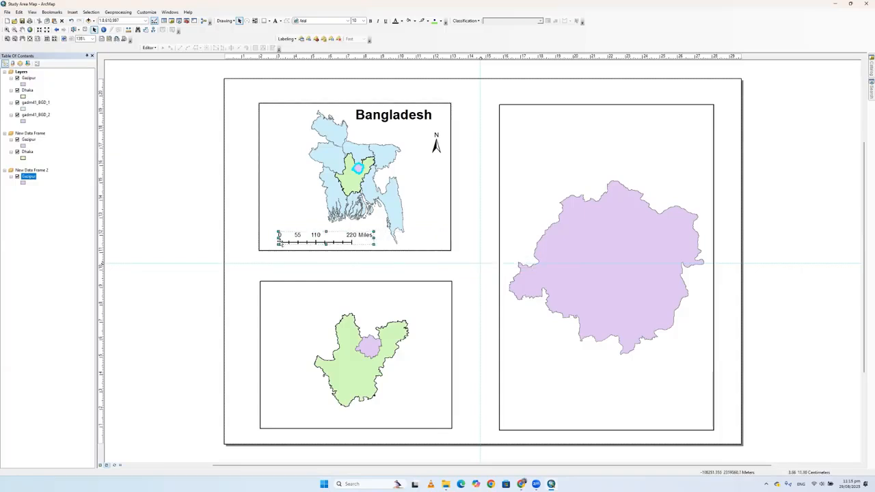
Shrink the Bangladesh scale bar, place it near the frame's bottom center, and change its division units to Kilometers
drag(278, 235, 352, 236)
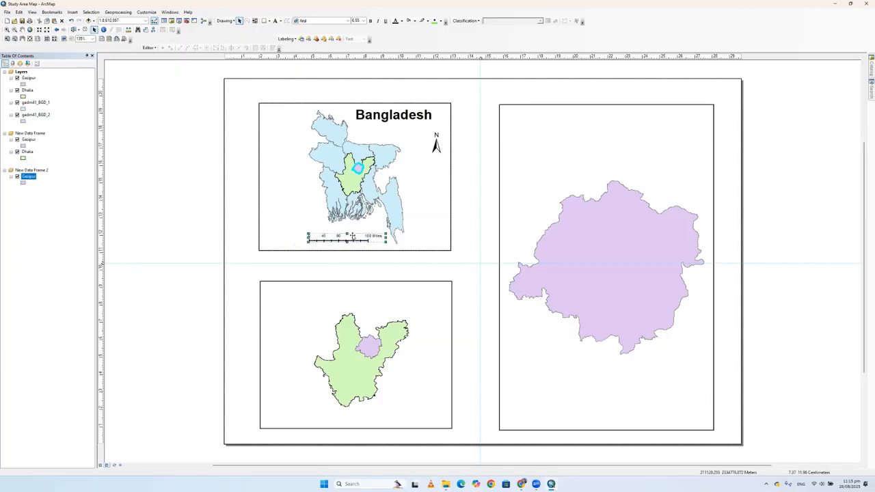
right_click(354, 237)
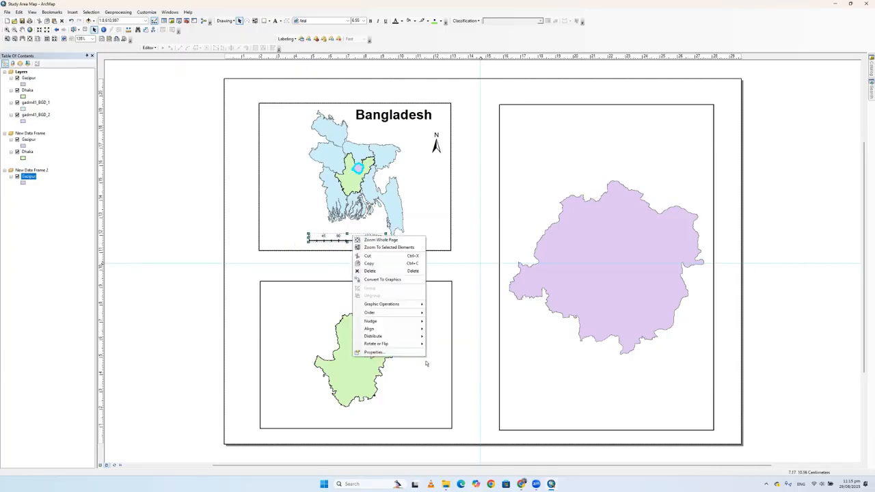
click(373, 352)
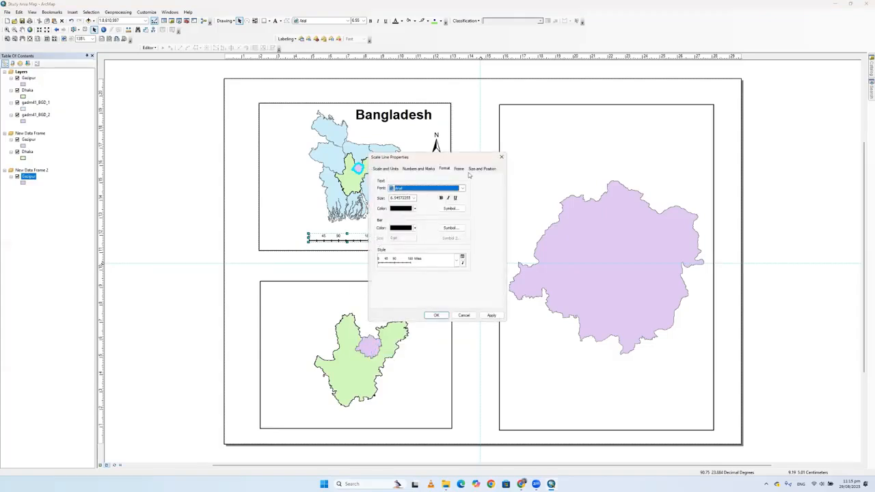
click(393, 169)
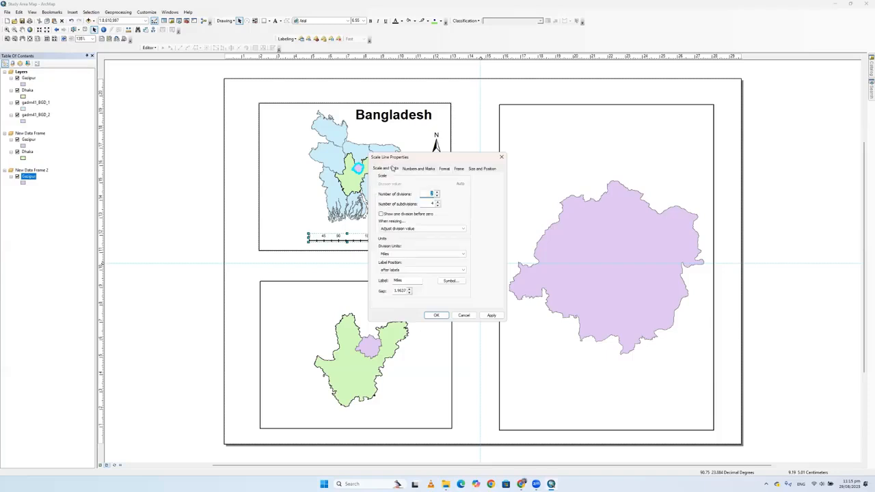
click(452, 257)
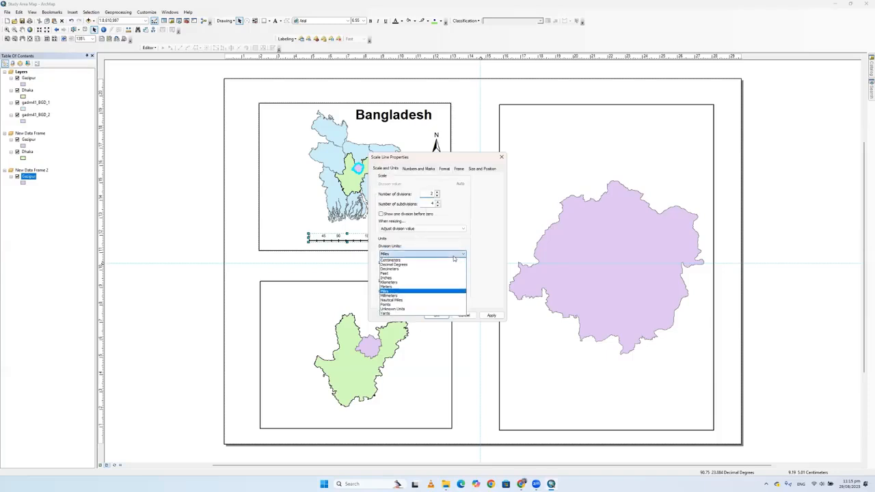
click(398, 282)
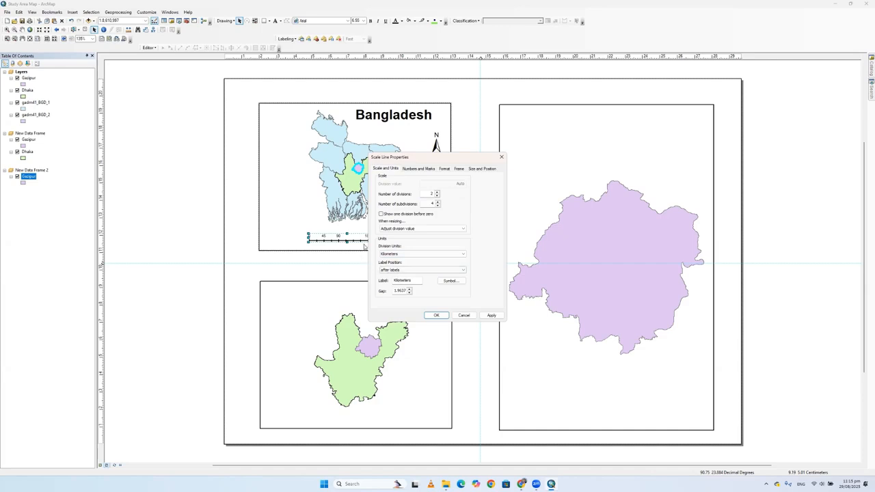
Set the Bangladesh scale bar's label position to below center, then flatten the bar and move it closer to the frame's lower edge
drag(474, 162, 576, 168)
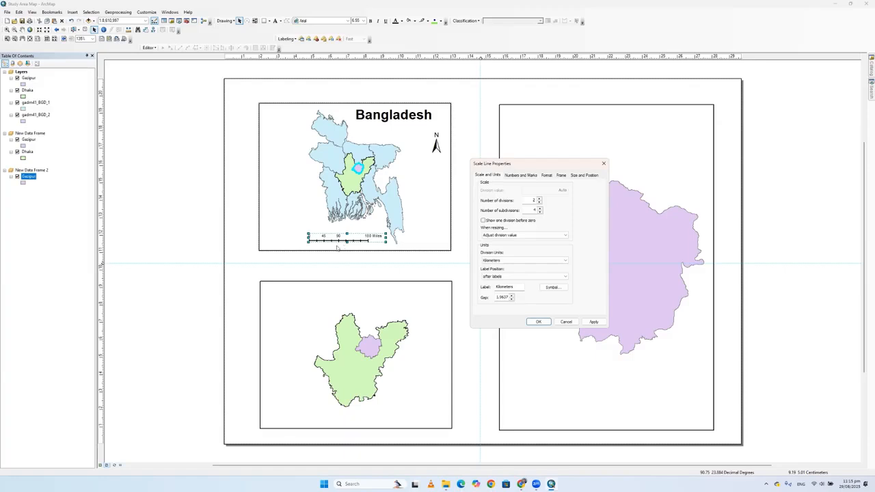
click(520, 277)
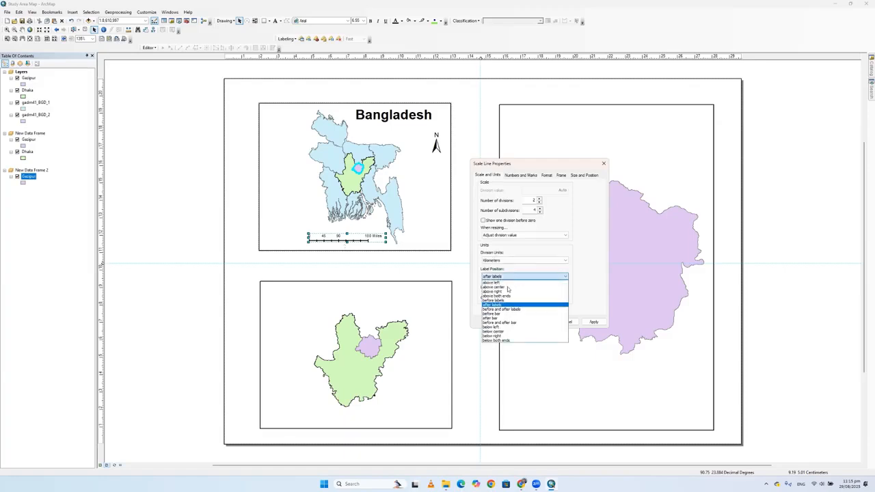
click(500, 335)
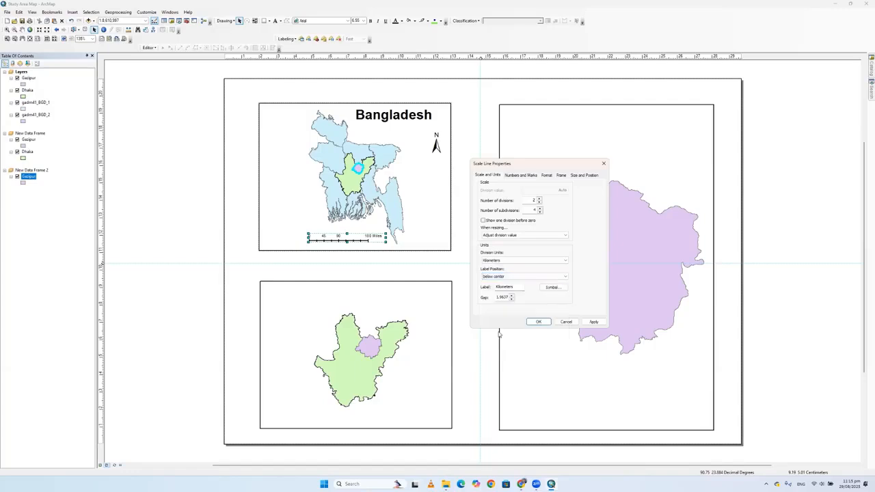
click(592, 323)
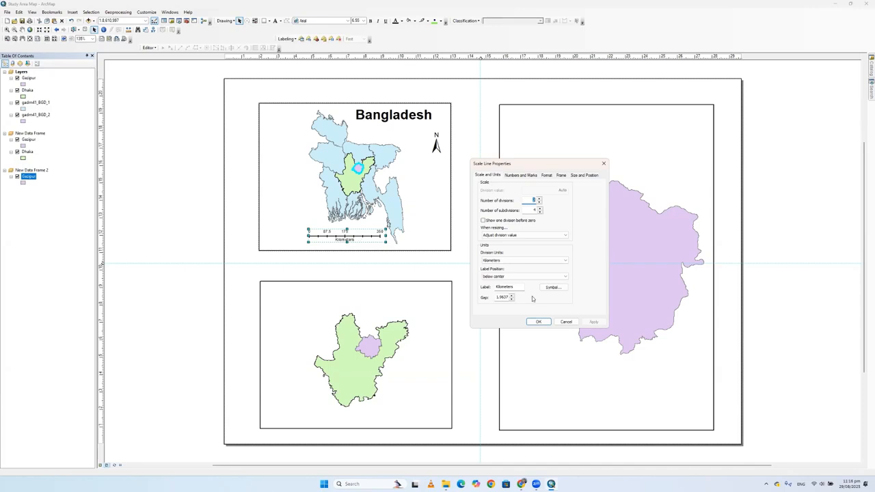
click(538, 321)
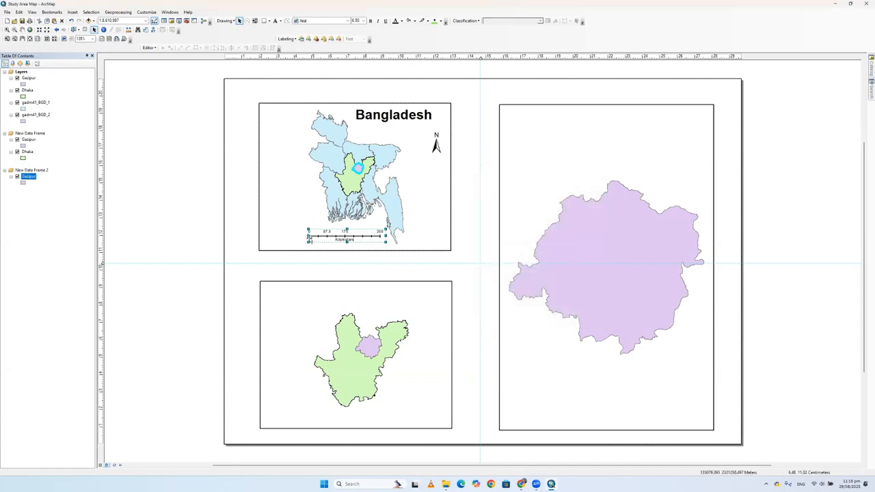
drag(347, 229, 329, 241)
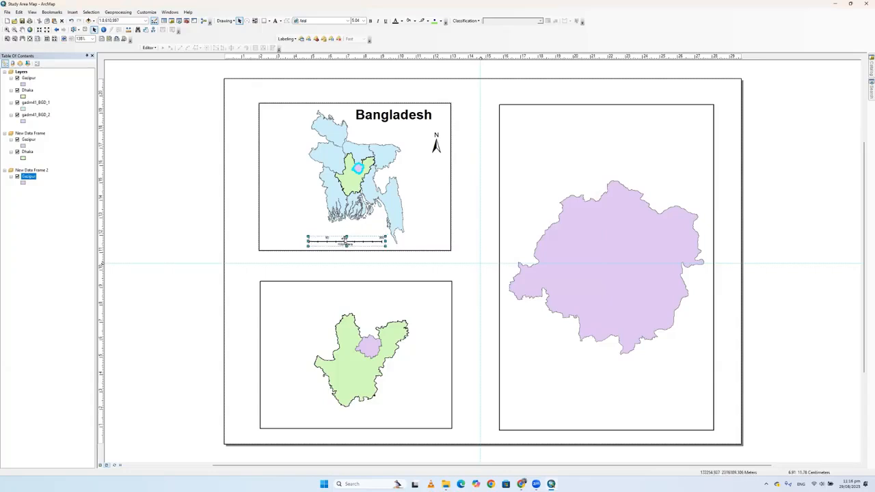
Insert a scale text in the Centimeters = Kilometers style for the Bangladesh frame and place it just above the scale bar
click(344, 230)
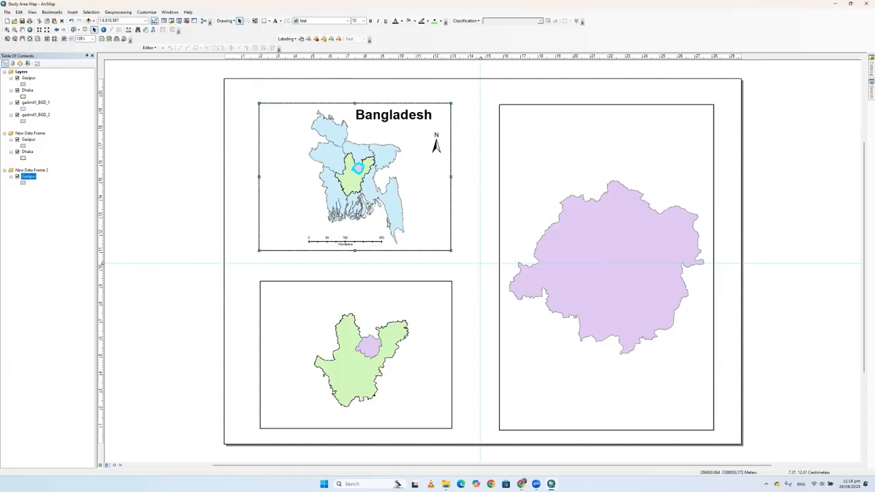
click(72, 11)
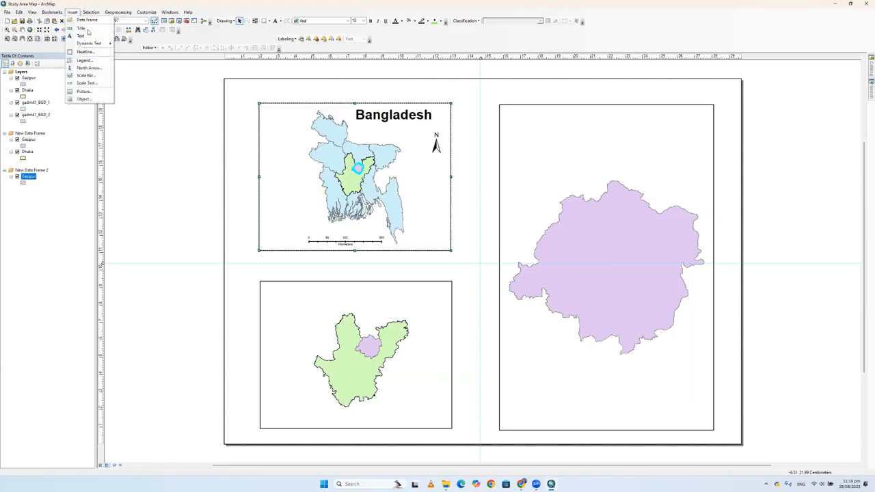
click(86, 83)
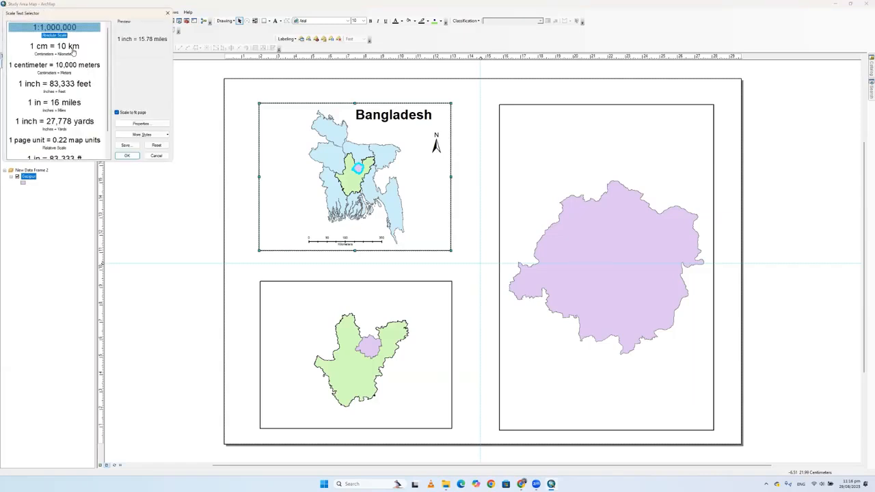
click(73, 51)
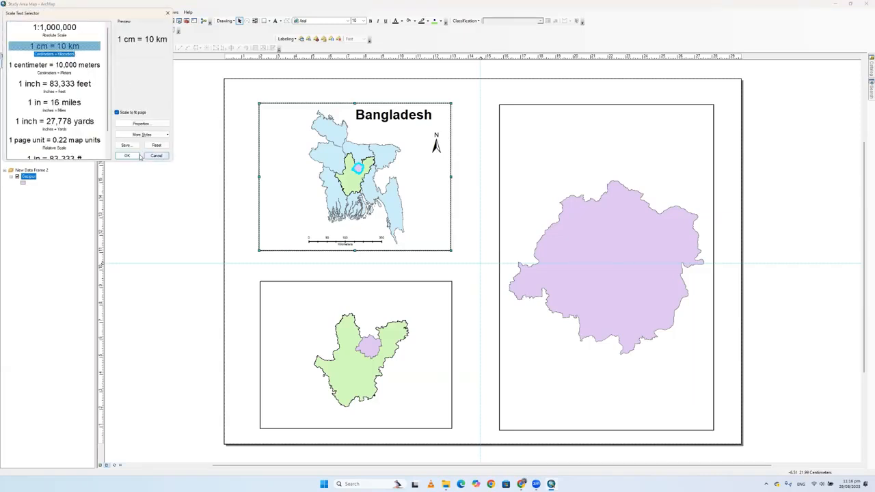
click(127, 155)
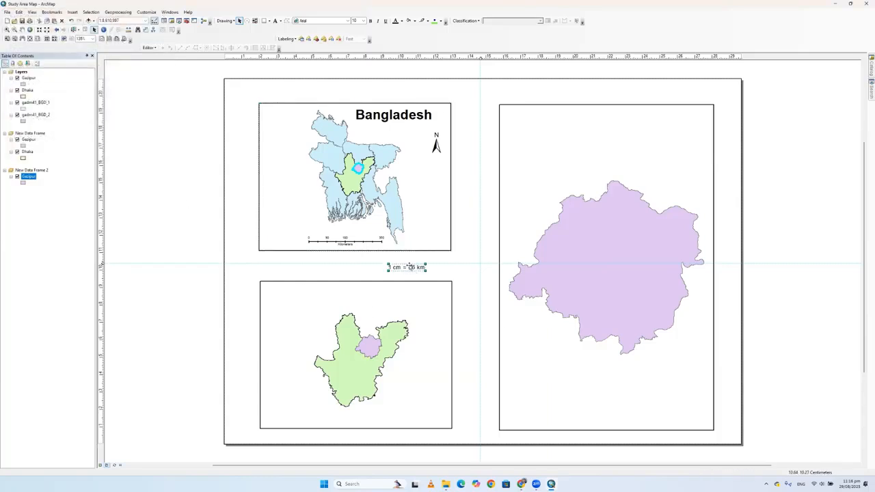
drag(410, 267, 356, 231)
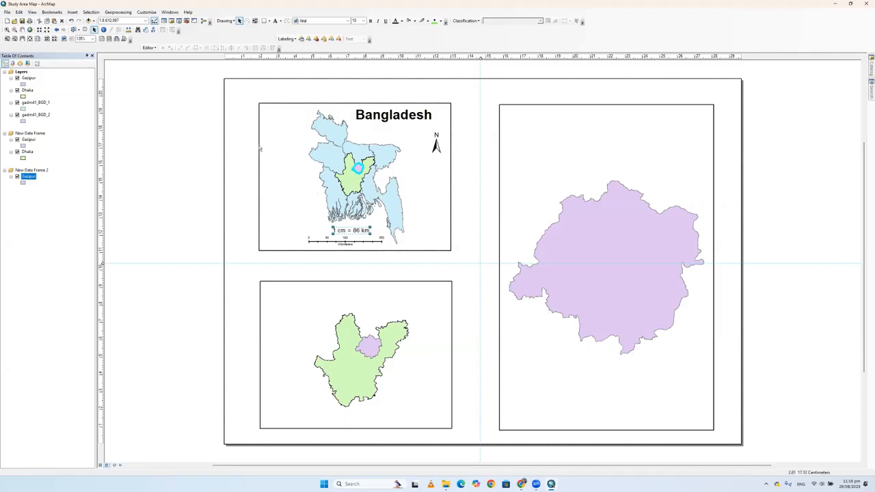
click(274, 149)
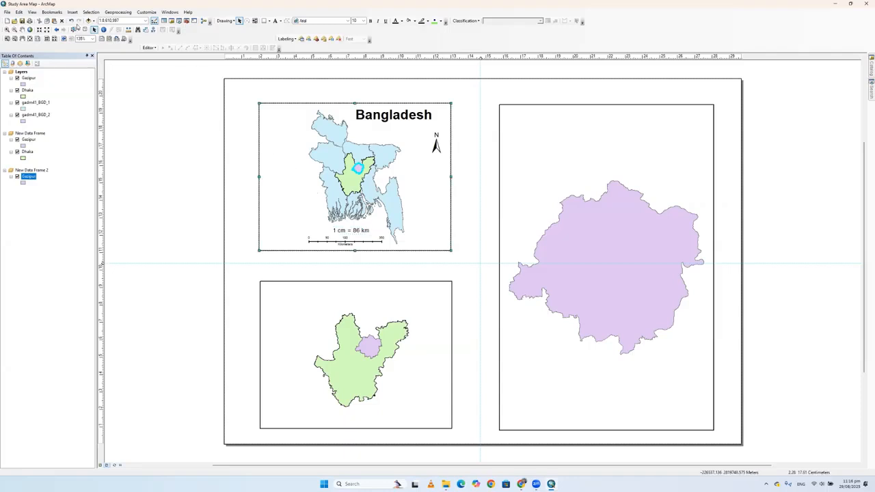
click(73, 12)
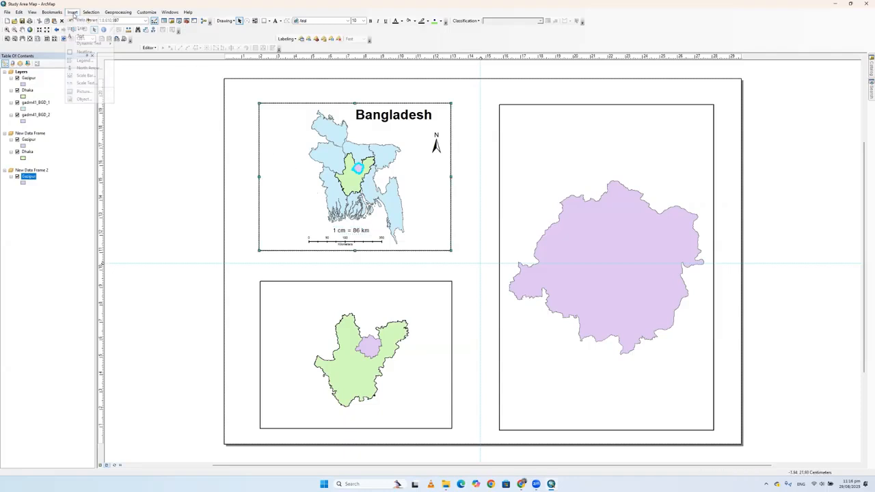
click(88, 61)
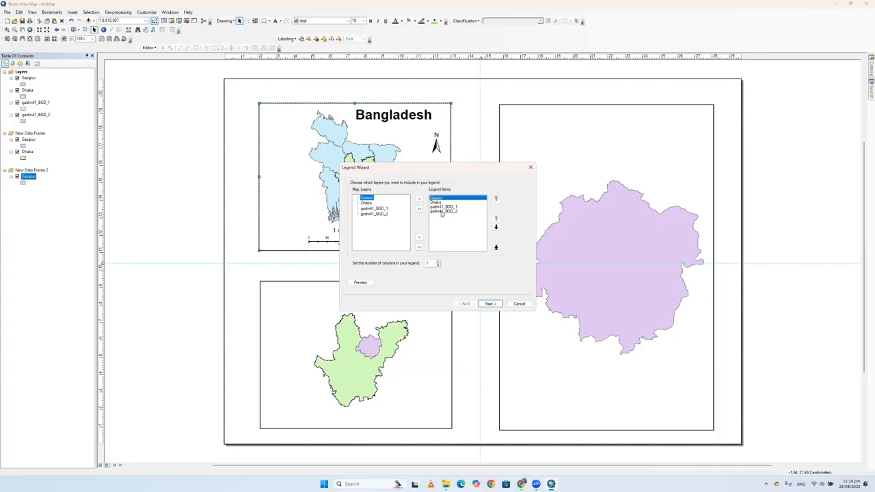
click(531, 167)
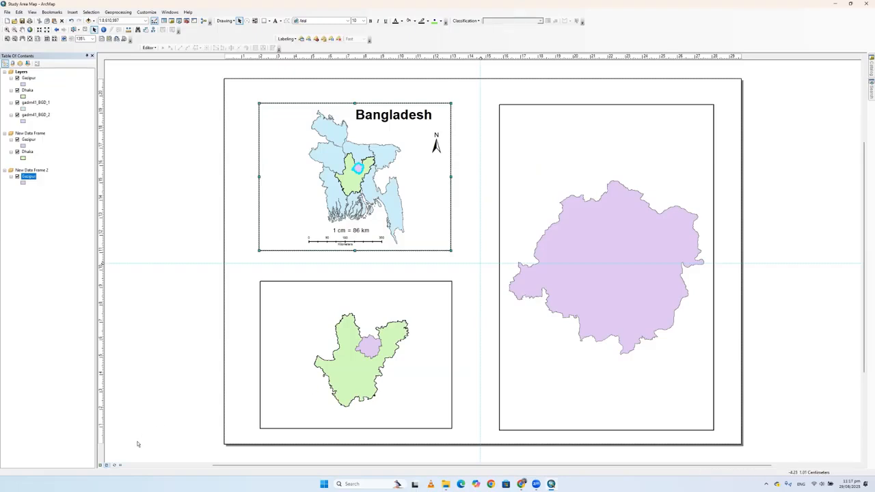
Rename the gadm41_BGD_1 layer as "Bangladesh" in data view and return to the layout view
click(101, 465)
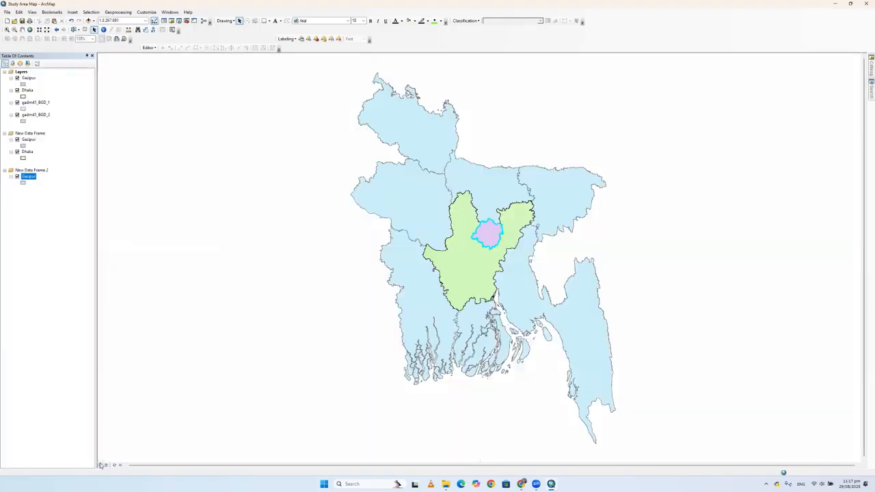
click(37, 103)
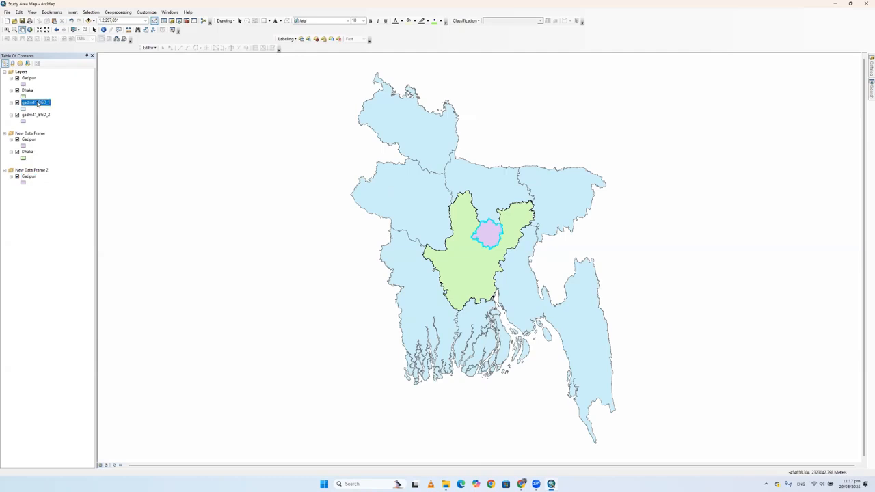
click(38, 102)
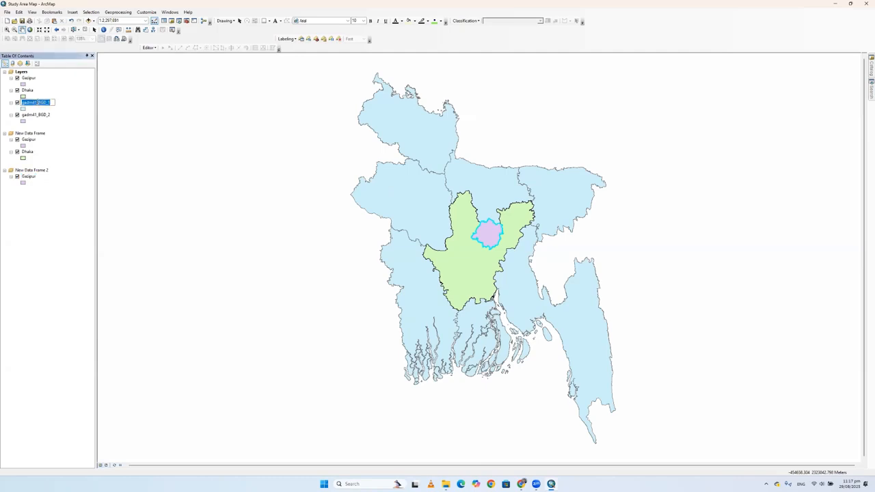
text(Bangladesh)
key(Return)
click(107, 466)
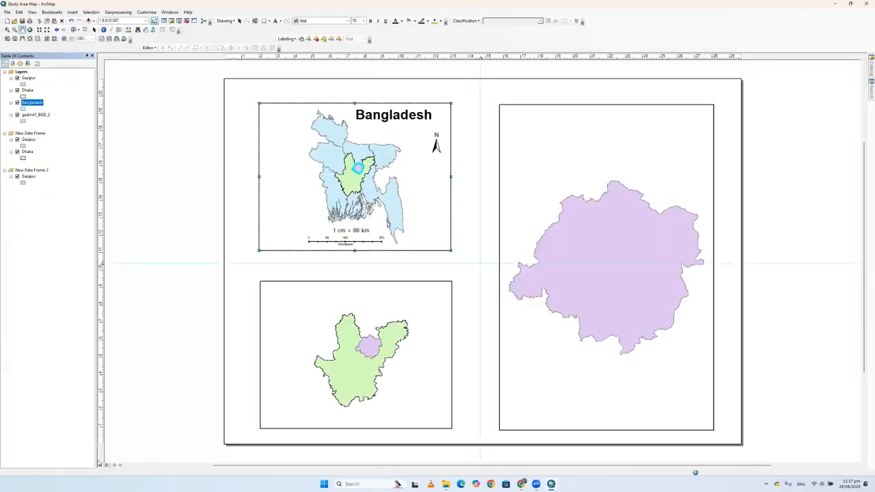
Start a legend for the Bangladesh frame and remove gadm41_BGD_2 from its legend items
click(67, 13)
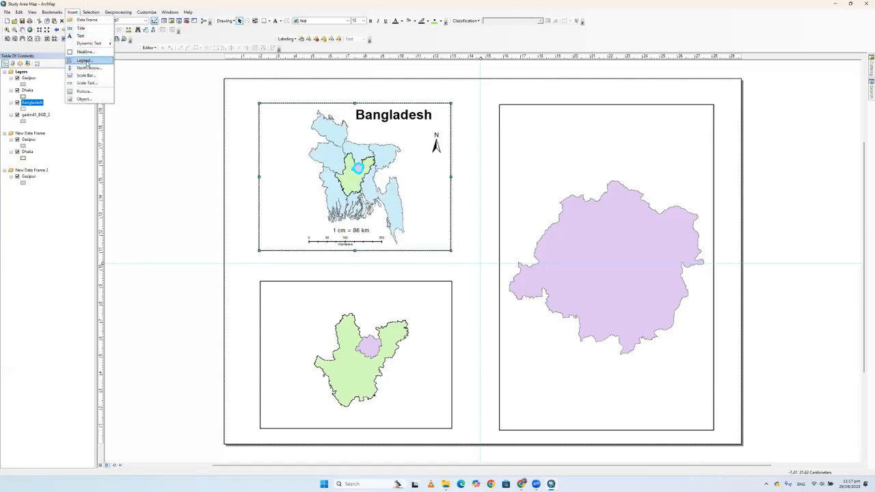
click(84, 61)
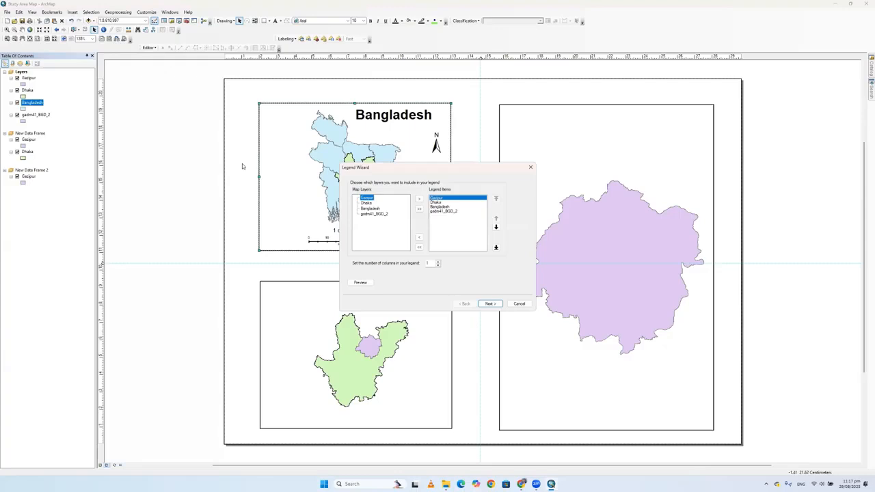
click(437, 212)
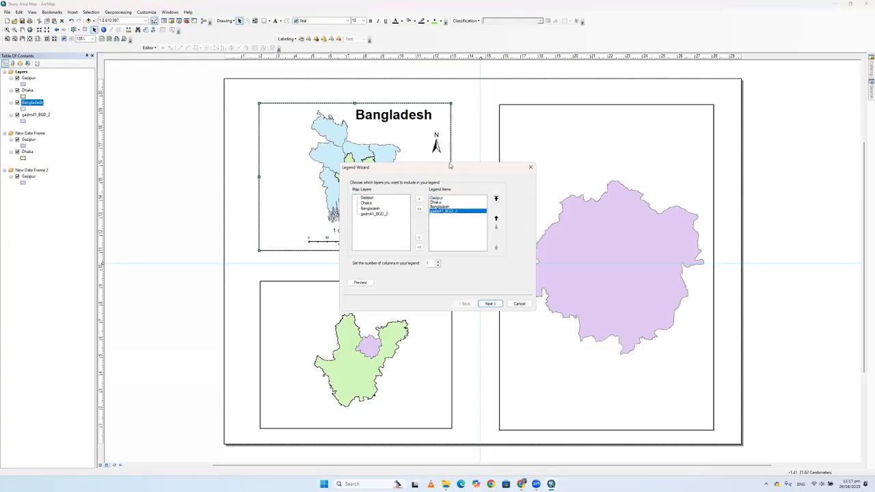
drag(450, 165, 557, 129)
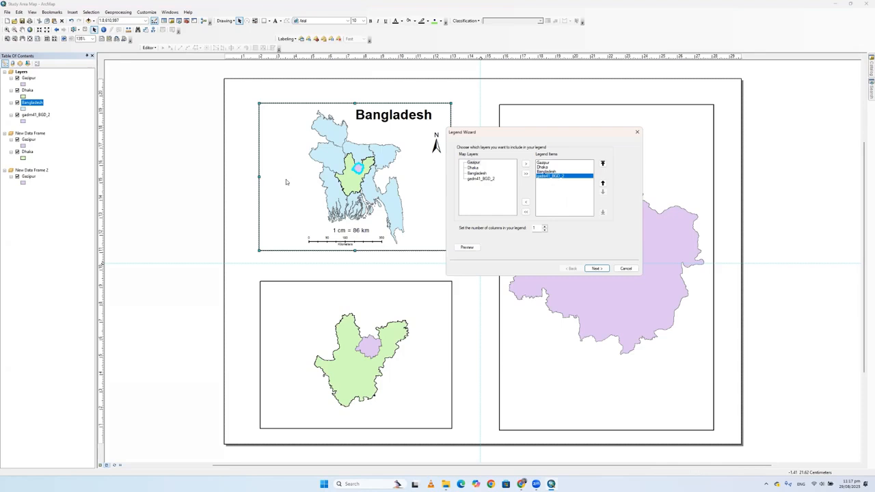
click(525, 203)
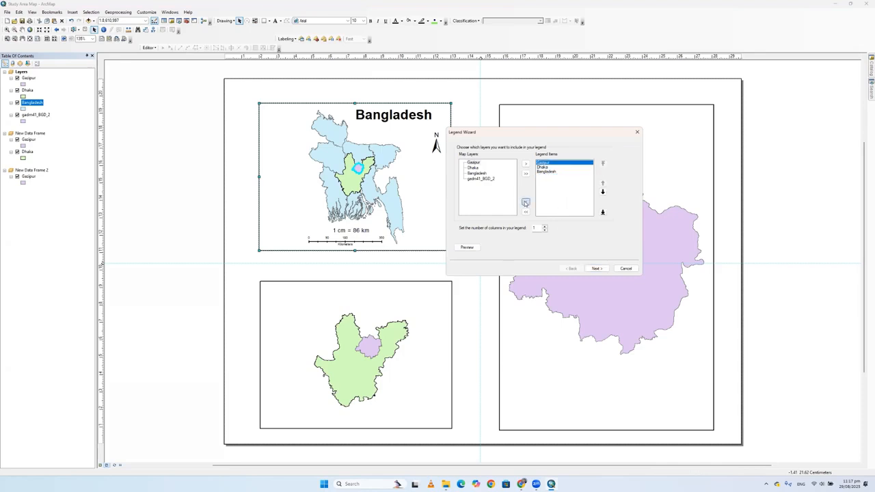
Complete the legend with the default title and patch settings, shrink it, and place it at the lower left of the Bangladesh frame
click(597, 268)
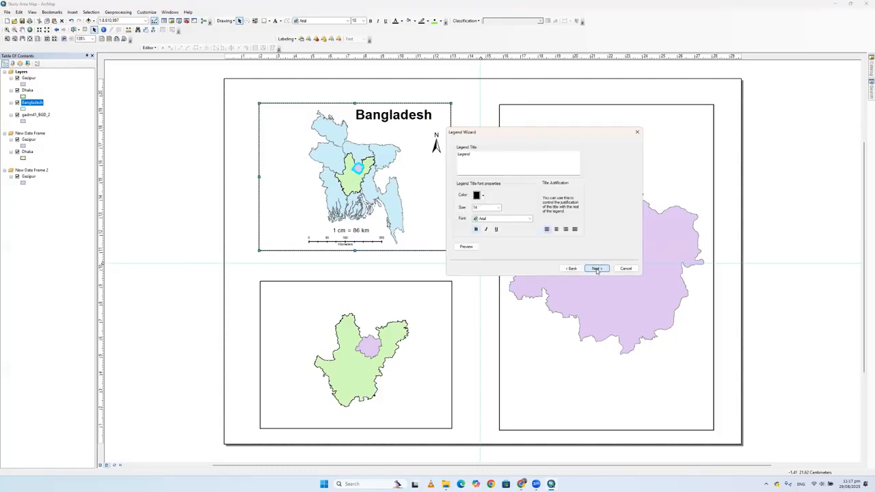
click(597, 269)
click(597, 269)
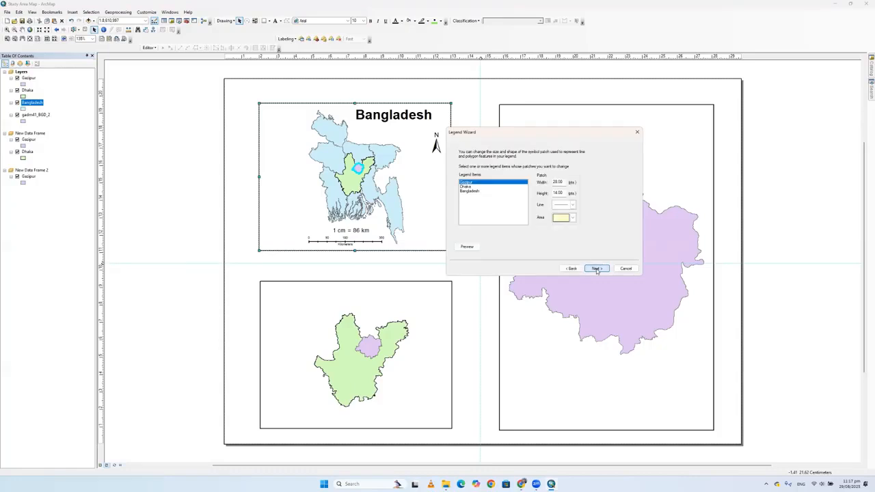
click(597, 269)
click(597, 269)
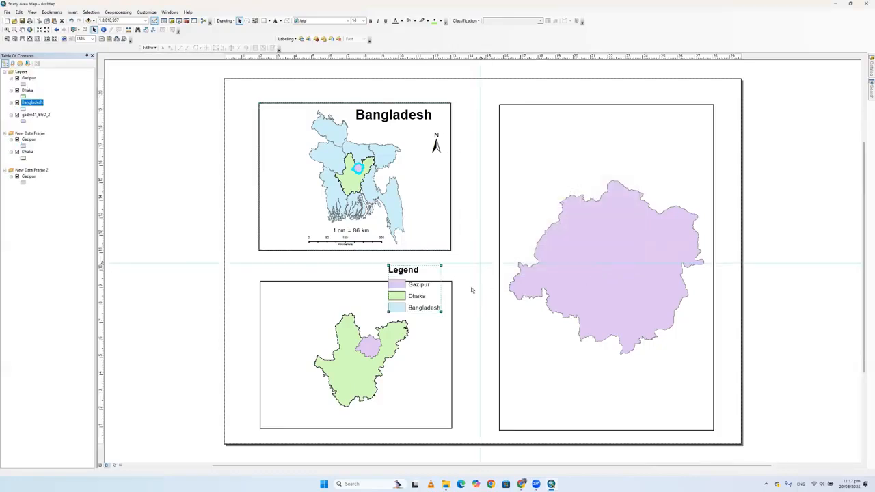
drag(410, 268, 286, 206)
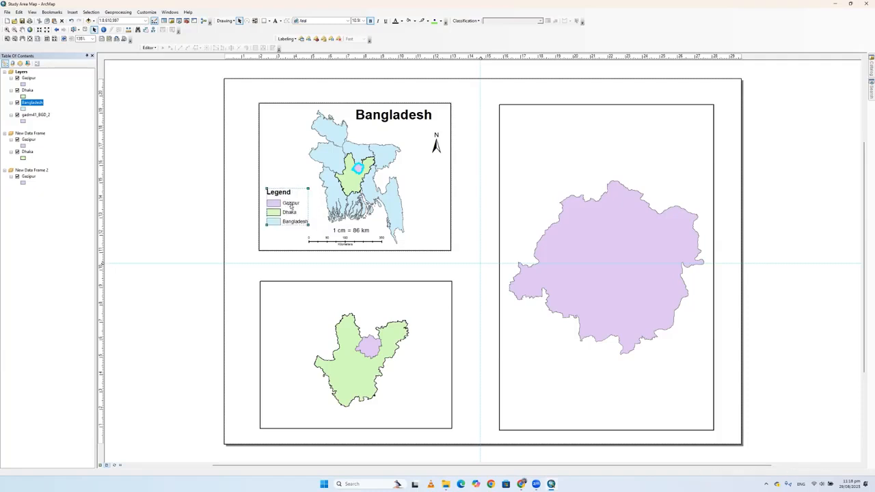
scroll(297, 179, up, 2)
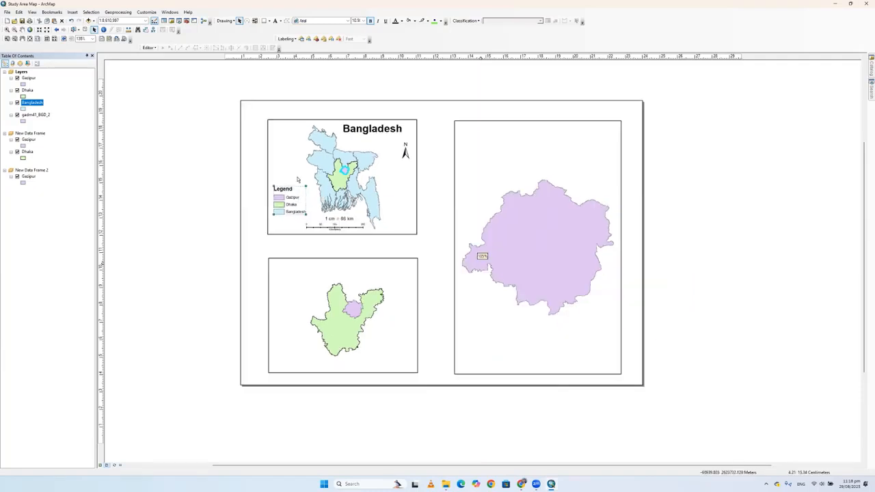
scroll(296, 179, down, 4)
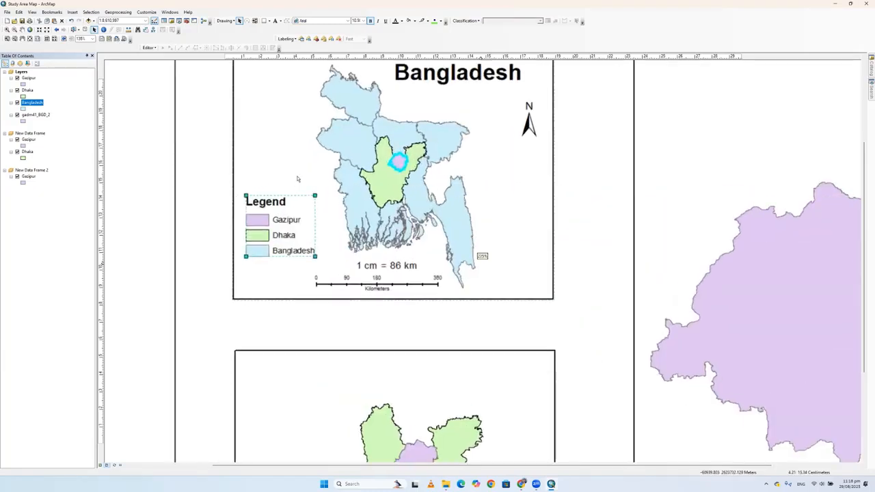
scroll(298, 179, down, 1)
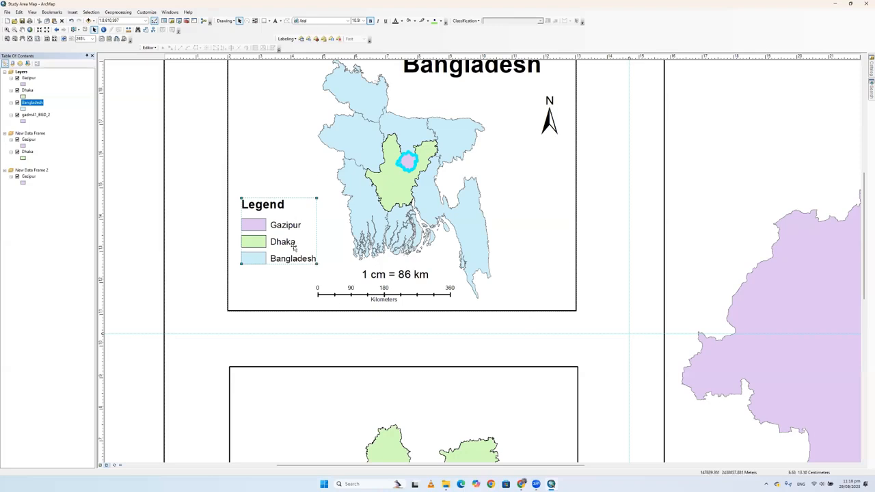
scroll(326, 234, up, 2)
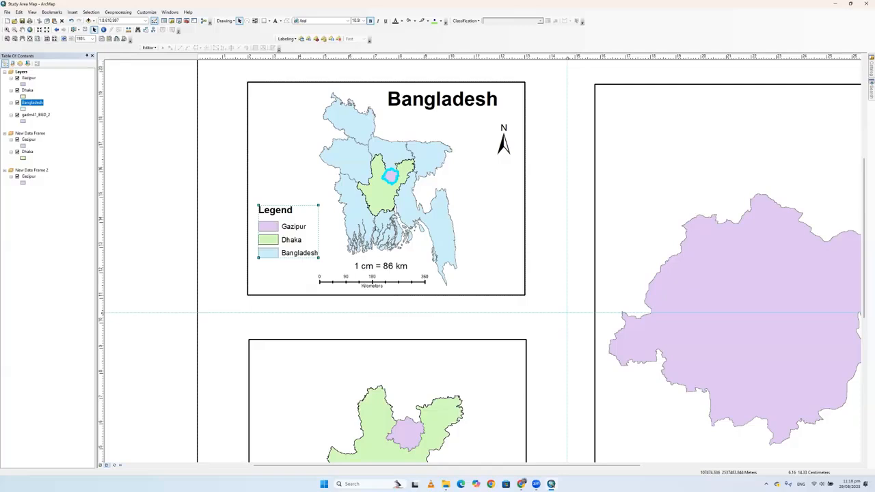
scroll(410, 205, down, 1)
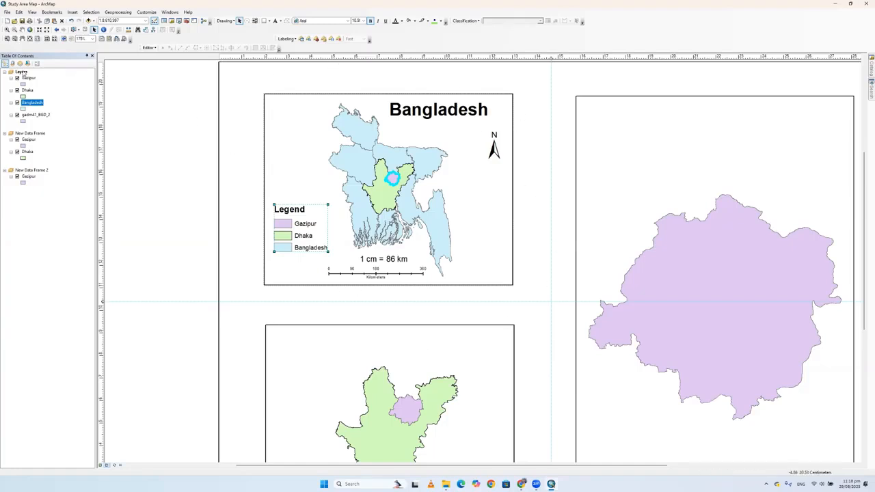
Start a new reference grid for the Bangladesh data frame, using the graticule type that divides the map by meridians and parallels
click(22, 71)
right_click(23, 72)
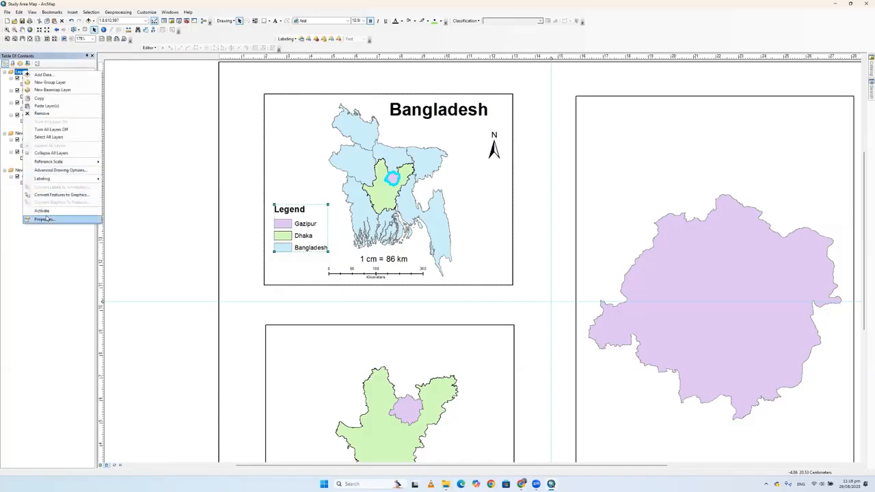
click(303, 139)
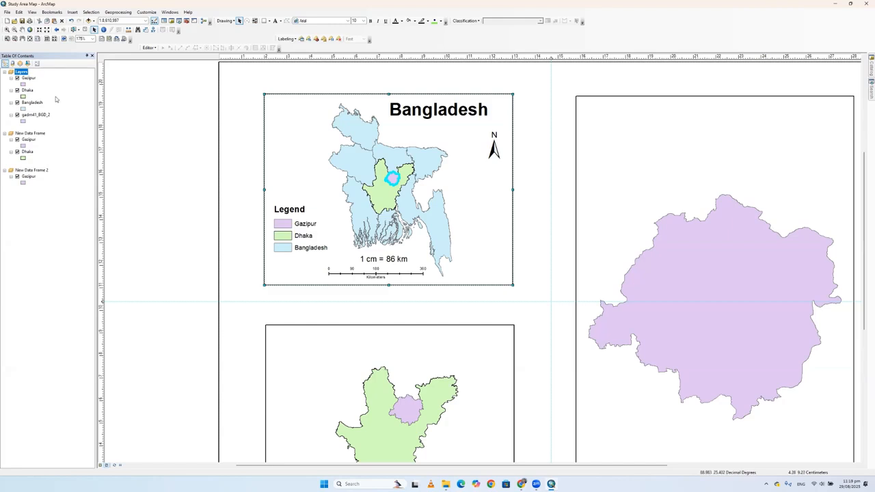
right_click(22, 72)
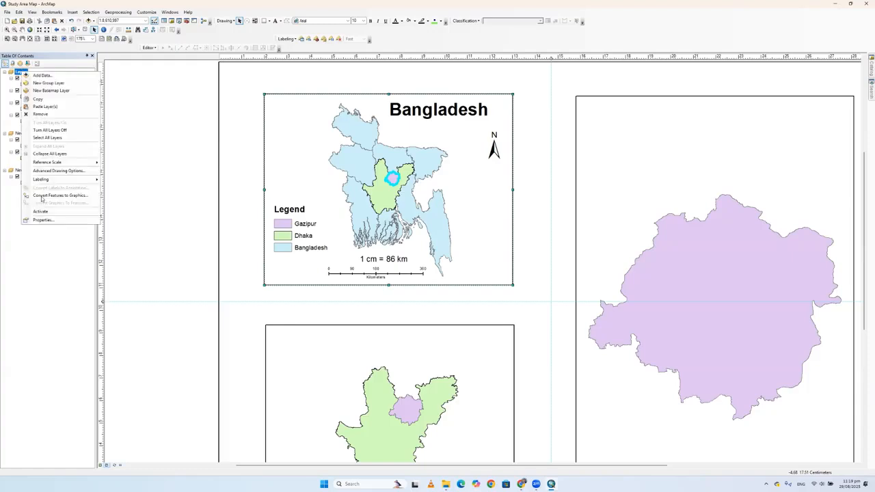
click(43, 220)
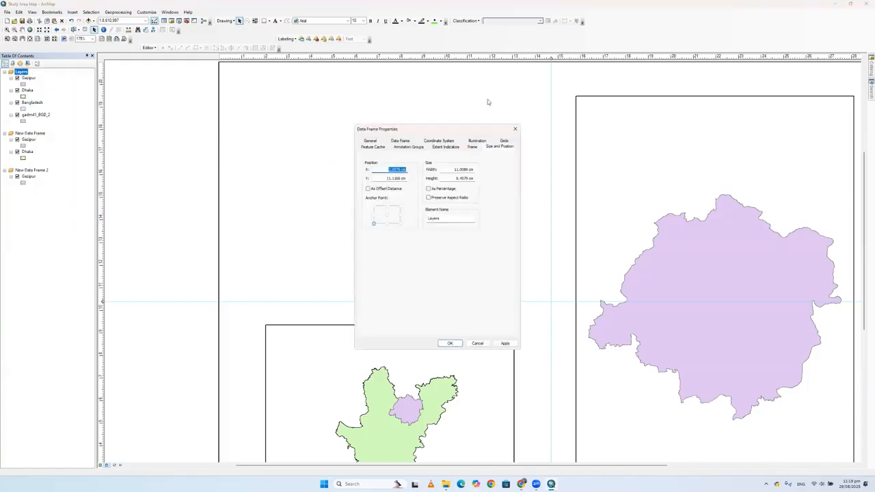
click(505, 141)
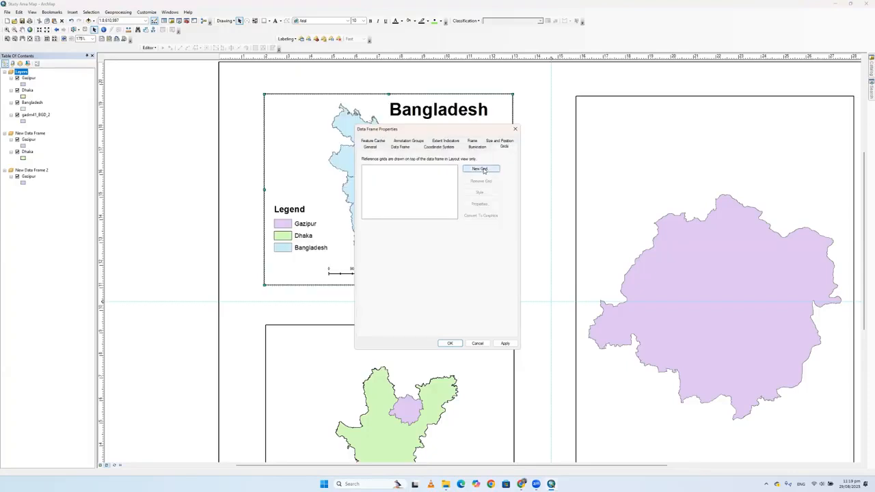
click(482, 169)
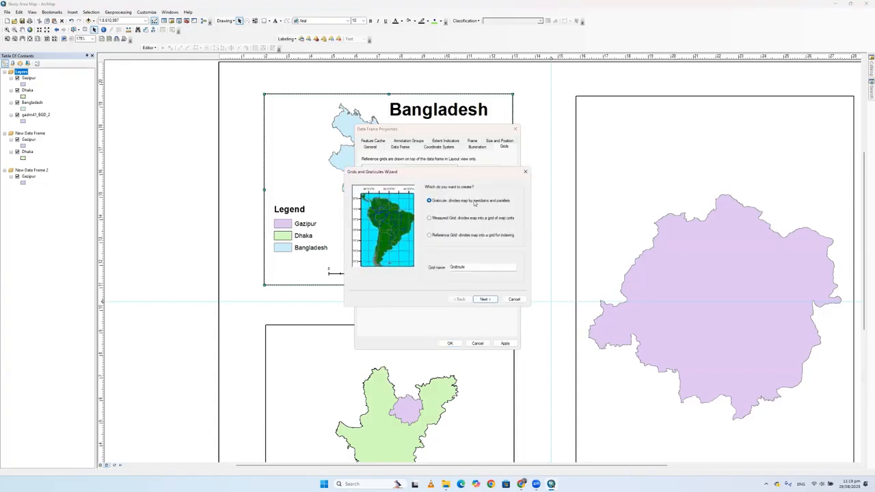
click(485, 300)
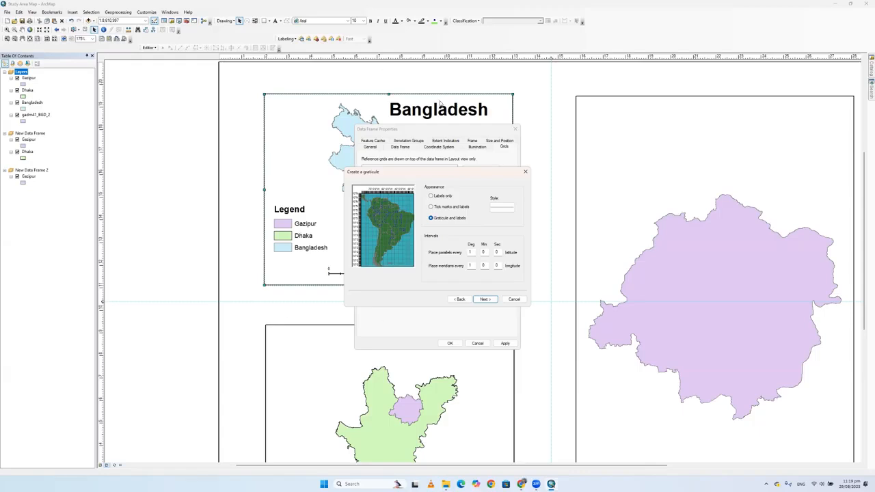
Set the graticule's appearance to labels only, keep the default axes and border settings, and add it to the Bangladesh frame
click(431, 196)
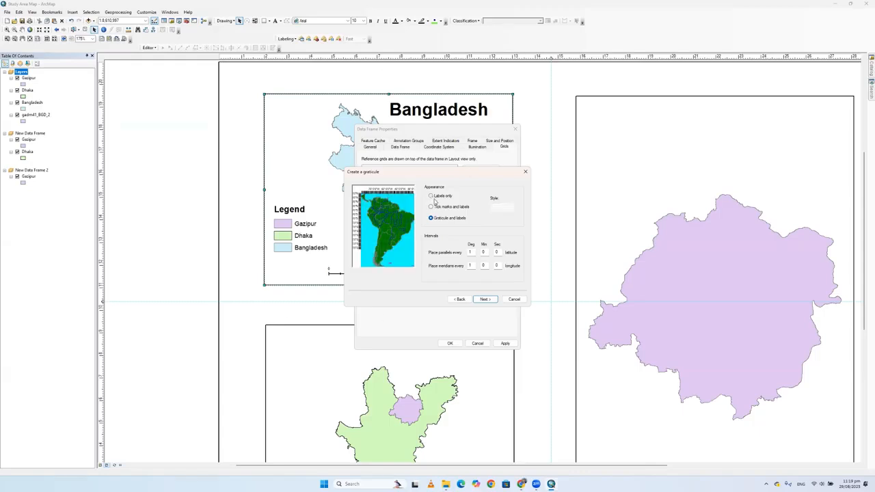
click(490, 300)
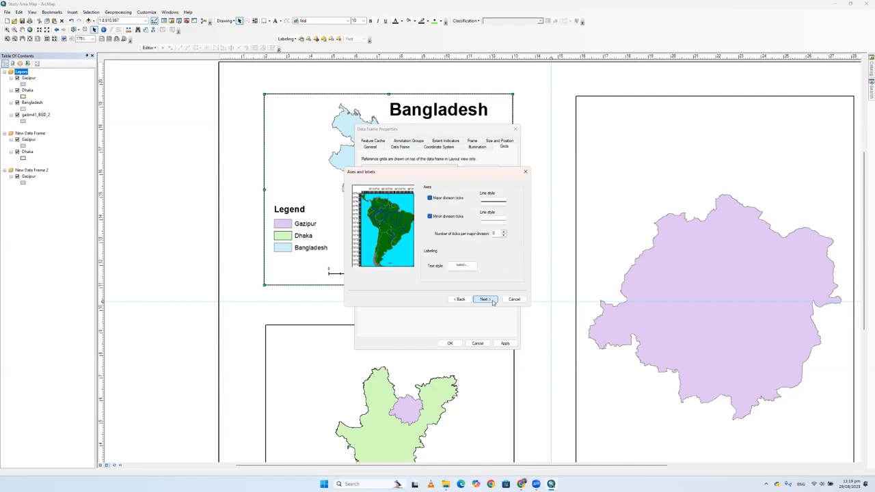
click(489, 301)
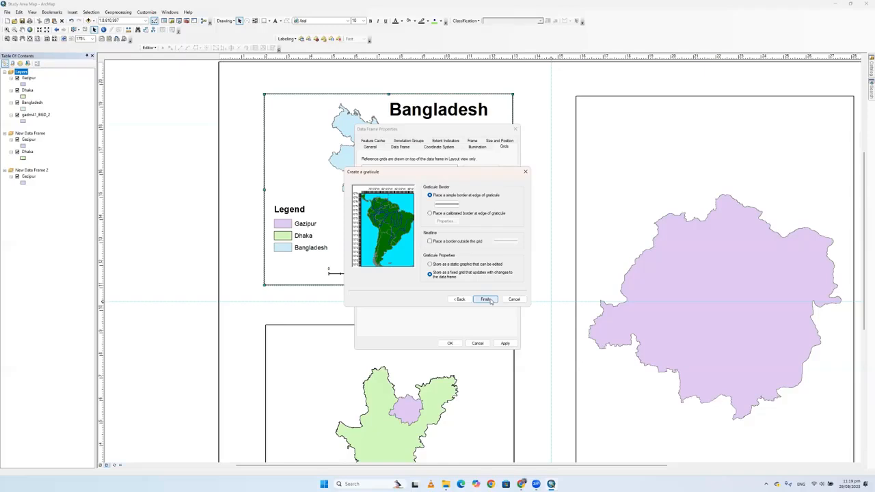
click(486, 299)
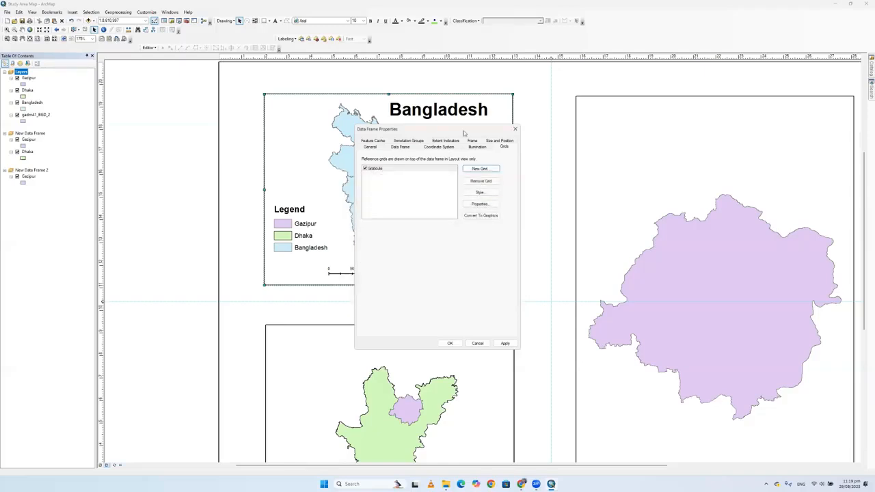
drag(452, 129, 625, 118)
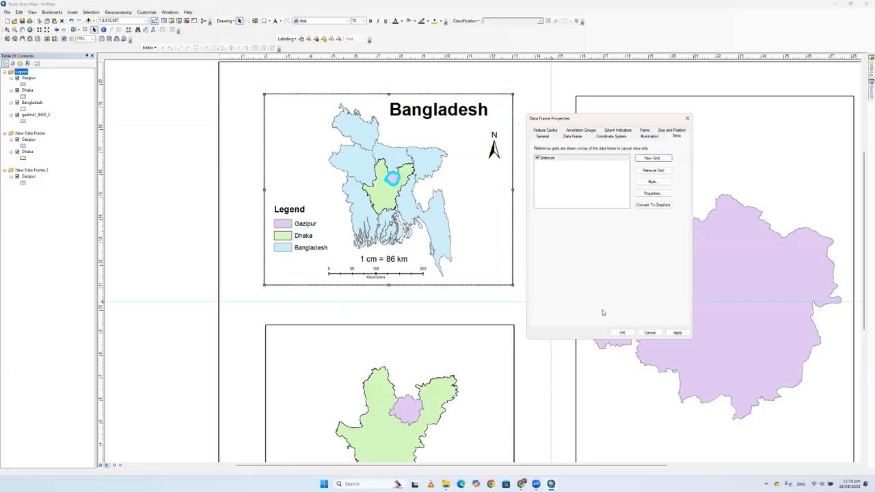
click(622, 333)
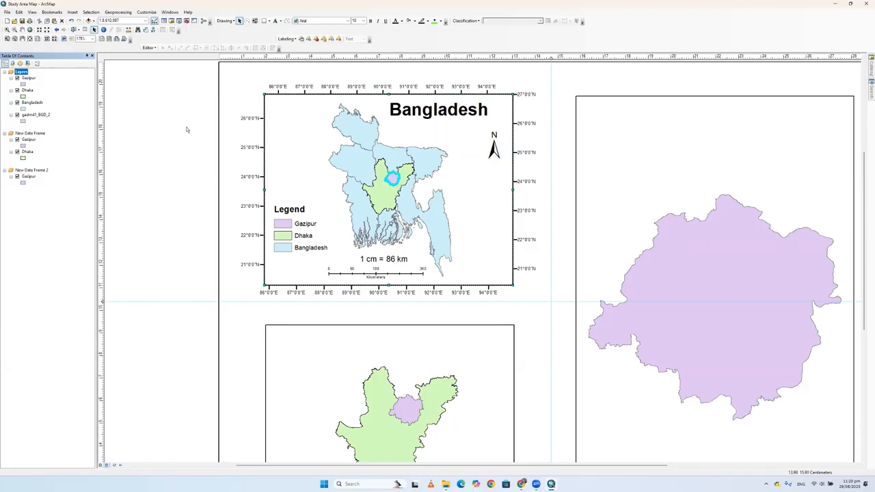
Set the Bangladesh graticule's label size to 10 and orient its left and right labels vertically
right_click(20, 71)
click(57, 218)
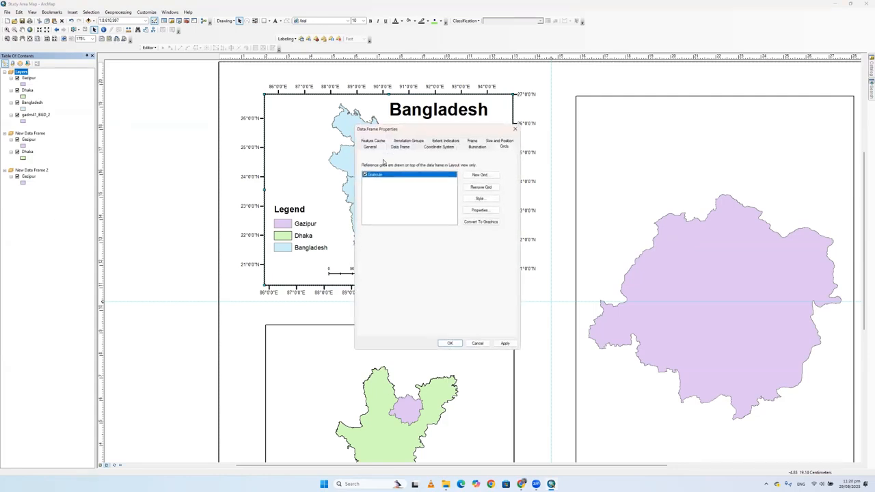
click(483, 210)
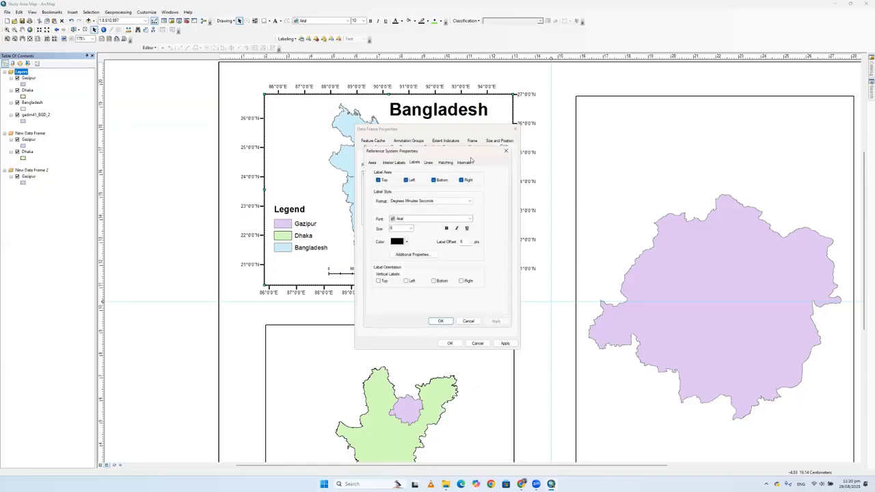
click(411, 230)
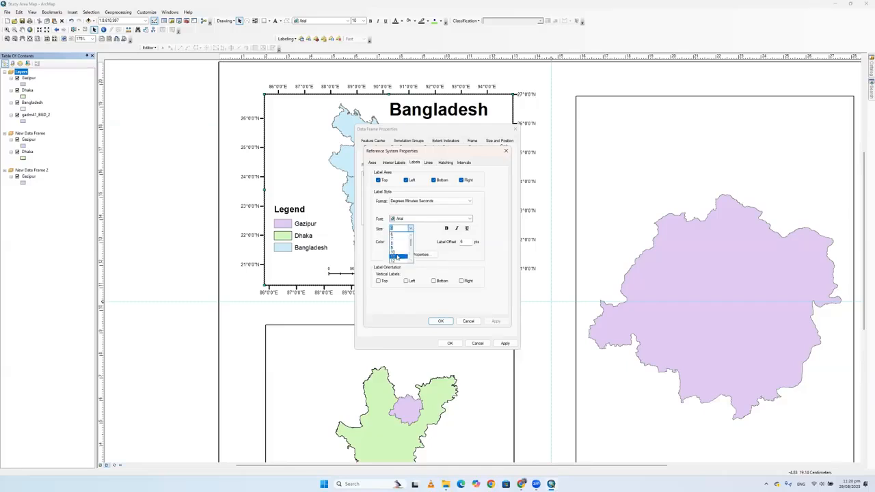
click(398, 252)
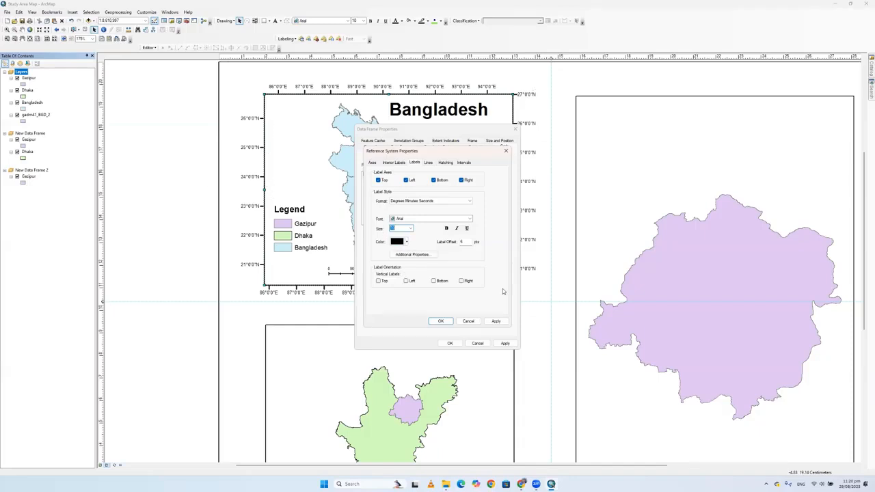
click(462, 281)
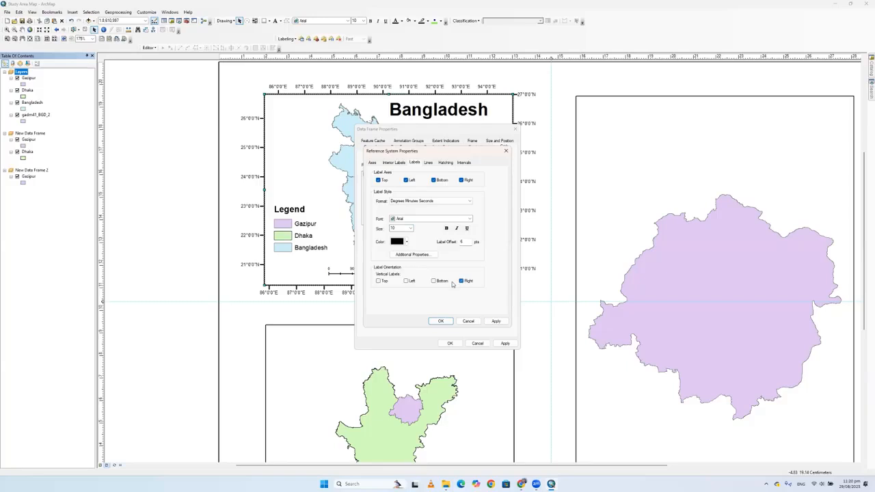
click(407, 281)
click(441, 321)
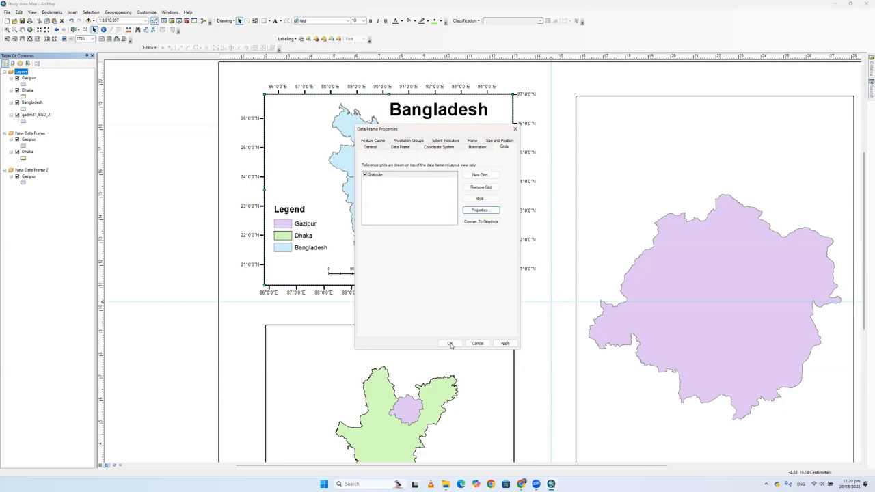
click(450, 343)
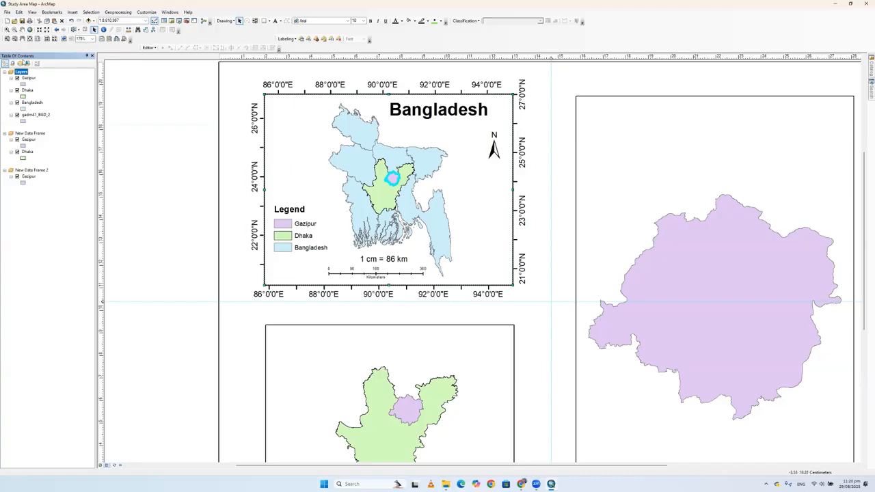
Set the Bangladesh graticule's X axis interval to 1 degree 30 minutes and apply it
right_click(22, 72)
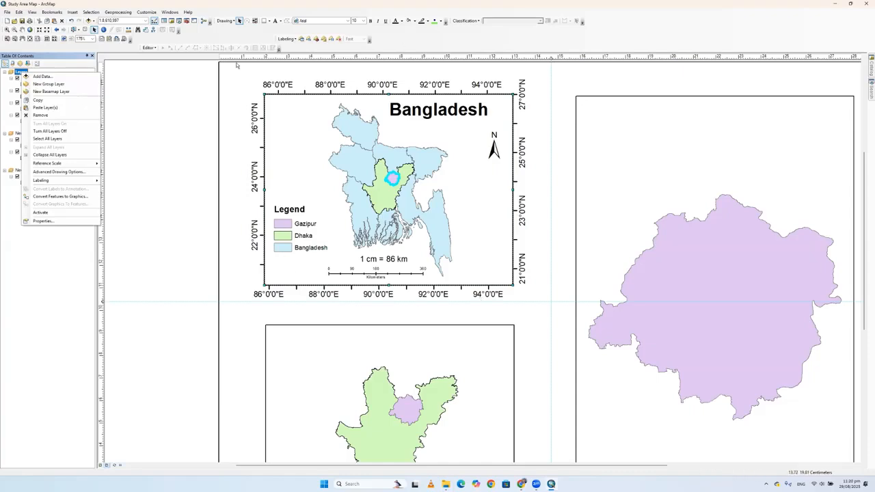
click(42, 221)
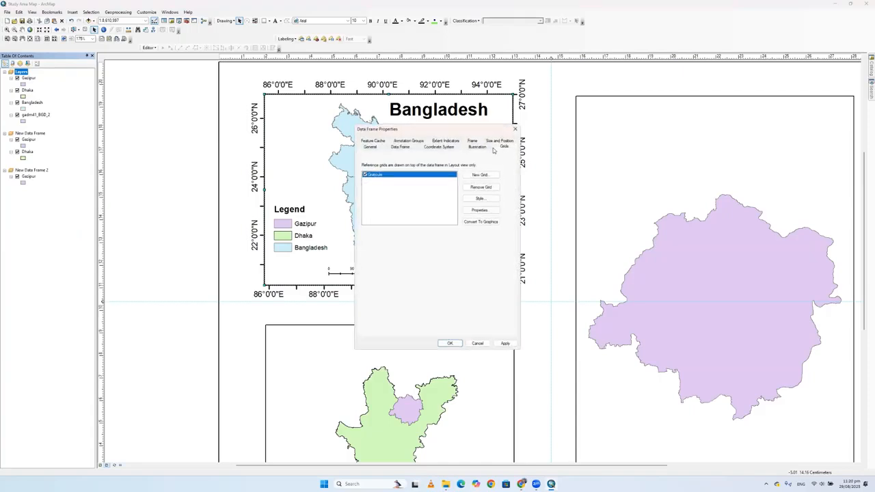
click(485, 209)
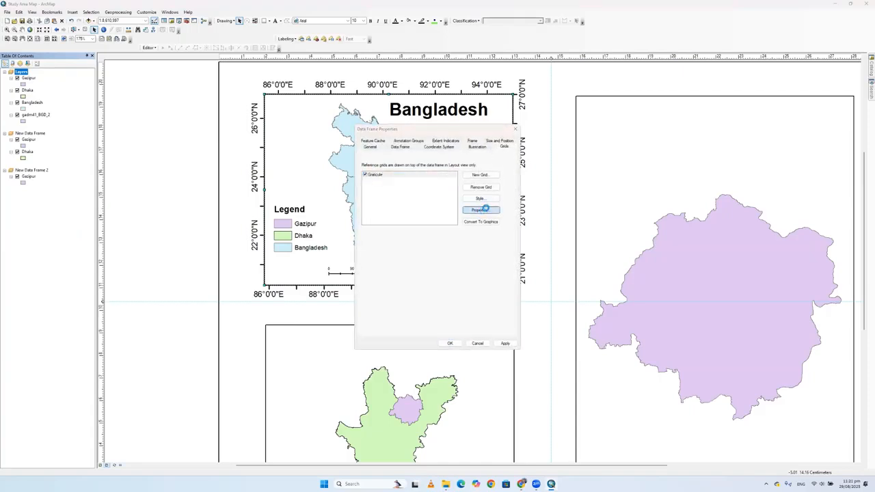
click(463, 162)
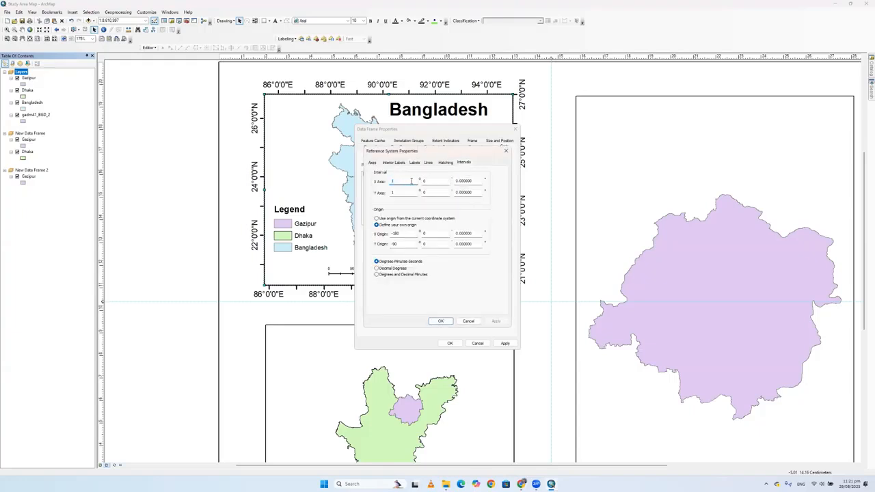
text(4)
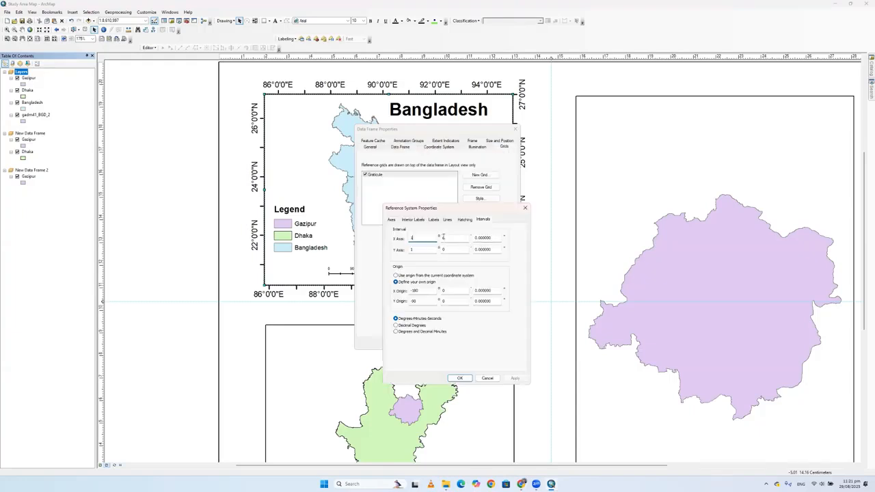
click(445, 238)
click(460, 378)
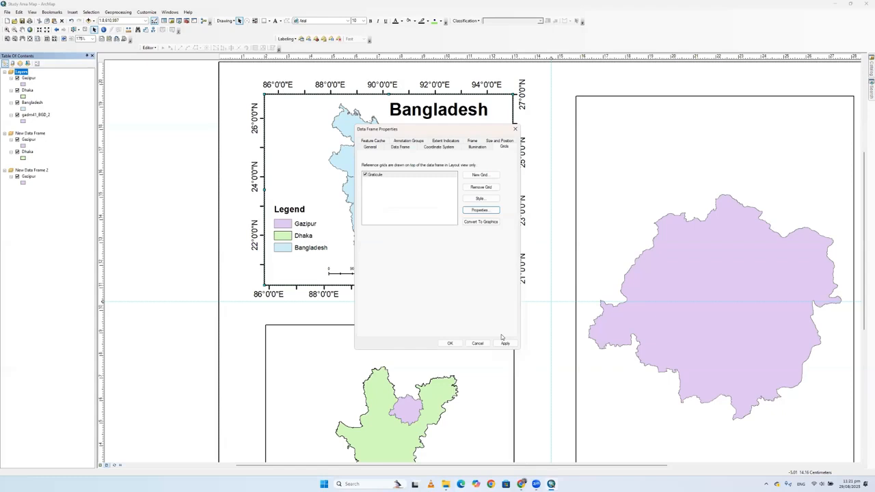
click(507, 344)
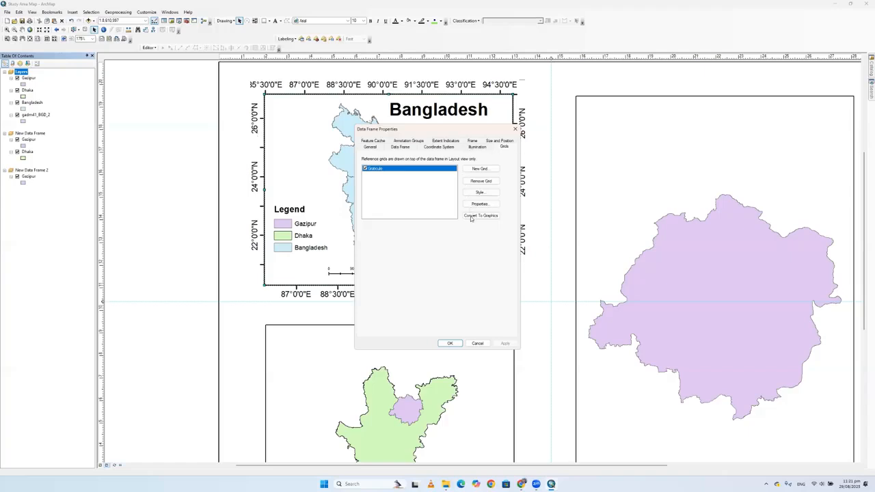
drag(468, 136, 464, 178)
click(478, 245)
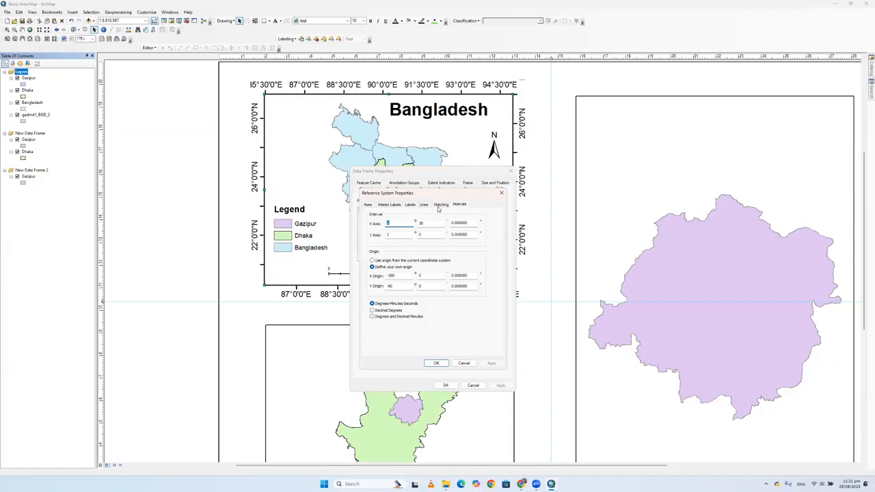
drag(442, 194, 443, 202)
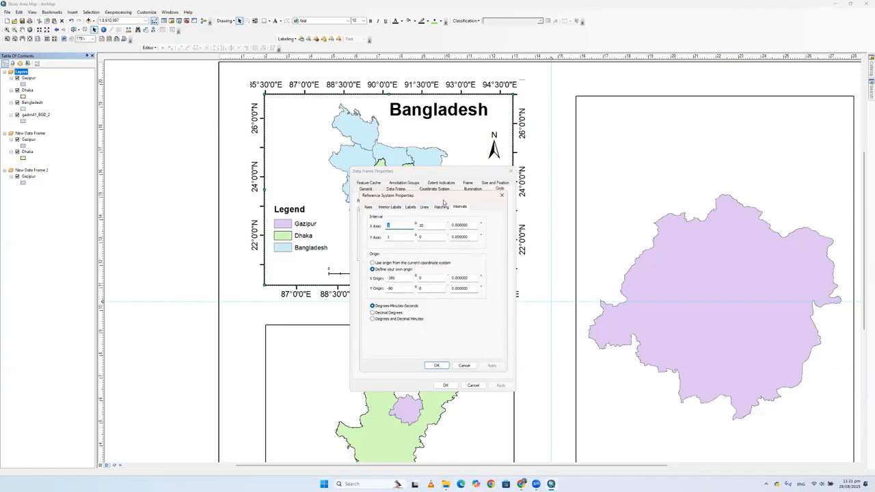
drag(451, 278, 451, 277)
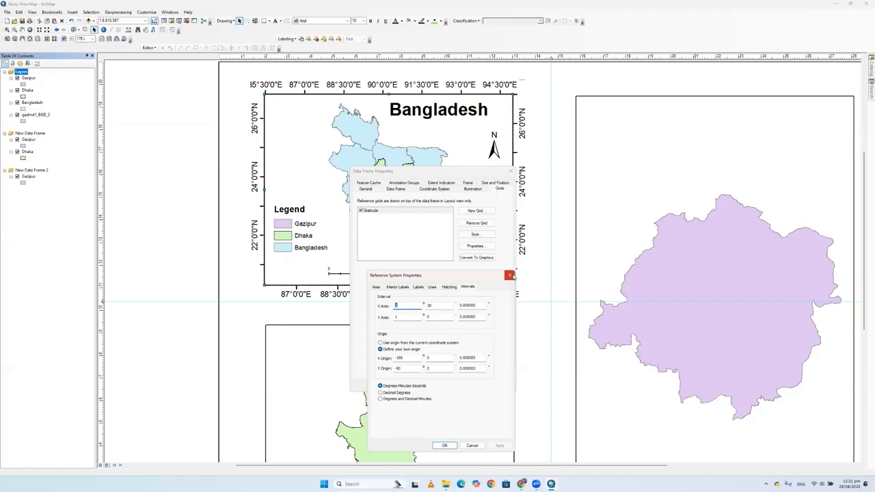
click(508, 276)
click(510, 172)
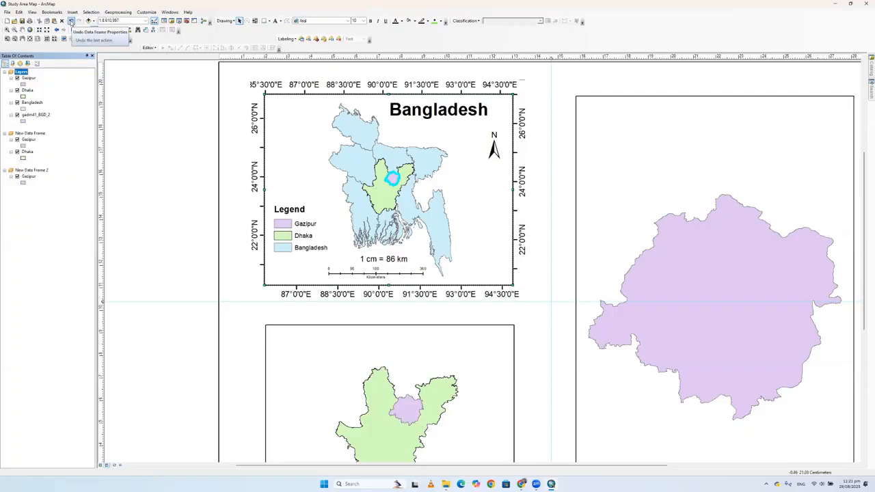
Undo the last interval change made to the Bangladesh graticule
click(71, 21)
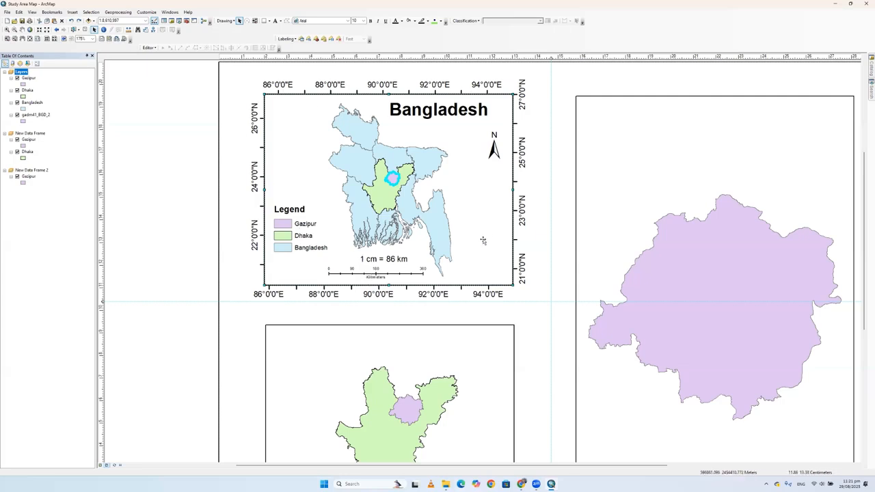
Activate the Dhaka data frame, insert a title and place it inside the frame above the Dhaka map
scroll(484, 246, down, 1)
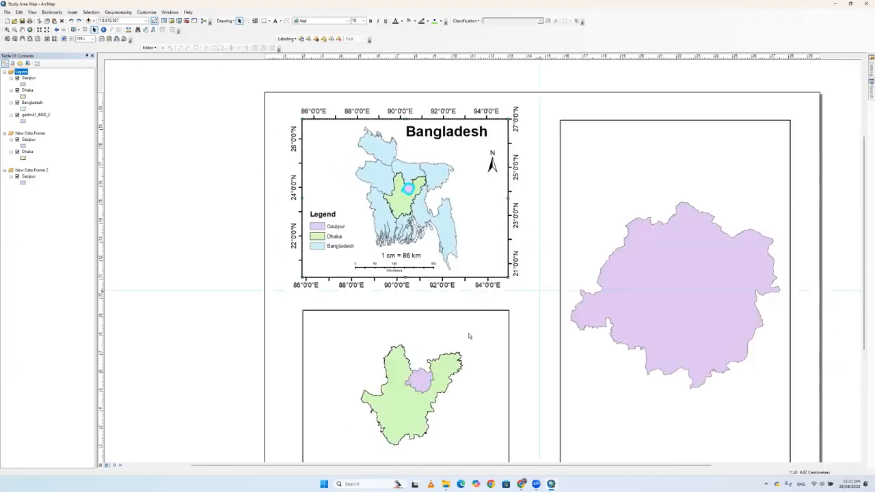
scroll(468, 333, down, 1)
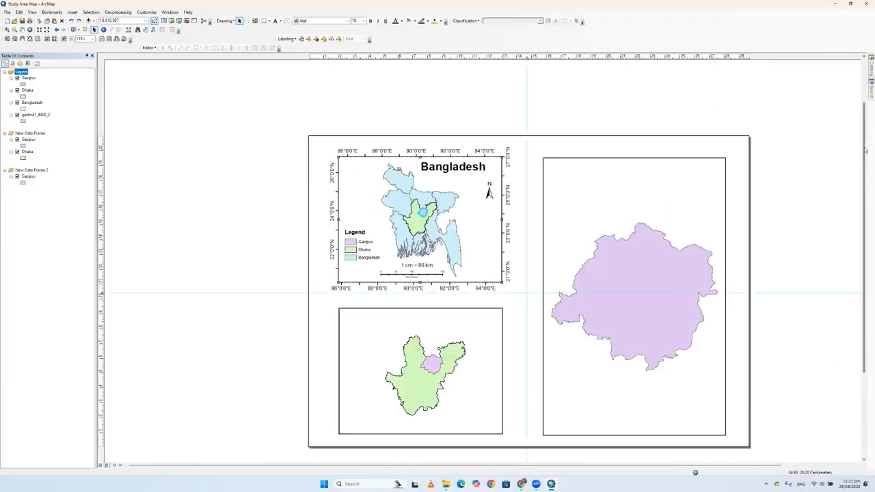
drag(865, 167, 866, 191)
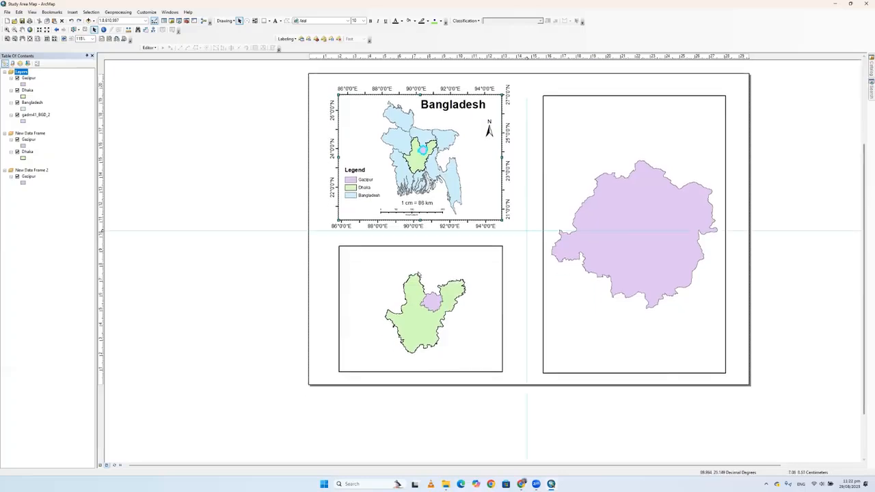
click(413, 256)
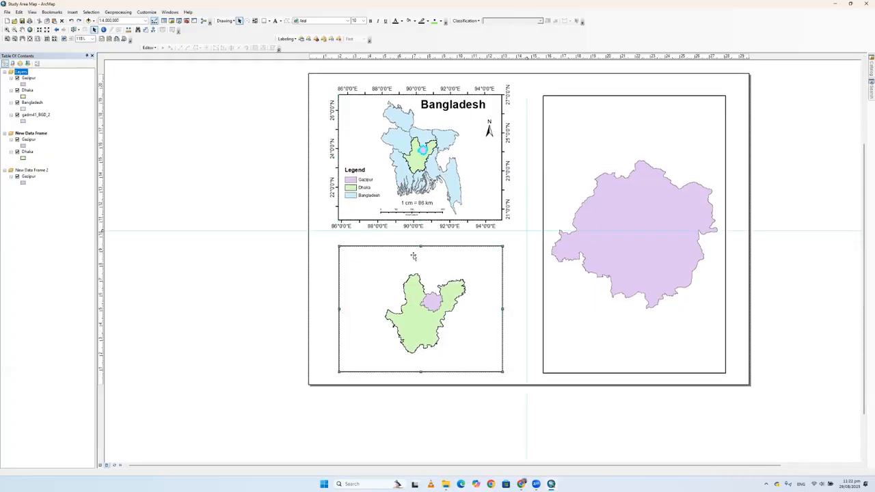
click(73, 13)
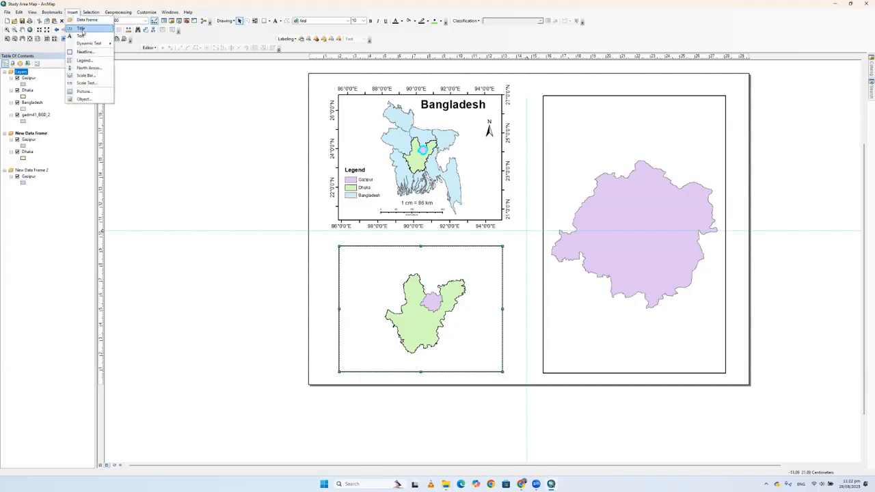
click(80, 28)
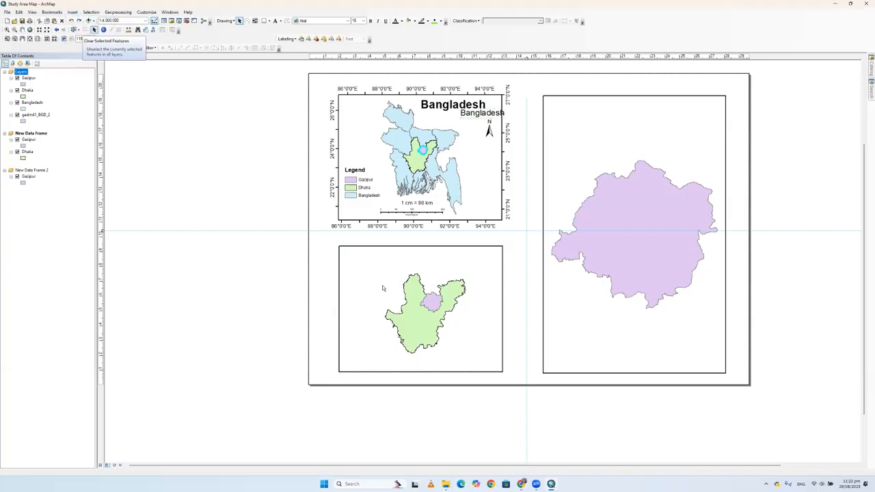
click(482, 114)
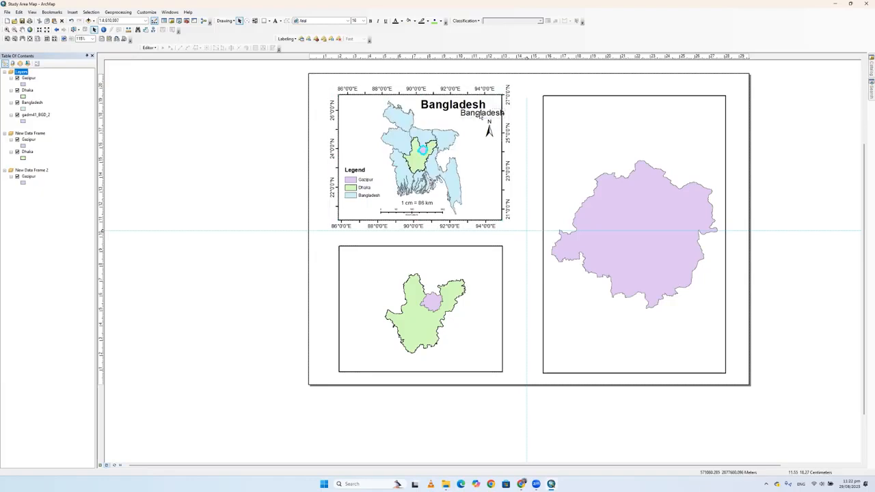
drag(483, 114, 415, 254)
Change the new title's text to "Dhaka Division" and format it in bold at size 22
double_click(414, 253)
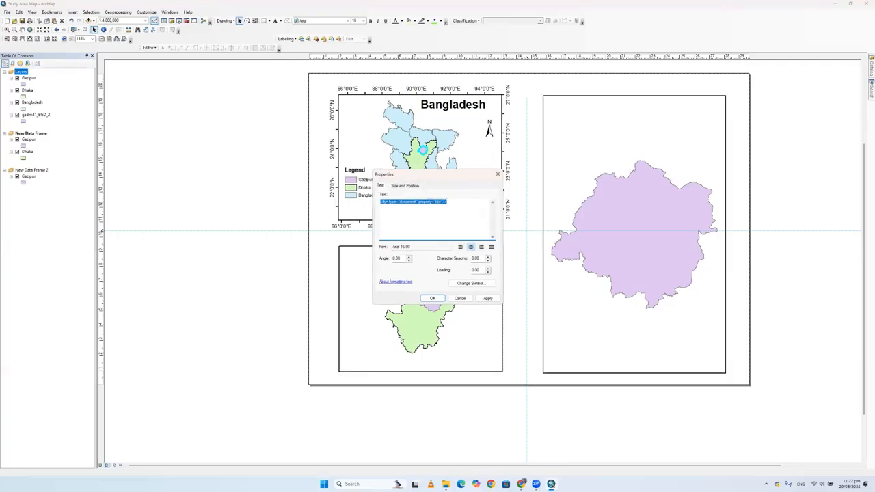
text(Dhaka Division)
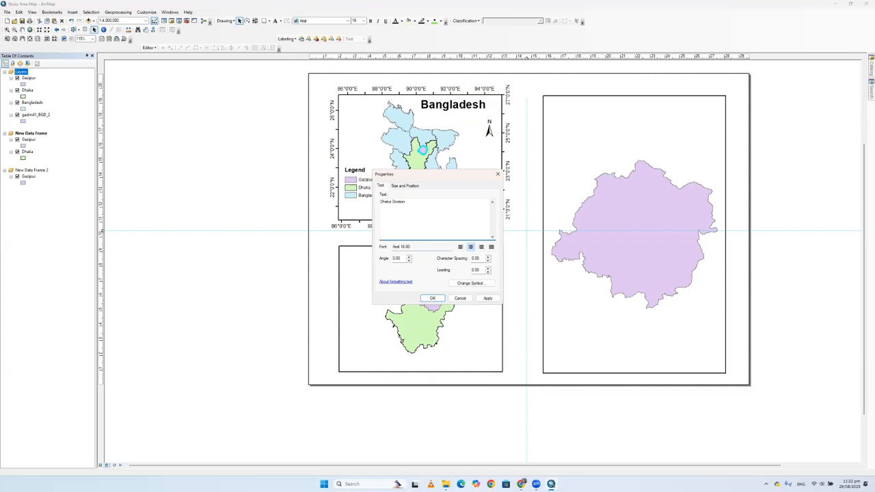
click(475, 284)
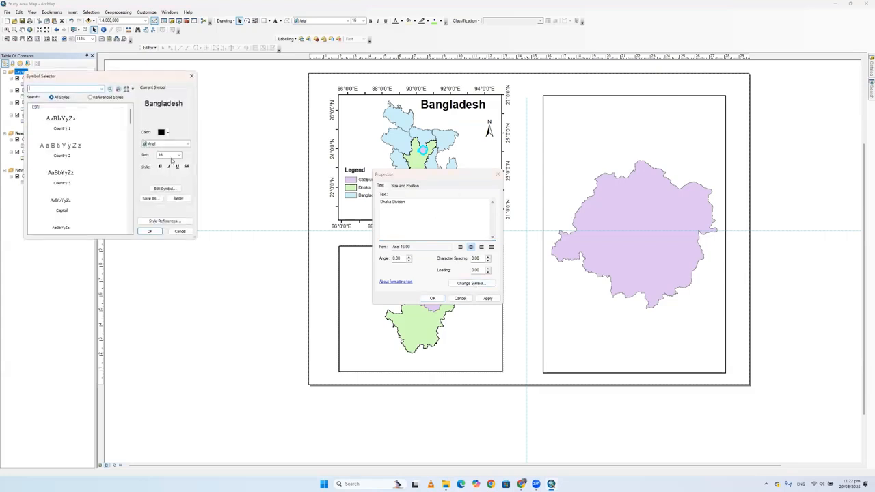
click(179, 156)
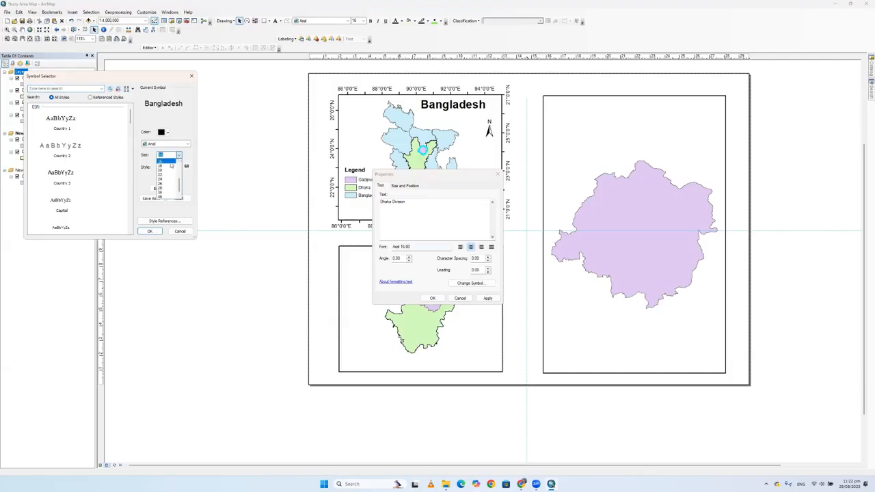
click(162, 176)
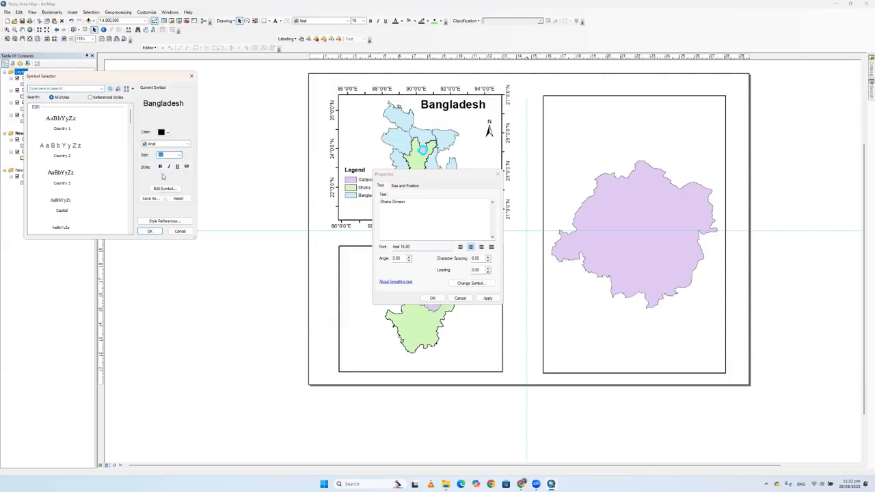
click(150, 232)
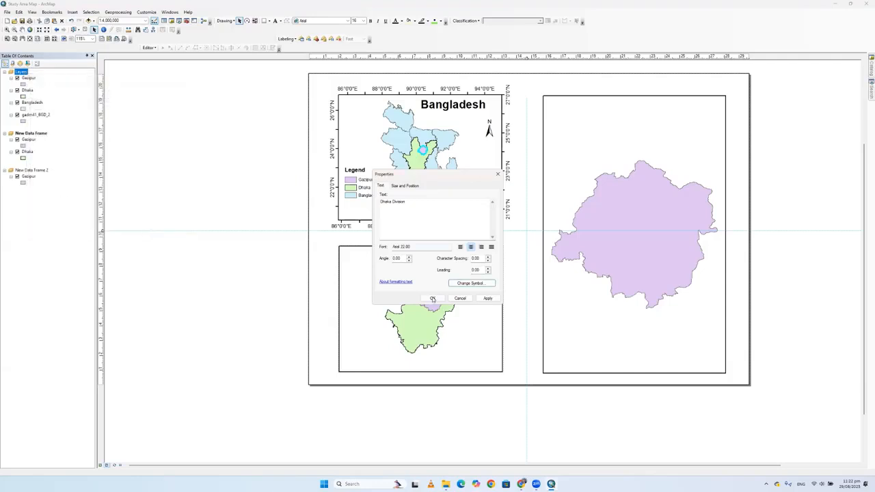
click(488, 299)
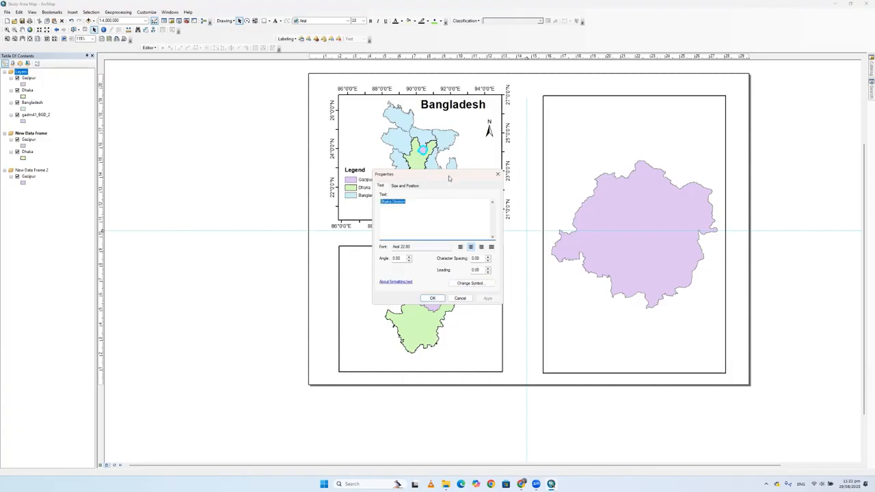
Reduce the "Dhaka Division" title's font size to 20
drag(459, 174, 283, 214)
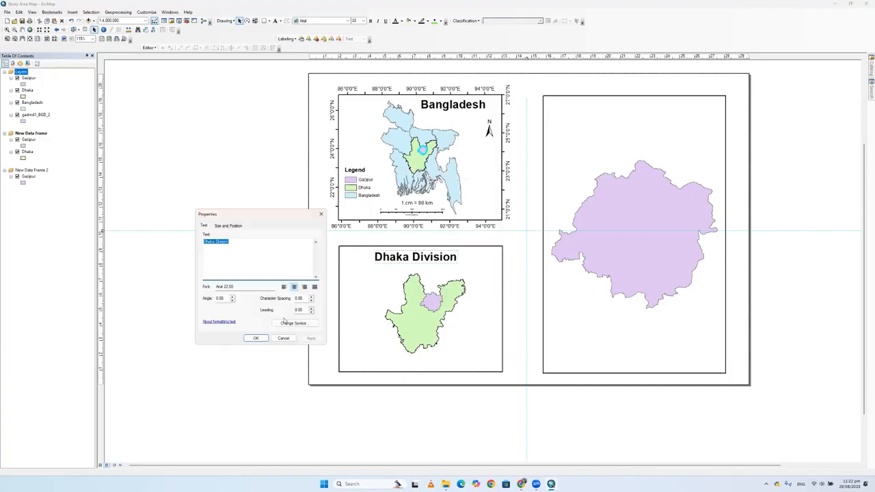
click(312, 324)
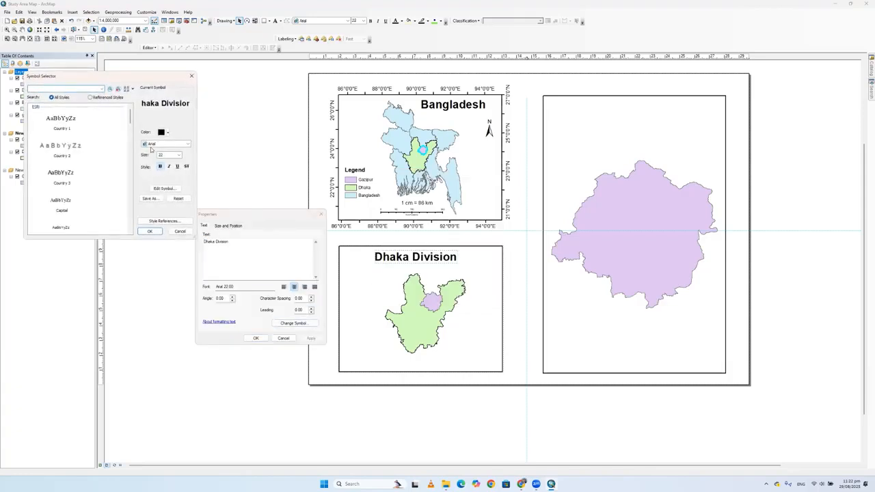
click(179, 155)
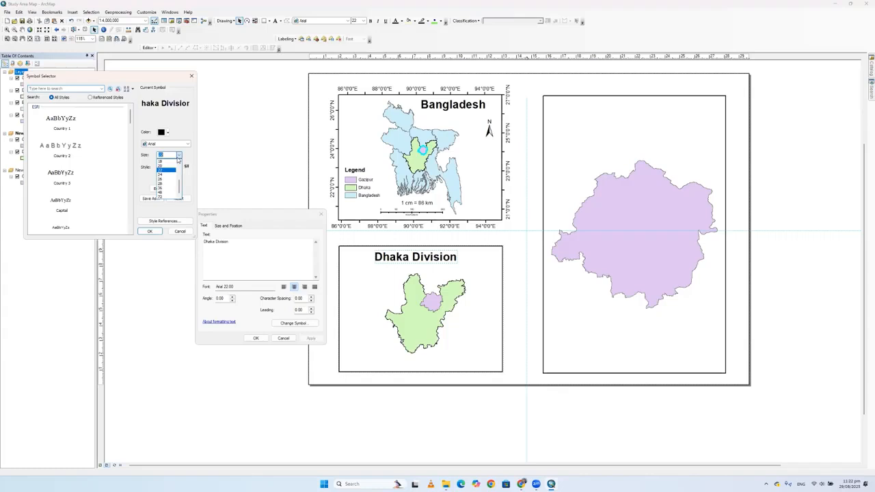
click(163, 166)
click(149, 231)
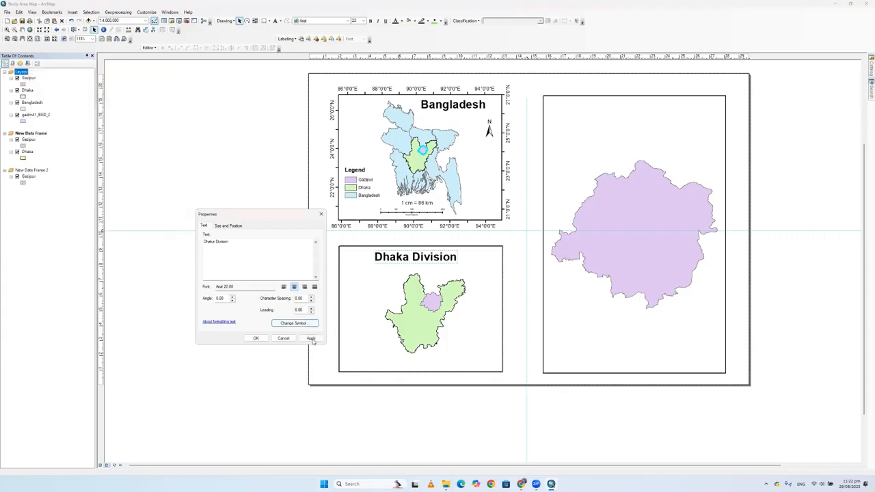
click(311, 339)
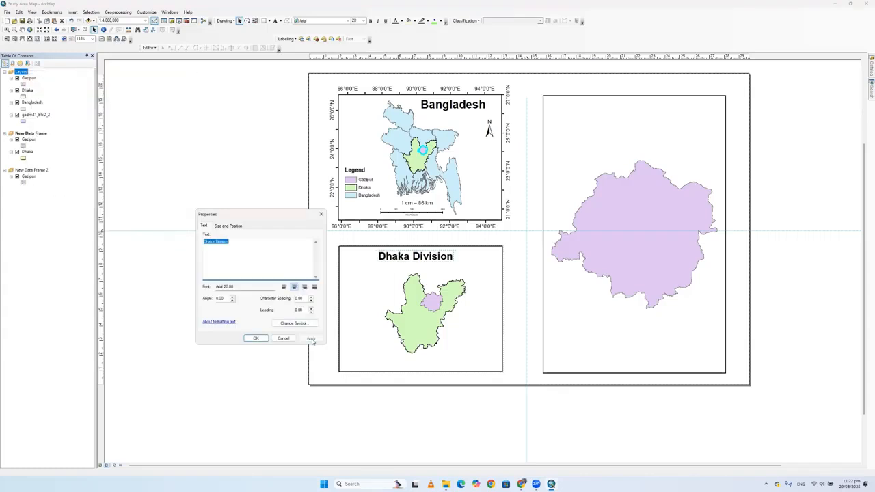
click(256, 339)
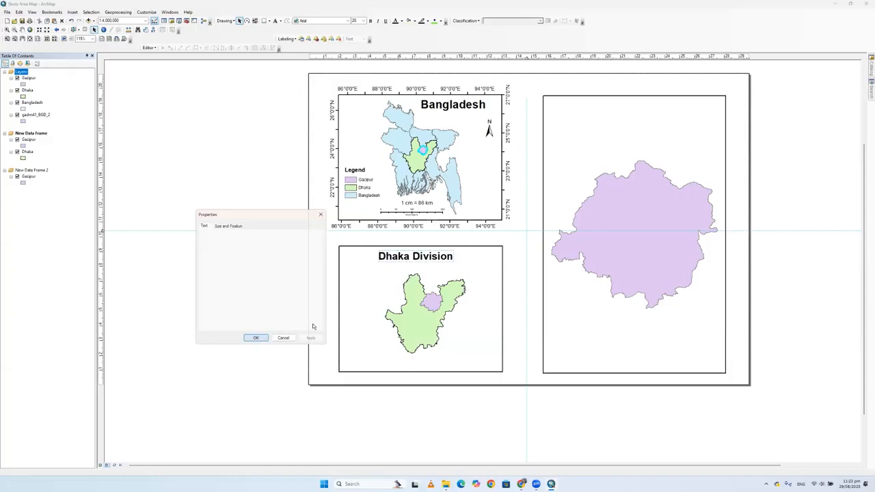
Move the "Dhaka Division" title slightly to centre it near the upper edge of the Dhaka frame
double_click(414, 256)
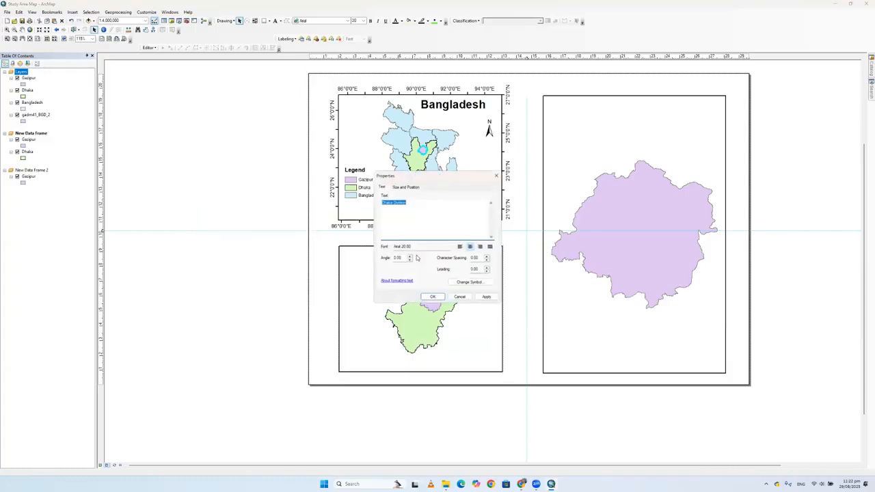
click(499, 176)
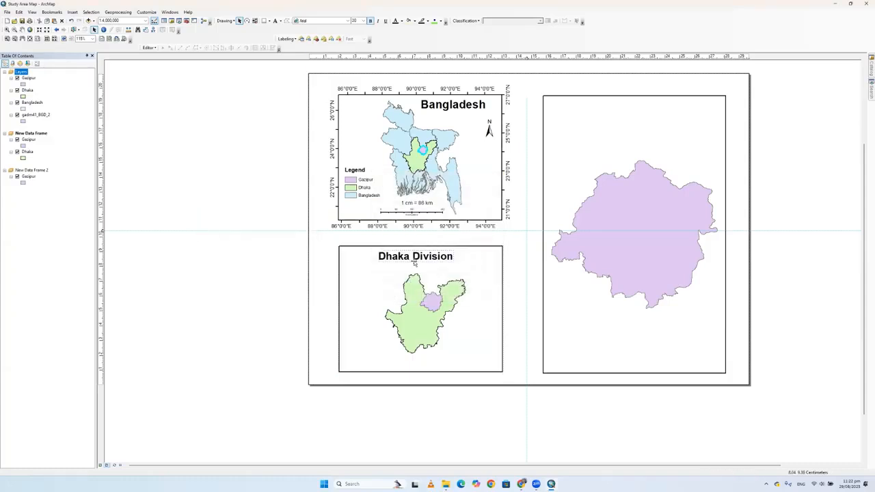
drag(417, 257, 423, 258)
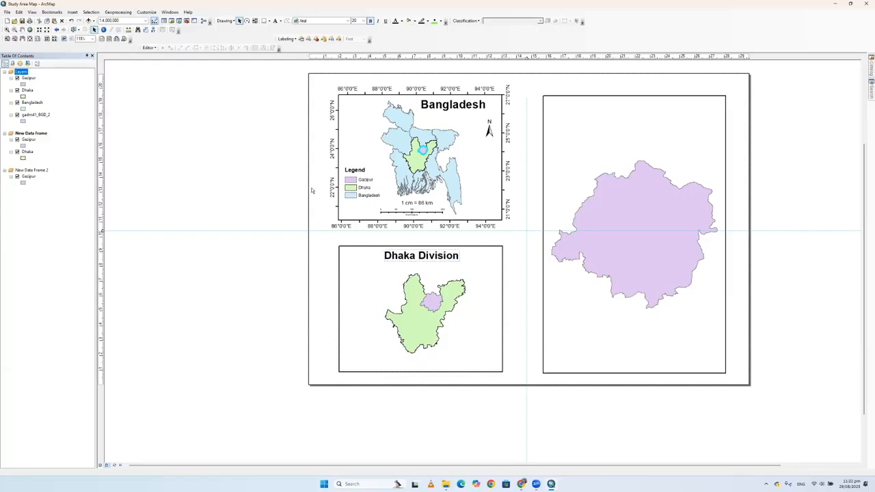
Insert an ESRI North 3 north arrow, shrink it and place it in the Dhaka frame's upper-right corner
click(73, 12)
click(89, 68)
click(86, 40)
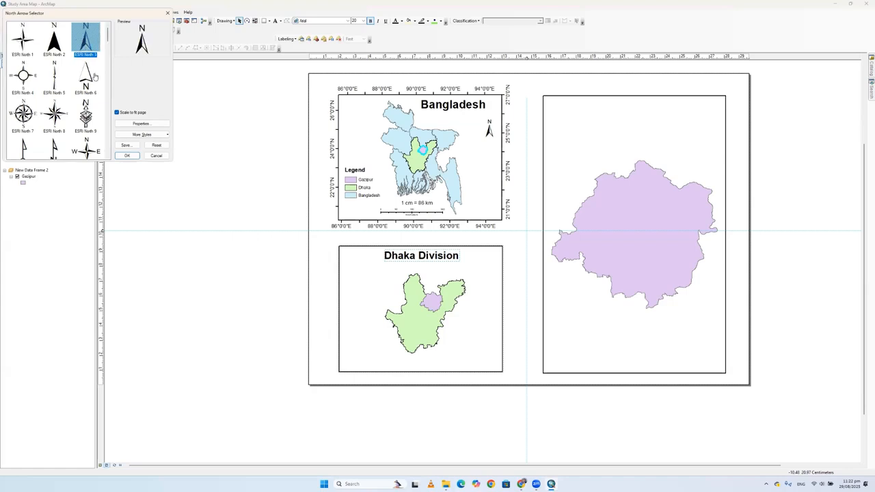
click(127, 155)
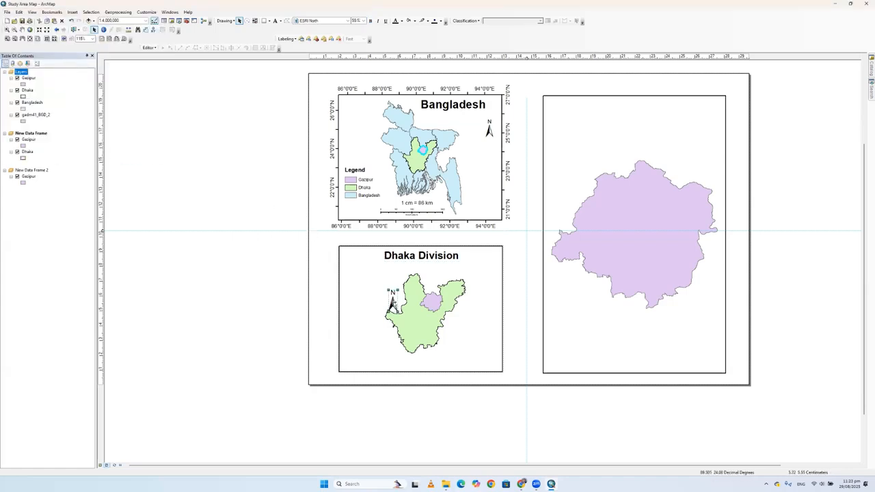
drag(393, 300, 486, 284)
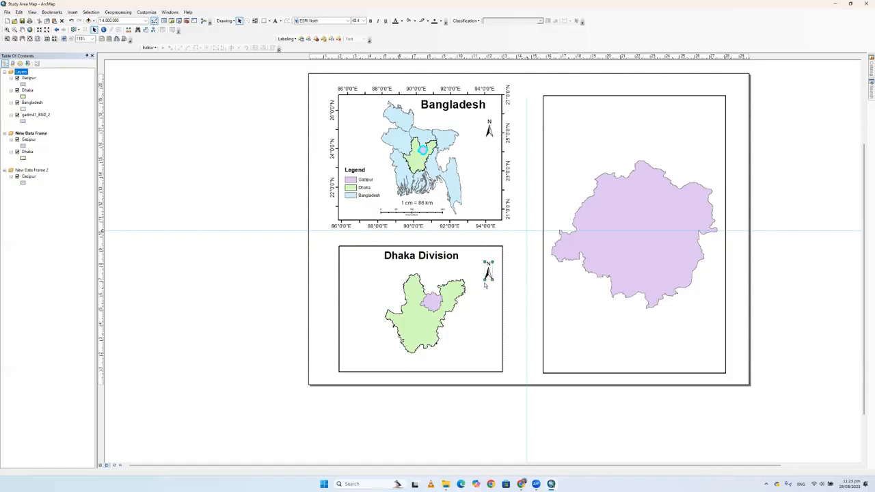
Insert a Scale Line 2 scale bar in kilometers with its label below center, and fit it along the Dhaka frame's lower edge
click(69, 12)
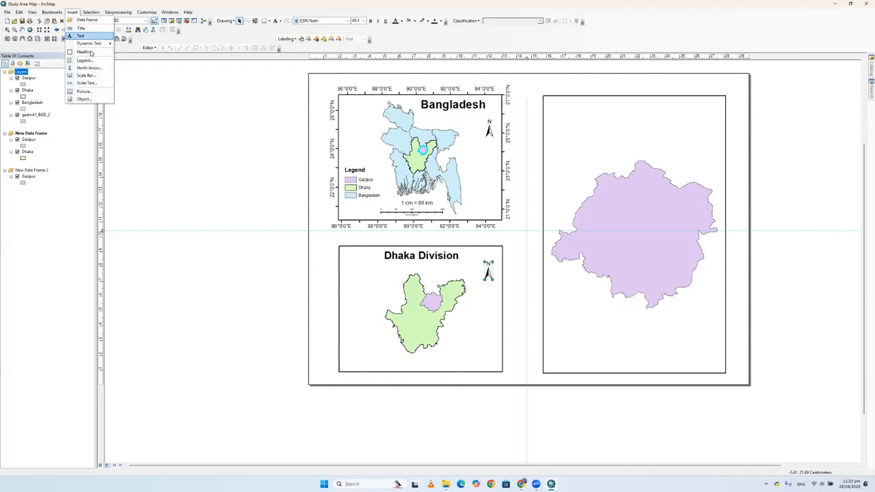
click(91, 77)
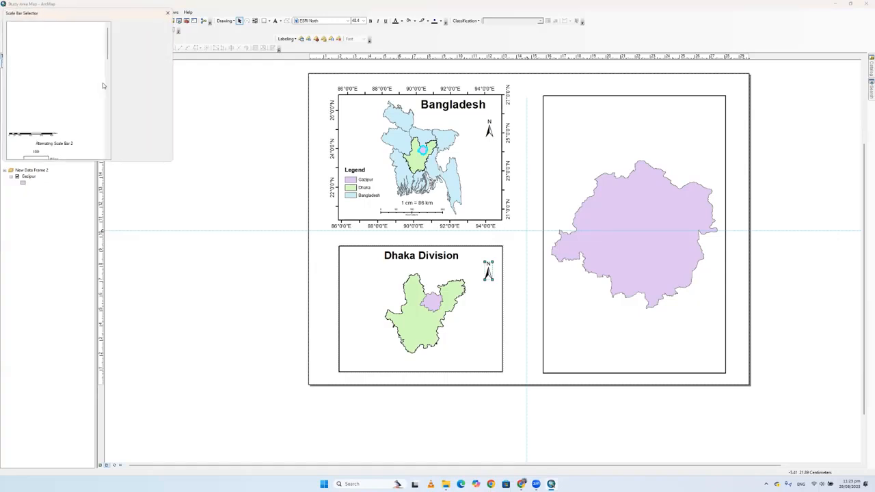
key(Down)
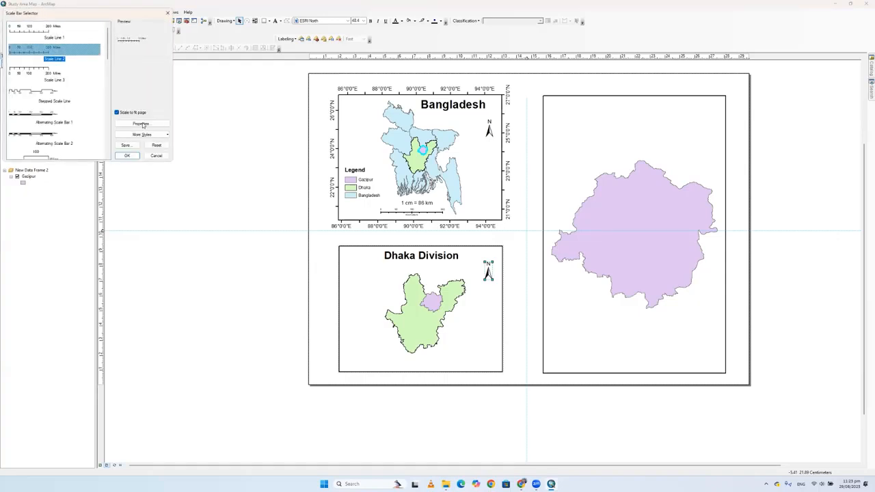
click(142, 124)
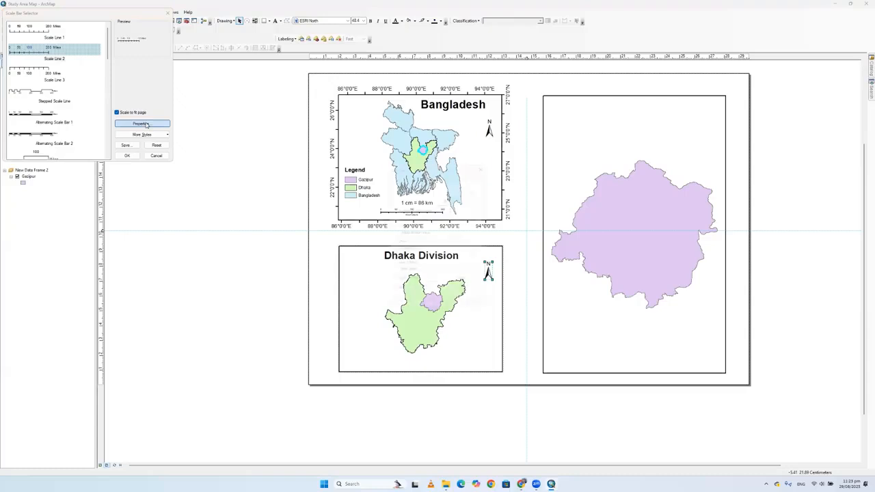
click(467, 257)
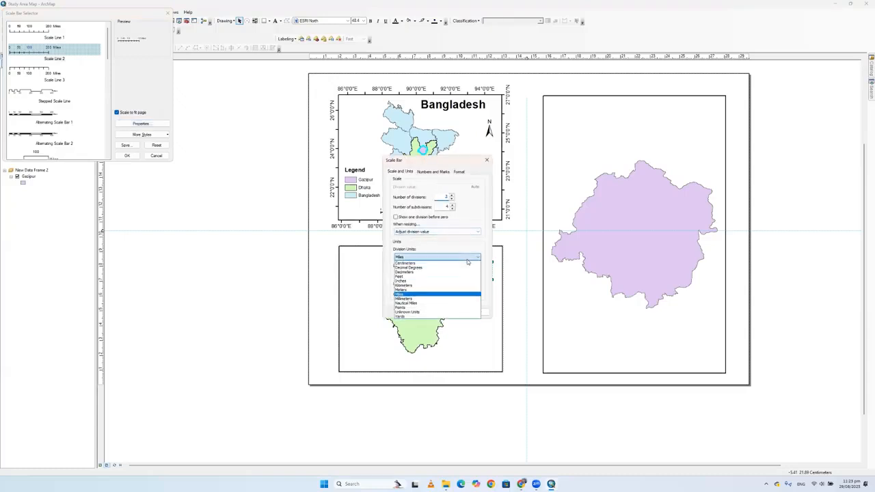
click(414, 286)
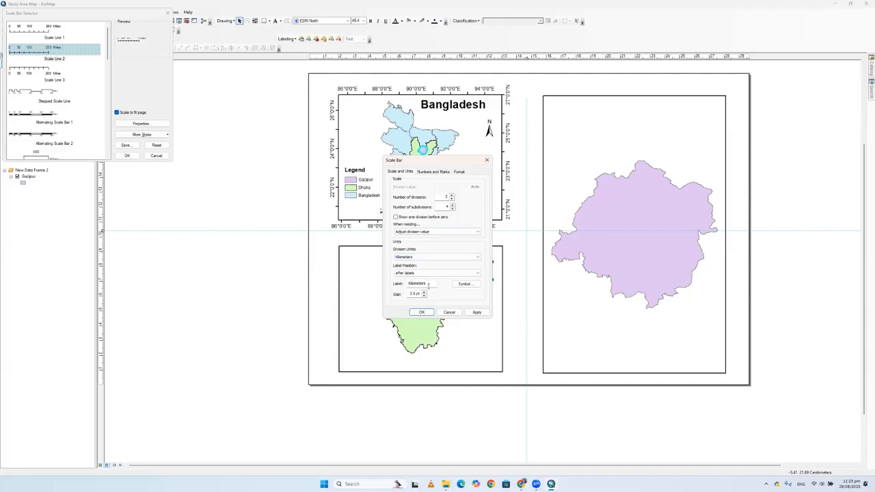
click(429, 273)
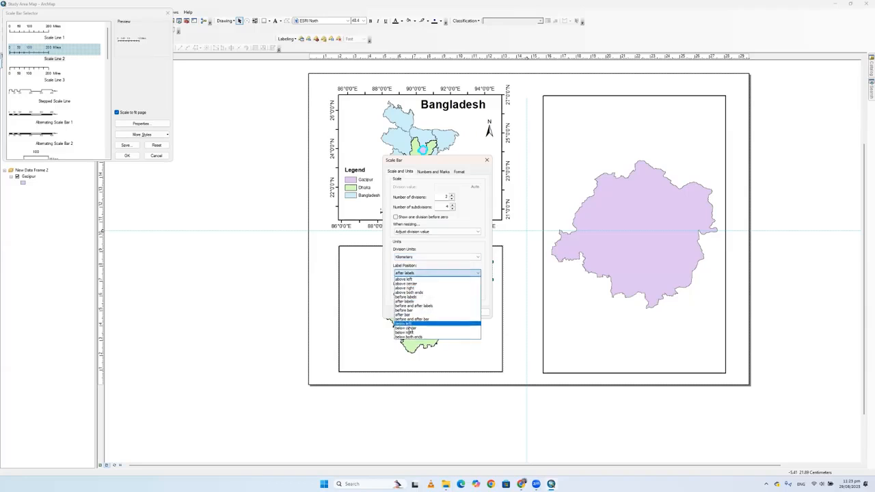
click(407, 328)
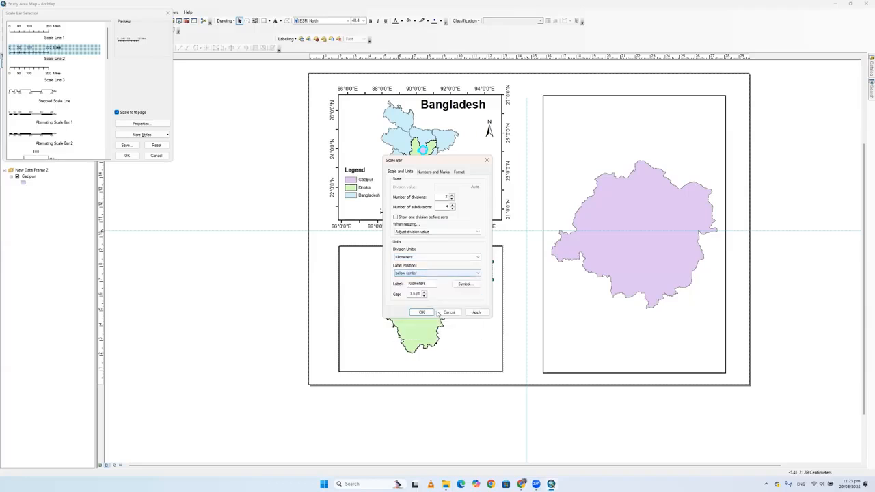
click(476, 312)
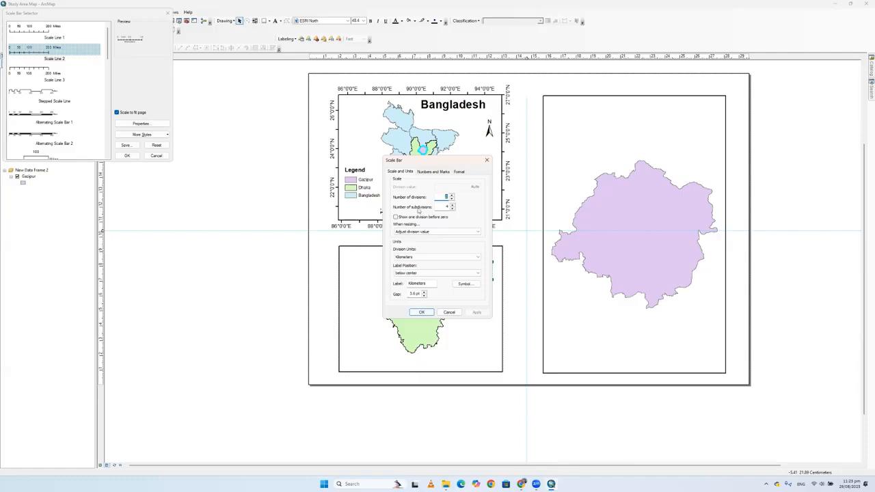
click(421, 312)
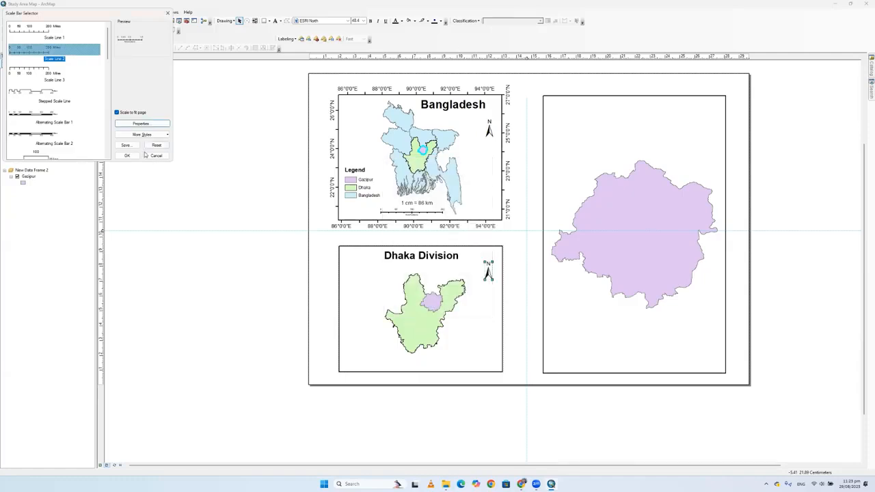
click(124, 156)
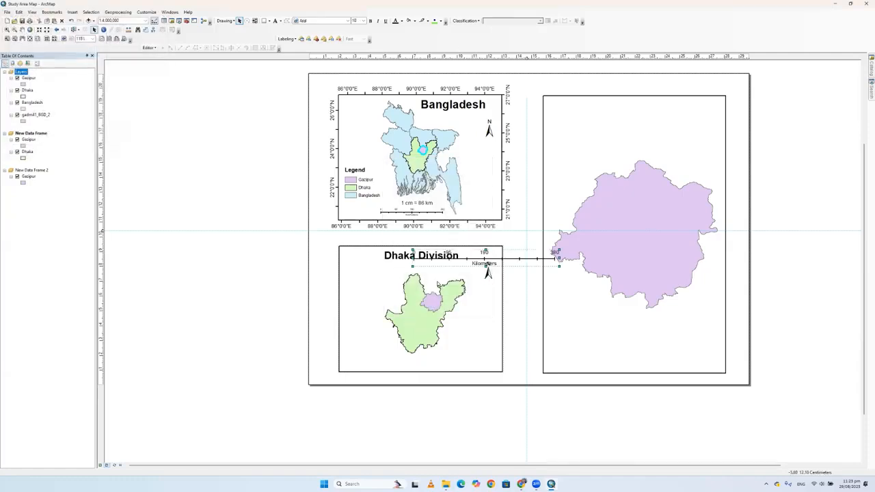
drag(452, 260, 432, 366)
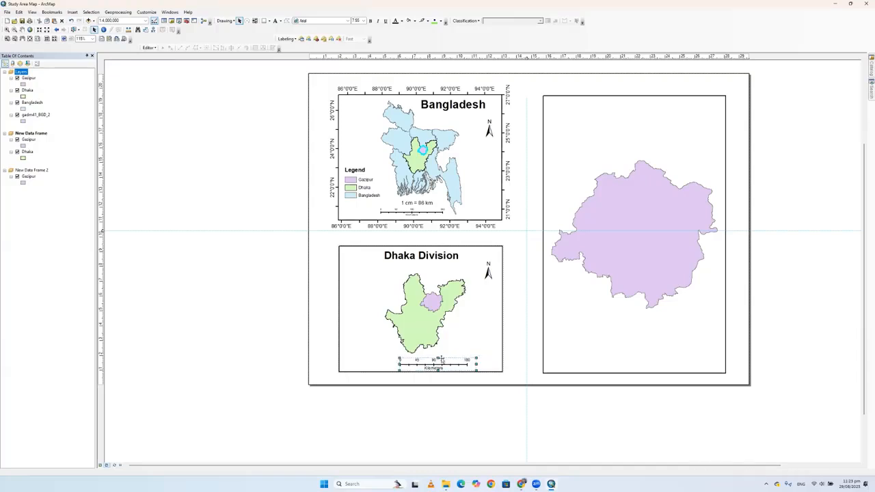
Insert a scale text in the Centimeters = Kilometers style for the Dhaka data frame
click(71, 11)
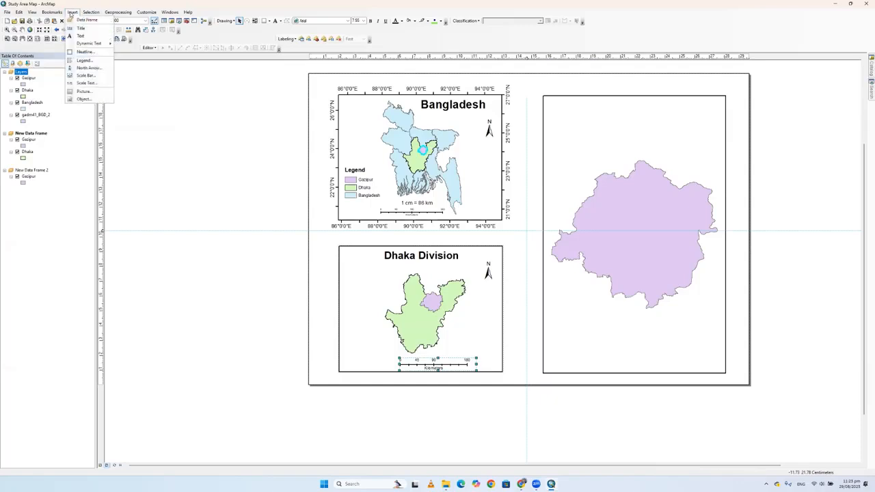
click(91, 83)
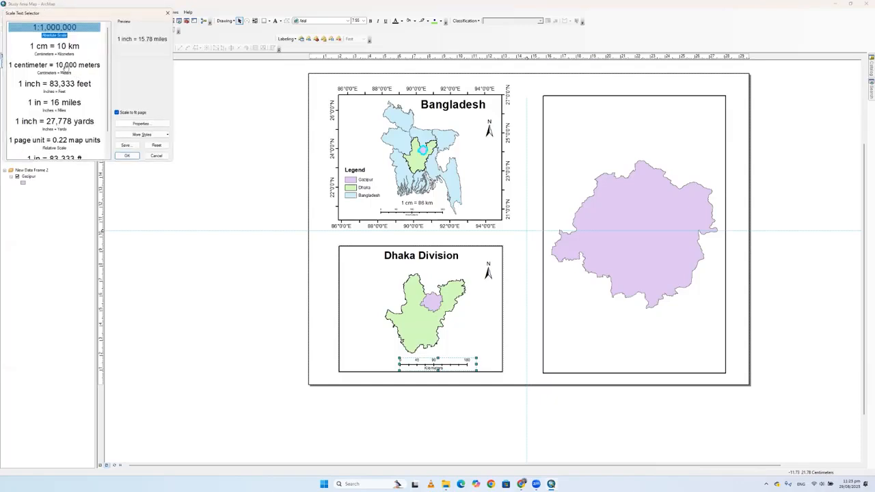
click(65, 49)
click(129, 157)
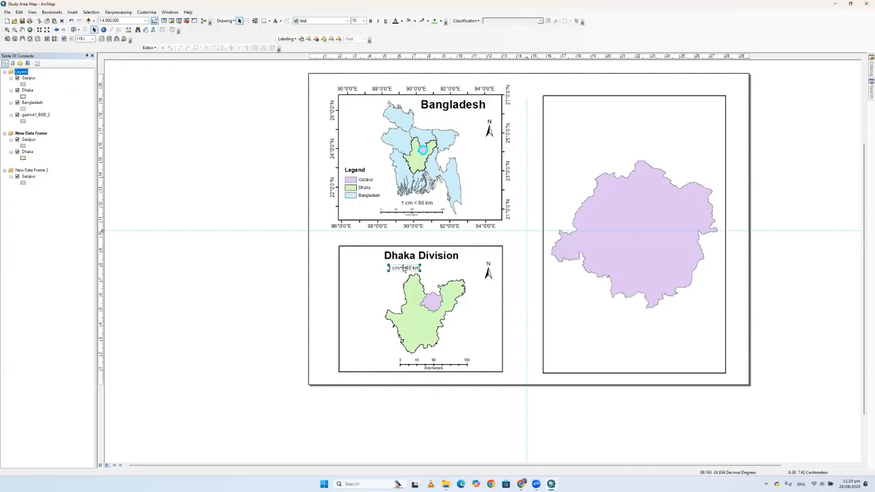
click(404, 268)
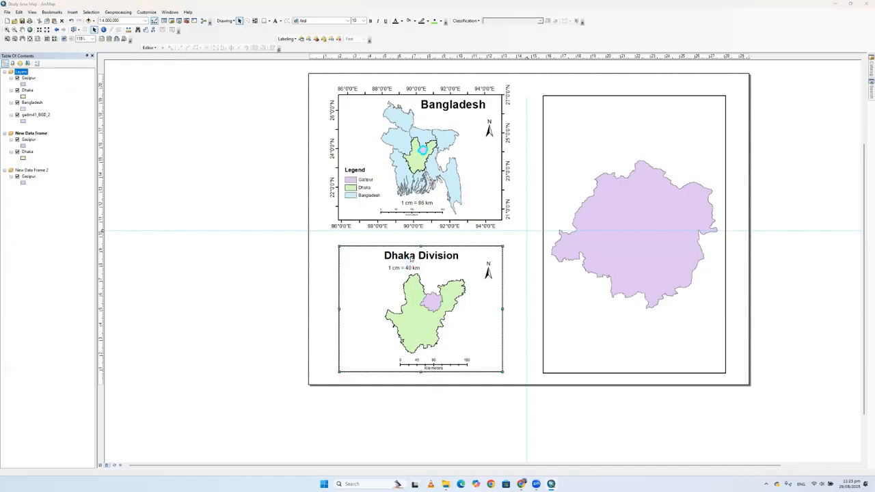
double_click(406, 266)
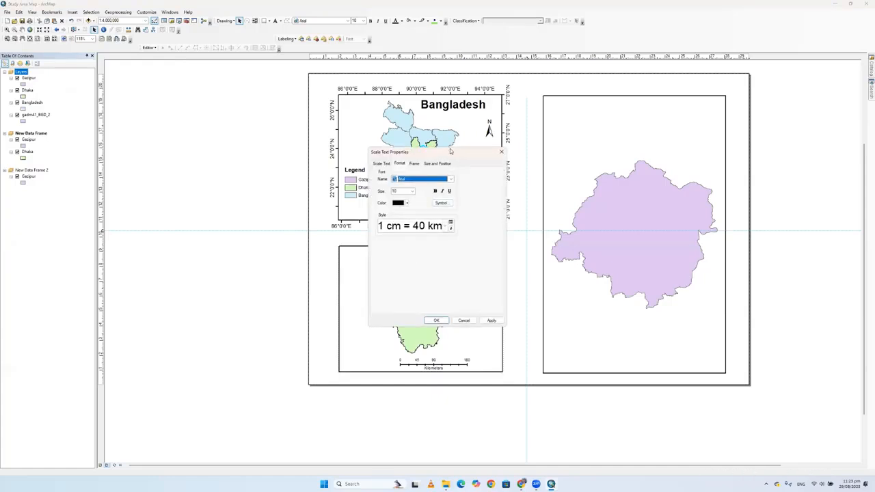
drag(491, 153, 641, 194)
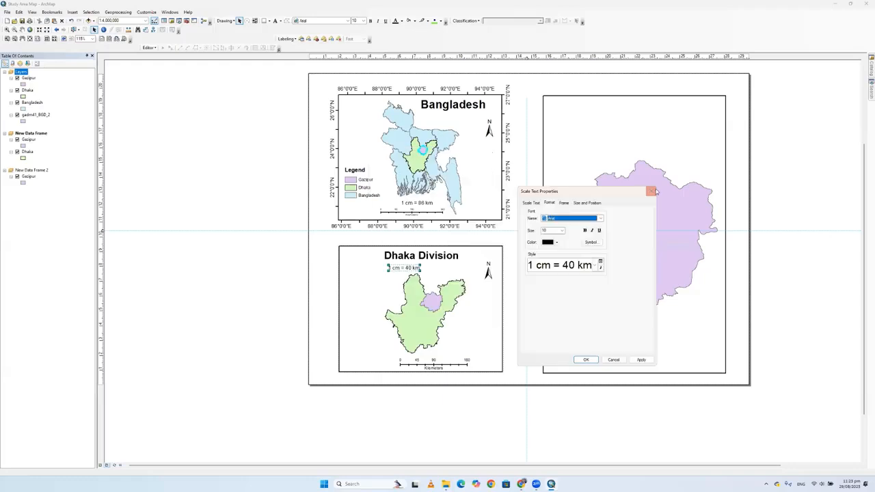
click(651, 192)
Move the Dhaka frame's scale text to just above its scale bar
drag(405, 267, 449, 352)
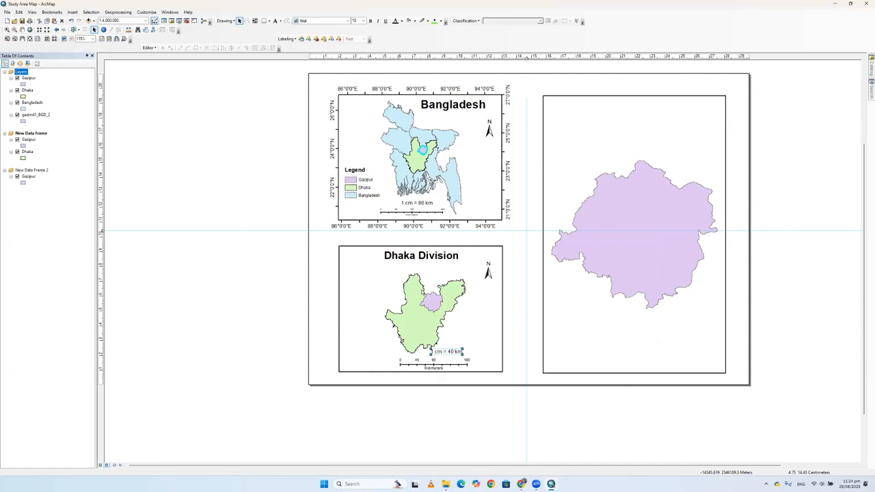
Add a labels-only graticule to the Dhaka data frame with parallels and meridians every 1 degree and a simple border
click(383, 266)
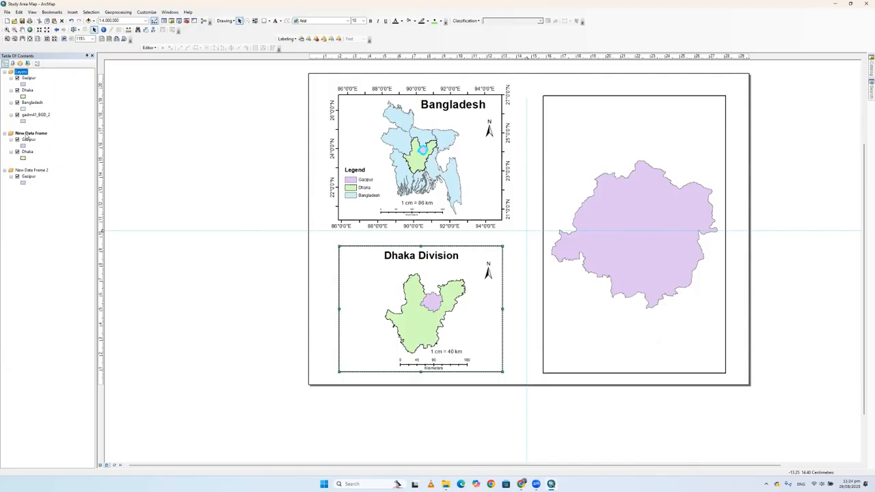
right_click(31, 134)
click(58, 280)
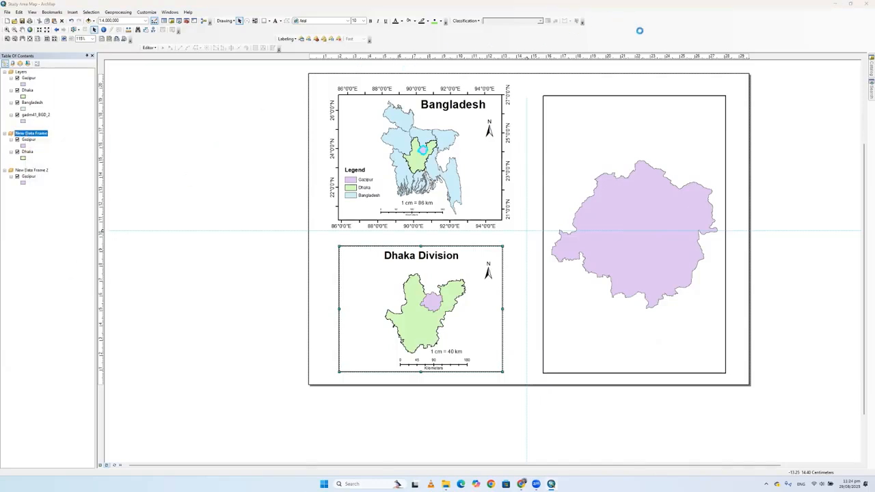
click(481, 175)
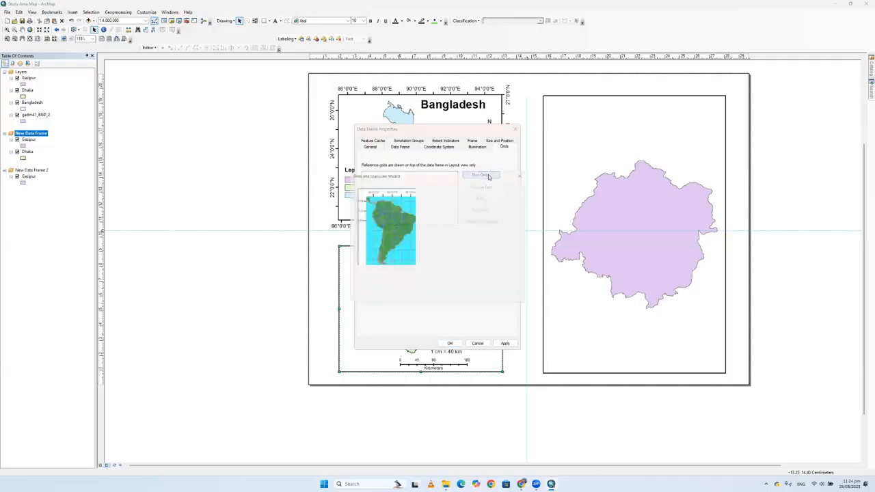
click(485, 300)
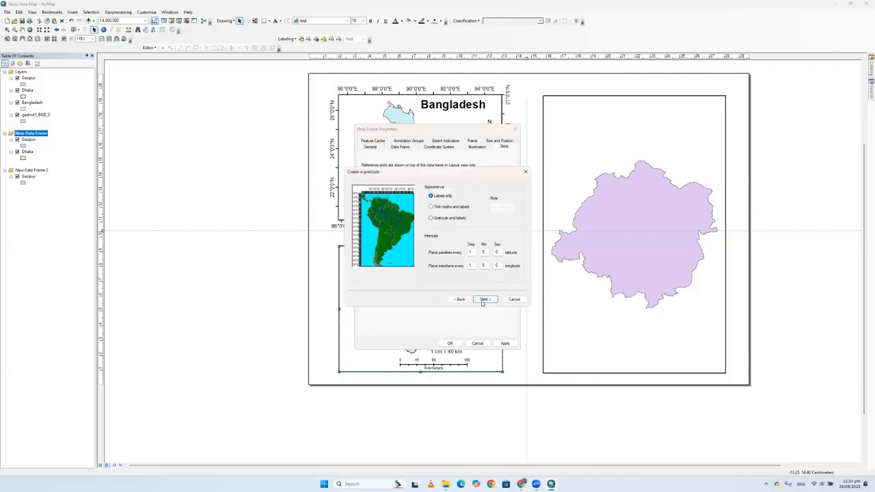
click(485, 300)
click(485, 299)
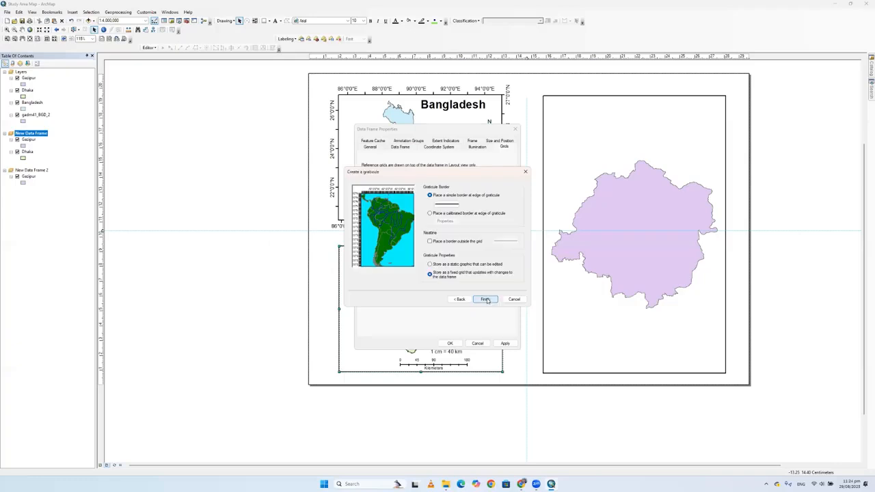
click(484, 300)
Set the Dhaka graticule's label size to 10, make its left and right labels vertical, and apply the grid to the frame
click(482, 209)
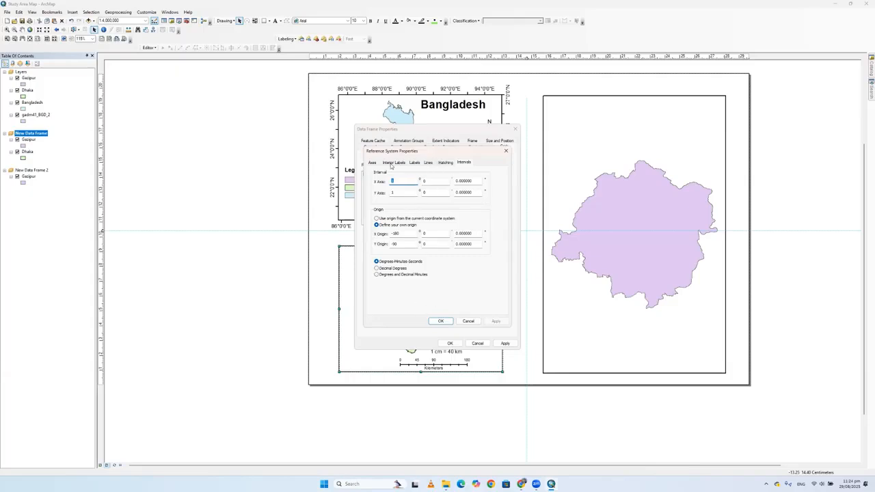
click(415, 163)
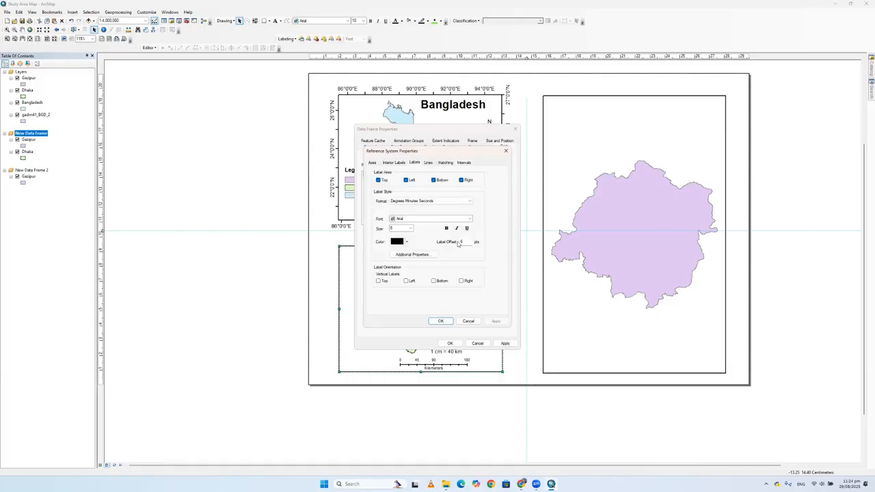
click(411, 230)
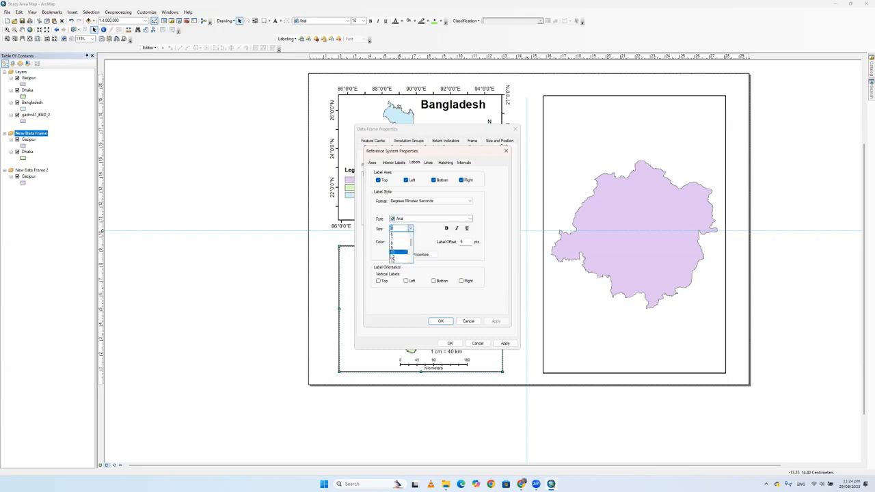
click(393, 253)
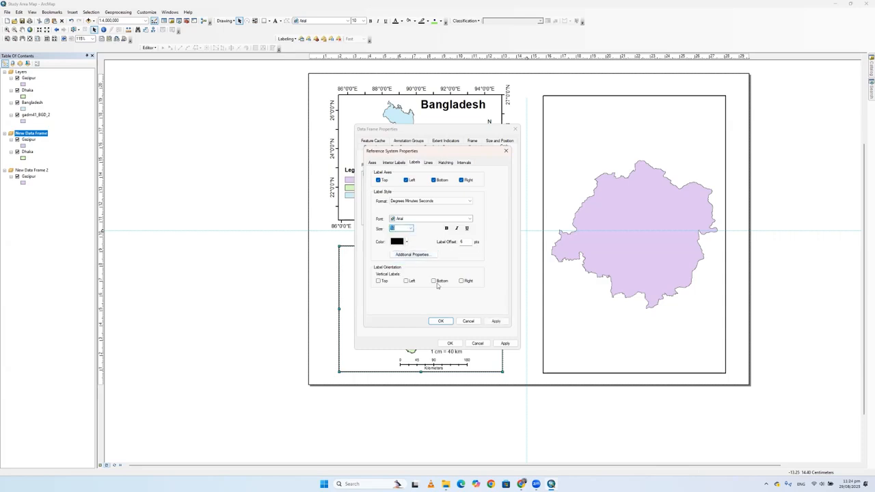
click(406, 281)
click(462, 281)
click(441, 321)
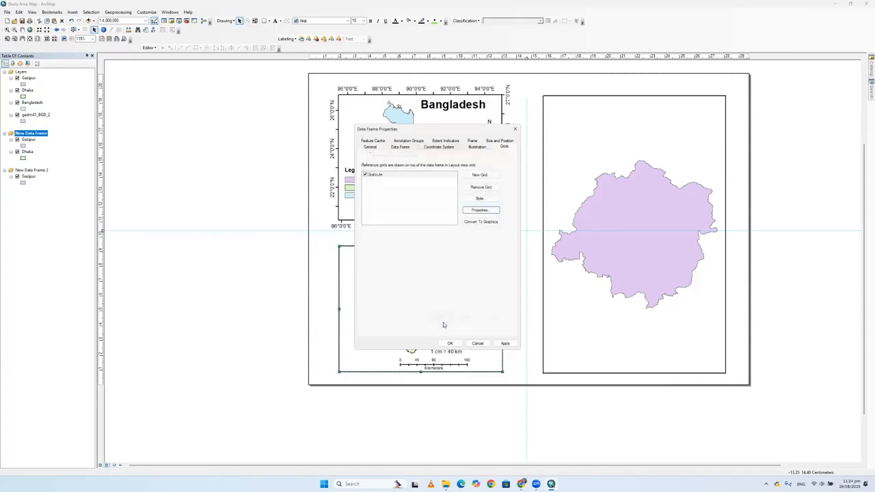
click(449, 343)
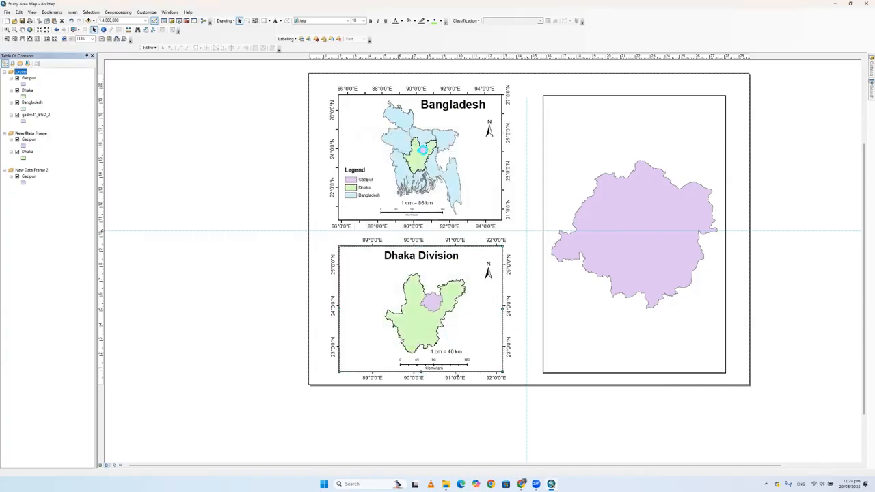
Insert a title for the Gazipur data frame and place it centred above the Gazipur polygon
click(592, 155)
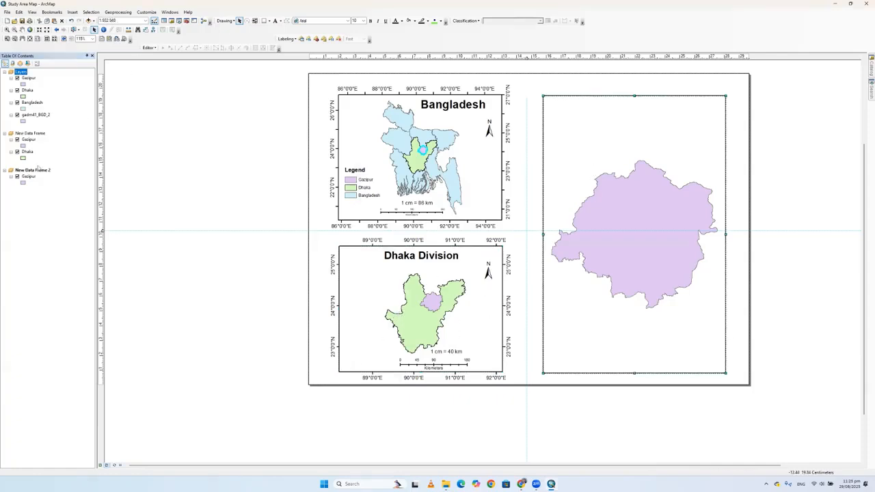
click(34, 171)
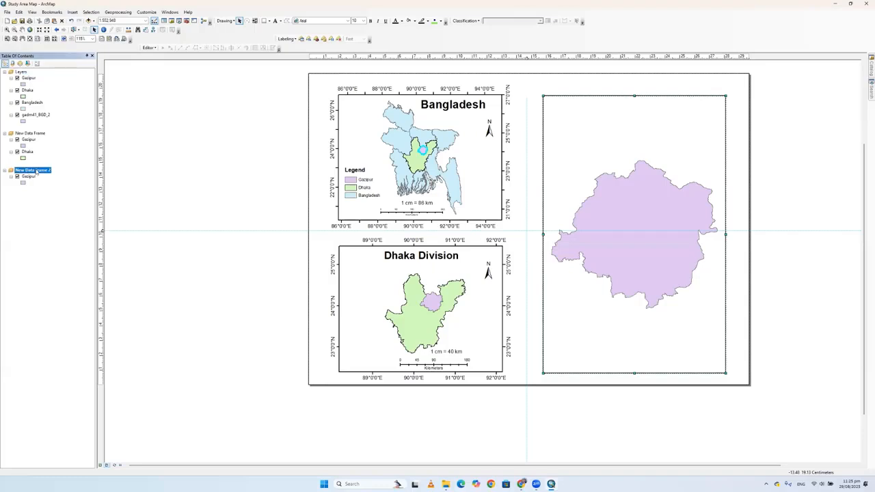
click(73, 12)
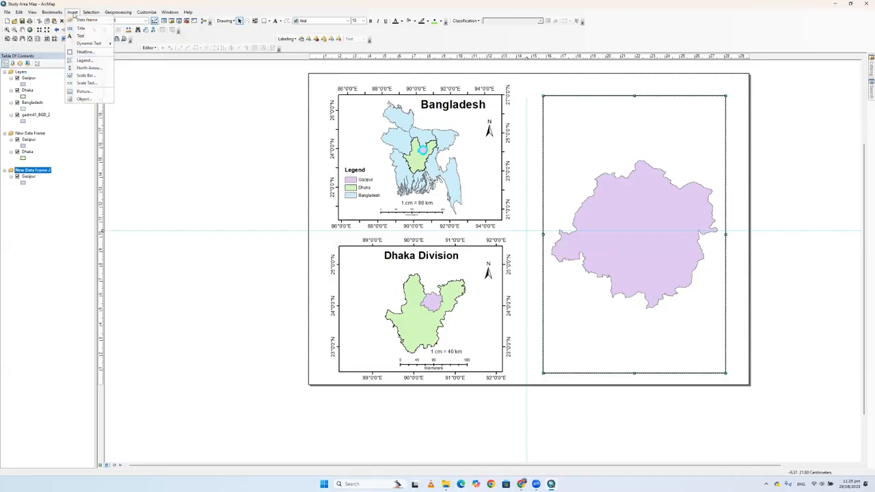
click(85, 32)
drag(490, 115, 635, 120)
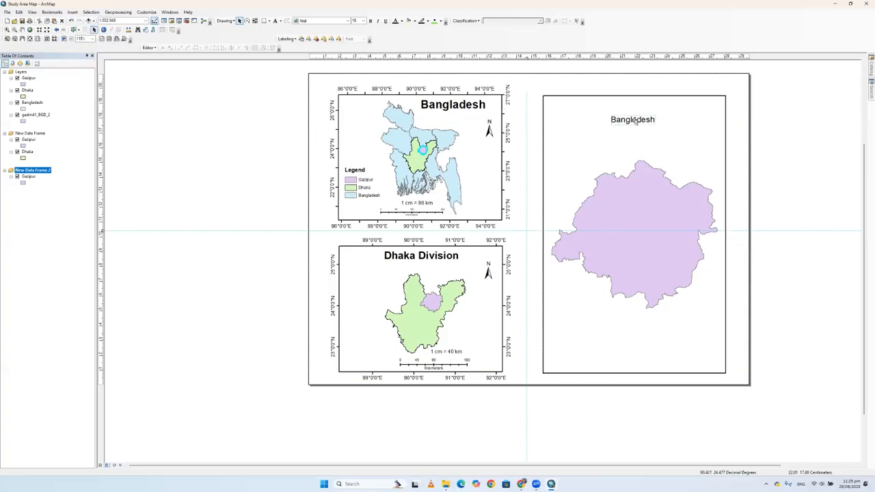
Change the new title's text to "Gazipur" and format it in bold at size 28
double_click(635, 120)
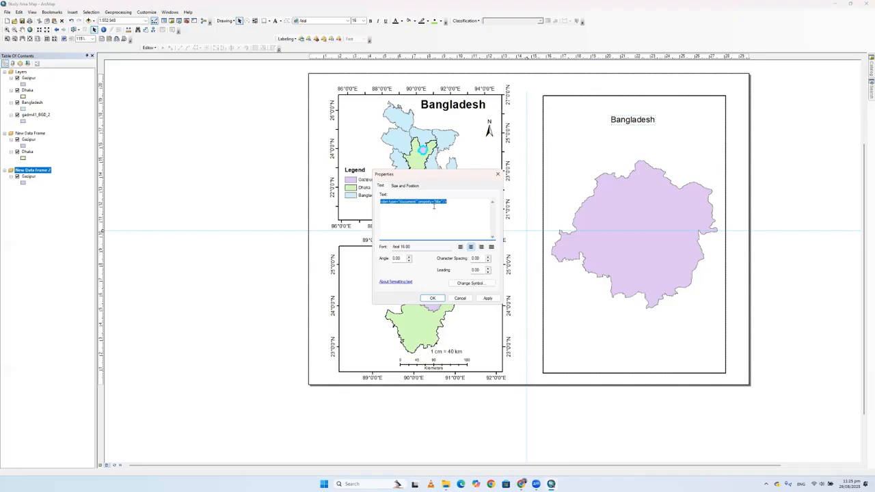
text(Gazipur)
click(470, 284)
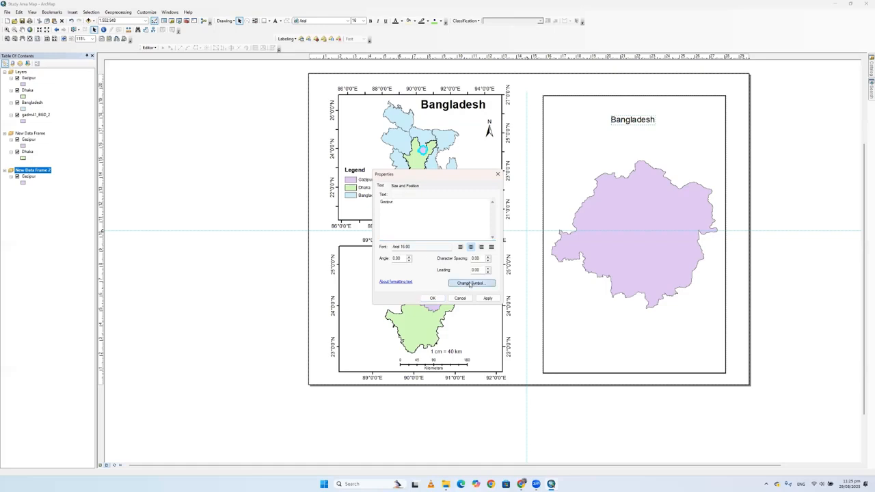
click(179, 155)
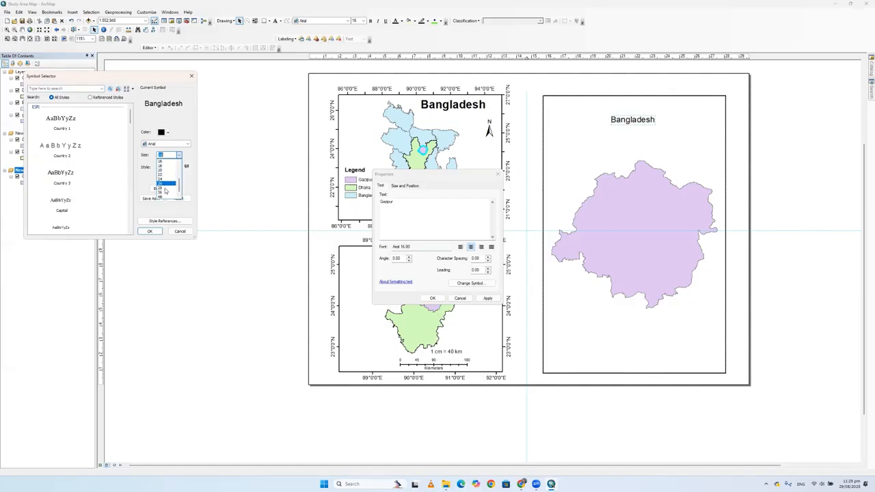
click(165, 188)
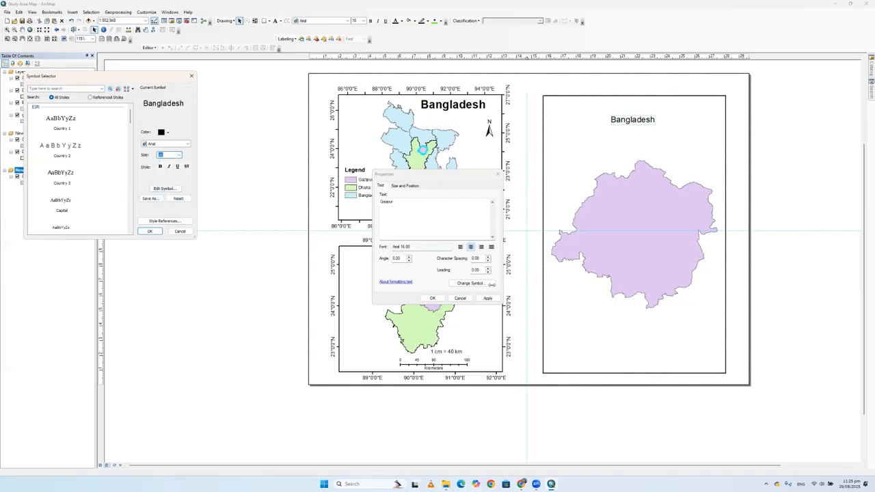
click(159, 166)
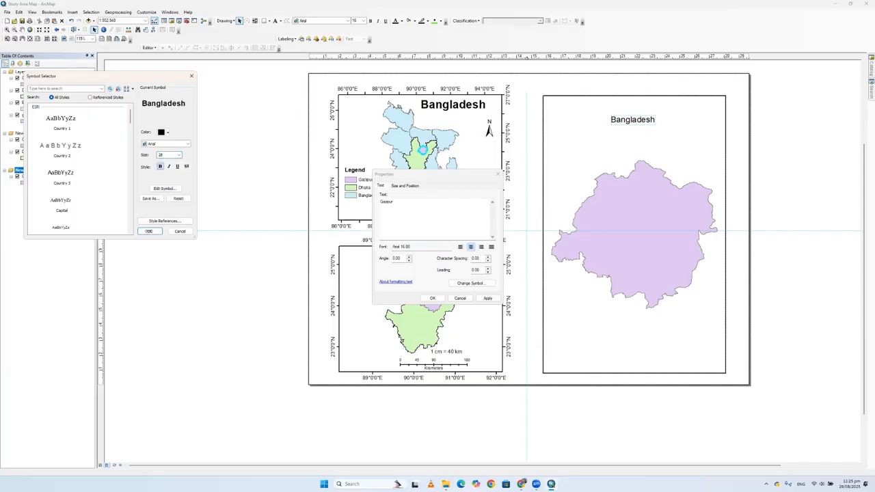
click(149, 231)
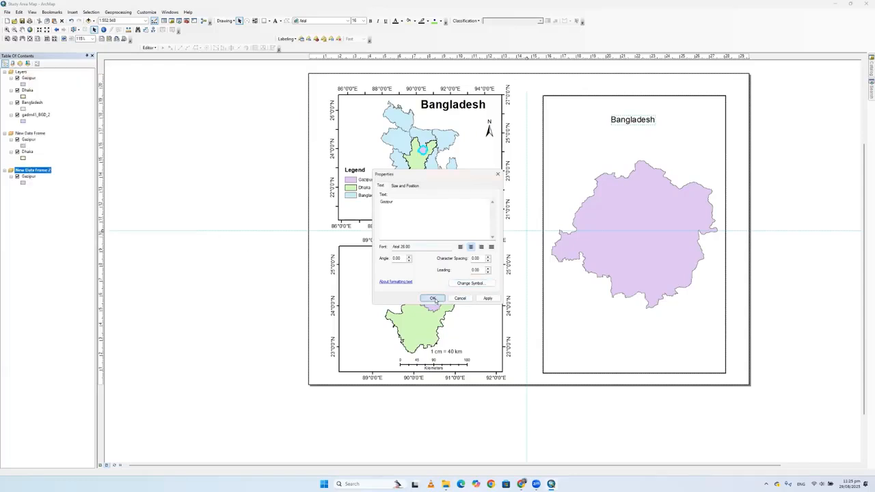
click(432, 298)
click(640, 123)
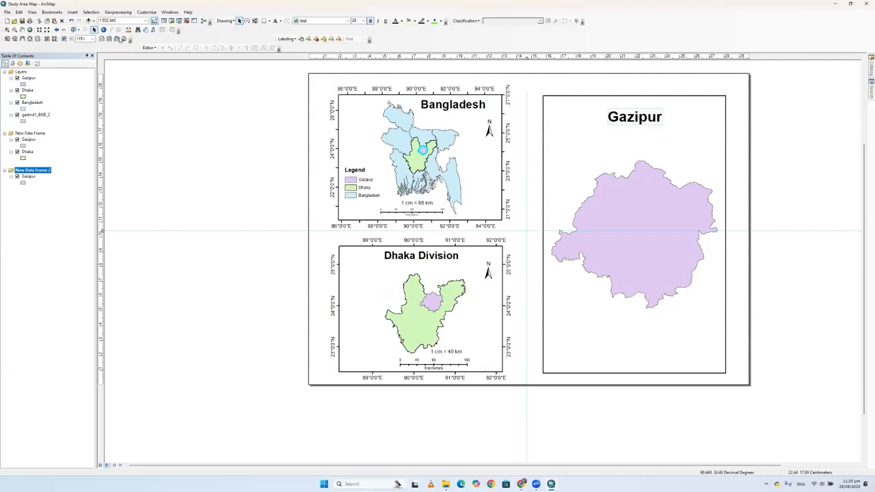
Insert an ESRI North 3 arrow and place it in the upper-right corner of the Gazipur data frame
click(72, 13)
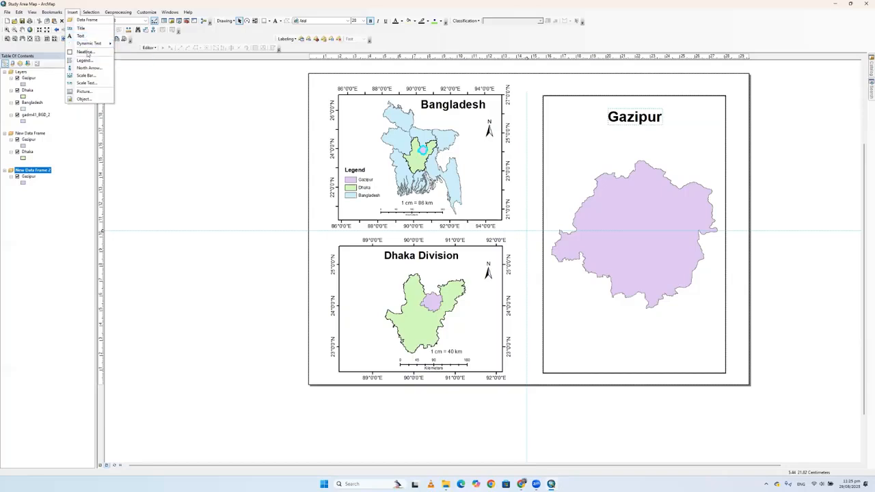
click(84, 68)
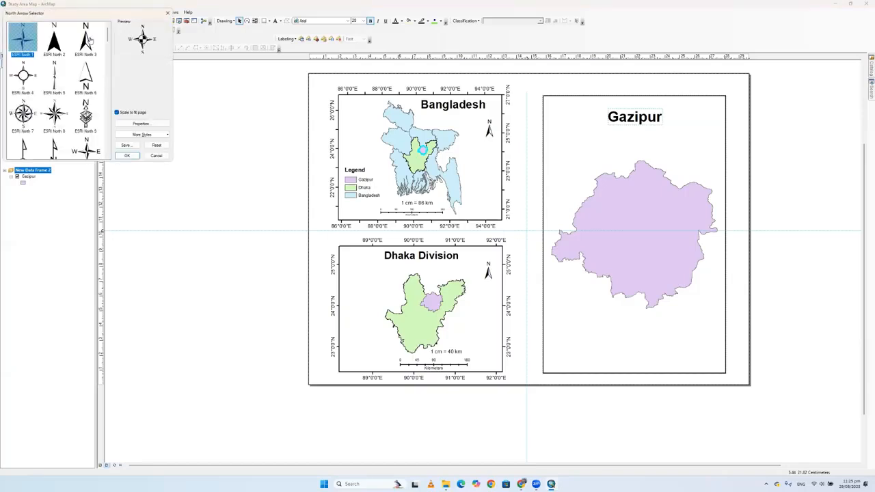
click(88, 41)
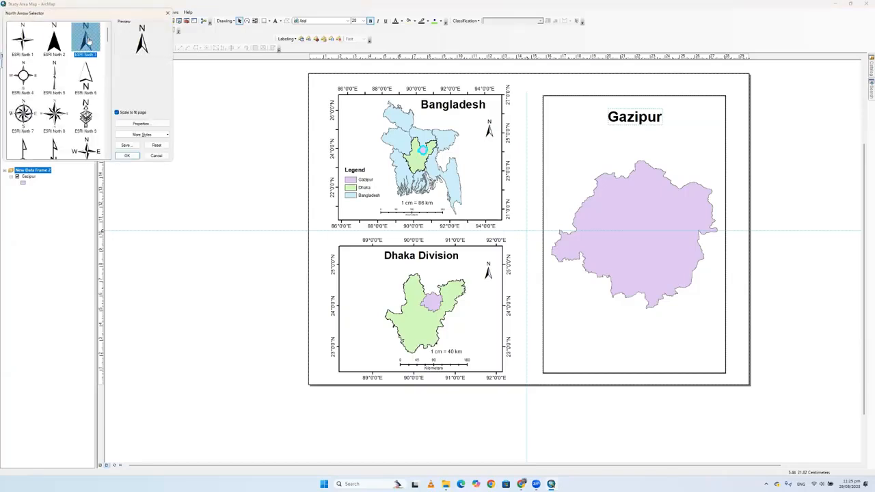
click(127, 156)
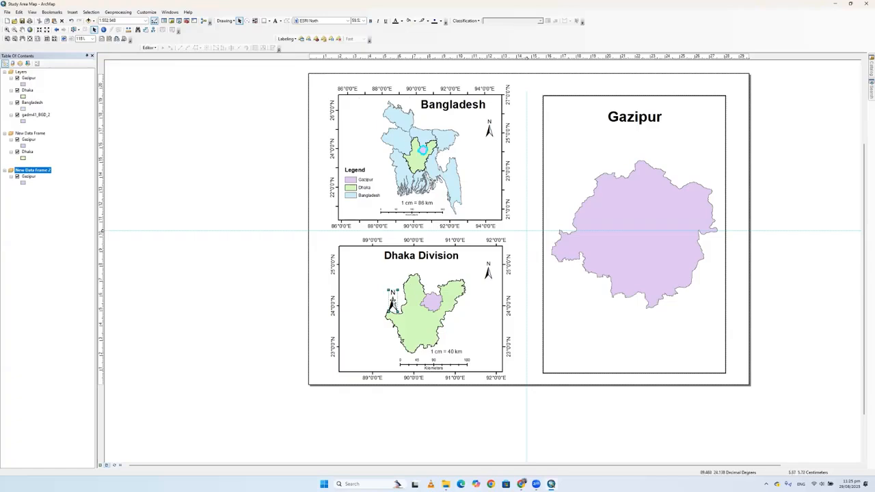
drag(395, 301, 698, 141)
drag(704, 125, 705, 143)
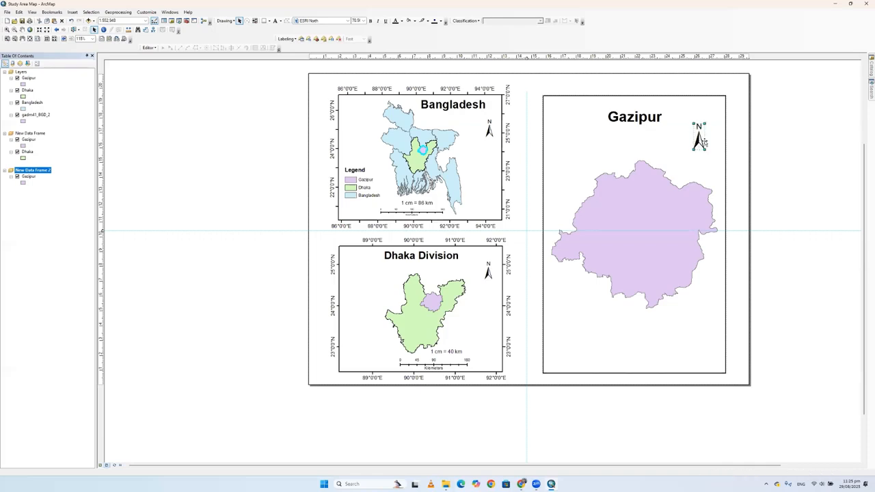
Start a scale bar for the Gazipur data frame in the Alternating Scale Bar 1 style
click(71, 12)
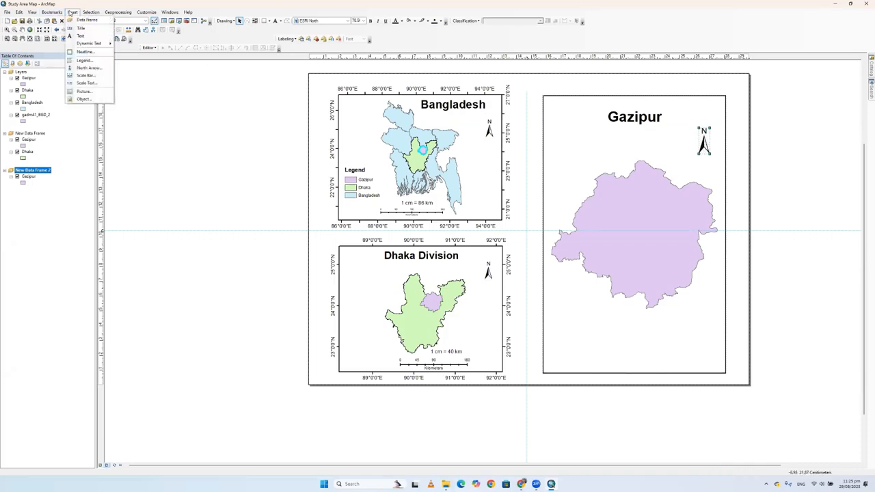
click(87, 76)
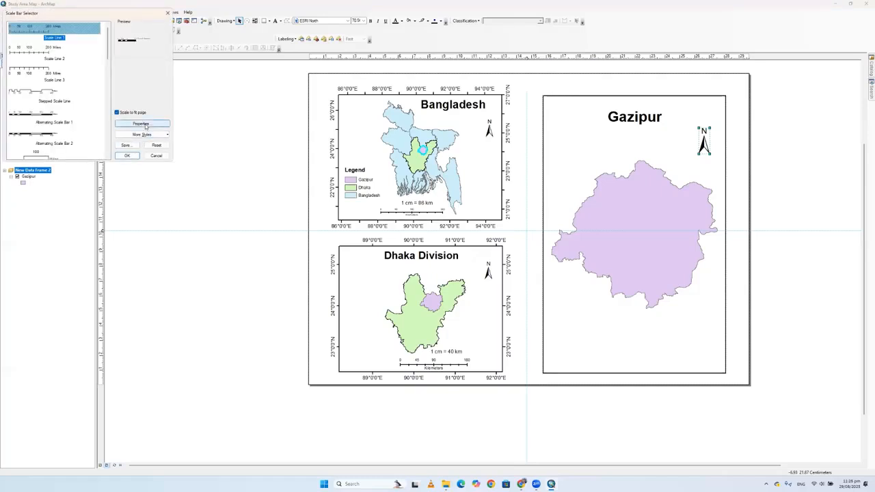
click(39, 54)
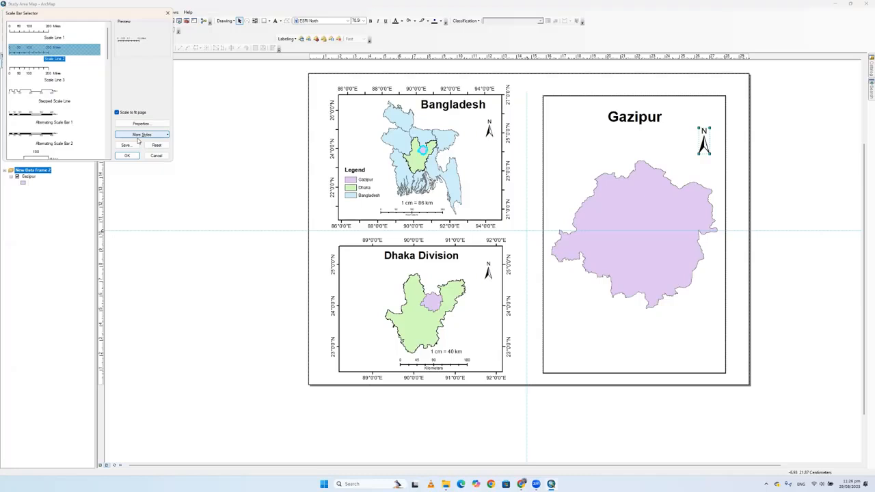
click(34, 119)
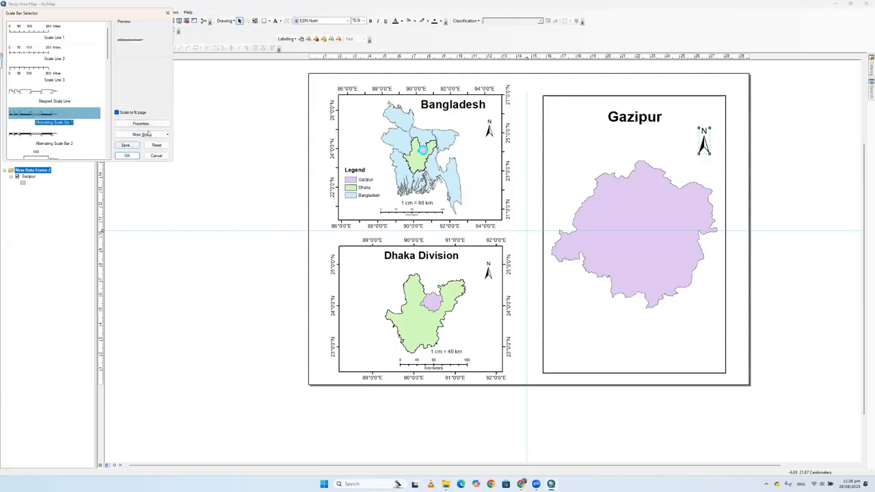
Set the scale bar's division units to Kilometers with the label below center, and place it beneath the Gazipur polygon
click(153, 123)
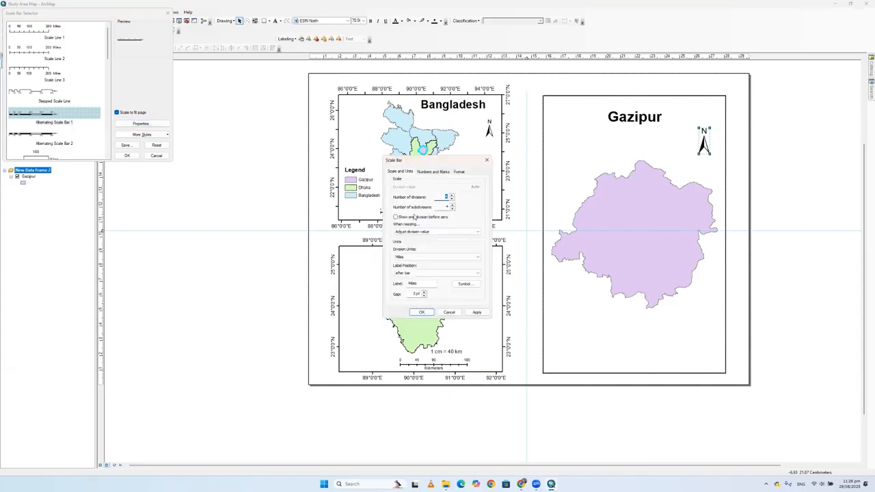
click(437, 258)
click(441, 290)
click(431, 273)
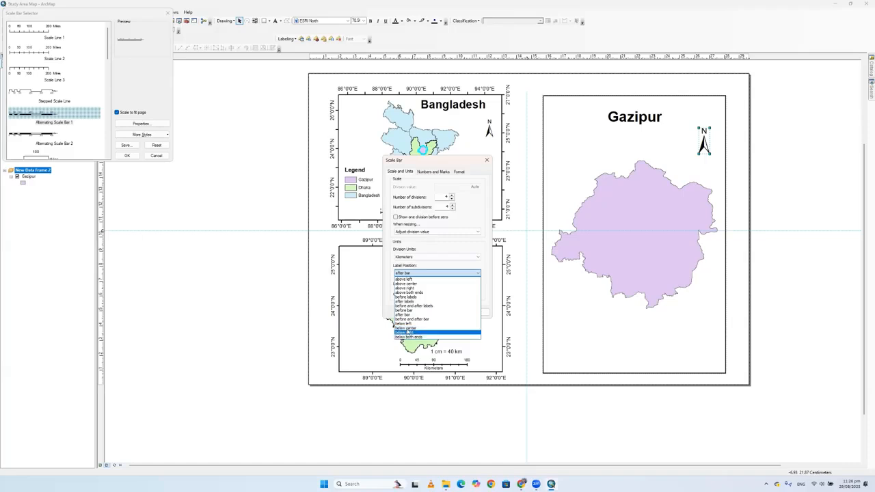
click(407, 328)
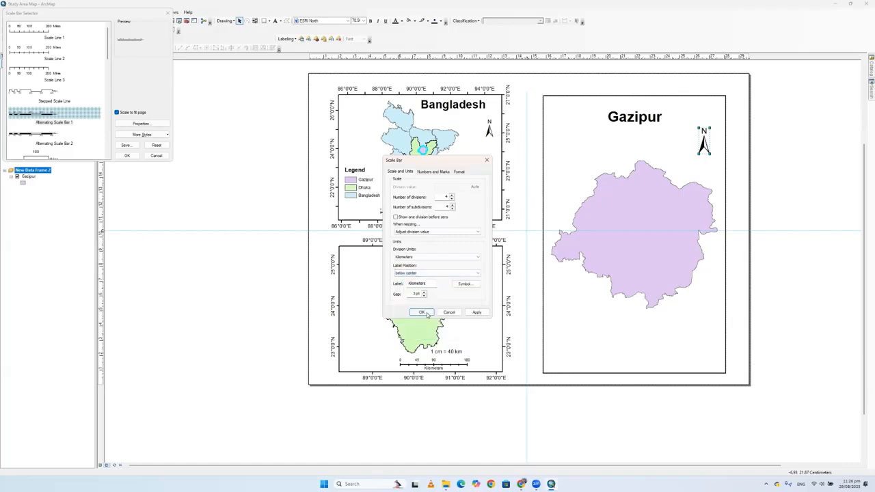
click(424, 312)
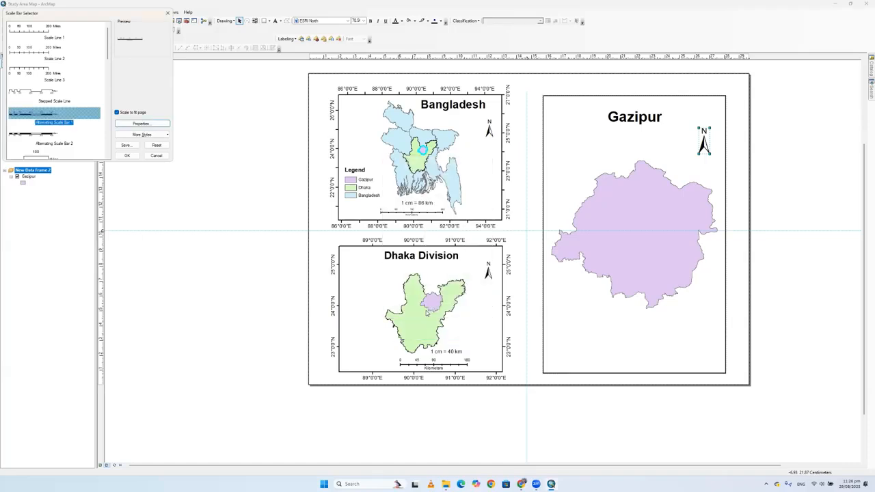
click(126, 156)
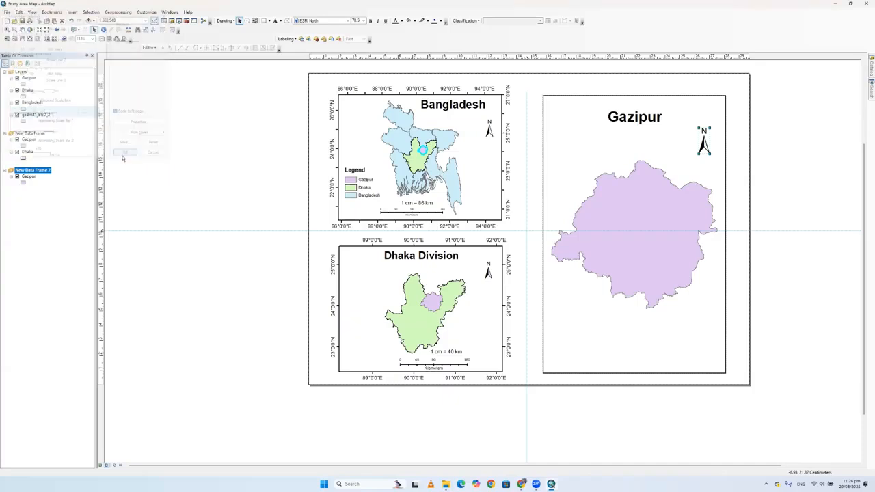
drag(468, 260, 607, 352)
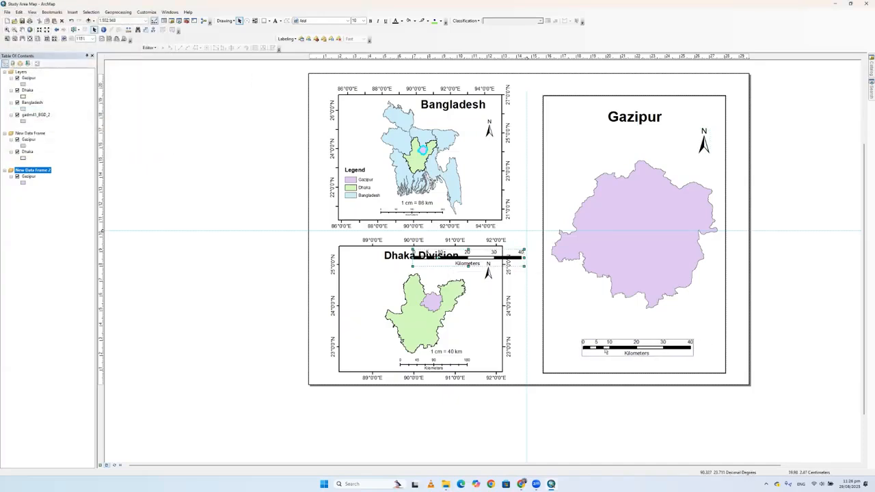
drag(606, 349, 606, 349)
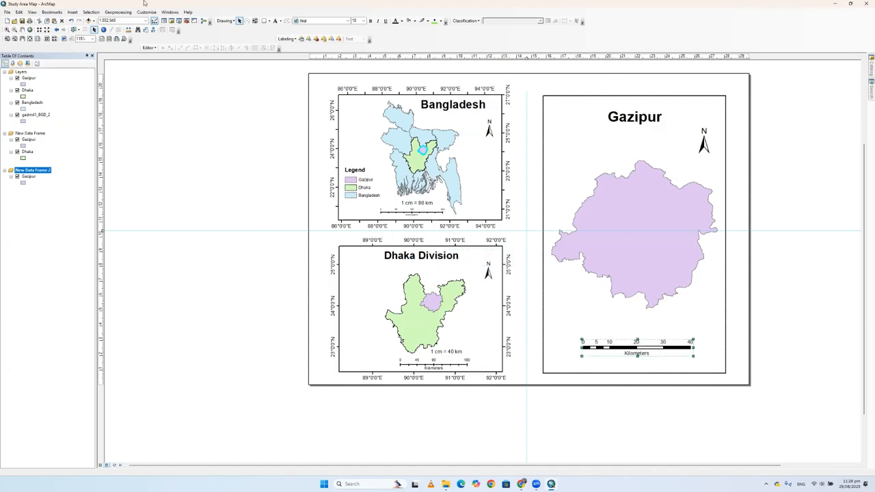
Insert a scale text in the Centimeters = Kilometers style and place it just above the Gazipur scale bar
click(73, 11)
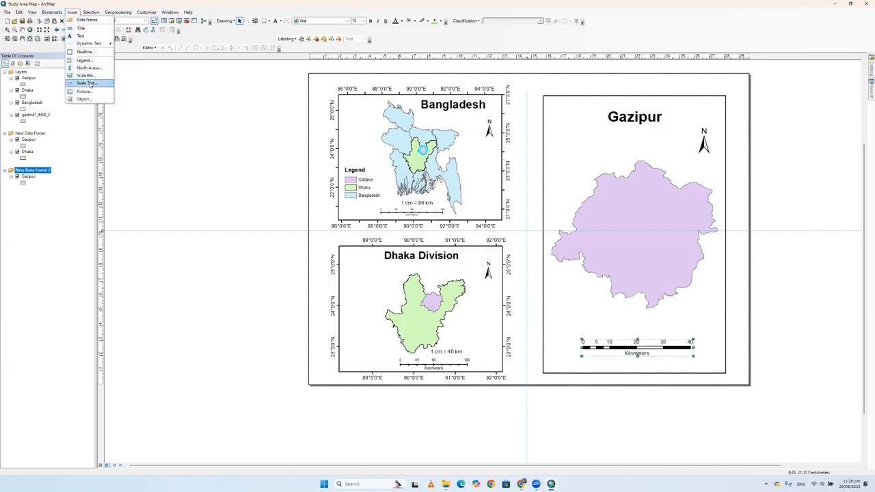
click(90, 84)
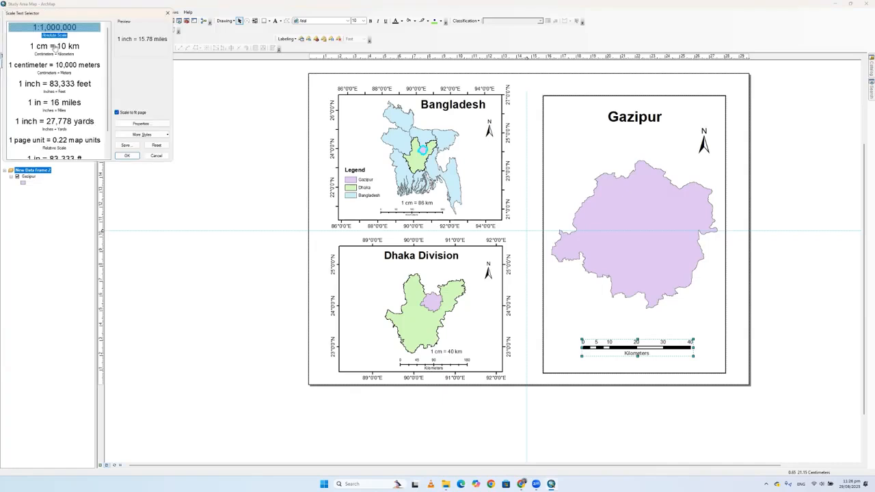
click(126, 156)
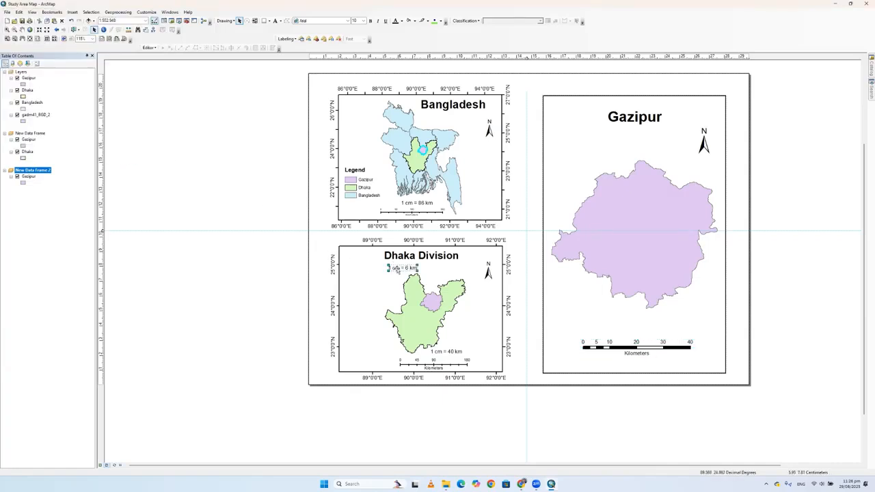
drag(397, 269, 634, 327)
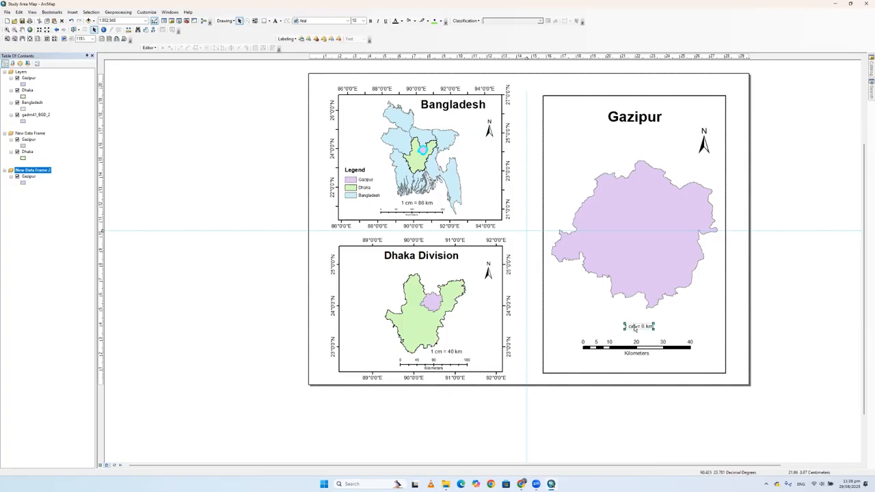
Set the font size of the Gazipur frame's scale text to 14 and apply it
double_click(635, 326)
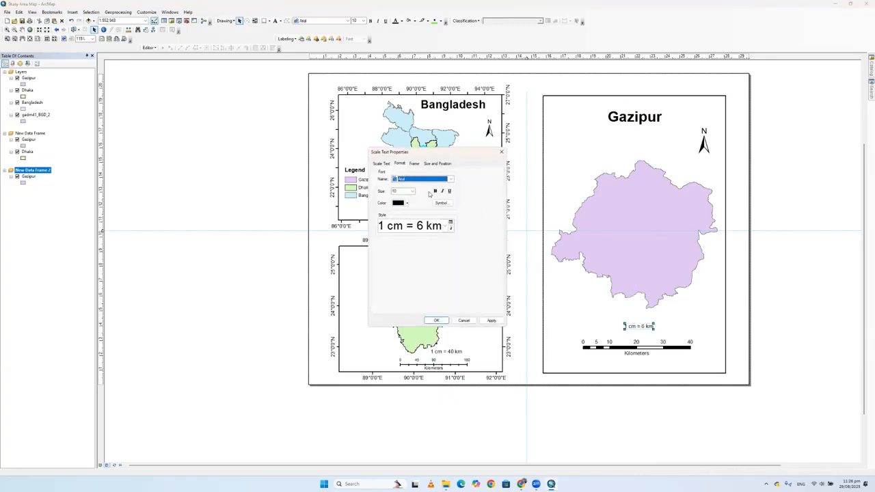
click(412, 191)
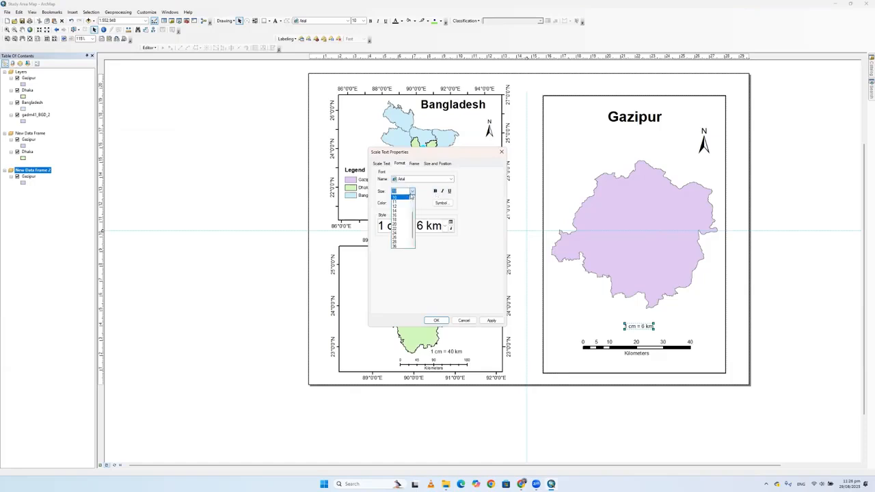
click(401, 210)
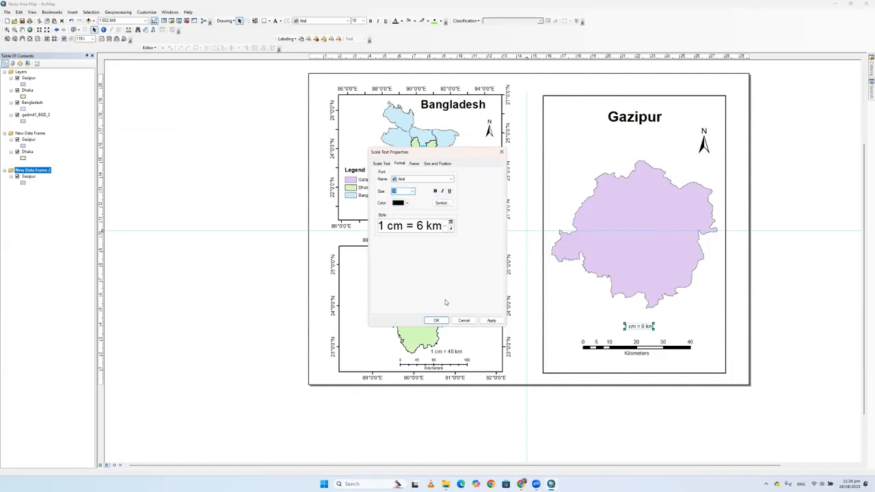
click(491, 321)
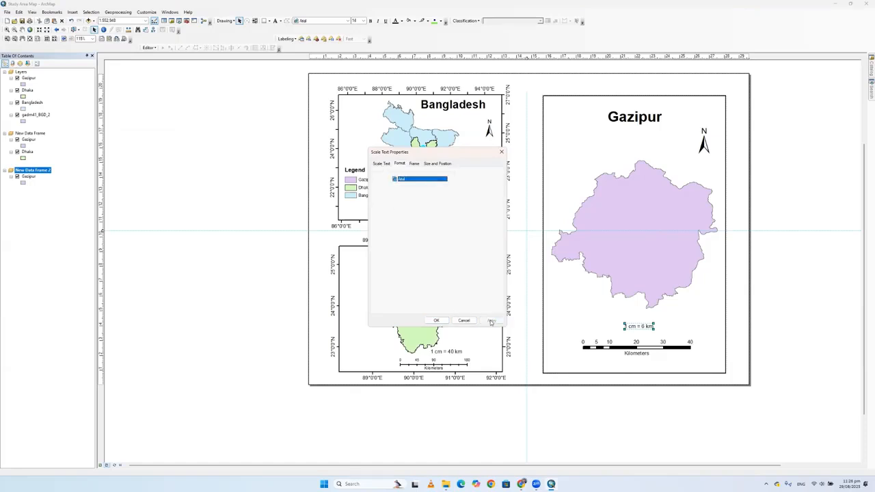
Accept the Gazipur scale text settings and centre the text above its scale bar
click(437, 320)
drag(650, 327, 636, 334)
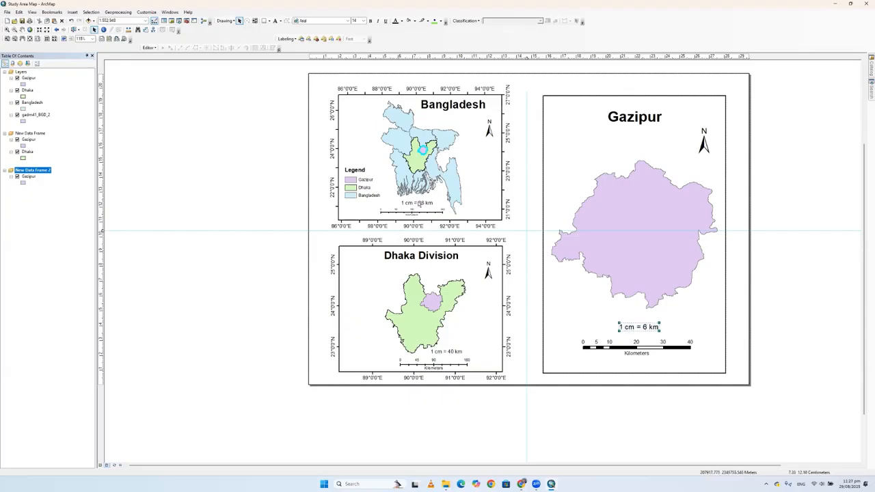
click(424, 203)
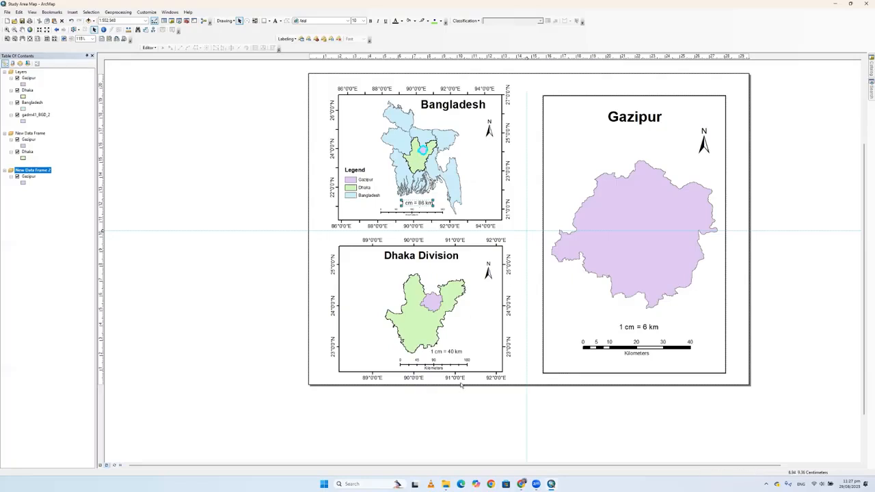
click(457, 354)
click(654, 329)
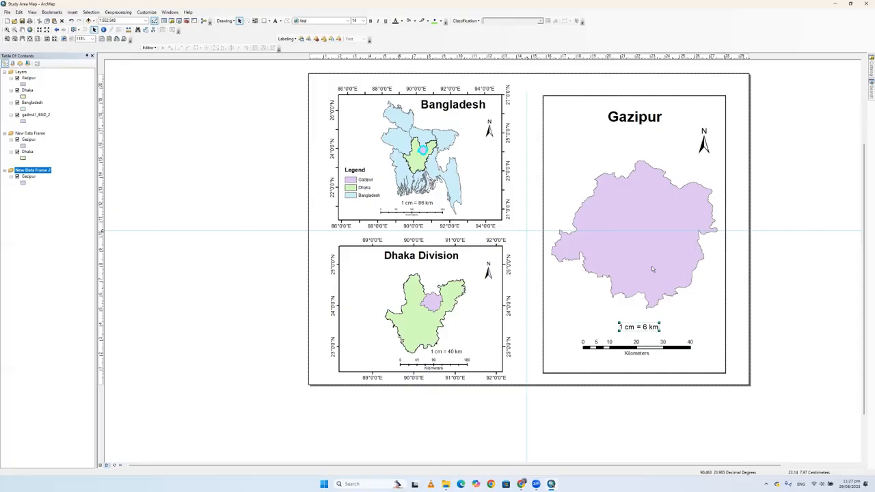
Create a graticule for the Gazipur data frame with labels only, 10-minute latitude and longitude intervals and a simple border
right_click(37, 170)
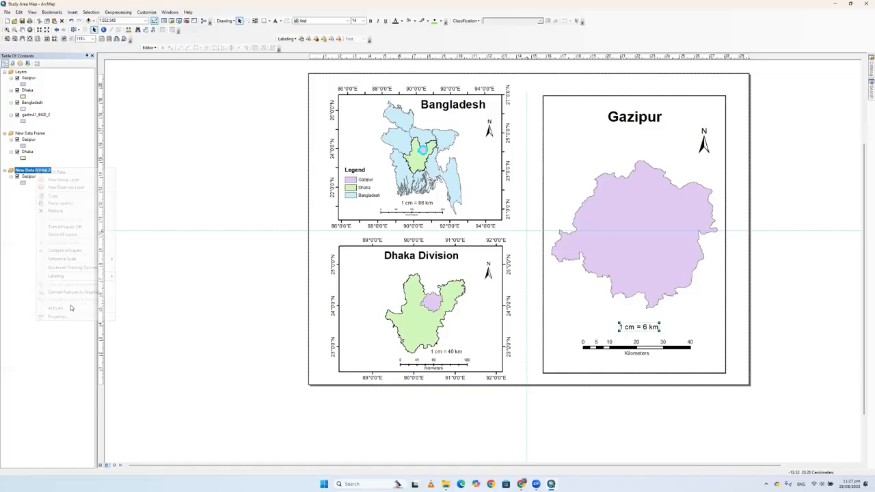
click(62, 319)
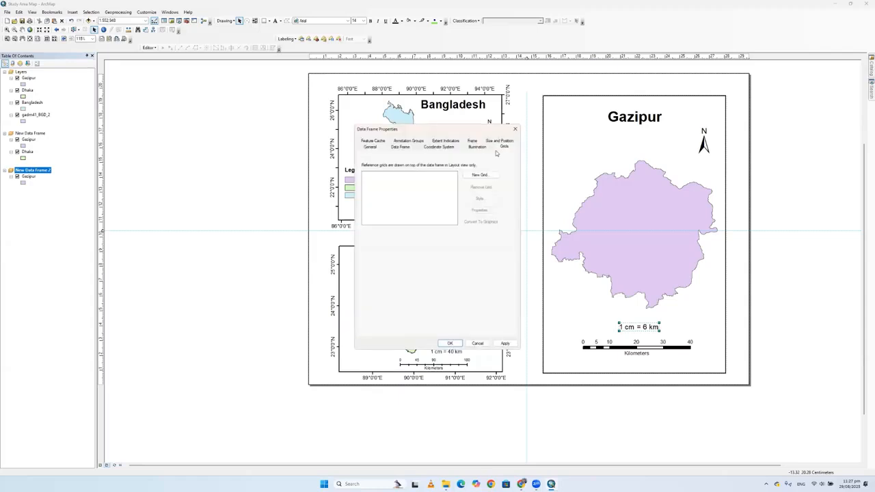
click(481, 176)
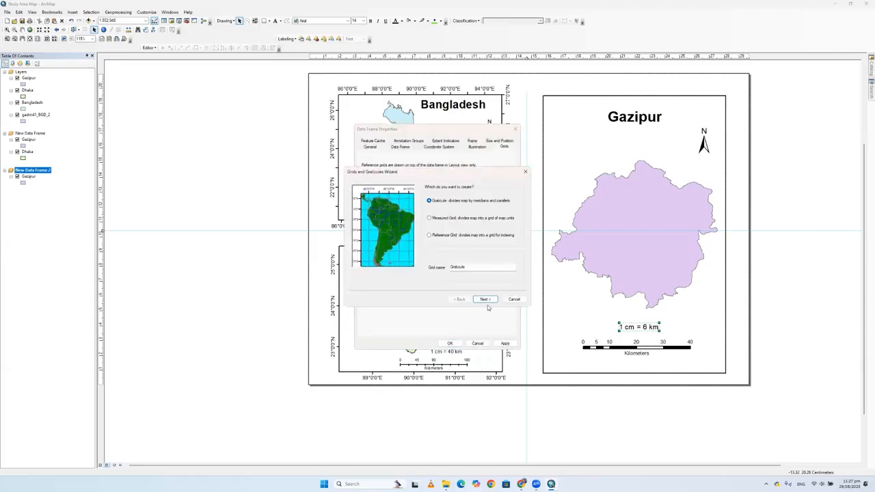
click(486, 299)
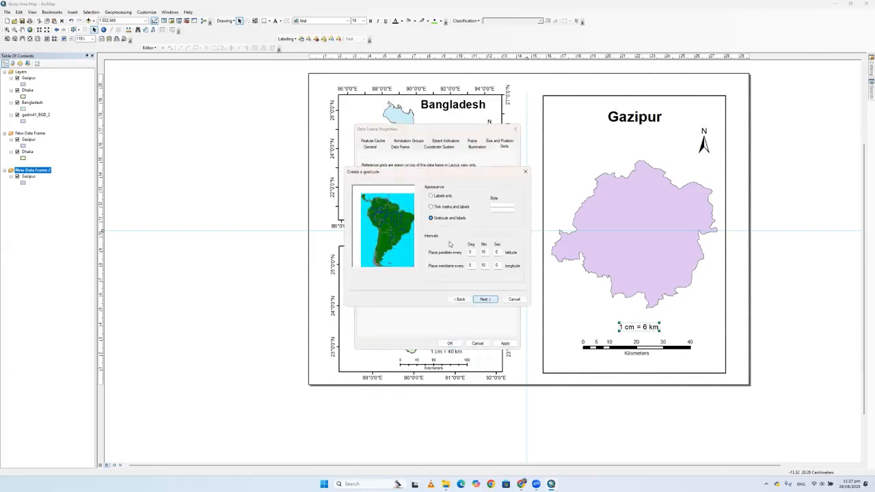
click(431, 196)
click(487, 302)
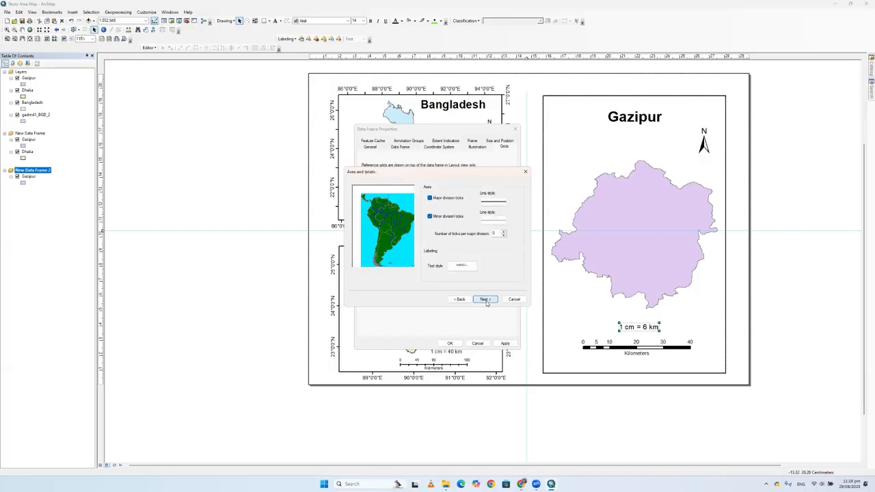
click(492, 298)
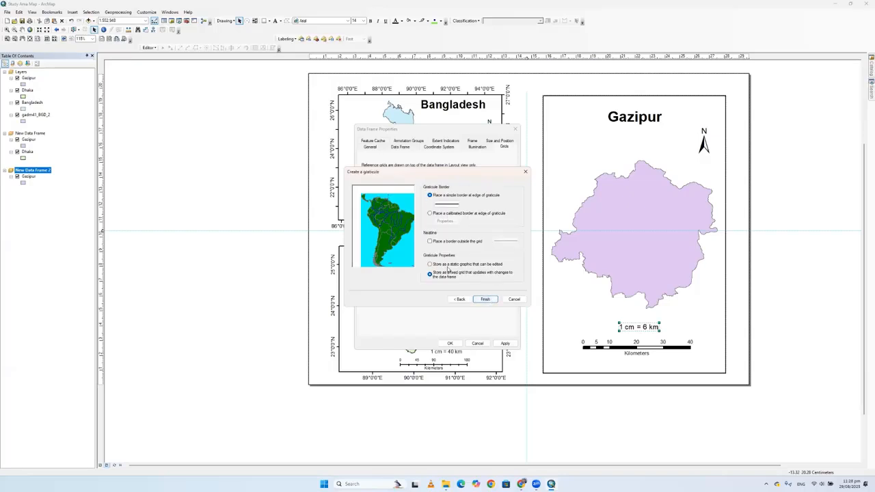
click(484, 299)
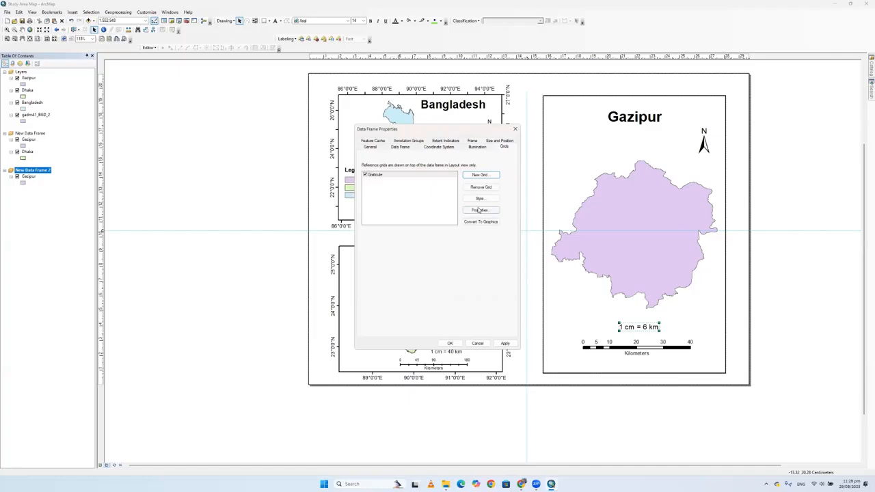
Set the Gazipur graticule's labels to size 10 with vertical orientation on the left and right axes, and apply the grid
click(478, 211)
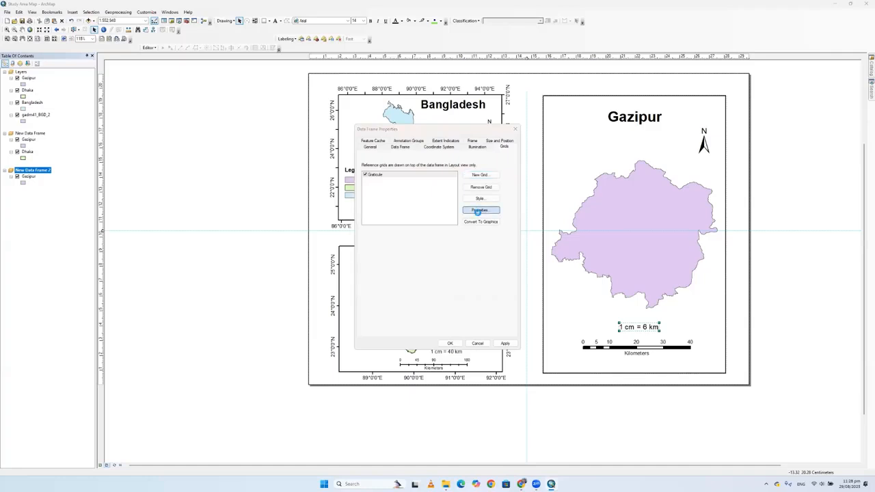
click(411, 228)
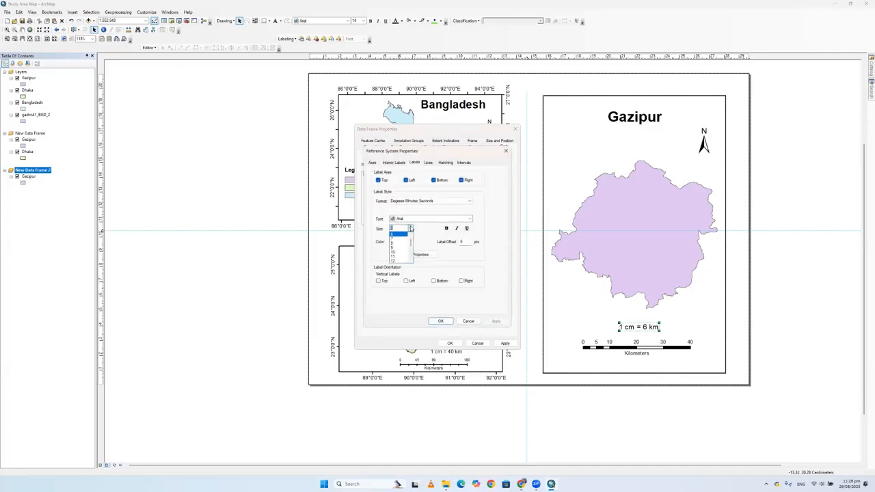
click(395, 252)
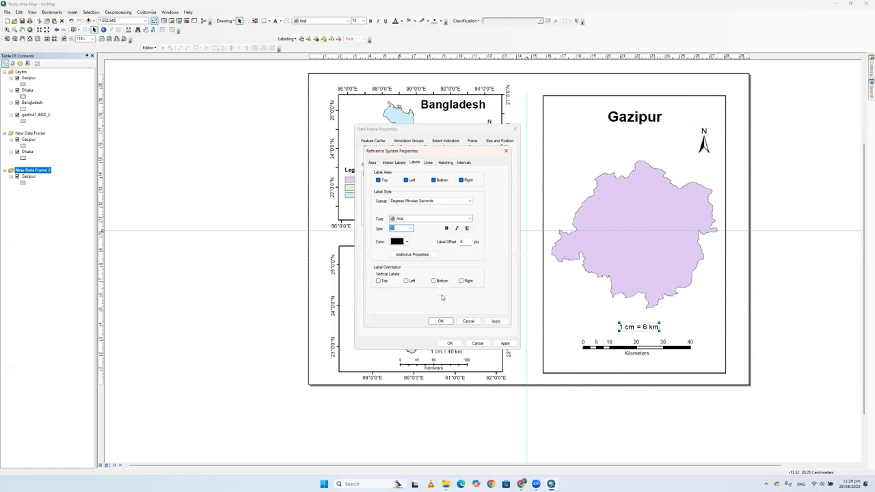
click(461, 281)
click(441, 321)
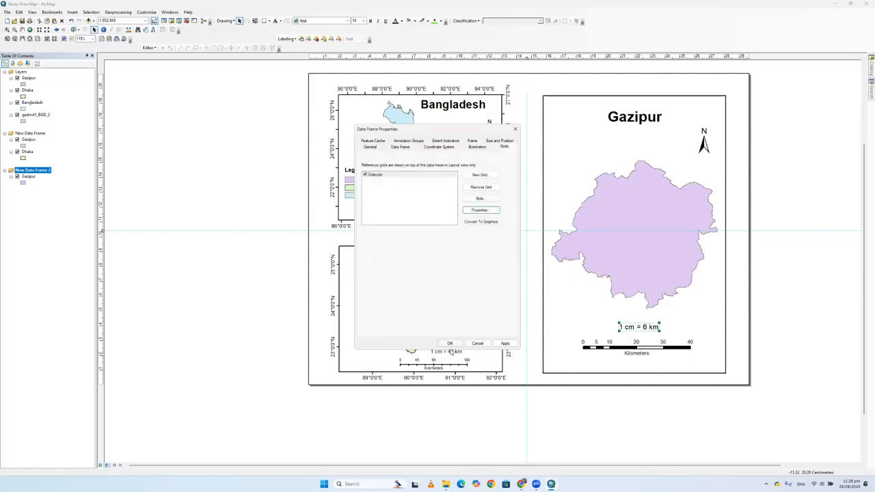
click(506, 344)
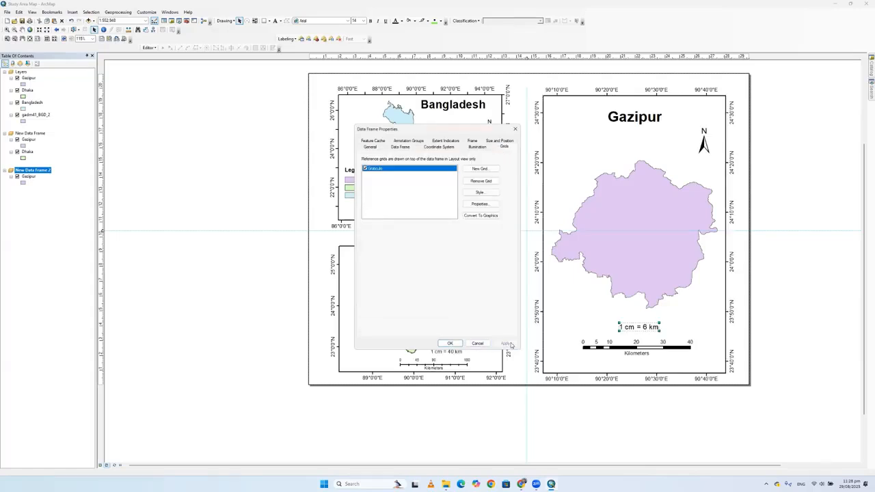
click(449, 344)
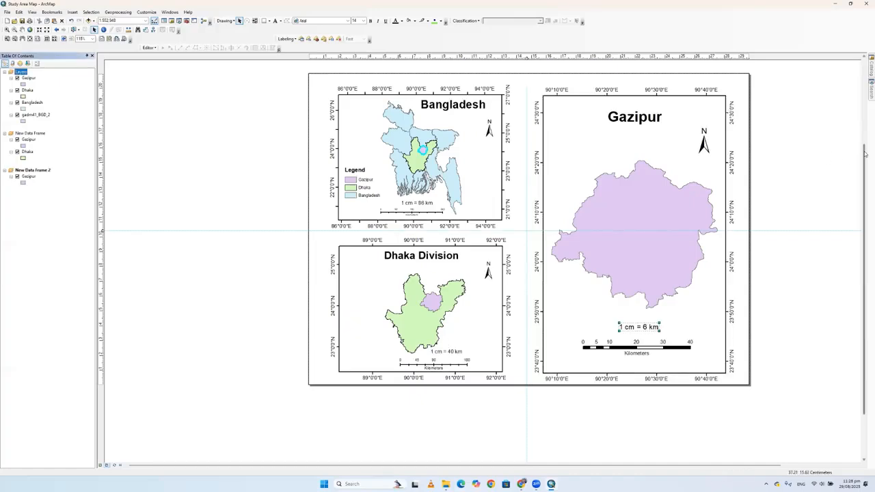
Move the Dhaka Division and Bangladesh north arrows to the upper-left area of their respective map frames
drag(865, 154, 862, 140)
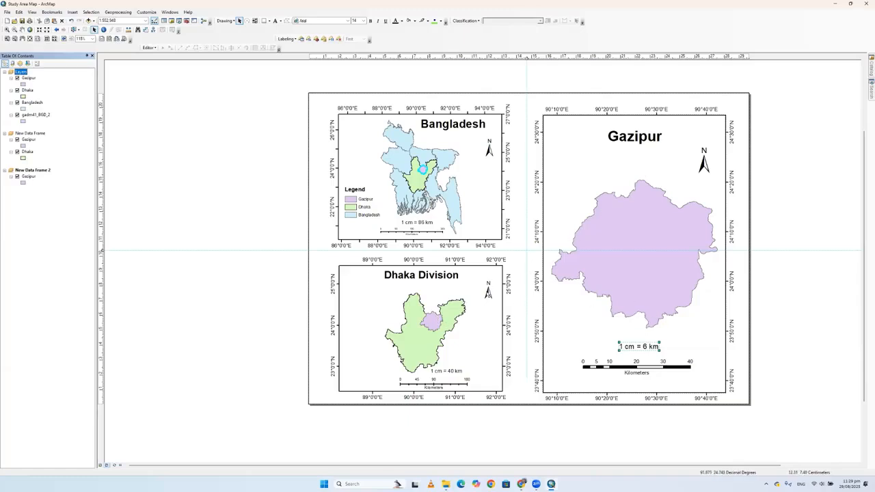
click(488, 292)
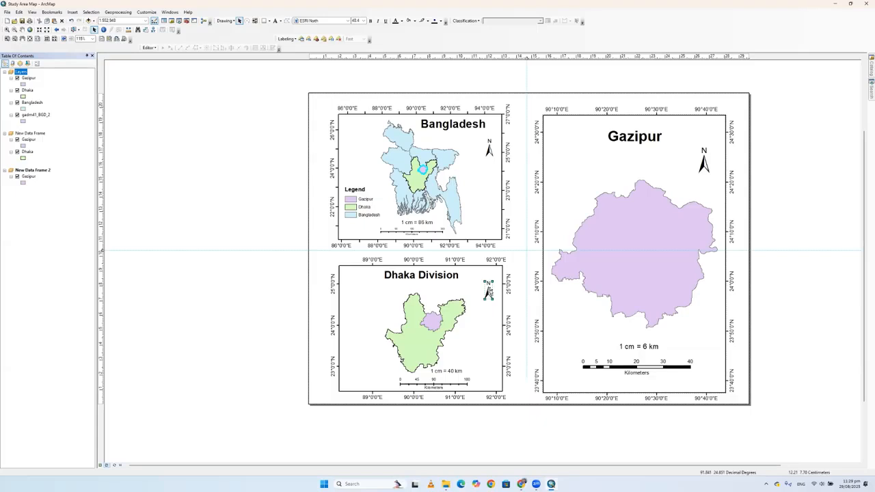
drag(480, 282, 363, 304)
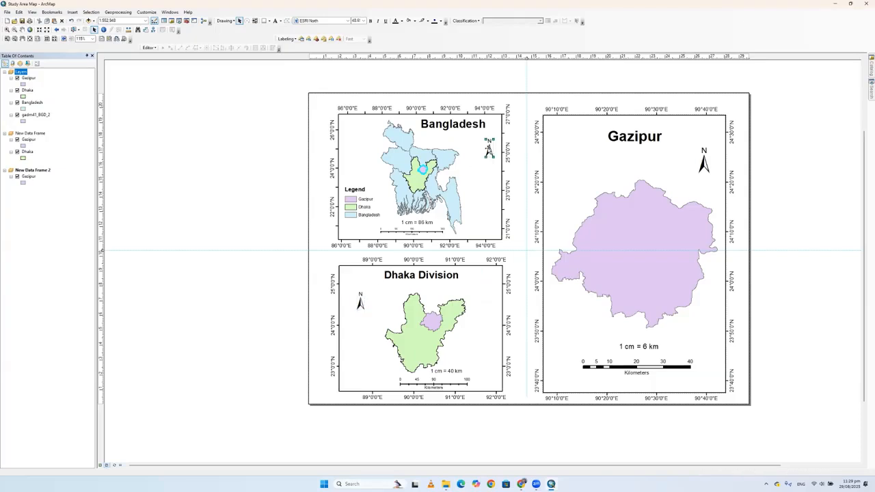
drag(489, 151, 354, 143)
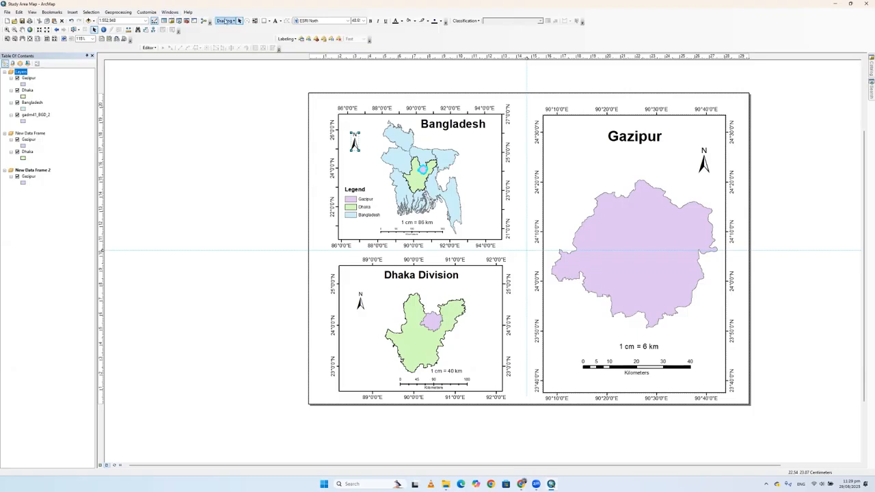
click(148, 13)
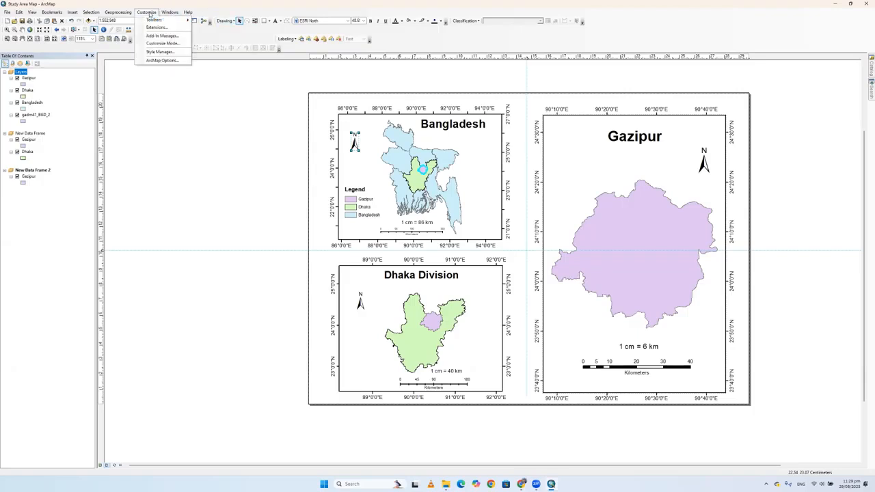
mouse_move(159, 21)
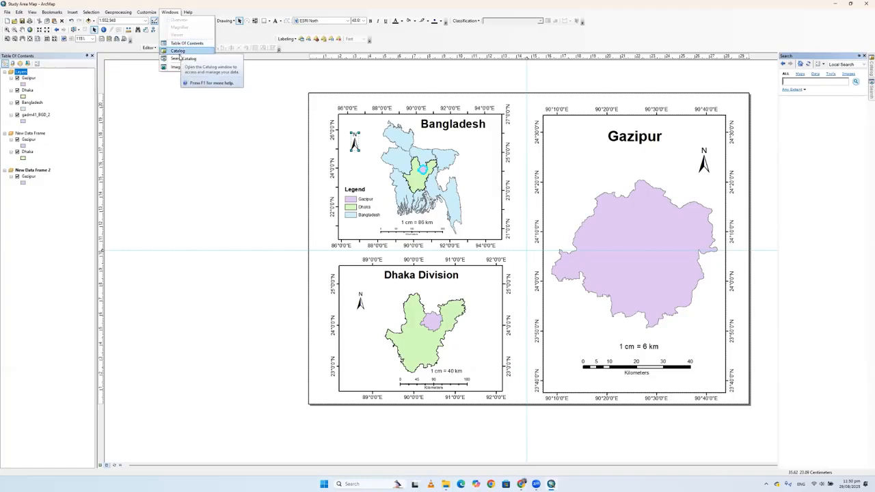
click(216, 9)
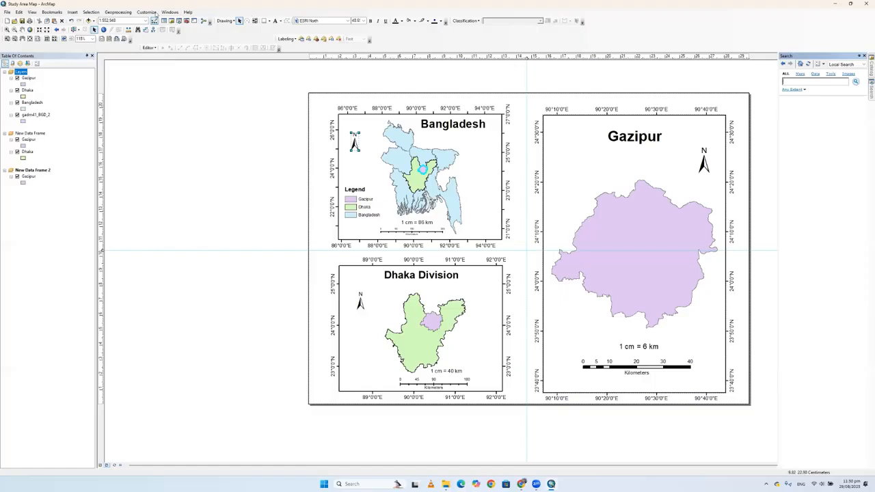
click(271, 22)
click(280, 22)
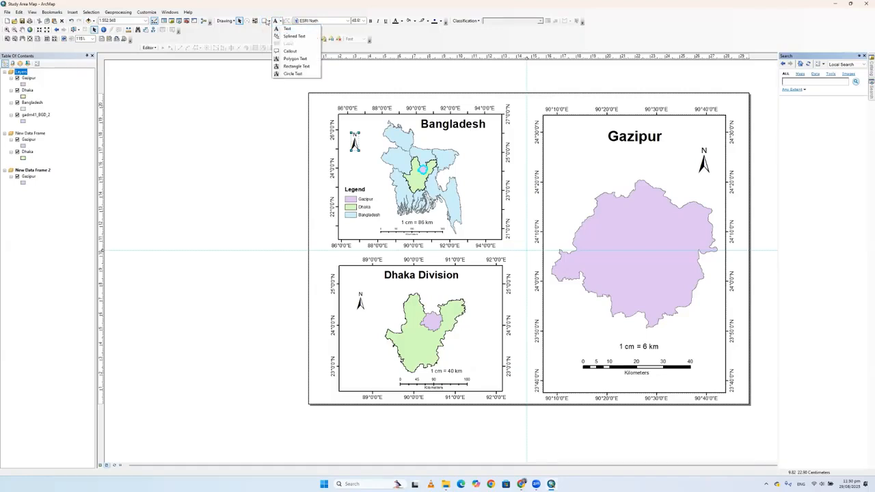
Draw a rectangle about 1.7 cm wide and 1.4 cm high around the Gazipur polygon in the Dhaka Division map
click(267, 21)
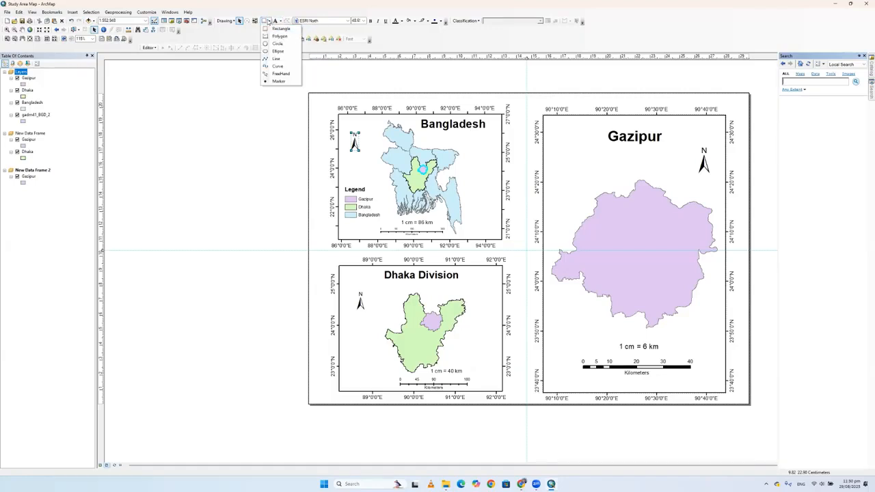
click(279, 28)
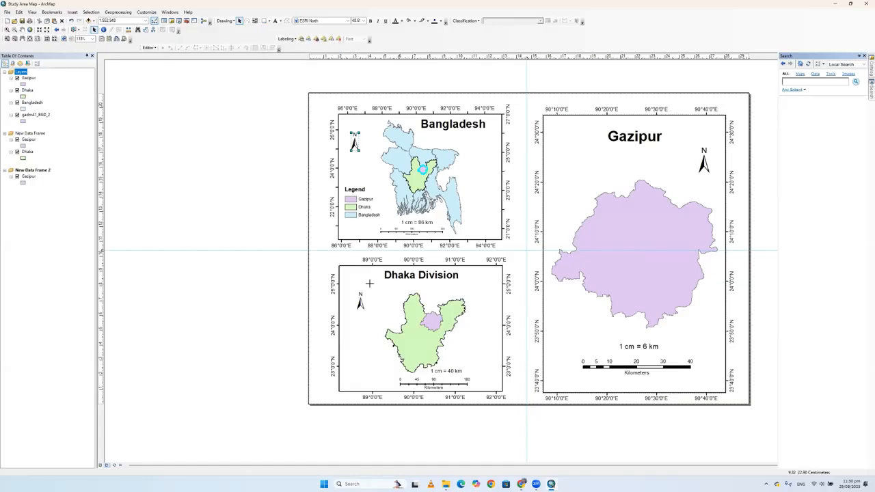
scroll(418, 320, down, 2)
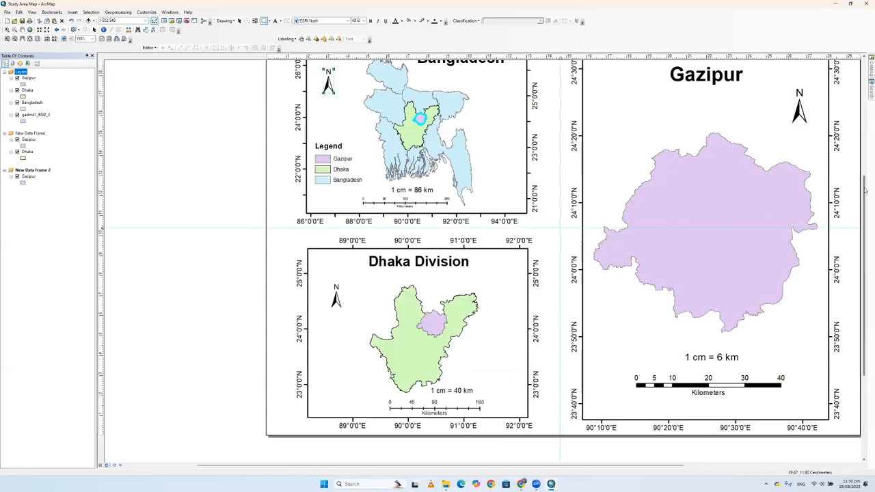
mouse_move(865, 191)
mouse_down()
mouse_move(865, 175)
mouse_move(865, 183)
mouse_up()
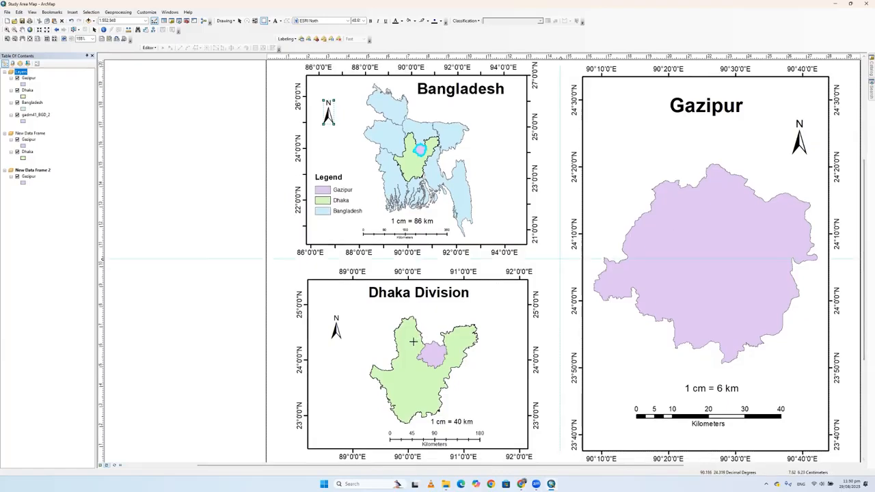
mouse_move(415, 340)
mouse_down()
mouse_move(418, 363)
mouse_move(449, 369)
mouse_up()
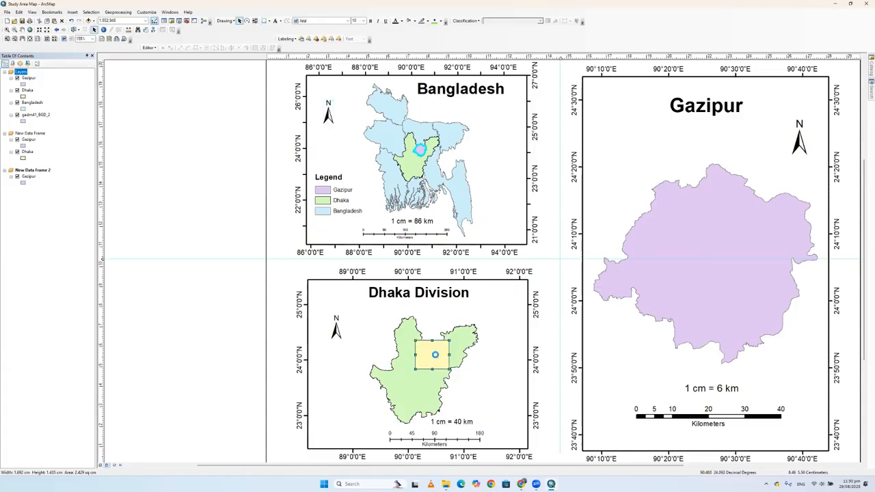
Change the rectangle's symbol to Hollow with an outline width of 2.00
double_click(435, 355)
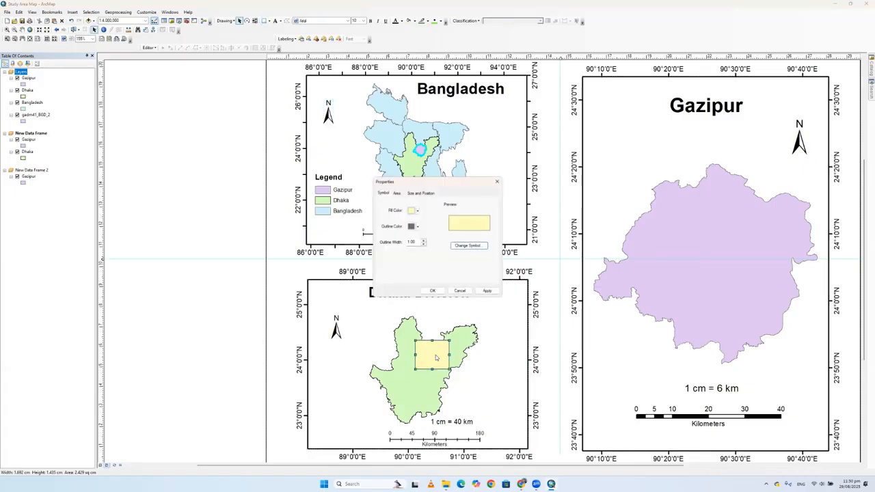
click(469, 245)
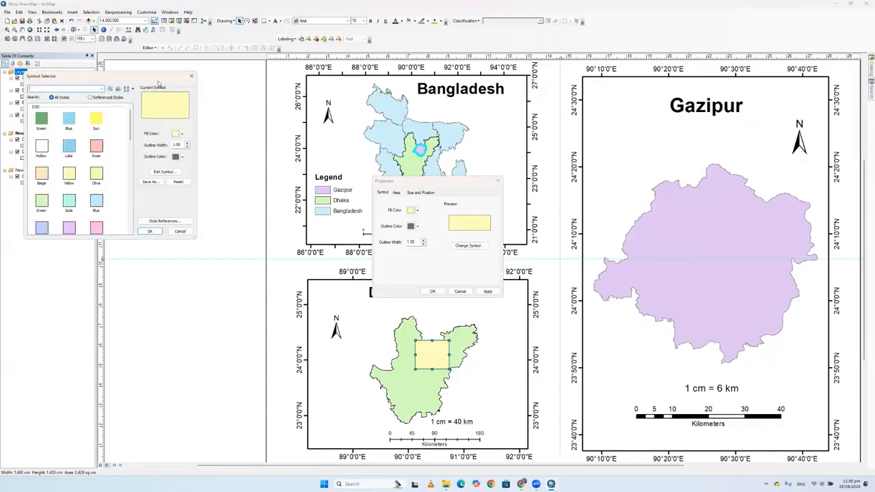
click(41, 147)
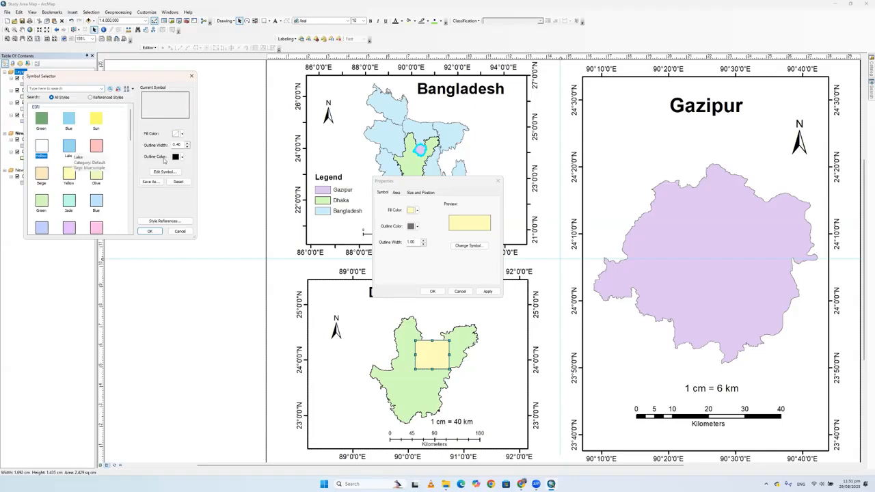
click(187, 143)
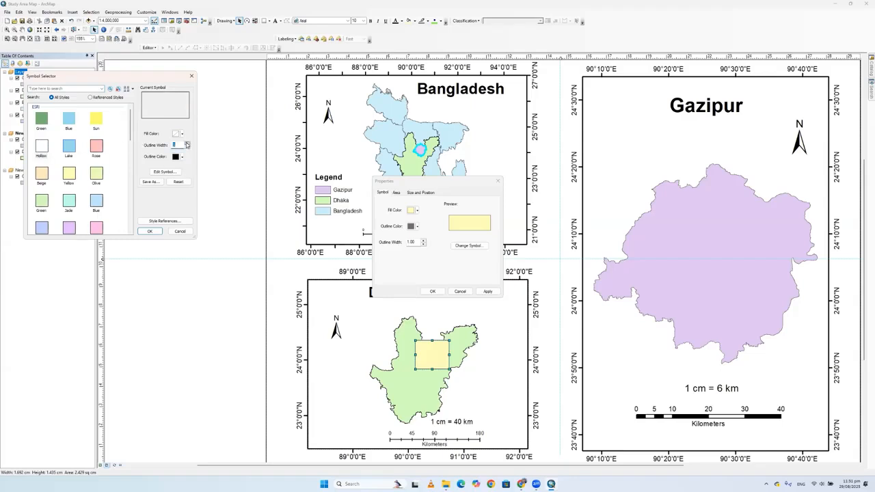
click(150, 232)
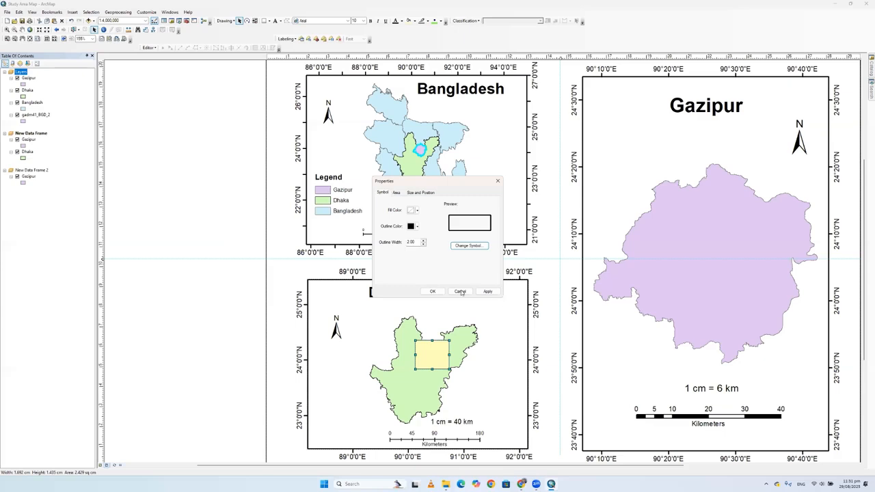